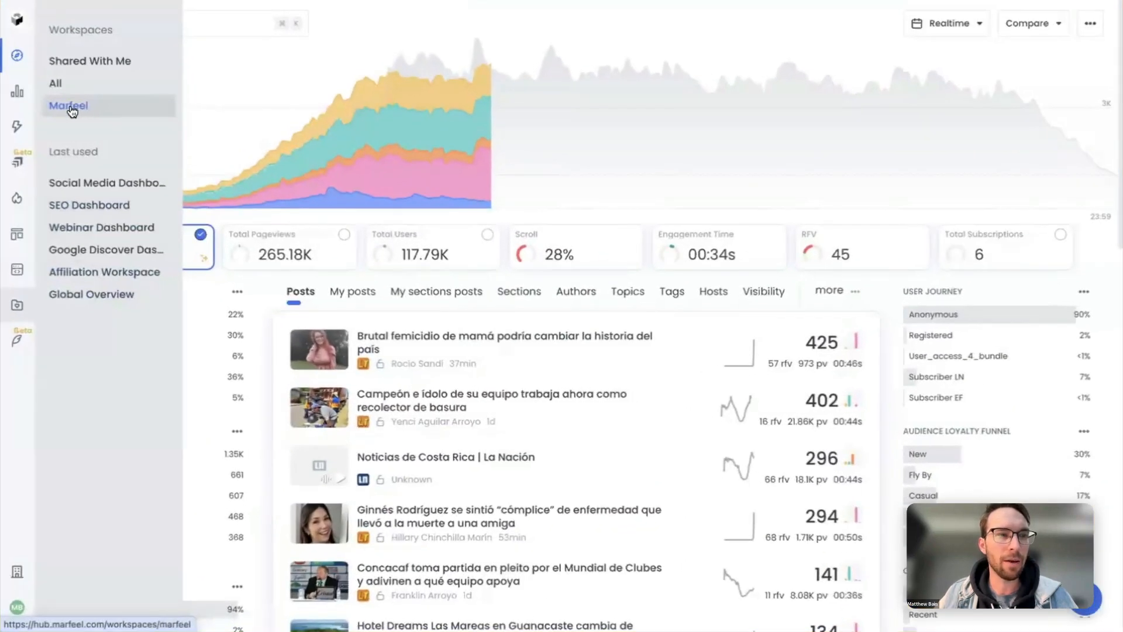
Open the SEO Dashboard from the Marfeel workspaces
left_click(70, 107)
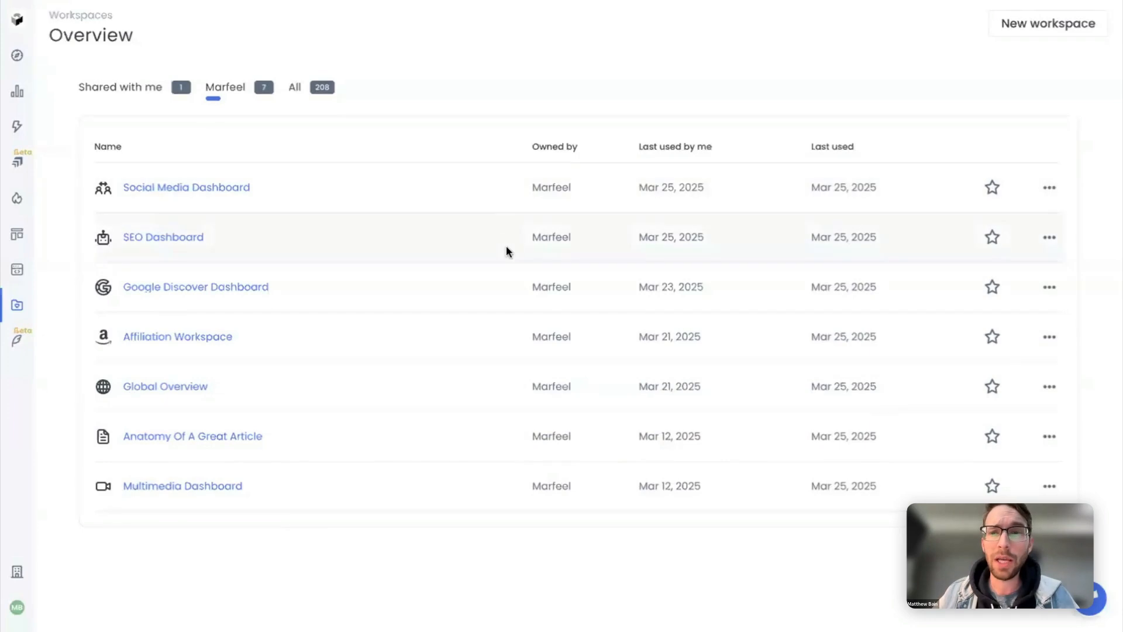
left_click(1050, 240)
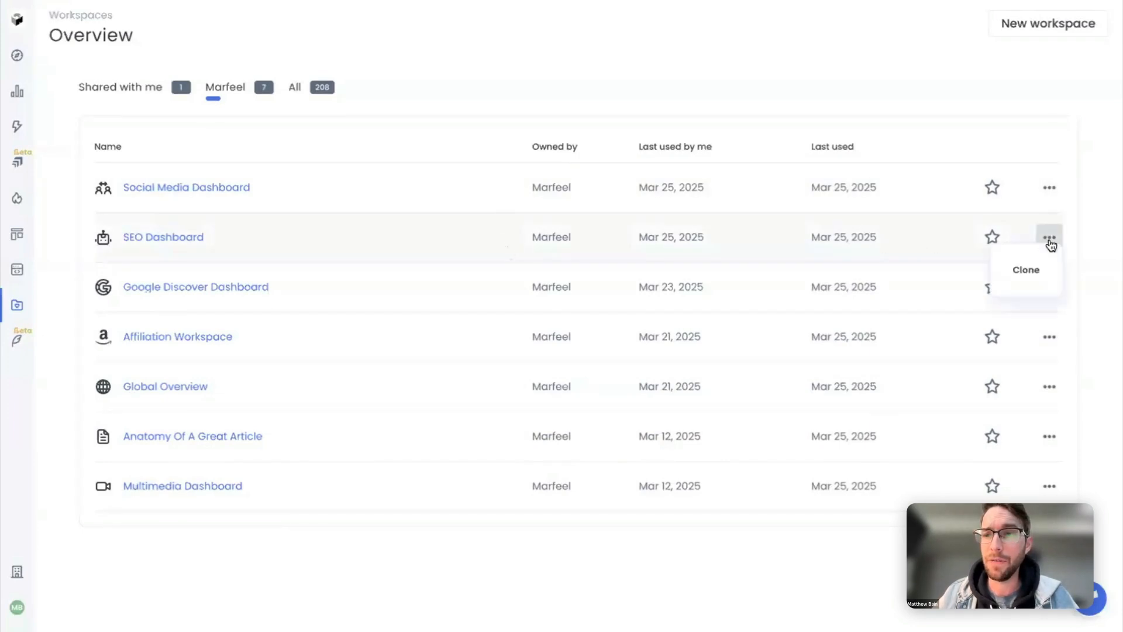
left_click(1086, 269)
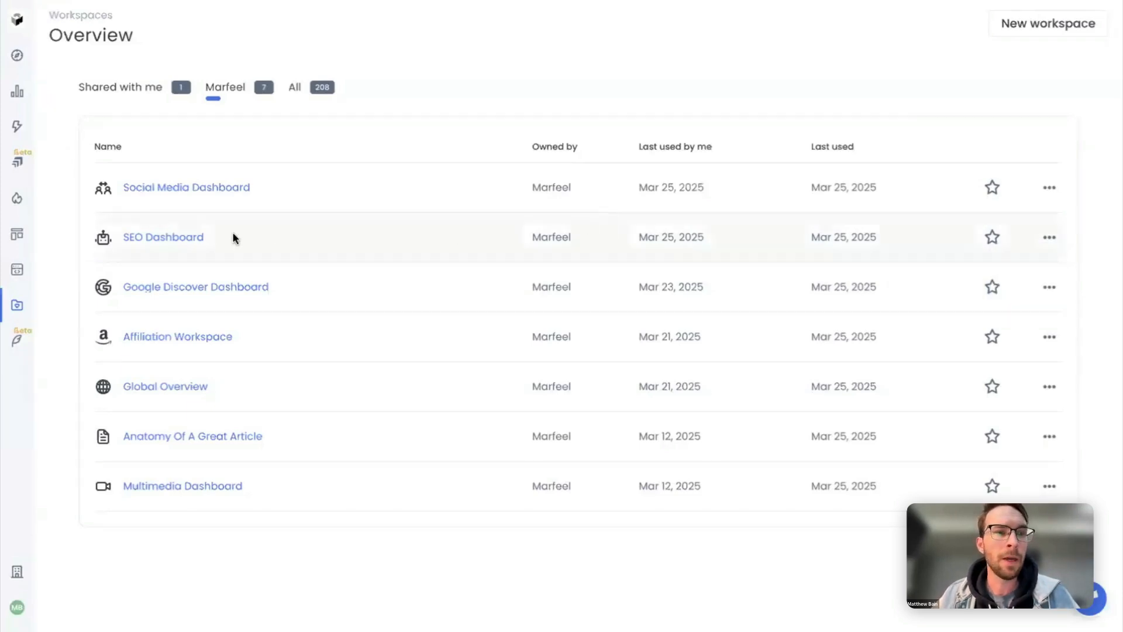
left_click(168, 236)
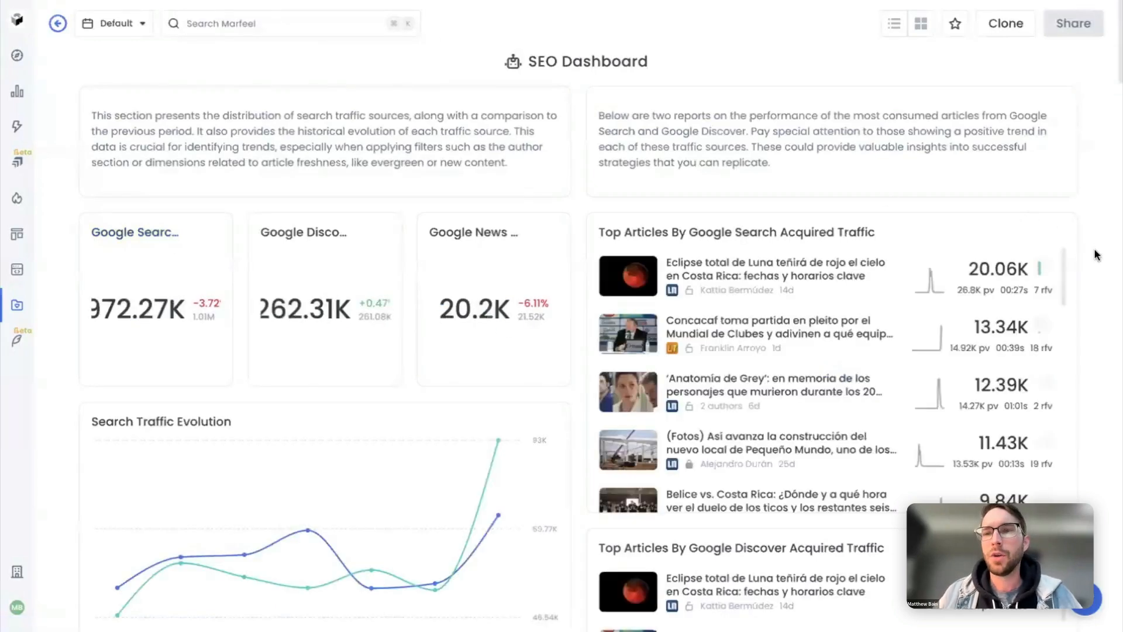
Look through the SEO Dashboard's reports, from the Google traffic cards down to the top evergreen articles
scroll(1095, 251, "down", 1)
scroll(1095, 255, "down", 6)
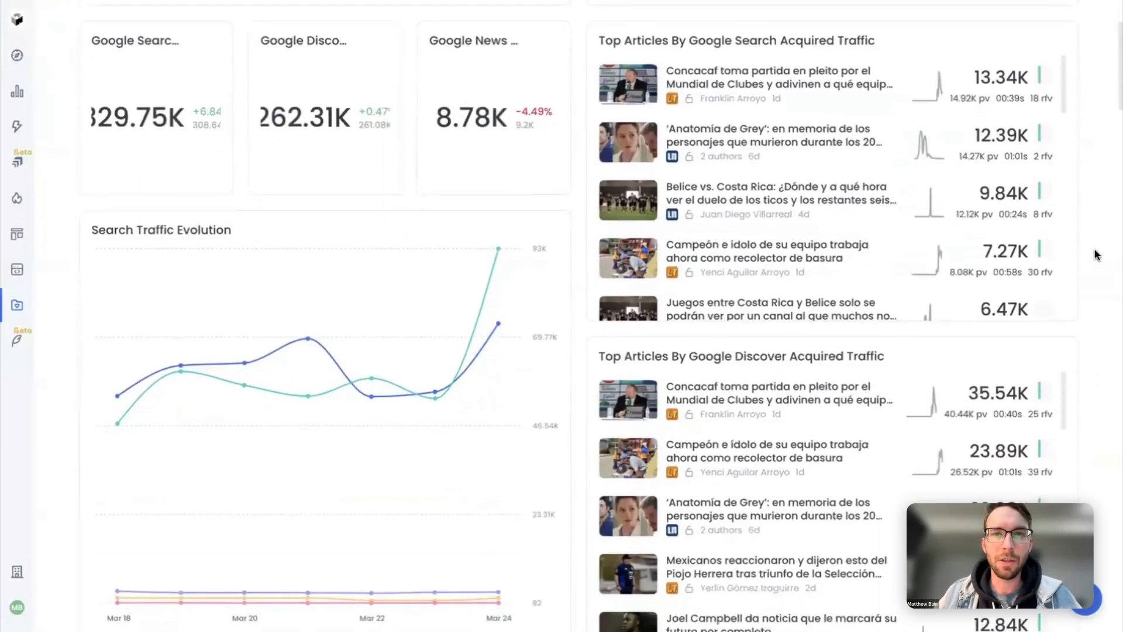
scroll(1096, 255, "down", 7)
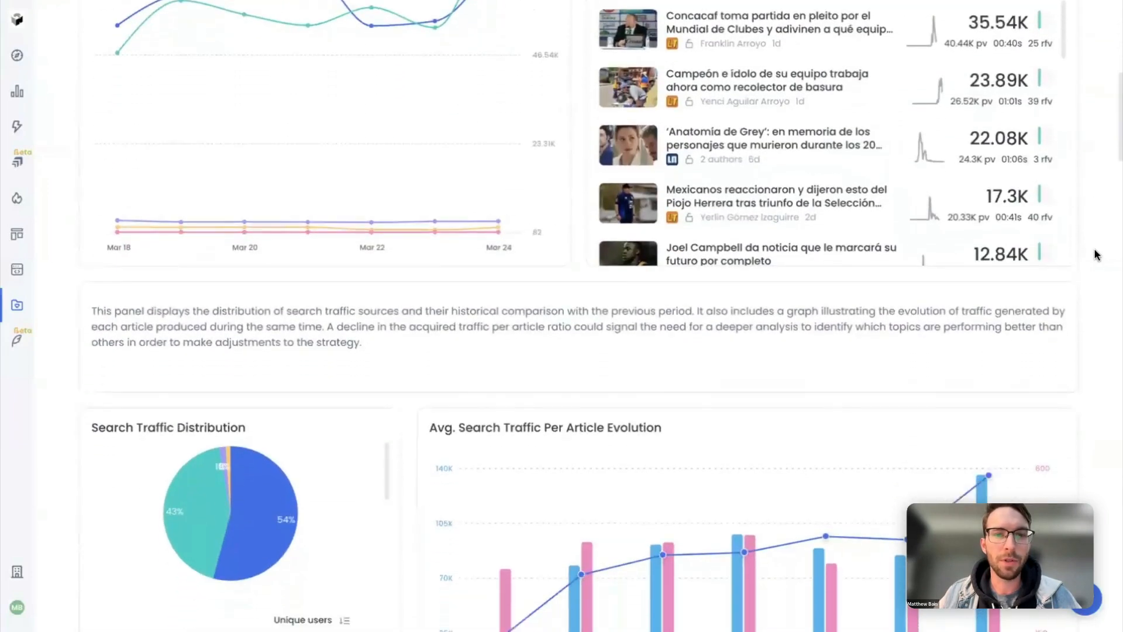
scroll(1096, 254, "down", 6)
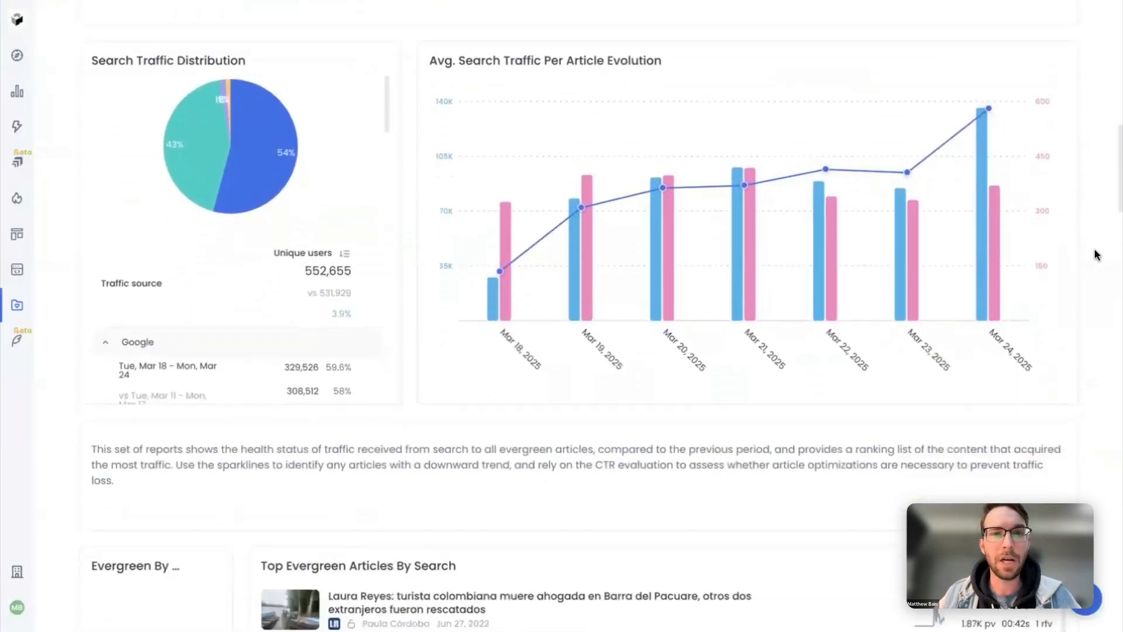
scroll(1096, 254, "down", 3)
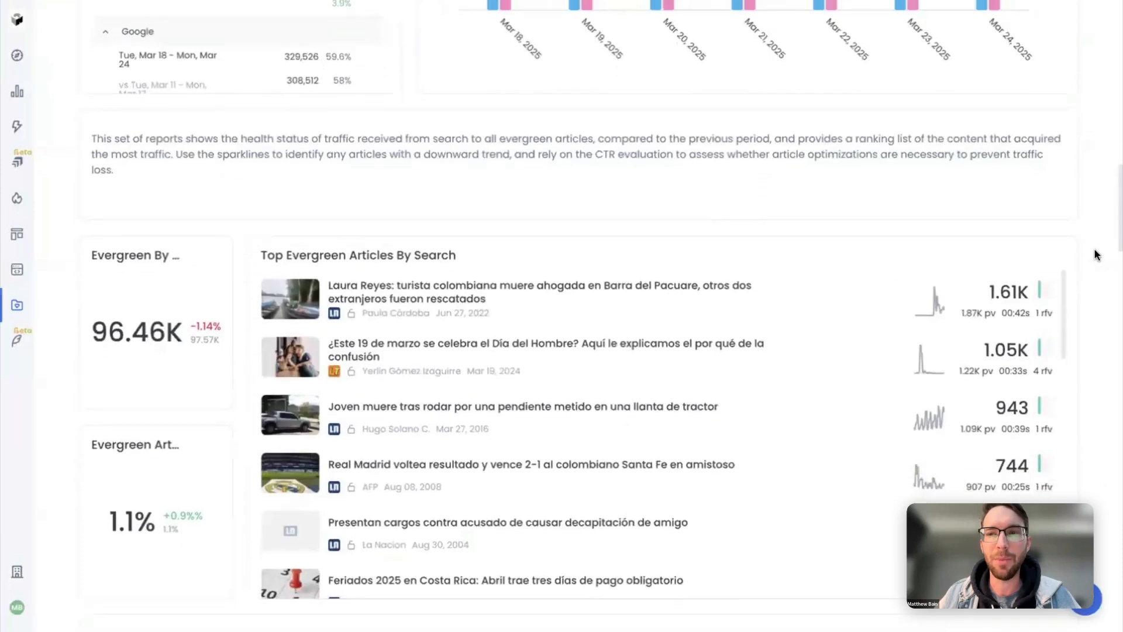
scroll(1096, 255, "up", 4)
scroll(1096, 254, "up", 11)
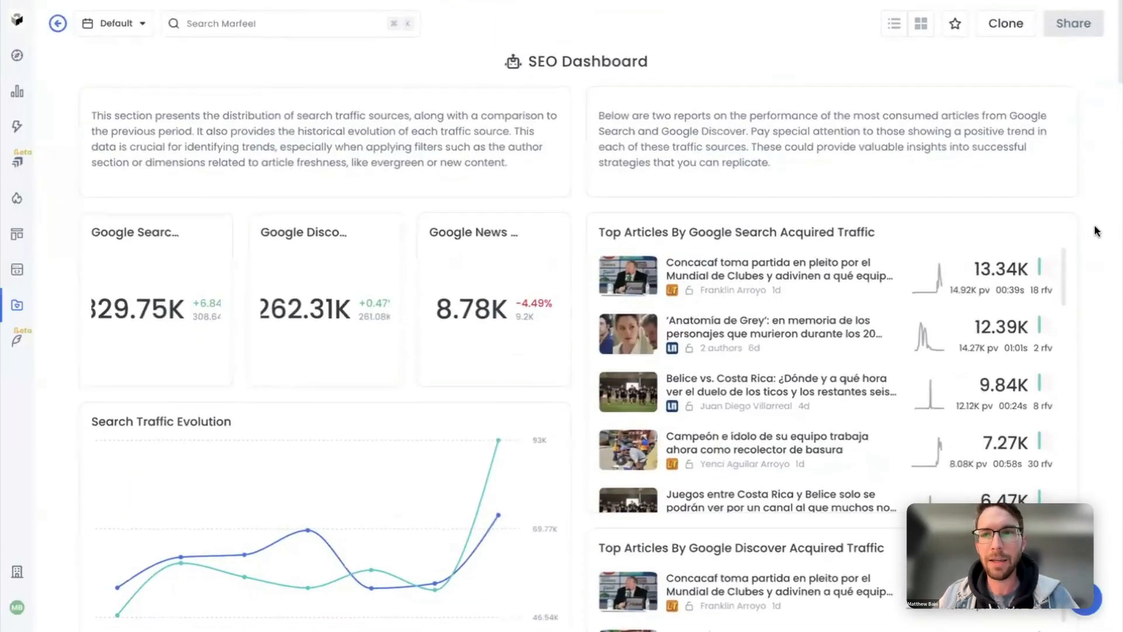
Clone the SEO Dashboard workspace and open the cloned copy
left_click(1006, 26)
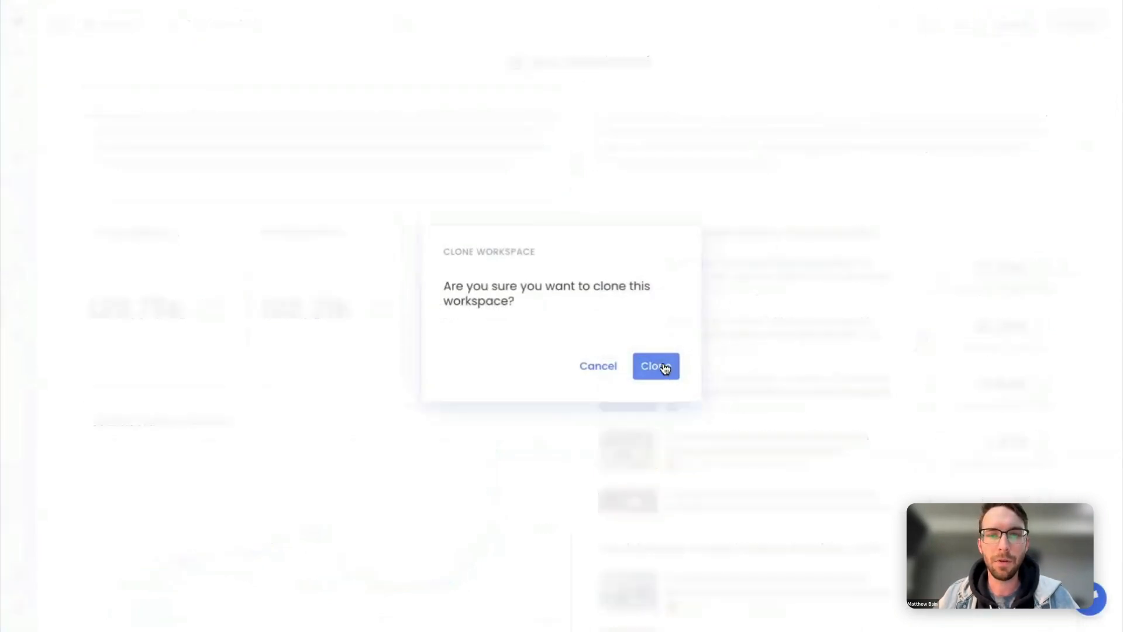
left_click(655, 366)
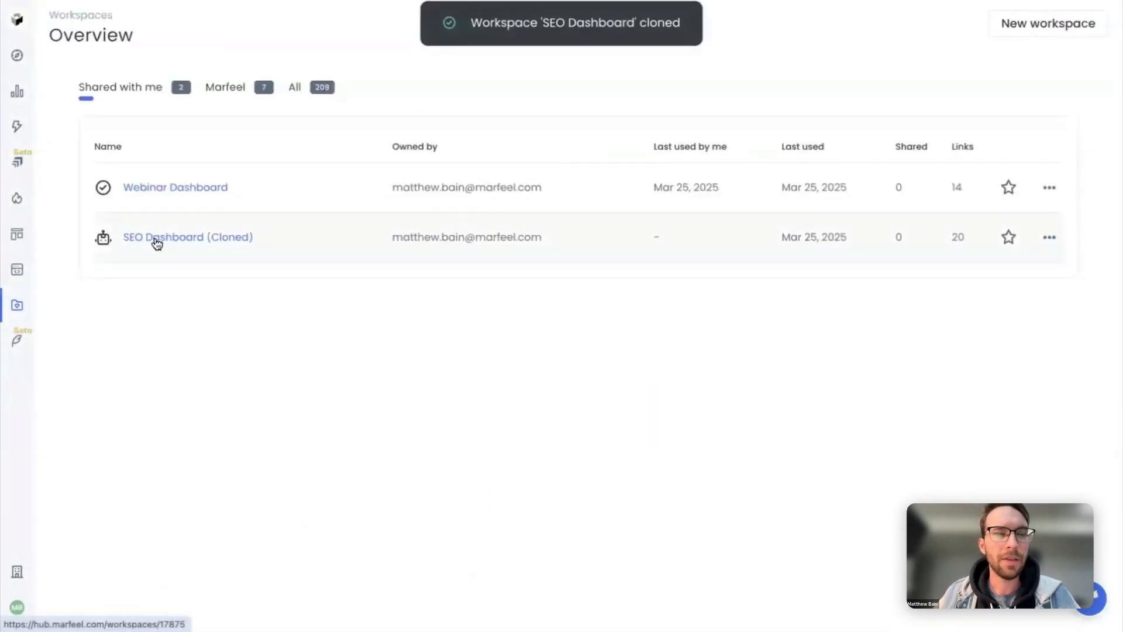
left_click(167, 239)
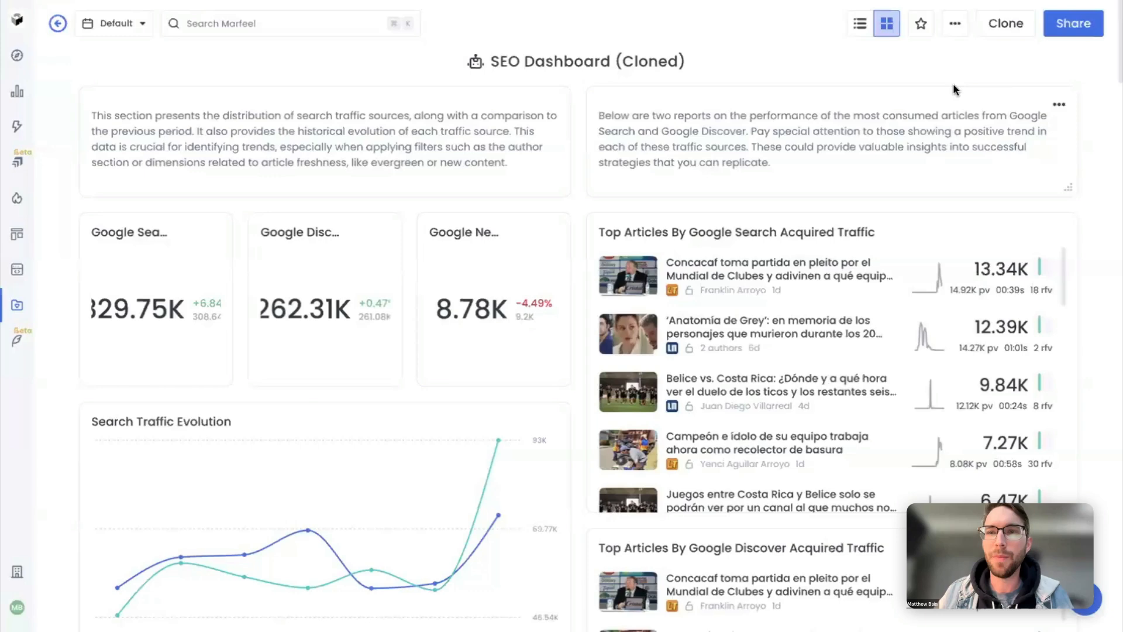
View the cloned dashboard as a list of reports, return to the card layout, and examine its search traffic and top article cards
left_click(860, 24)
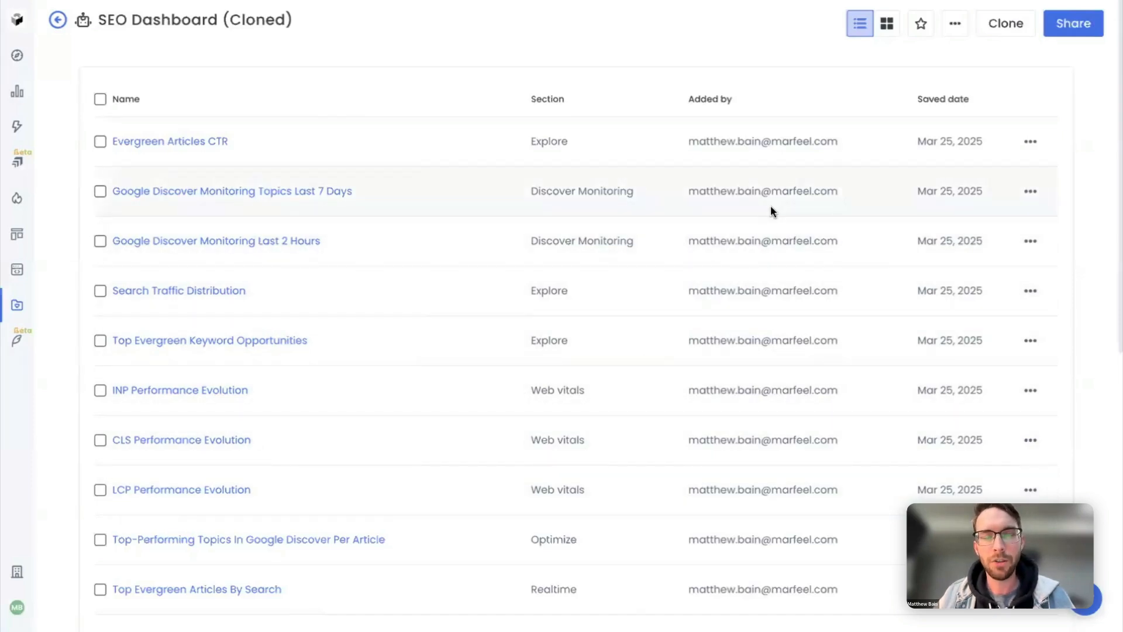
left_click(888, 28)
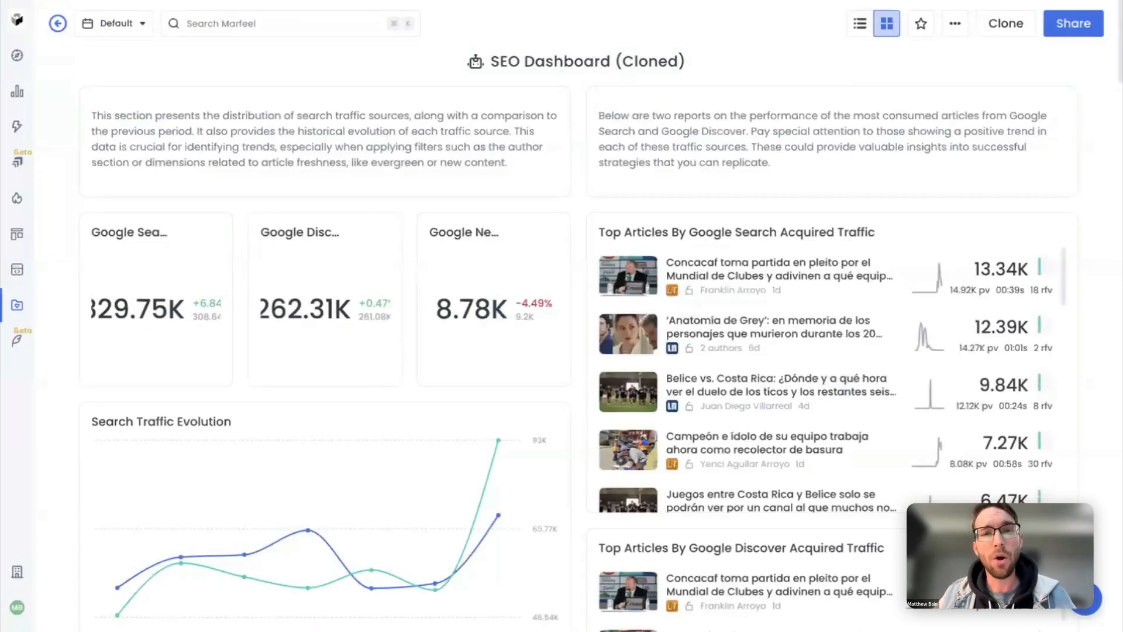
scroll(562, 316, "down", 5)
mouse_move(371, 177)
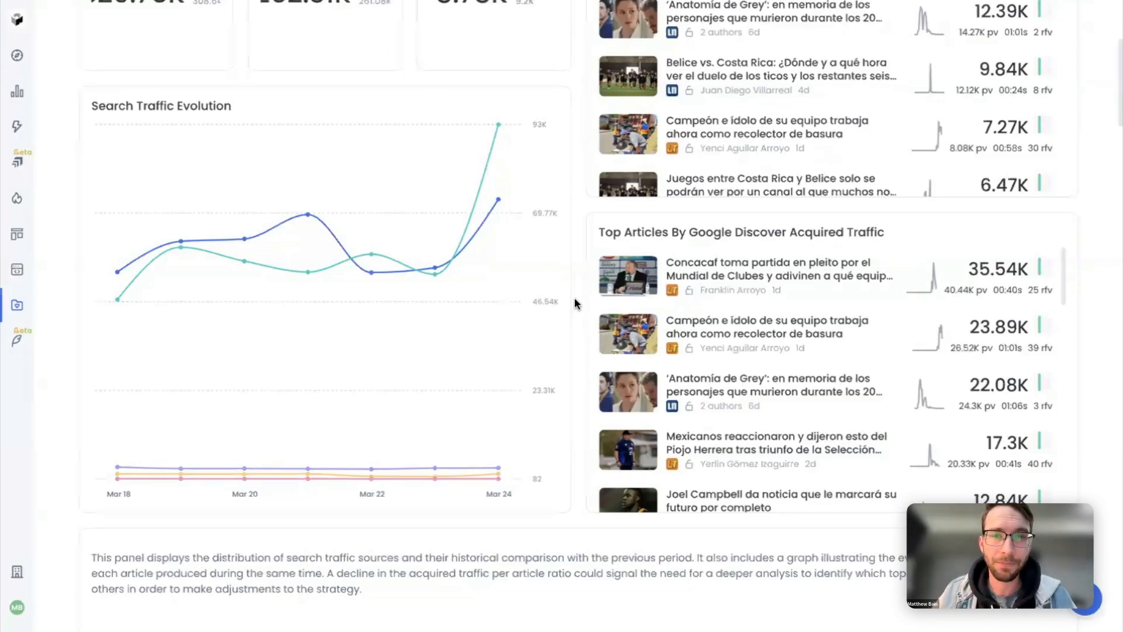
scroll(574, 298, "up", 5)
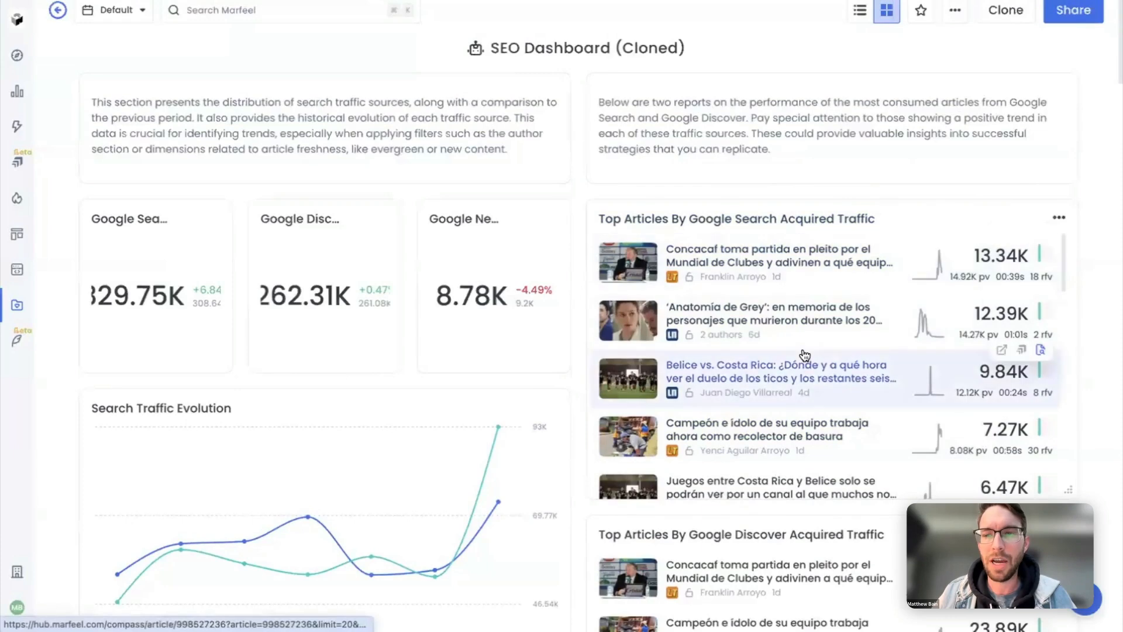
scroll(804, 355, "down", 10)
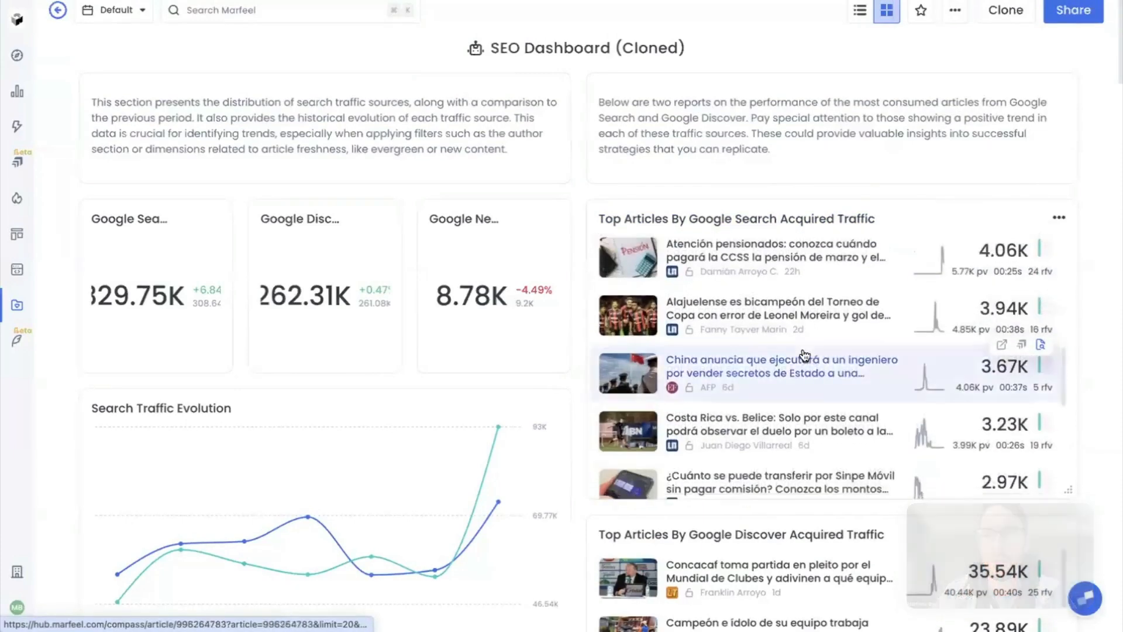
scroll(804, 355, "up", 12)
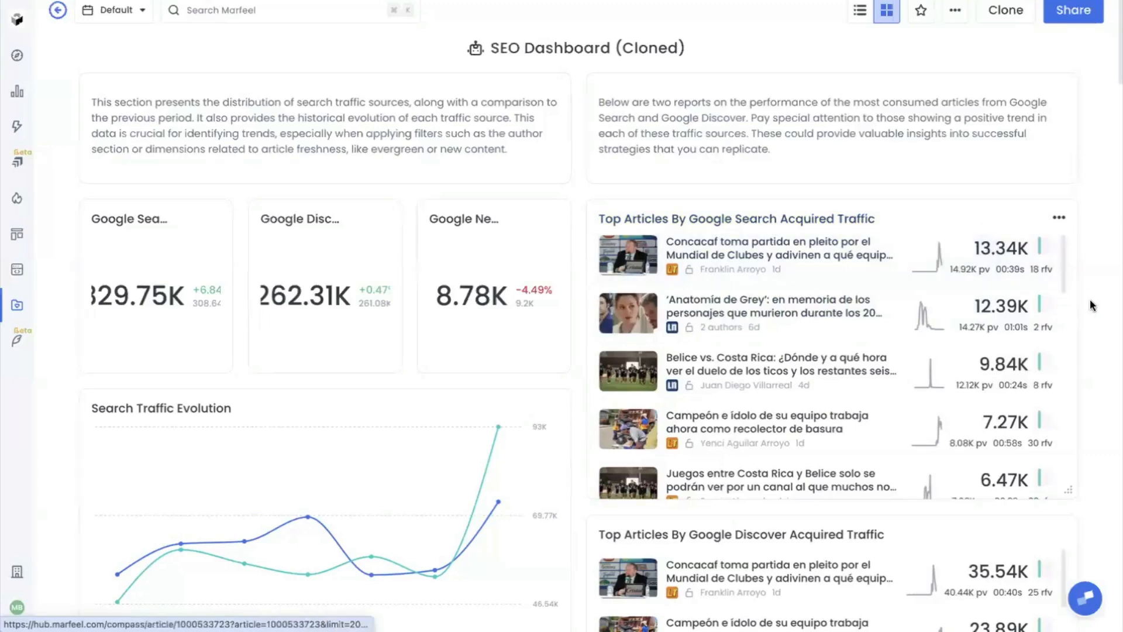
scroll(1090, 299, "down", 4)
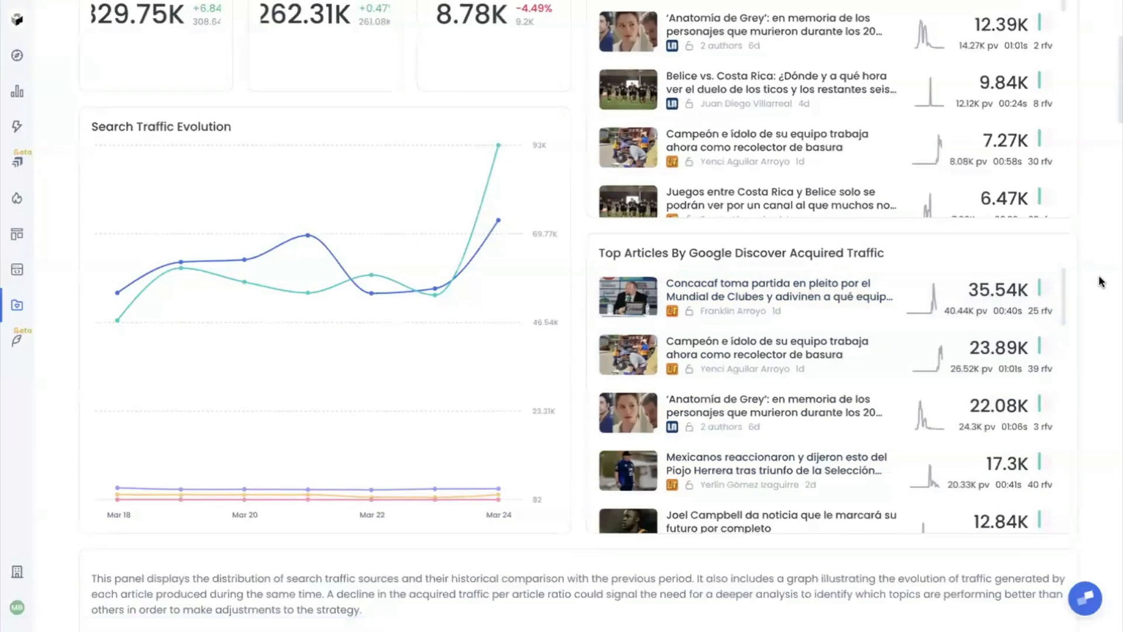
scroll(1097, 279, "up", 3)
scroll(1100, 281, "up", 3)
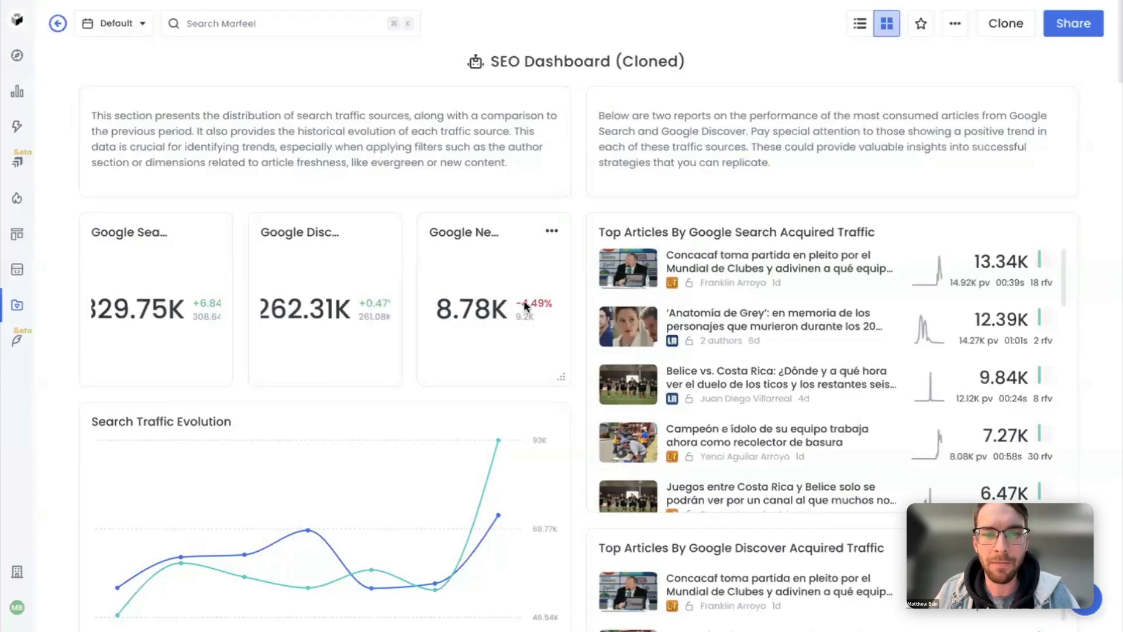
Change the Search Traffic Distribution card's chart type to Bar
scroll(1100, 360, "down", 2)
scroll(1099, 363, "down", 10)
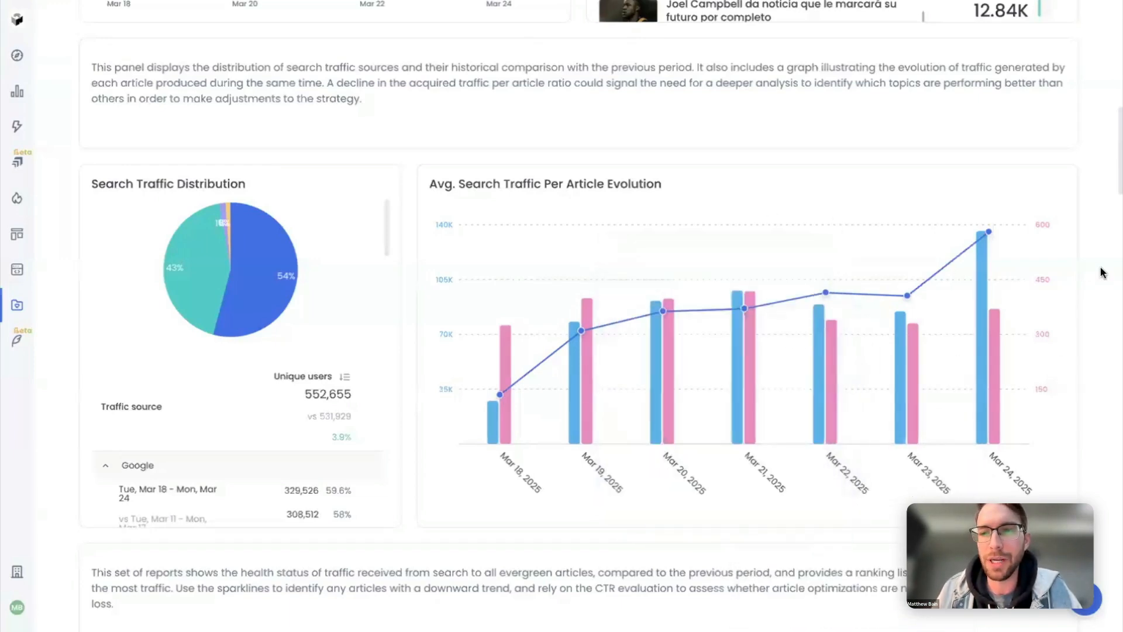
scroll(1102, 272, "down", 1)
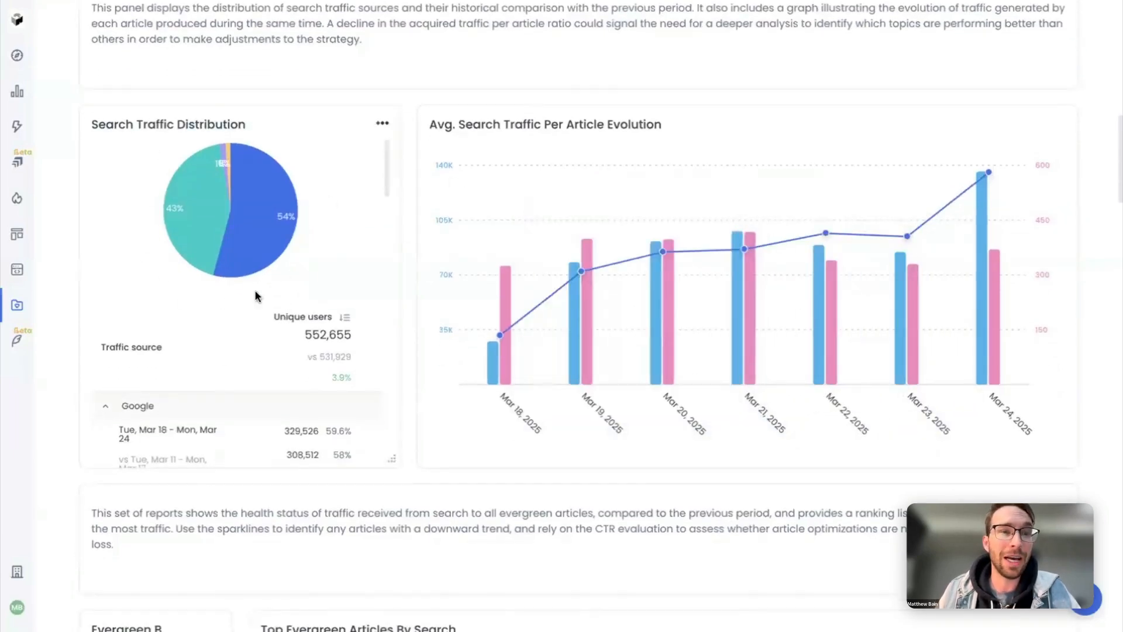
mouse_move(246, 276)
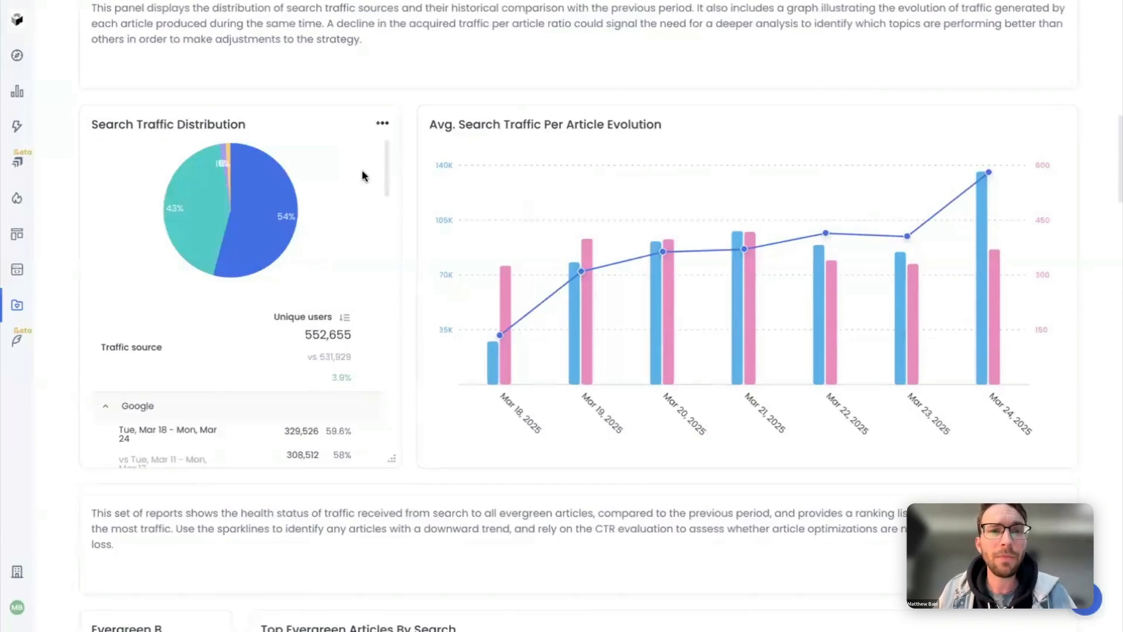
left_click(383, 126)
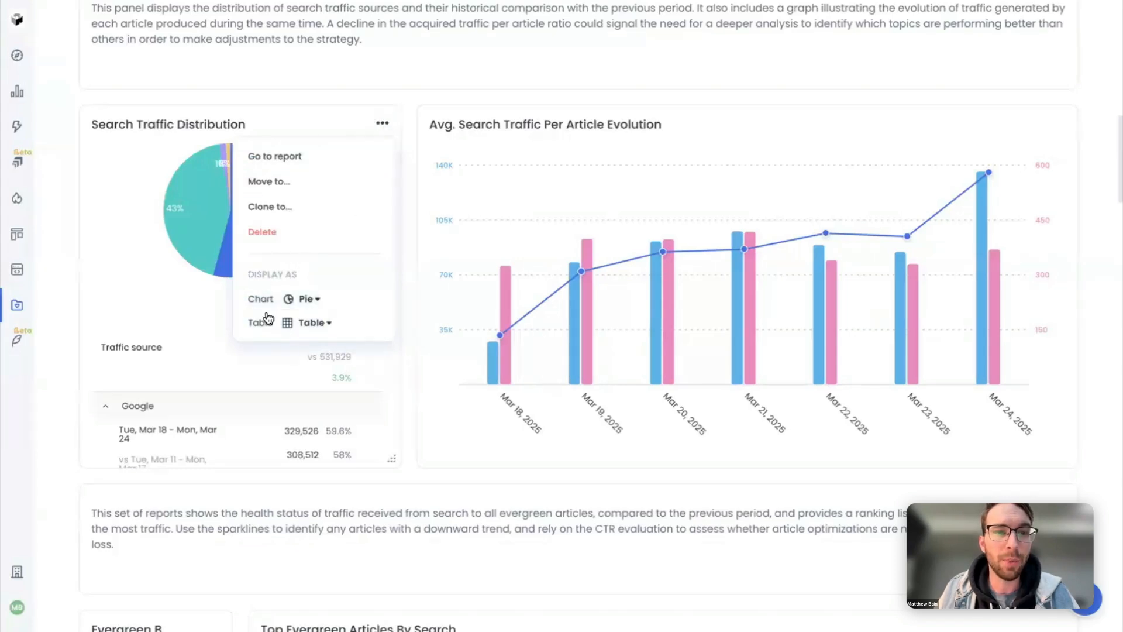
left_click(315, 300)
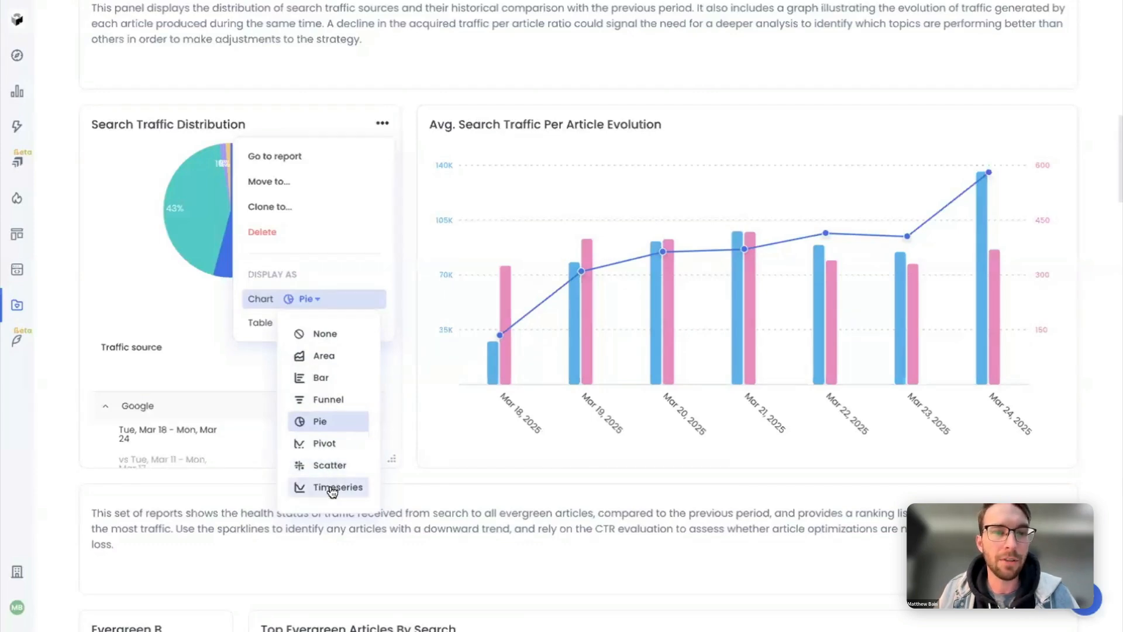
left_click(319, 378)
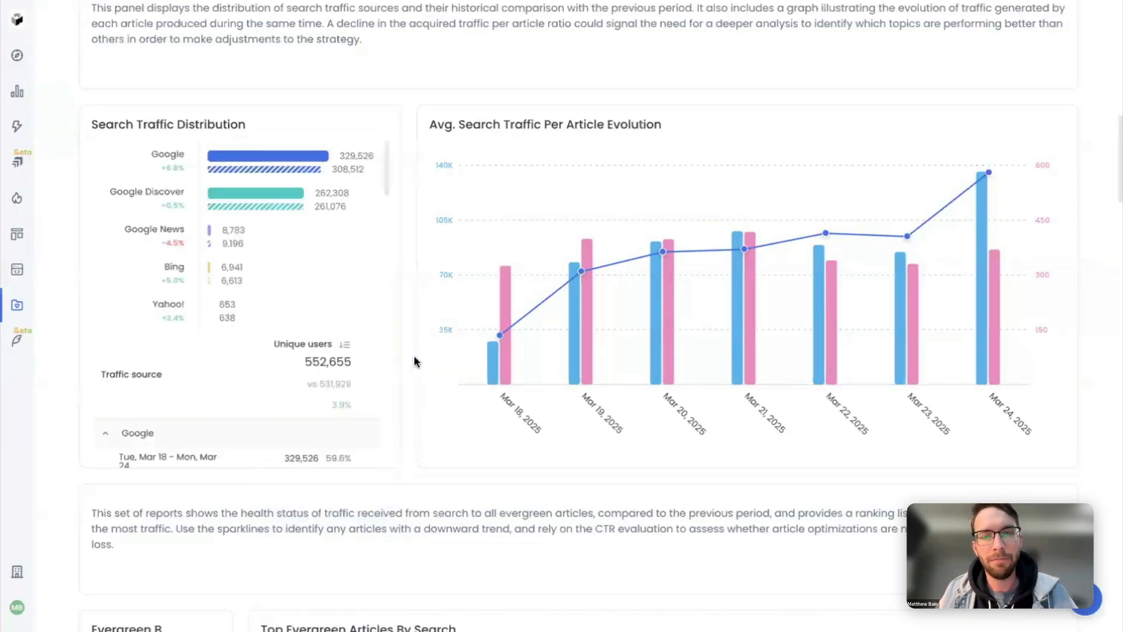
Examine the cloned dashboard's remaining reports: evergreen articles, keyword opportunities, Google Discover monitoring, top-performing topics, and CLS, INP and LCP performance evolution
scroll(1092, 391, "down", 1)
scroll(1093, 389, "down", 8)
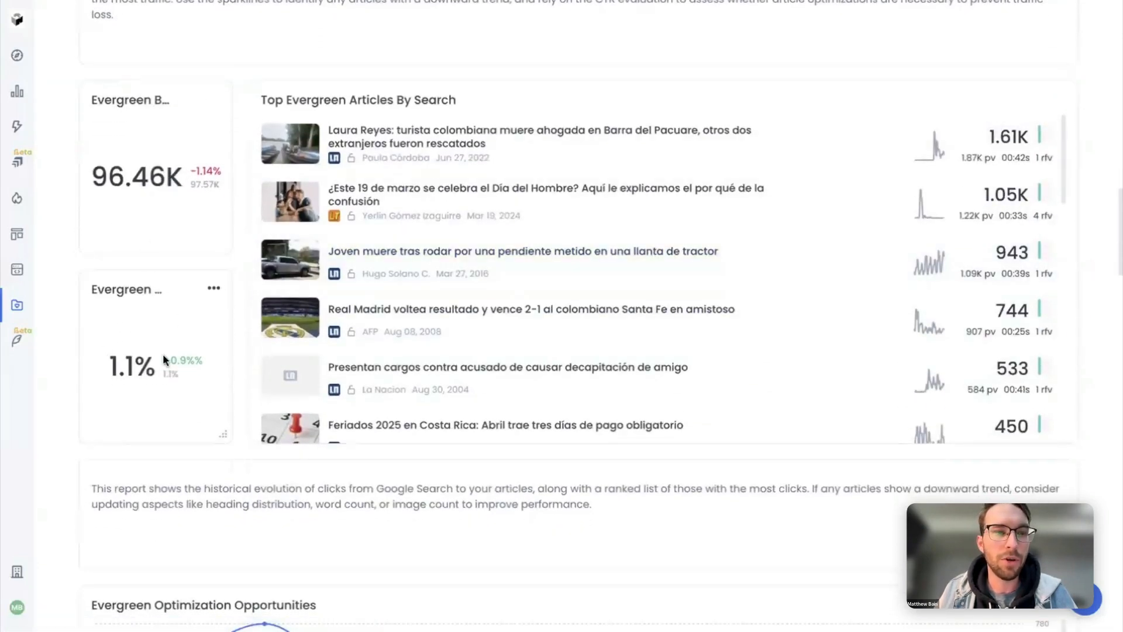
scroll(1095, 401, "down", 8)
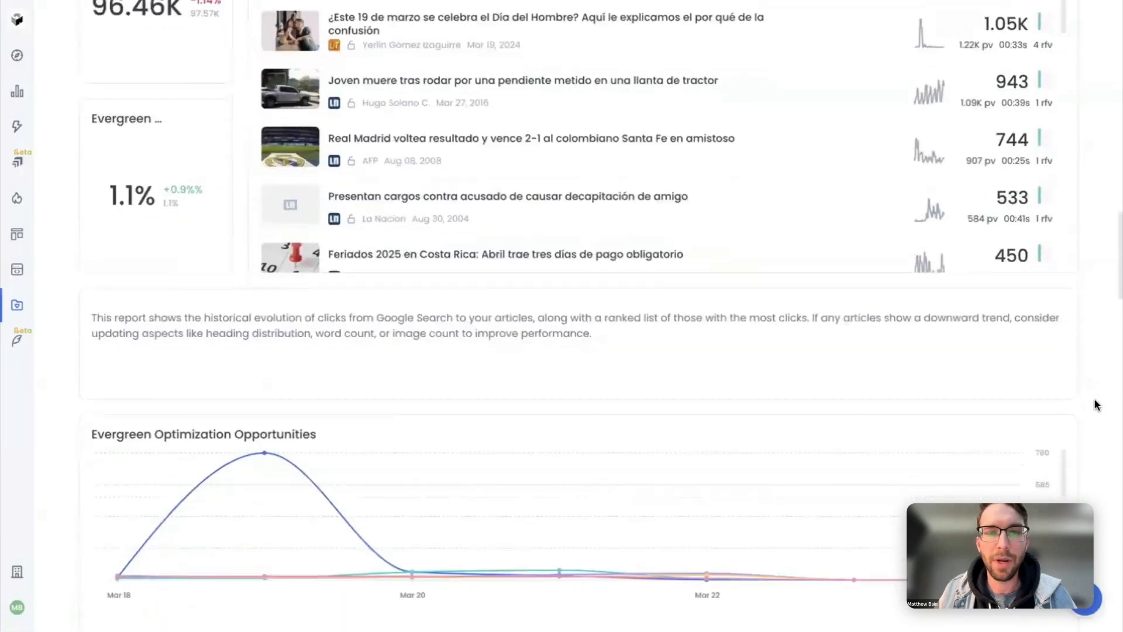
scroll(1095, 403, "down", 8)
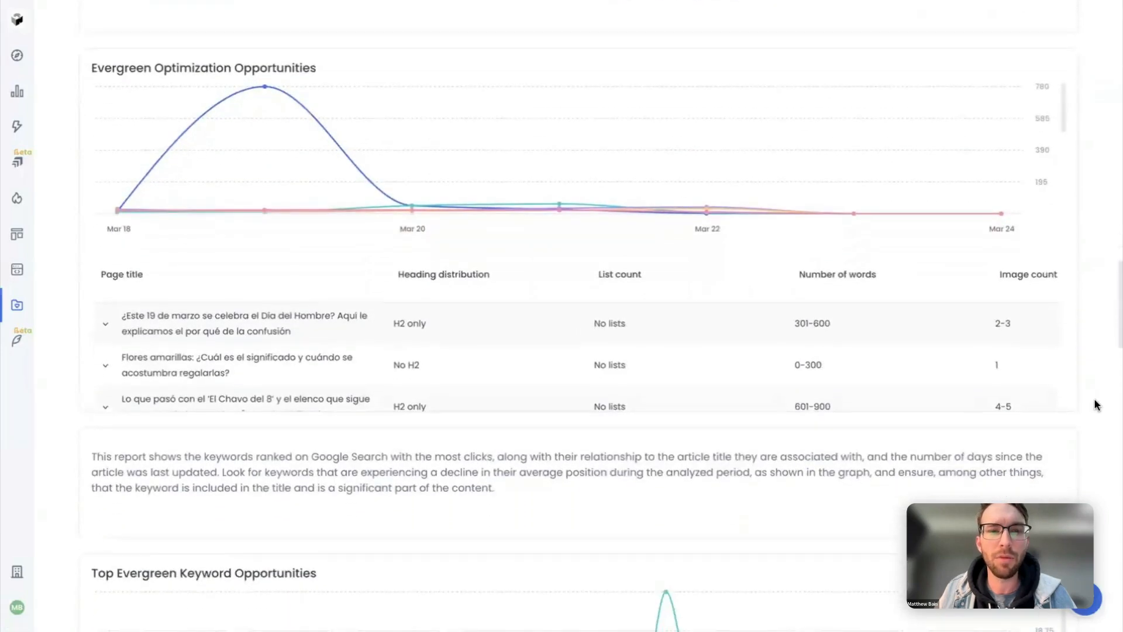
scroll(1094, 402, "down", 8)
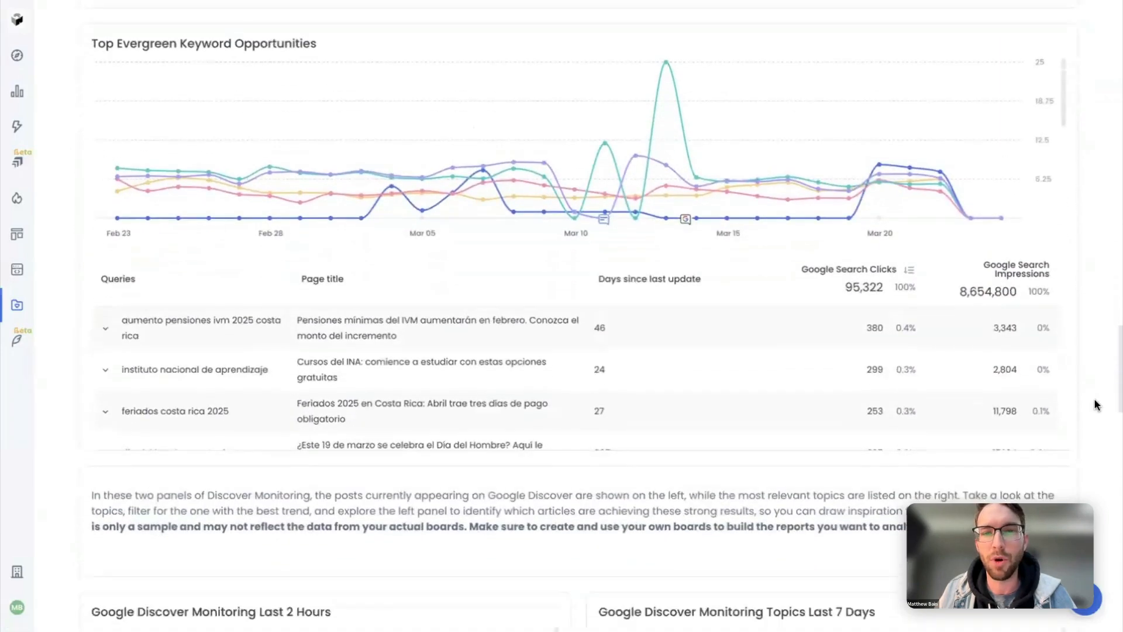
scroll(1095, 404, "down", 4)
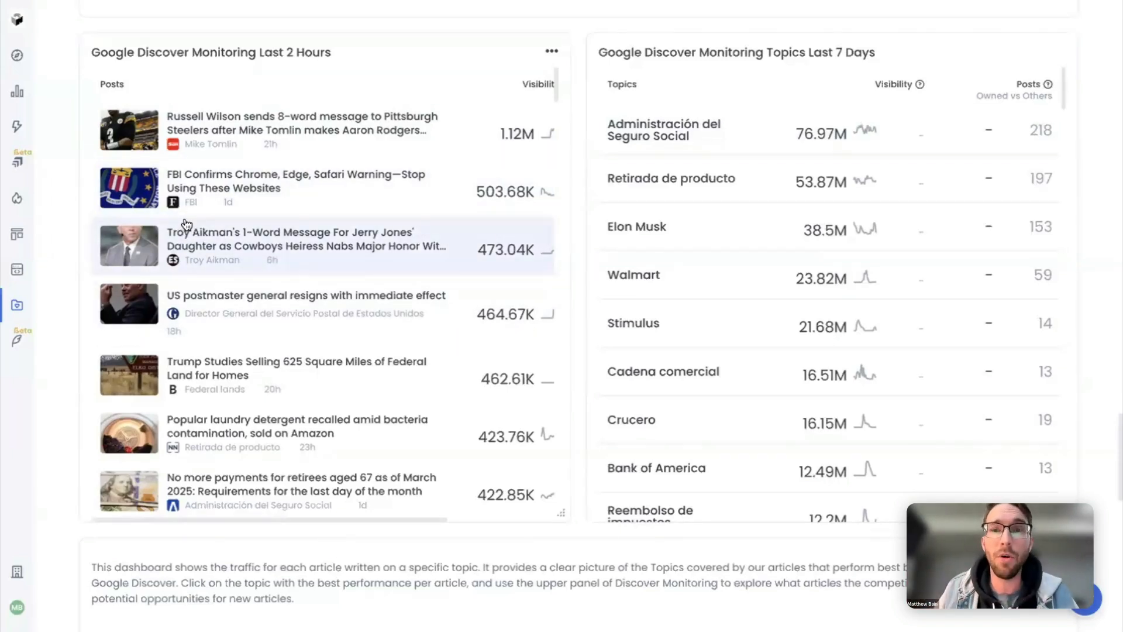
scroll(1104, 272, "down", 1)
scroll(1104, 273, "down", 8)
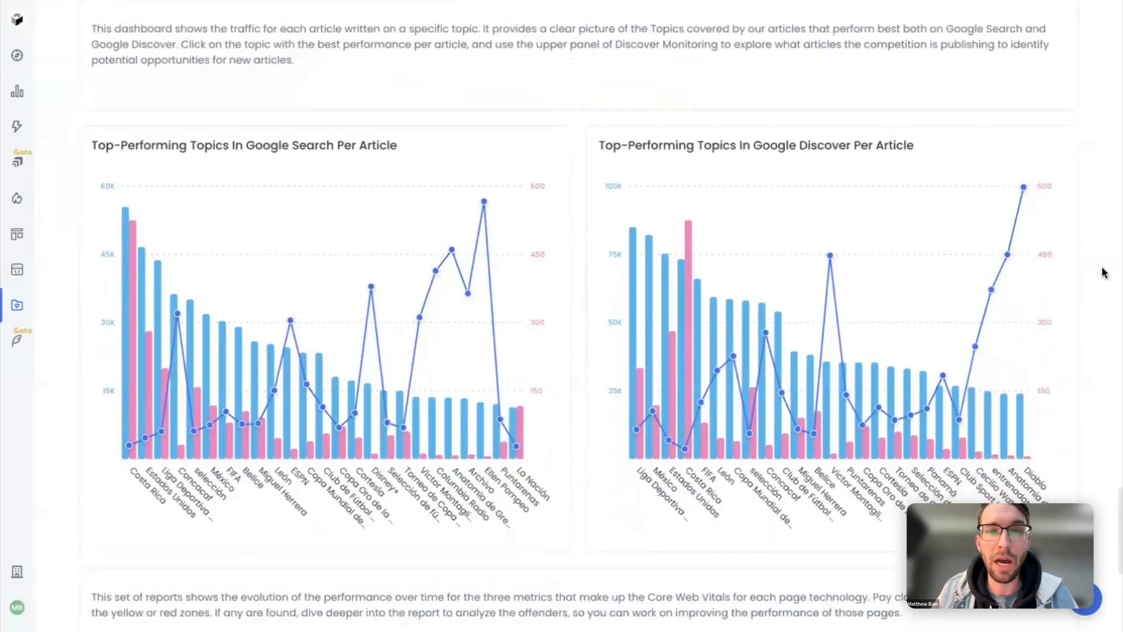
scroll(1104, 272, "down", 7)
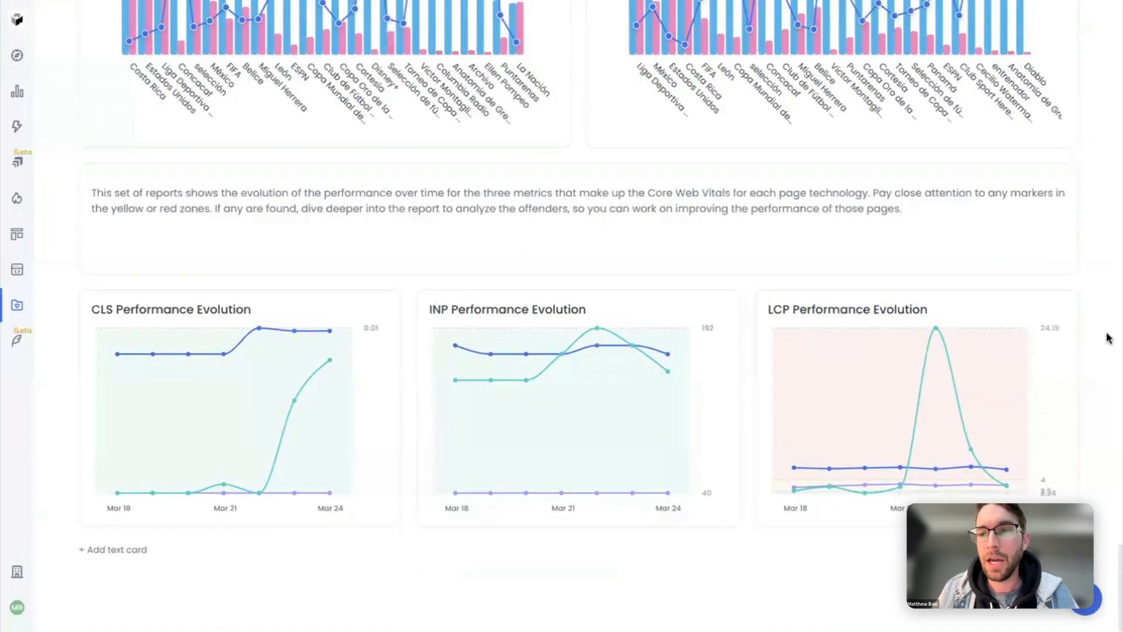
scroll(1107, 338, "up", 15)
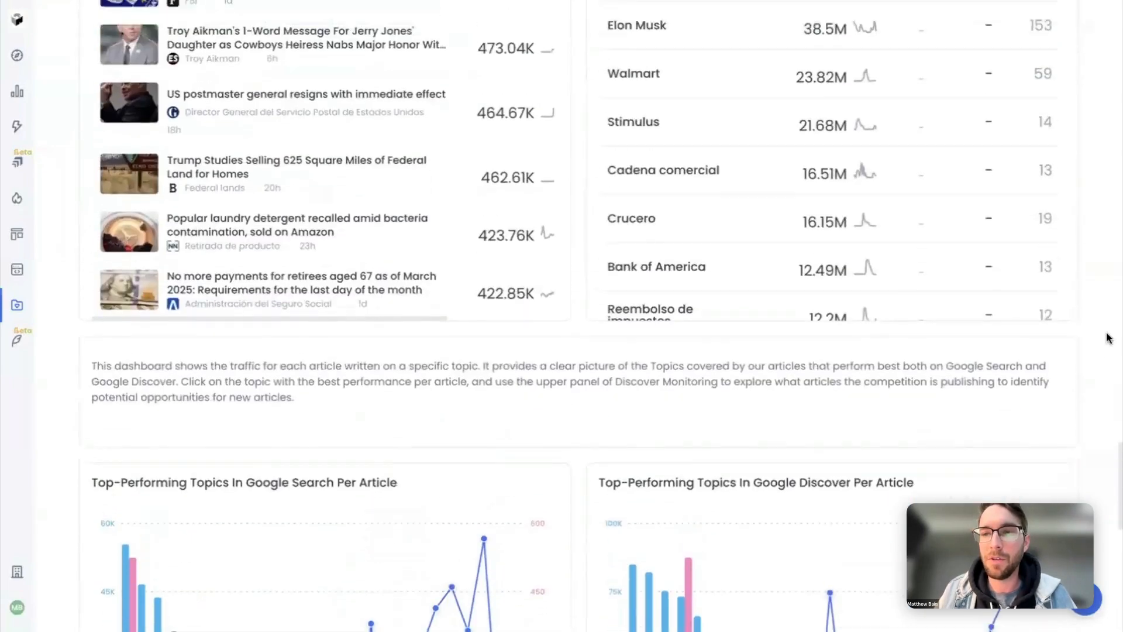
scroll(1107, 337, "up", 16)
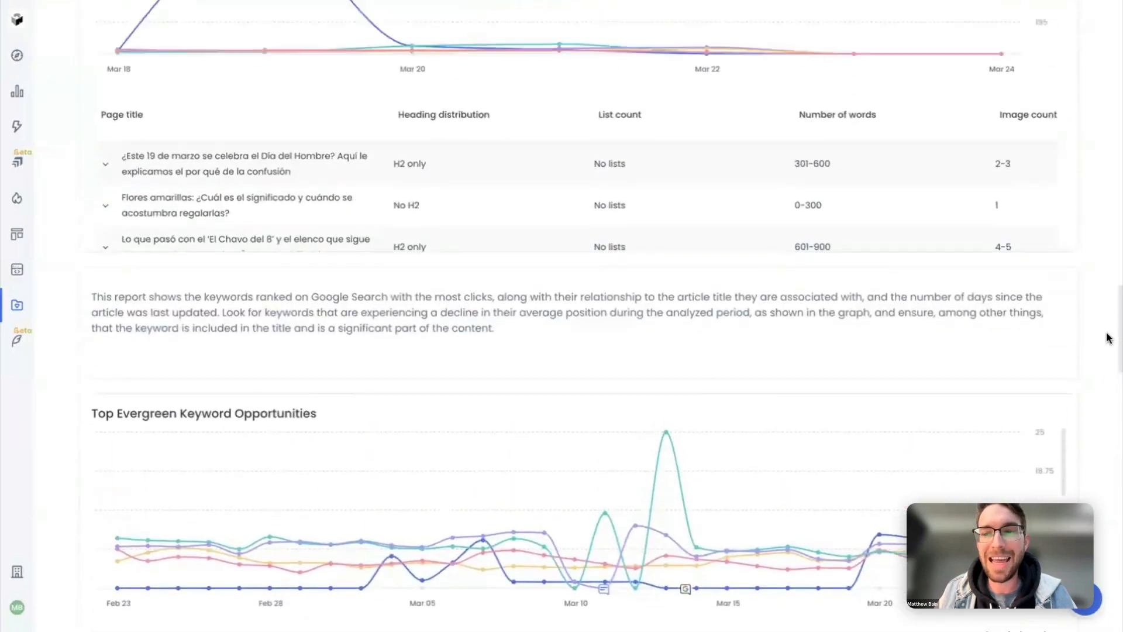
Filter the cloned dashboard by Section equals Deportes
scroll(1107, 337, "up", 20)
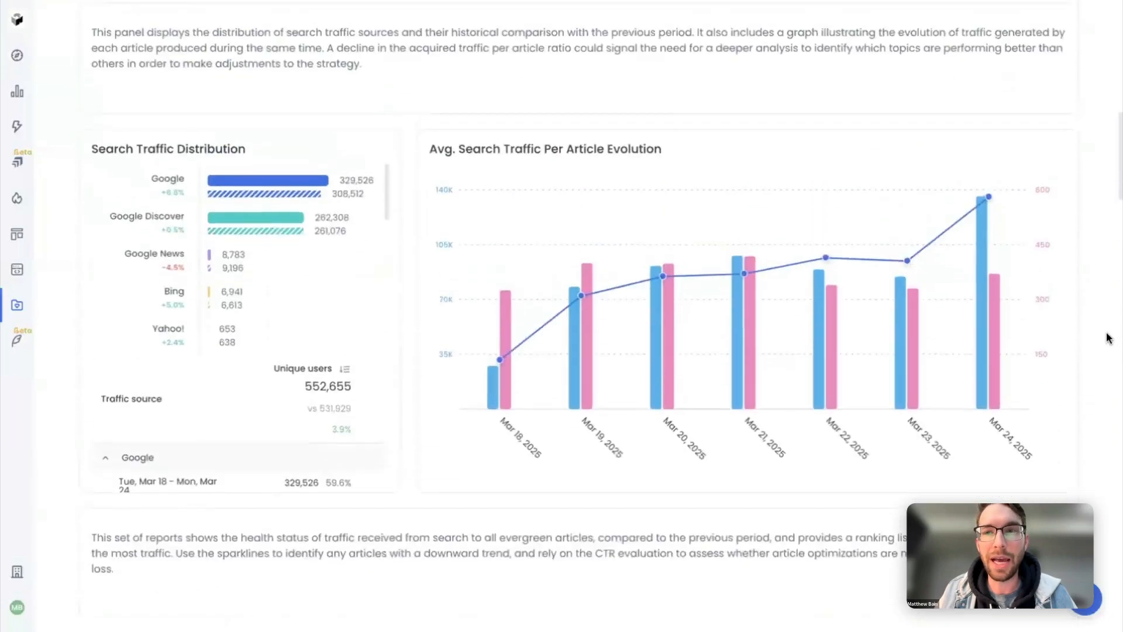
scroll(1107, 337, "up", 11)
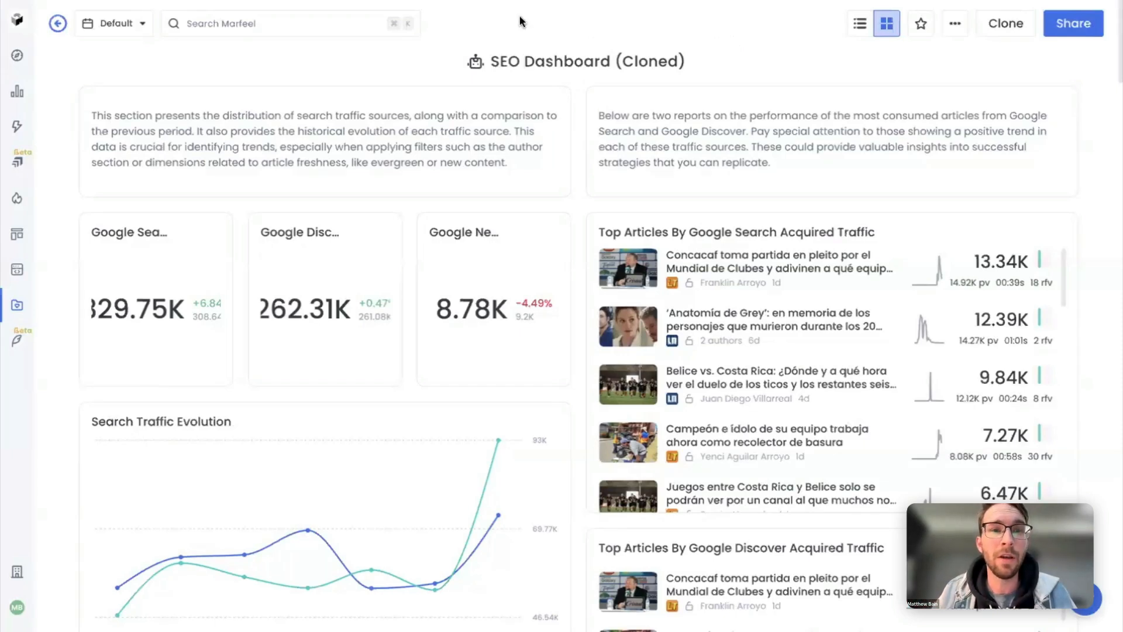
left_click(234, 24)
type("section")
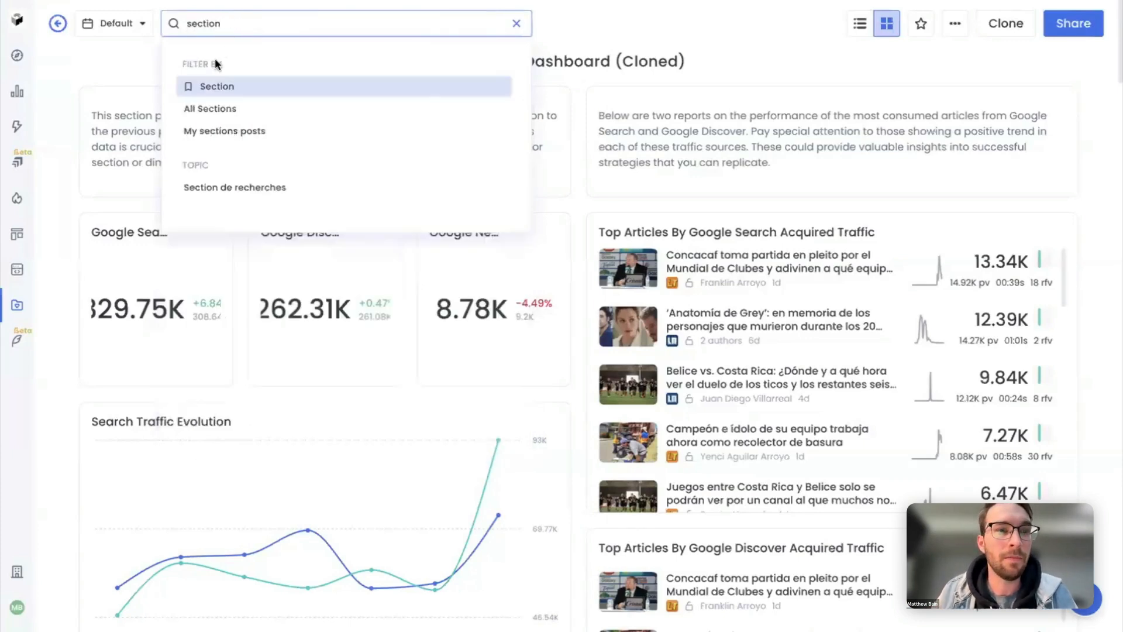
left_click(208, 85)
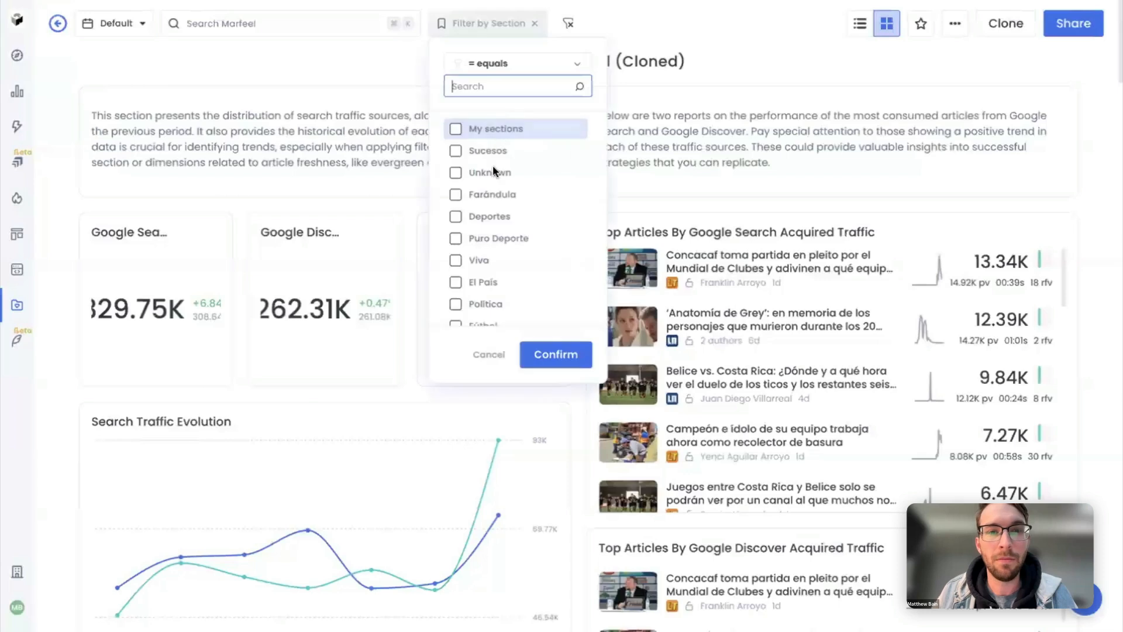
left_click(488, 216)
left_click(545, 355)
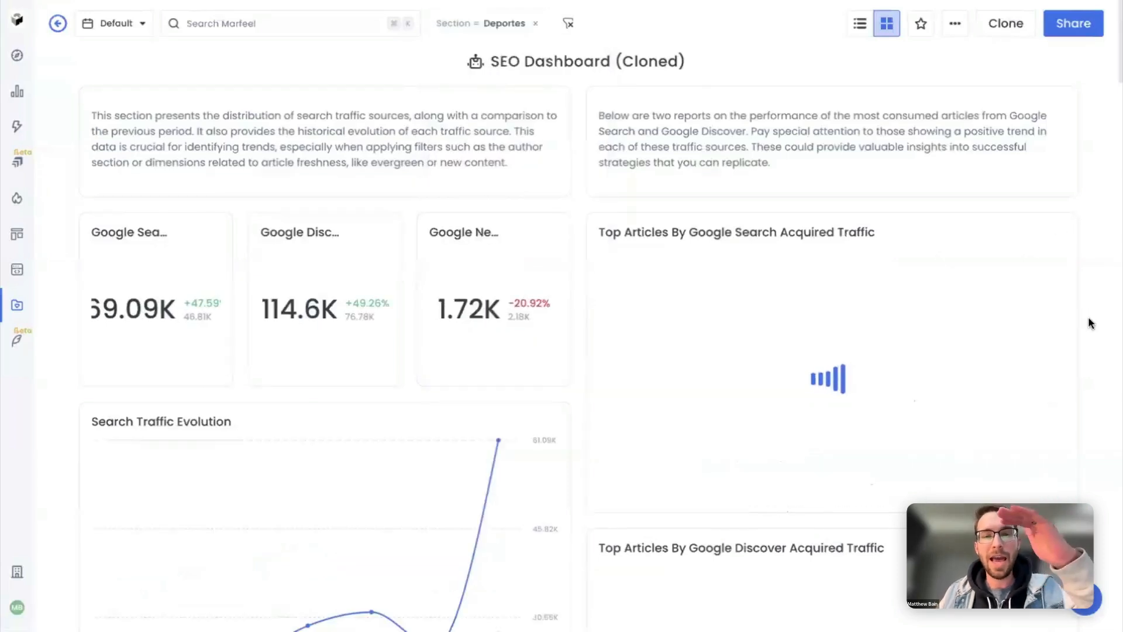
Examine the Deportes-filtered traffic evolution, top article, search traffic distribution and evergreen article cards
scroll(1088, 317, "down", 4)
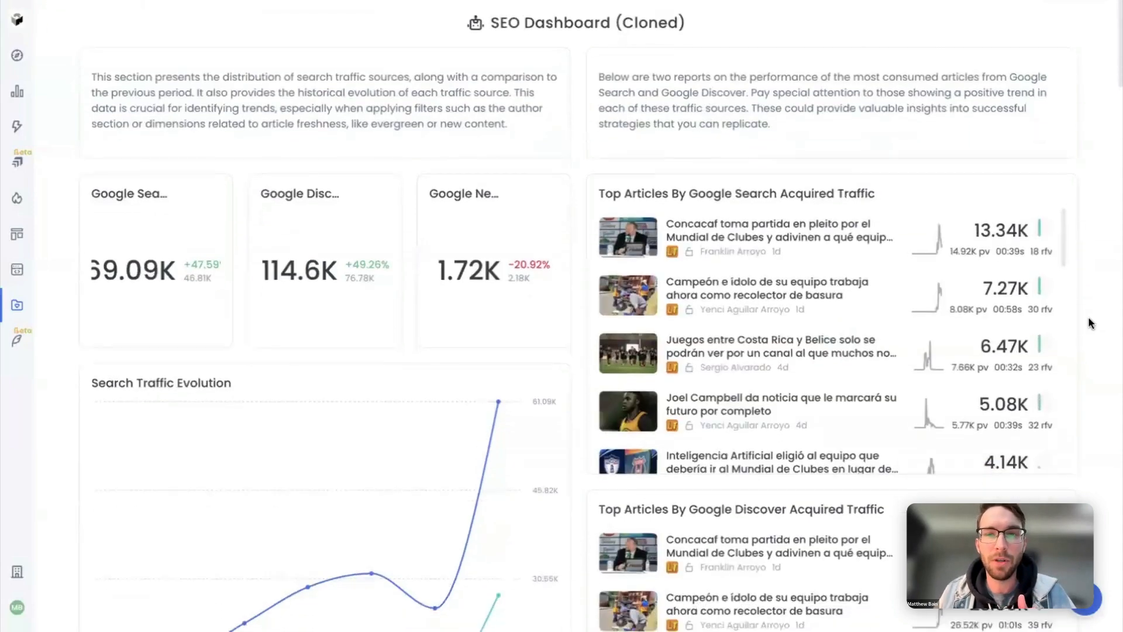
scroll(1088, 319, "down", 1)
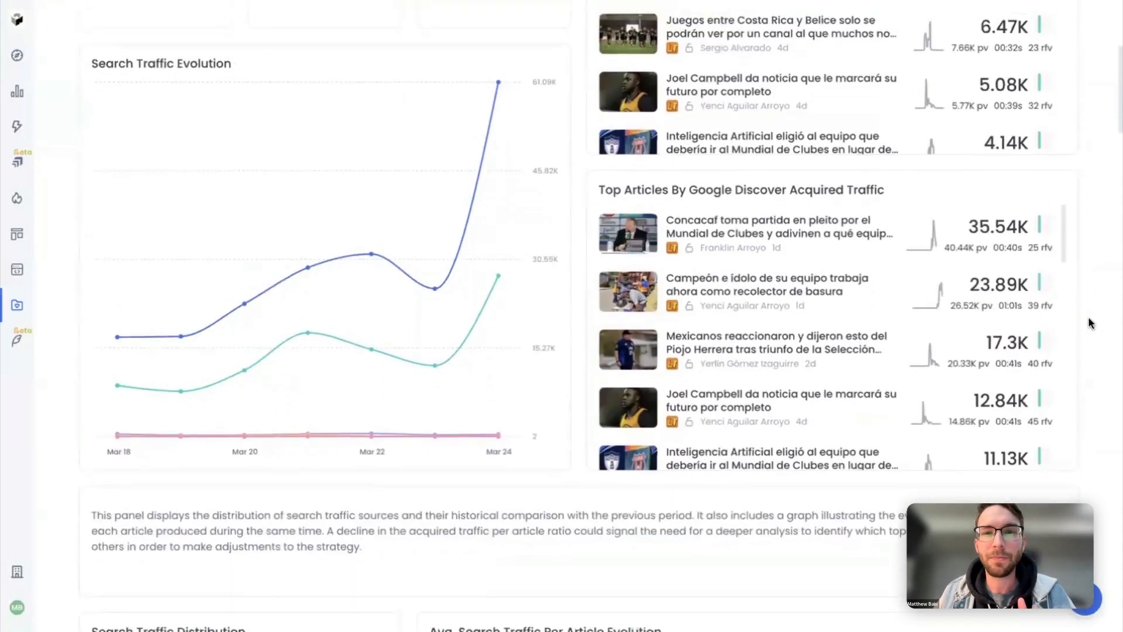
scroll(1088, 319, "up", 3)
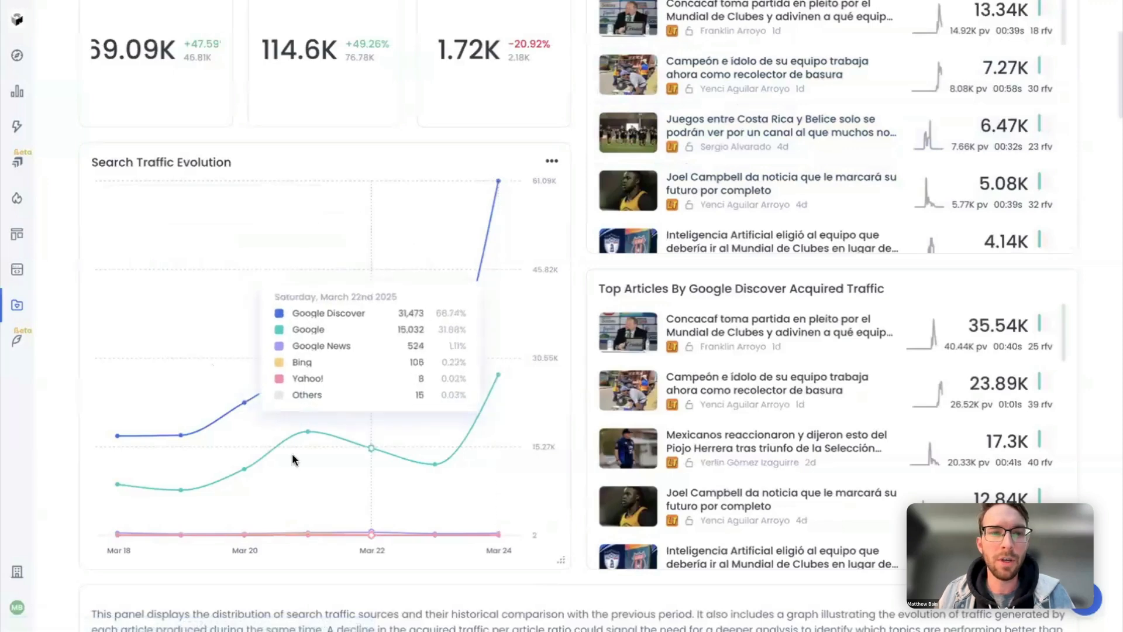
scroll(714, 377, "down", 10)
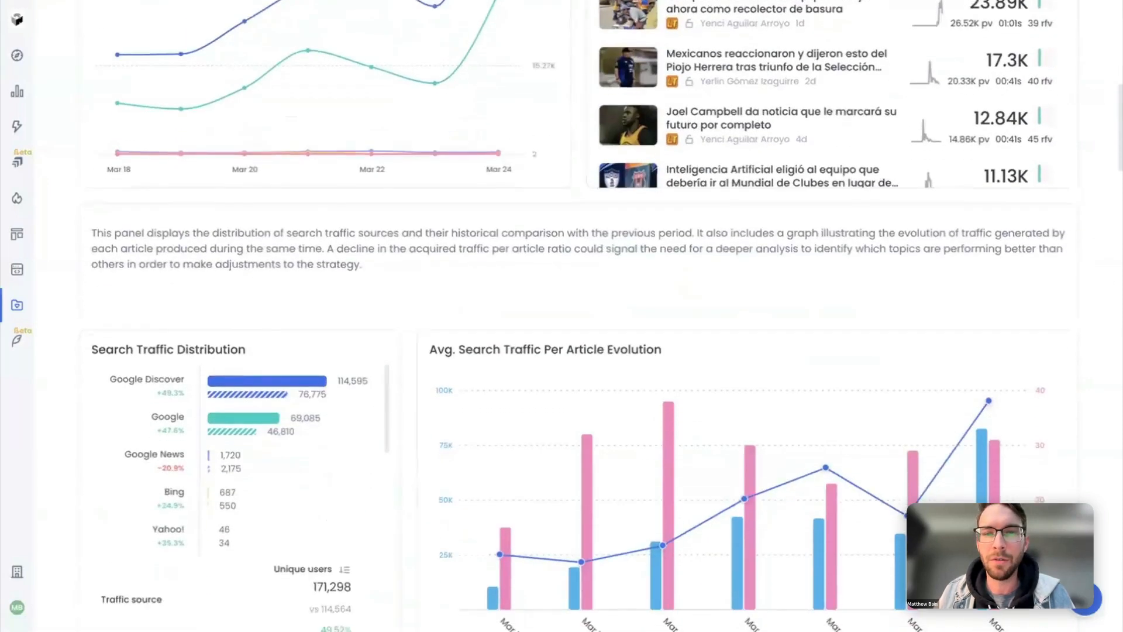
scroll(1089, 268, "down", 10)
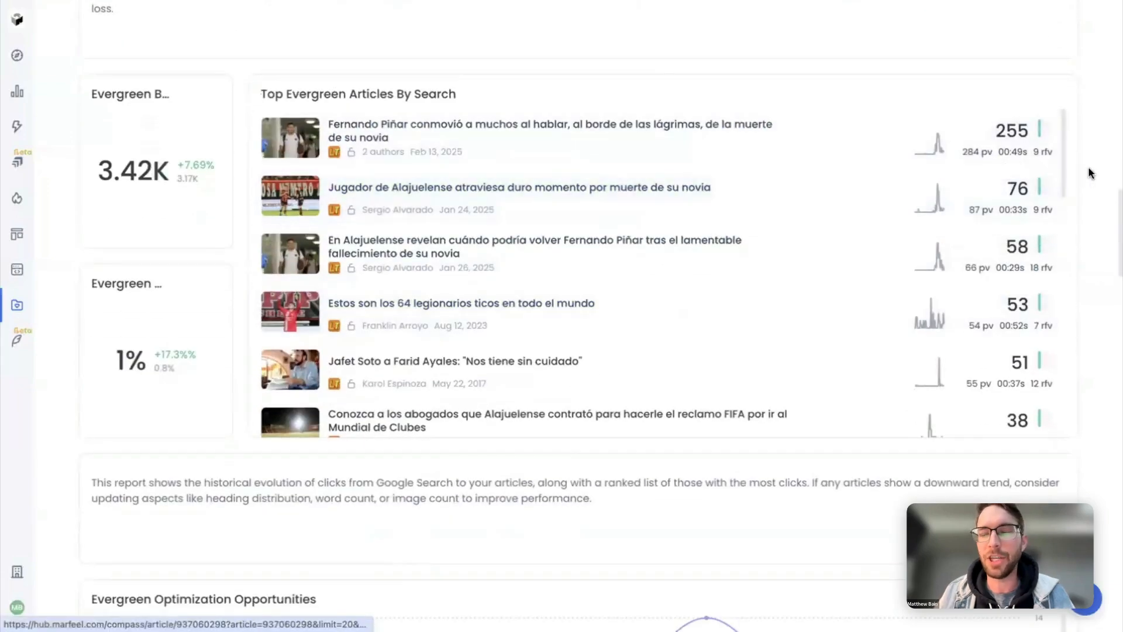
scroll(1090, 173, "up", 10)
scroll(1089, 170, "up", 10)
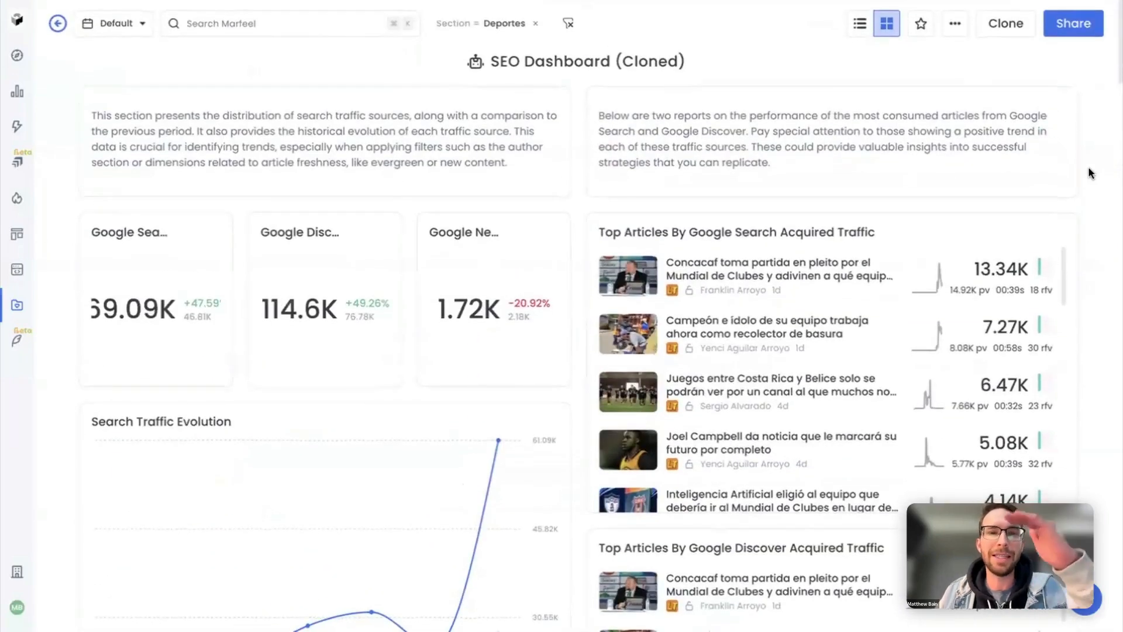
Change the dashboard's Section filter from Deportes to Política
left_click(504, 24)
left_click(474, 296)
scroll(476, 286, "down", 1)
left_click(455, 272)
left_click(1022, 306)
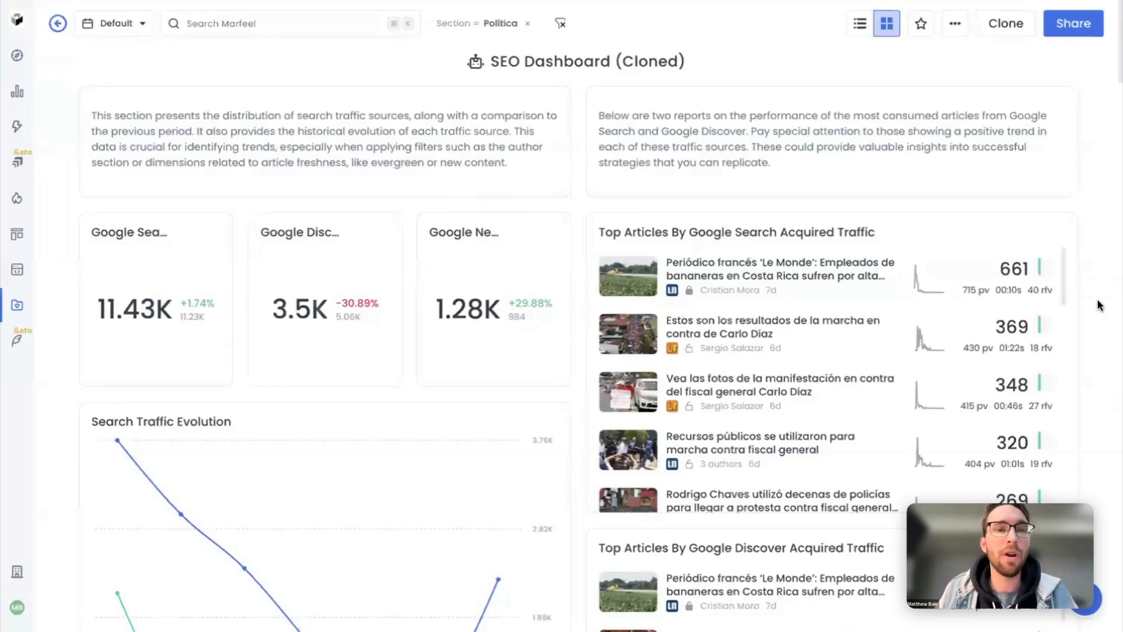
Add an Audience loyalty filter set to equals Lover and Loyal
left_click(250, 26)
type("loyalty")
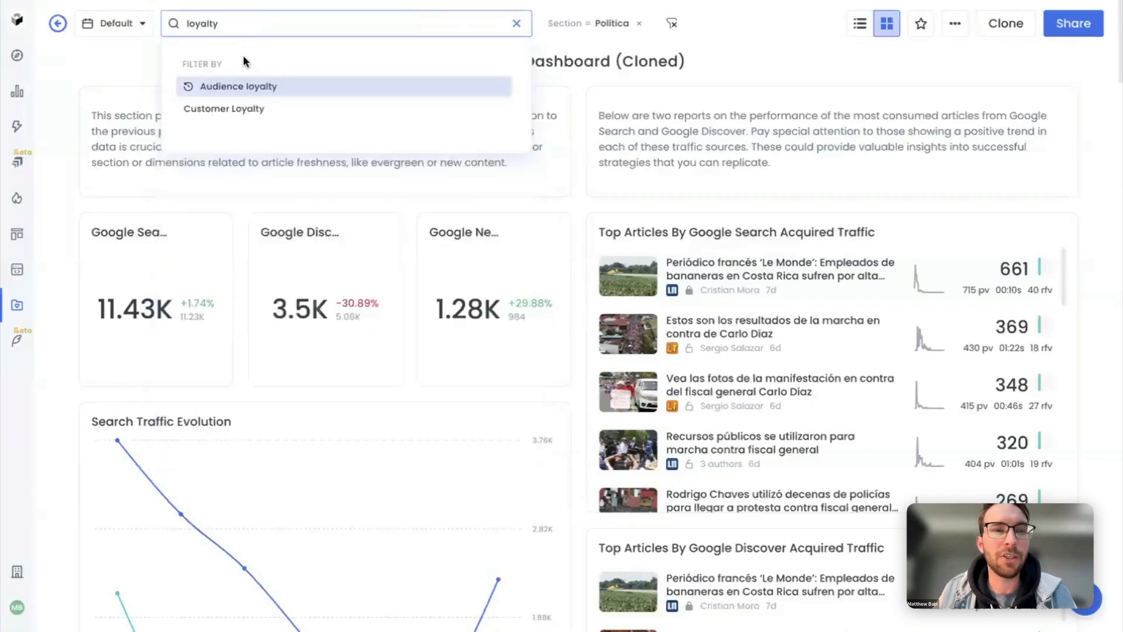
left_click(221, 86)
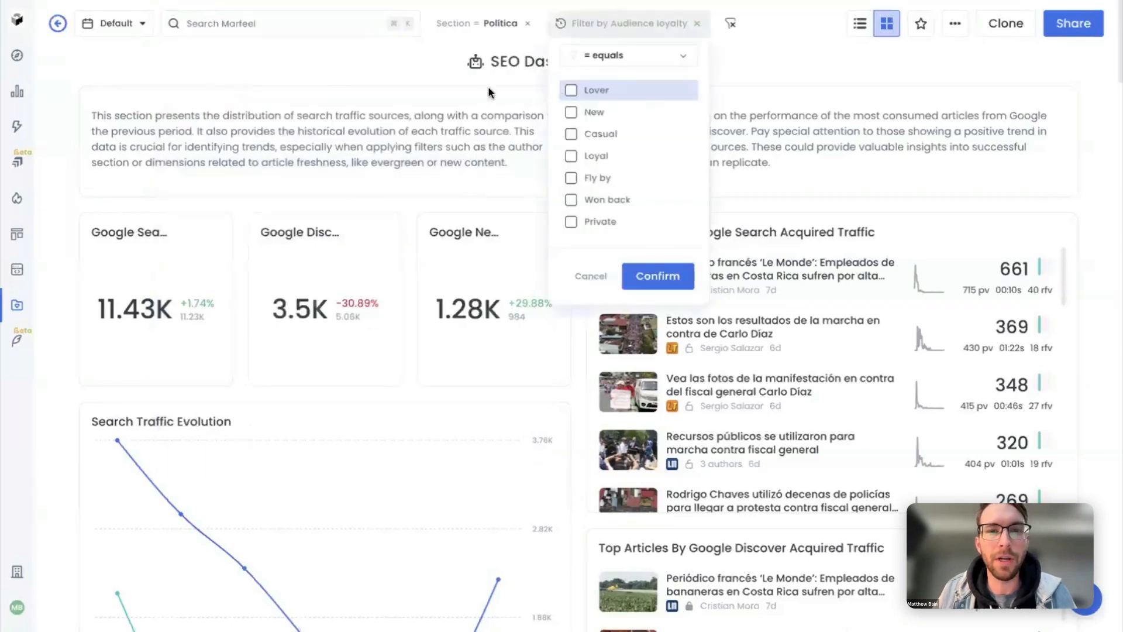
left_click(572, 92)
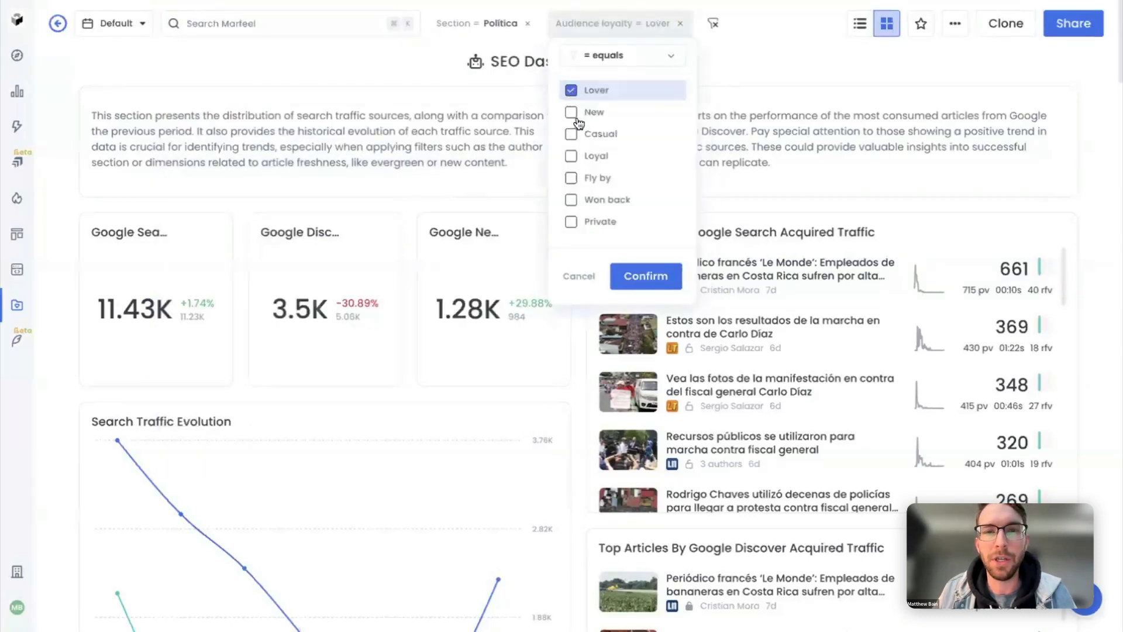
left_click(571, 155)
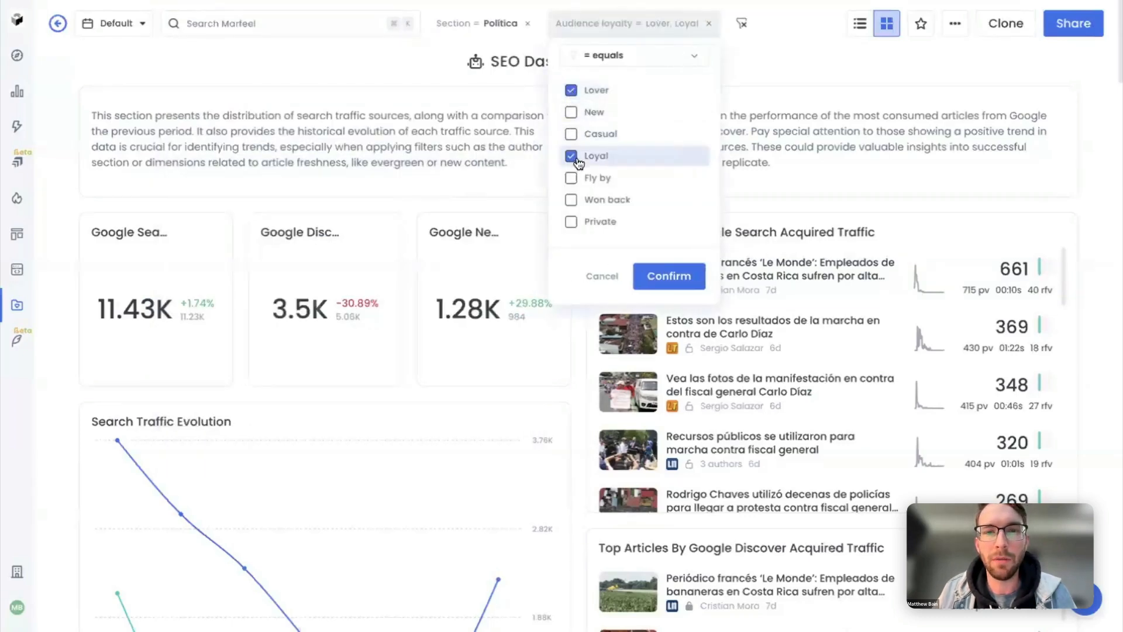
left_click(668, 277)
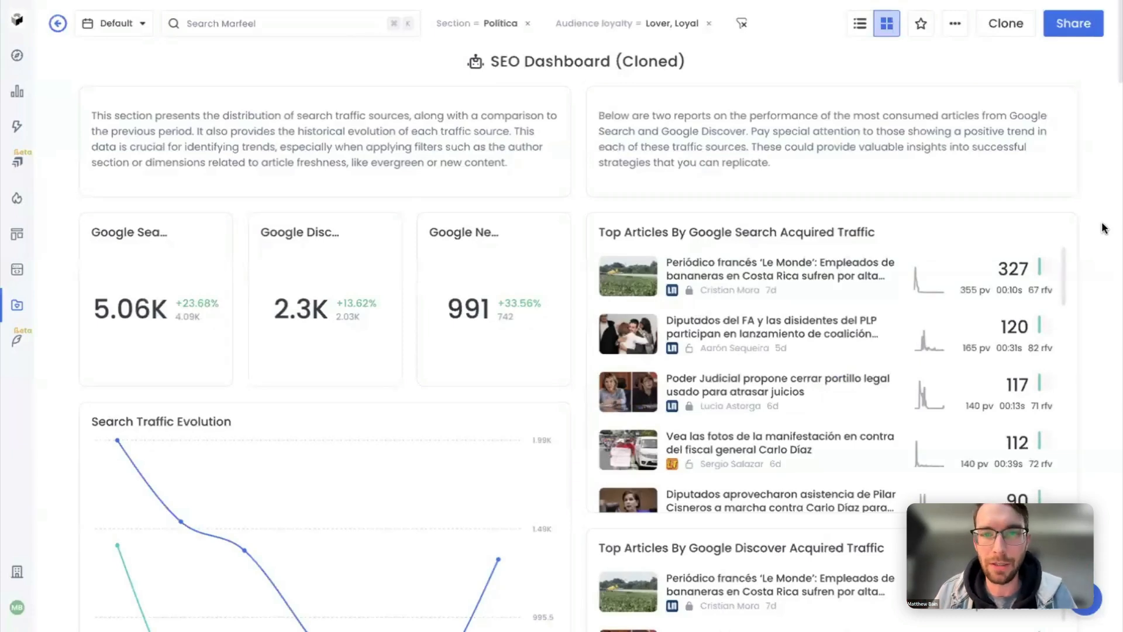
Set the dashboard's date range to the last 30 days and review the filtered traffic and top article cards
left_click(138, 29)
left_click(208, 55)
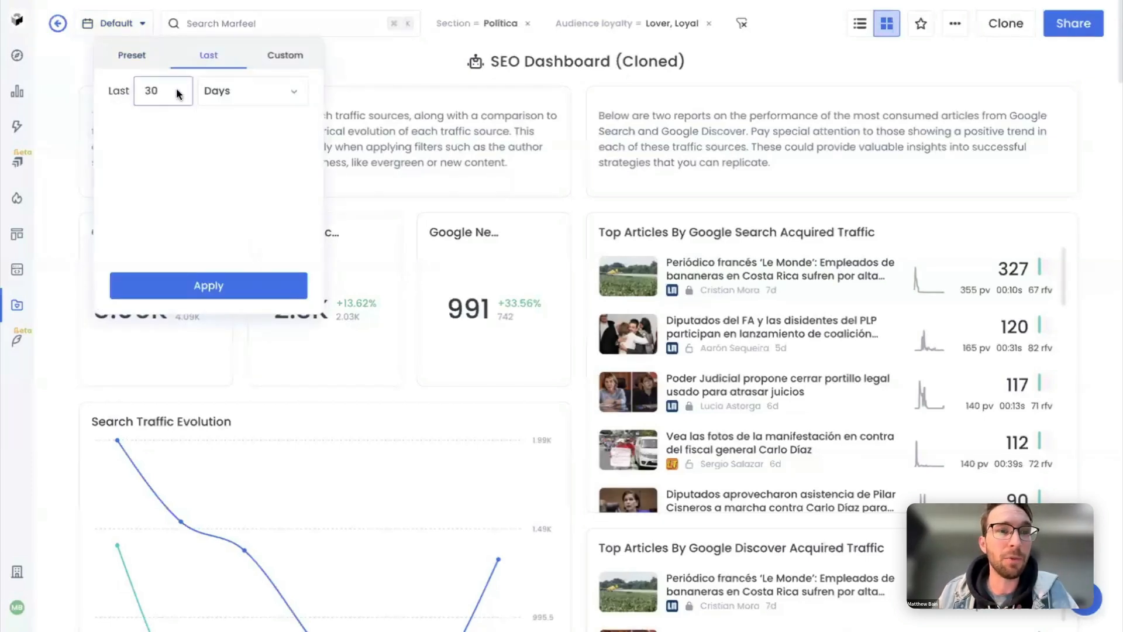
left_click(225, 293)
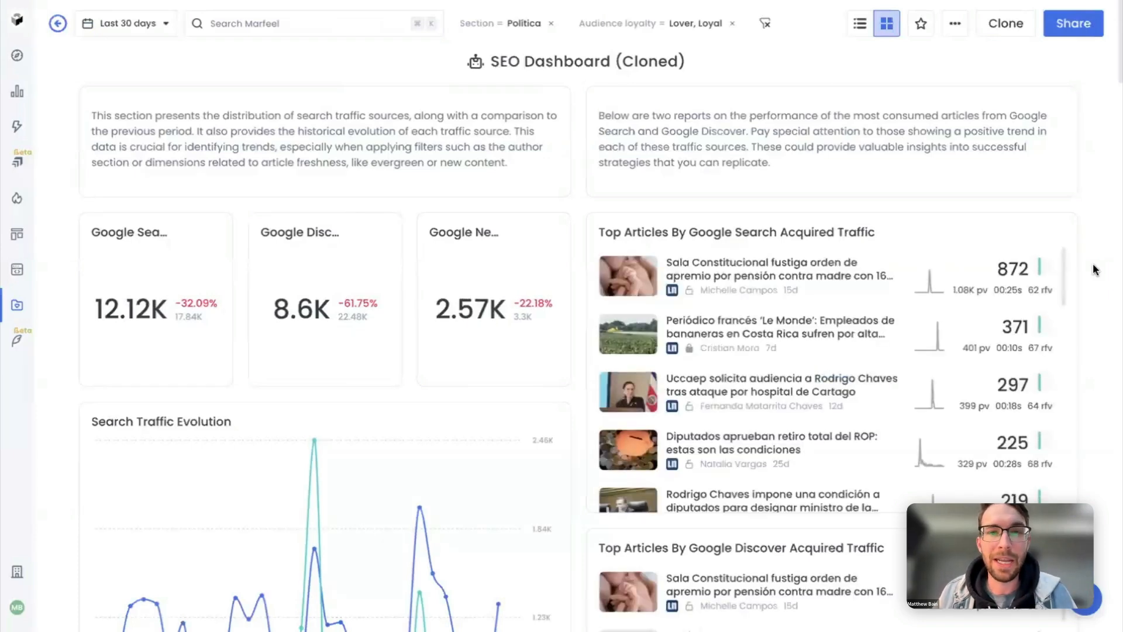
scroll(1094, 269, "down", 3)
scroll(1094, 268, "down", 5)
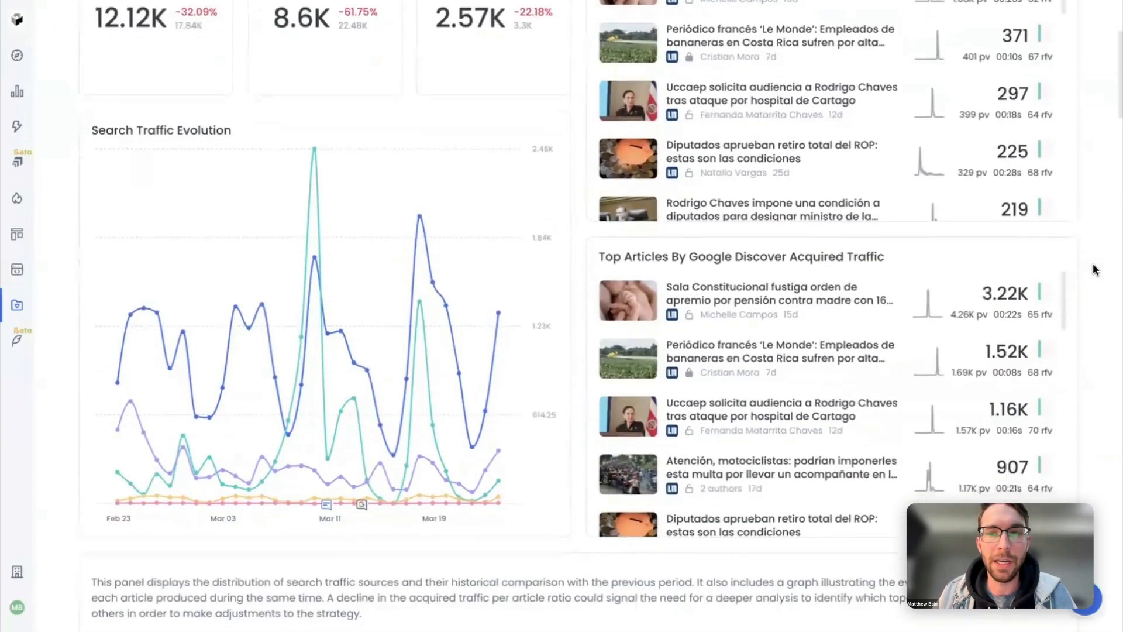
scroll(1093, 269, "up", 8)
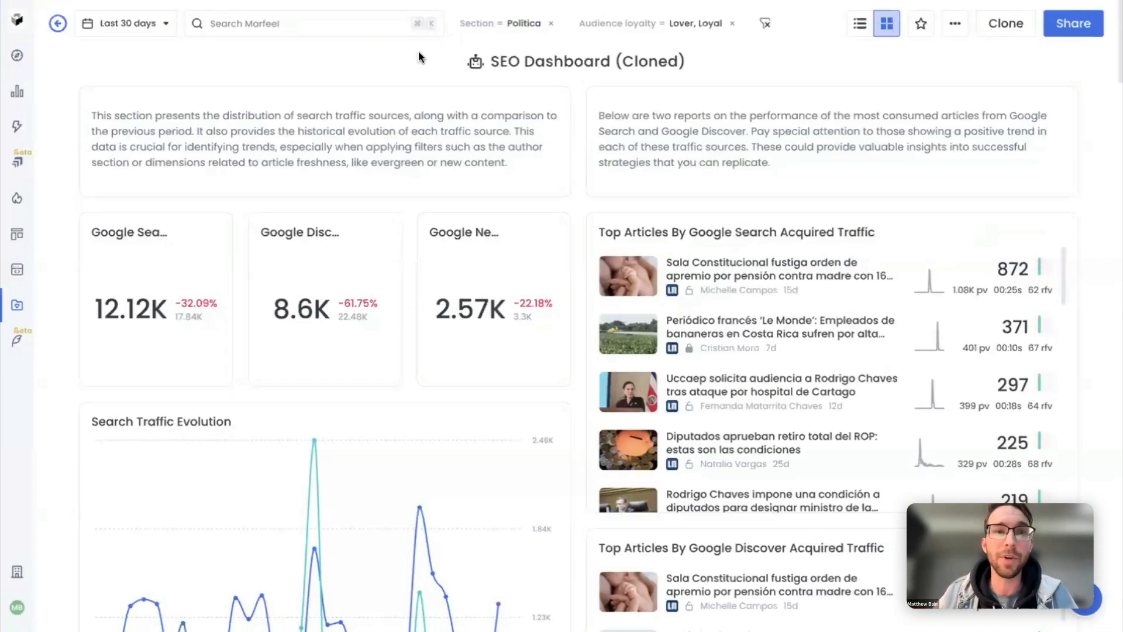
Return to the workspaces overview and reopen SEO Dashboard (Cloned) to reset its filters and date range
left_click(58, 22)
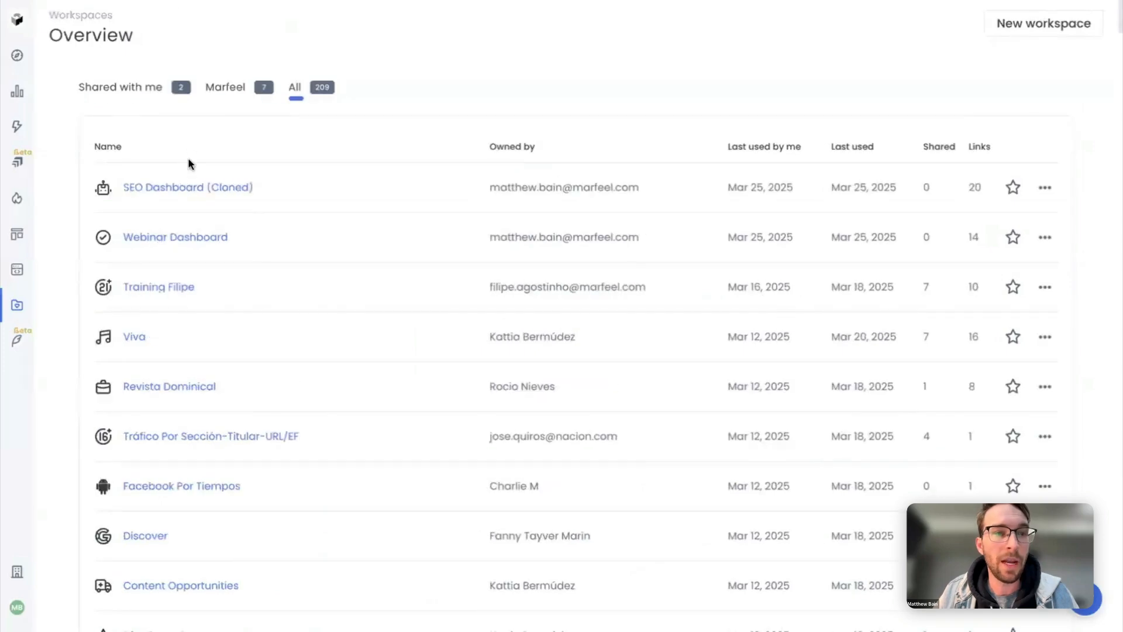
left_click(188, 188)
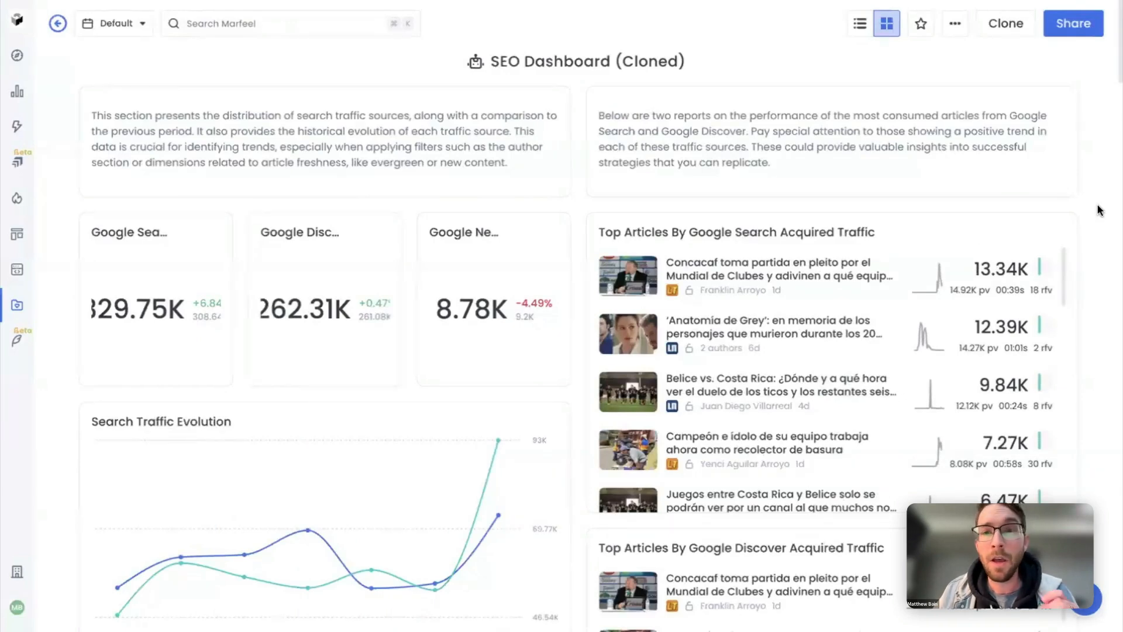
View the destination workspaces for moving and for cloning the Search Traffic Evolution card, cancelling both dialogs
scroll(1100, 210, "down", 5)
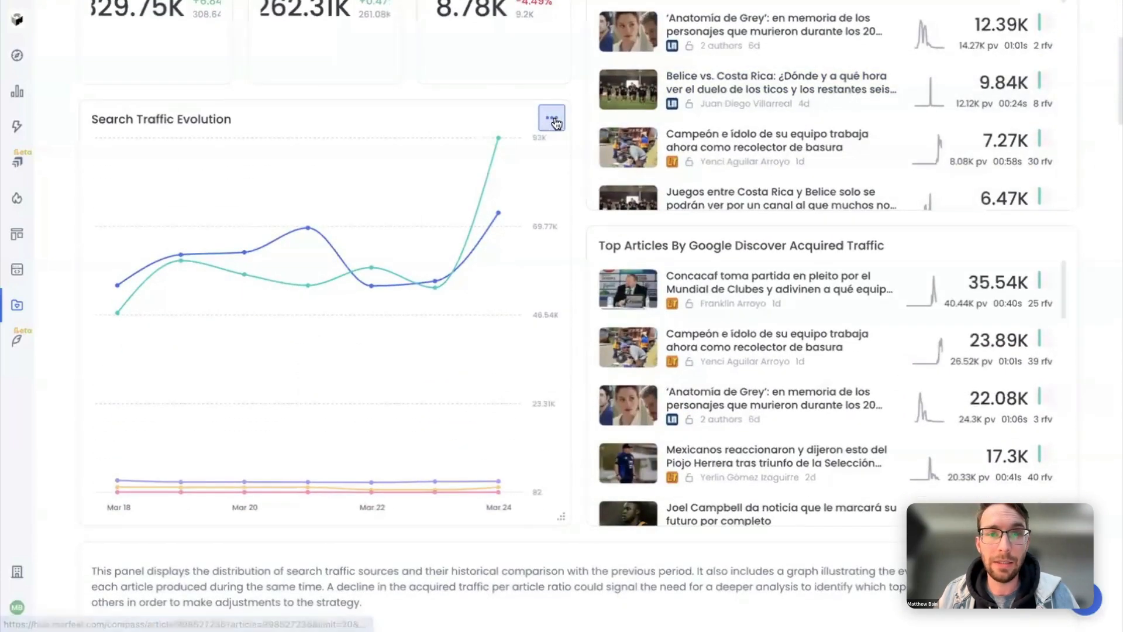
left_click(553, 120)
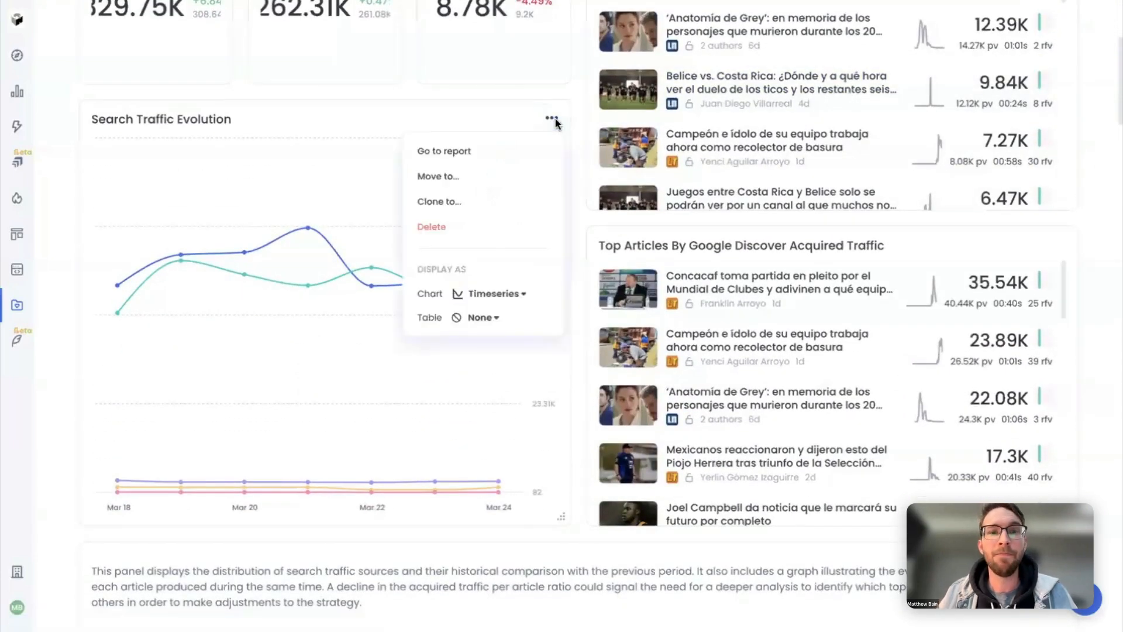
left_click(454, 177)
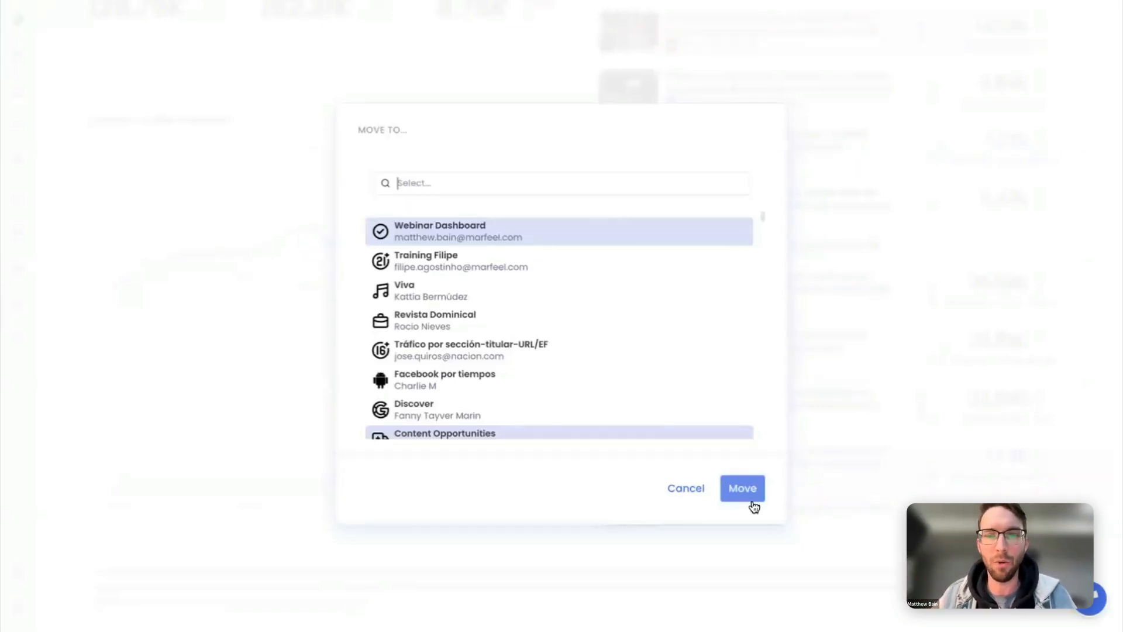
left_click(688, 488)
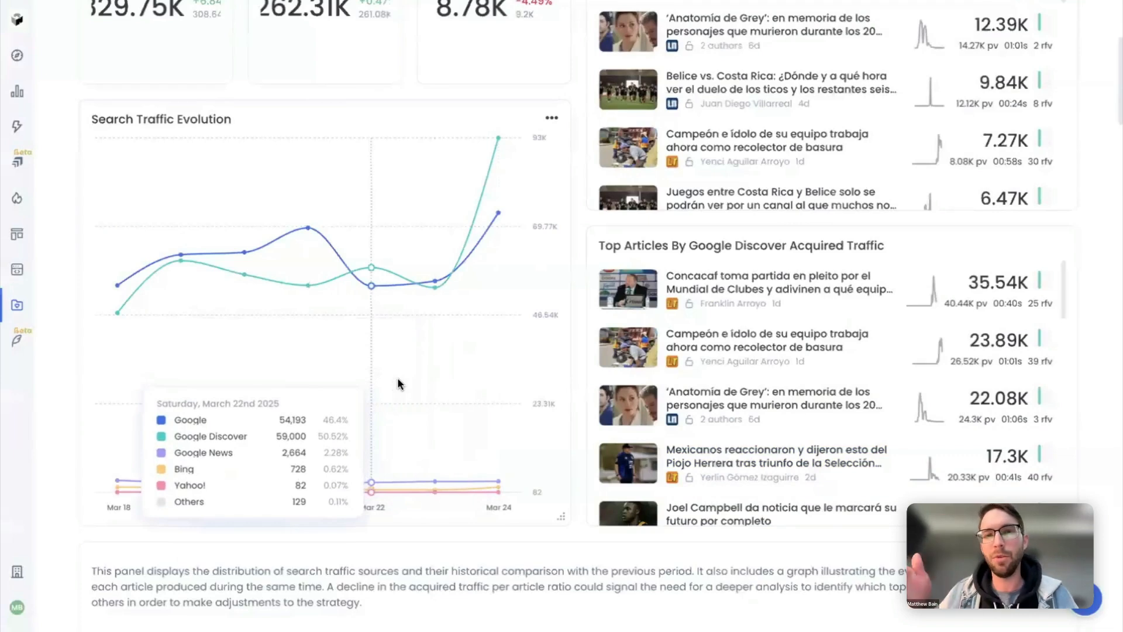
left_click(551, 118)
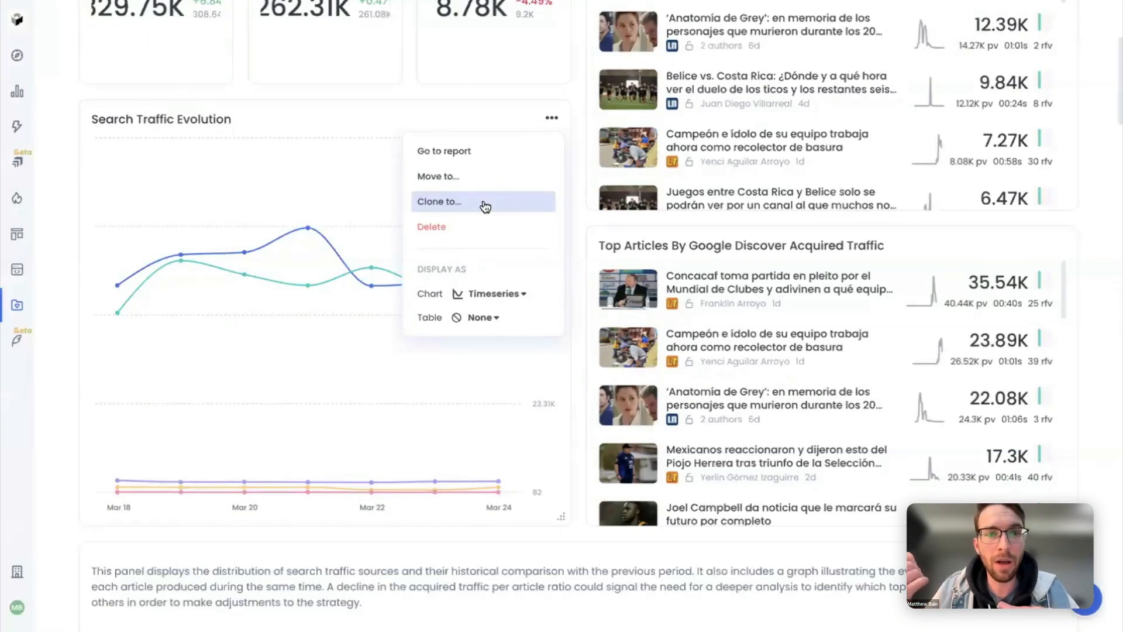
left_click(459, 201)
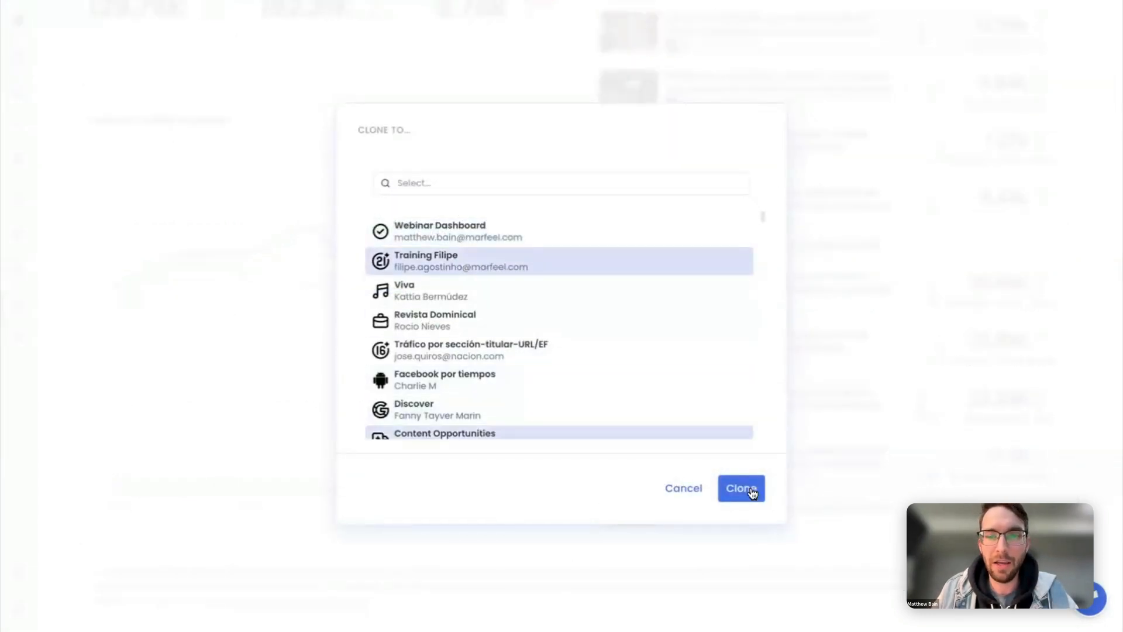
left_click(689, 491)
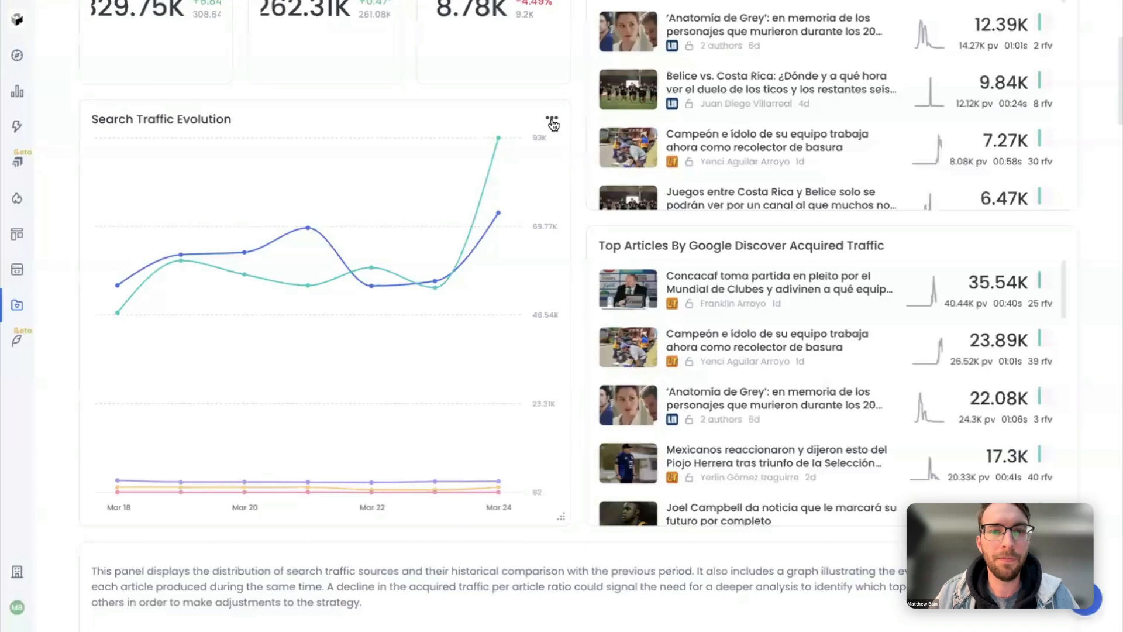
Change the Search Traffic Evolution card's chart type to Area
left_click(551, 122)
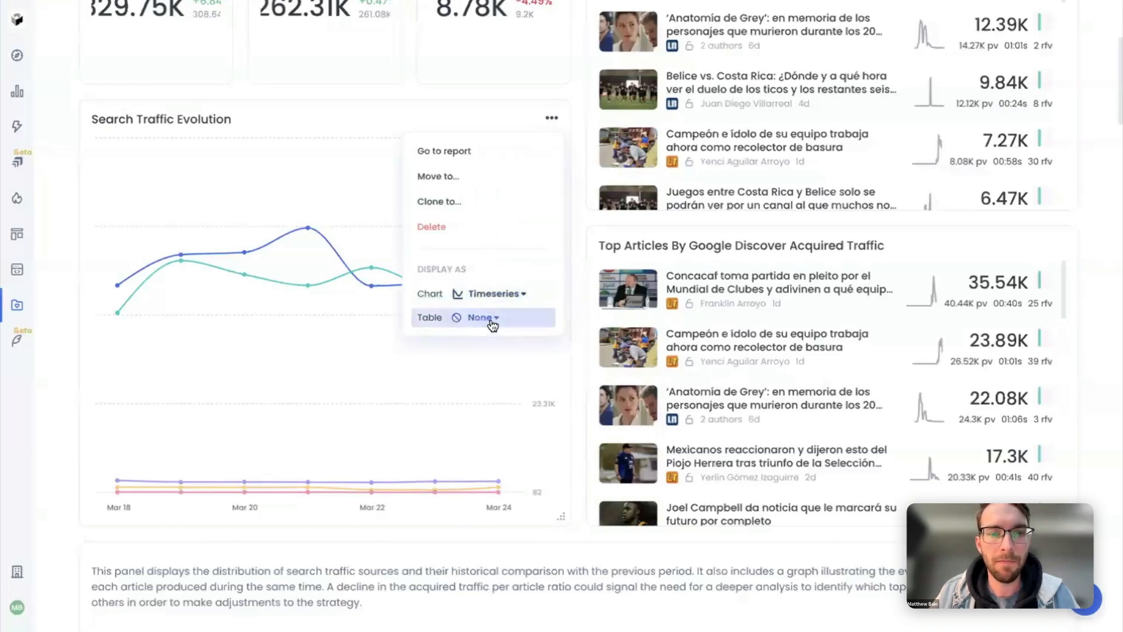
left_click(524, 296)
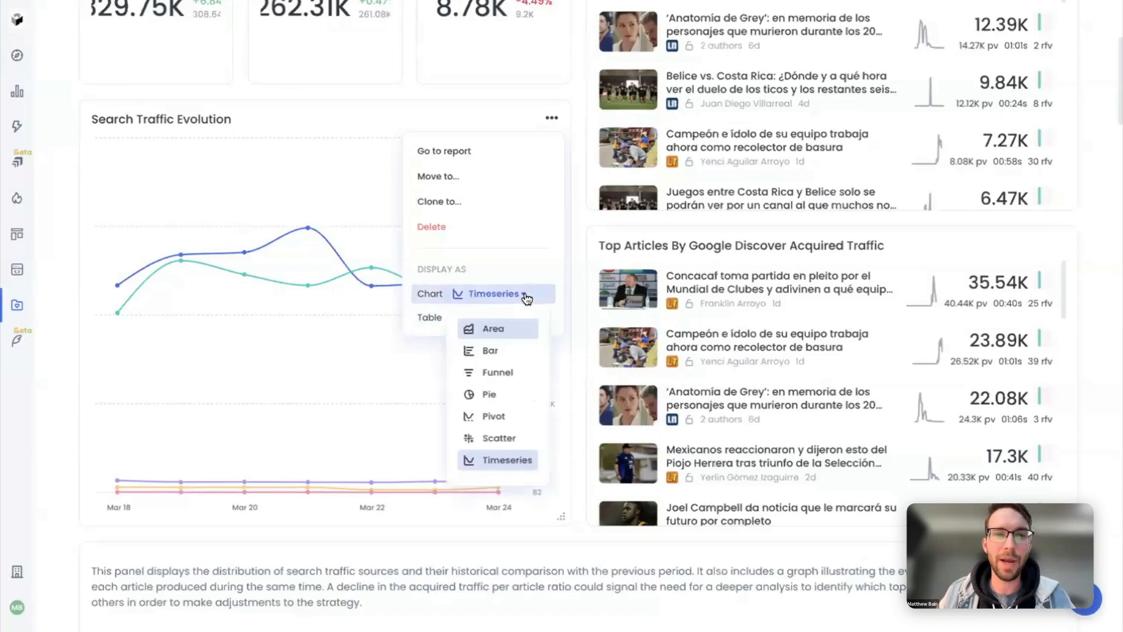
left_click(493, 330)
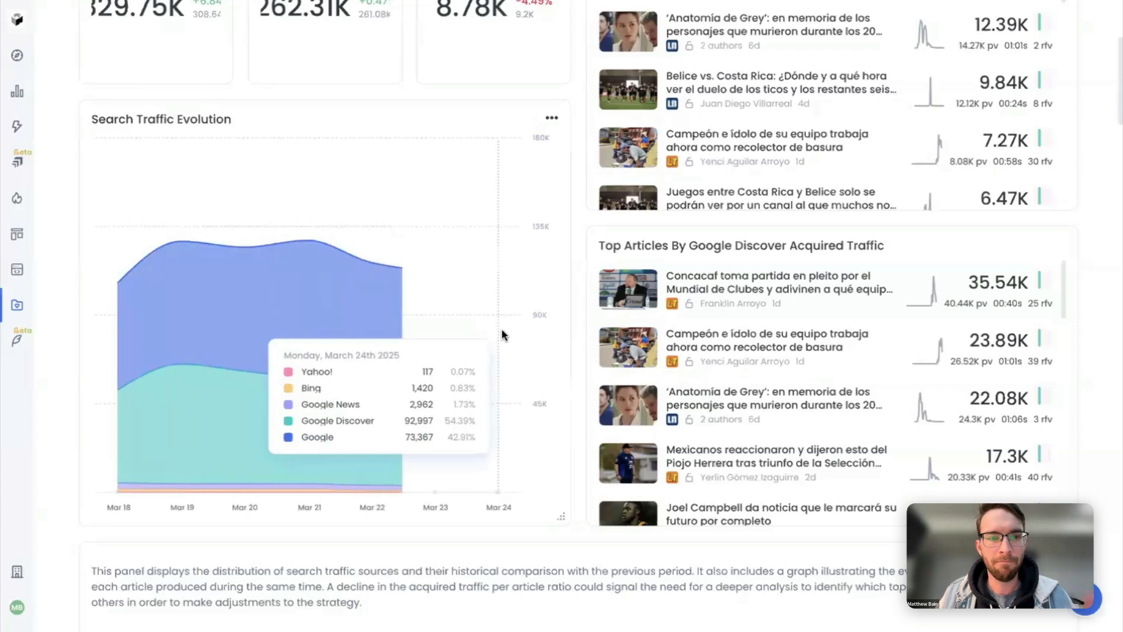
Display a table together with the area chart in the Search Traffic Evolution card
left_click(552, 120)
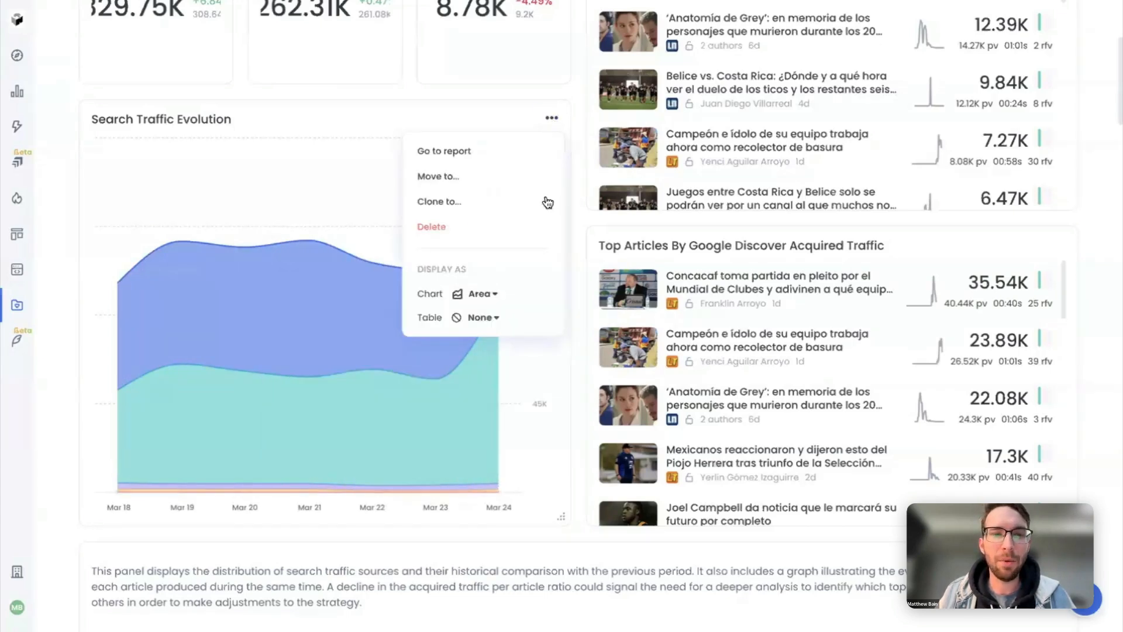
left_click(492, 319)
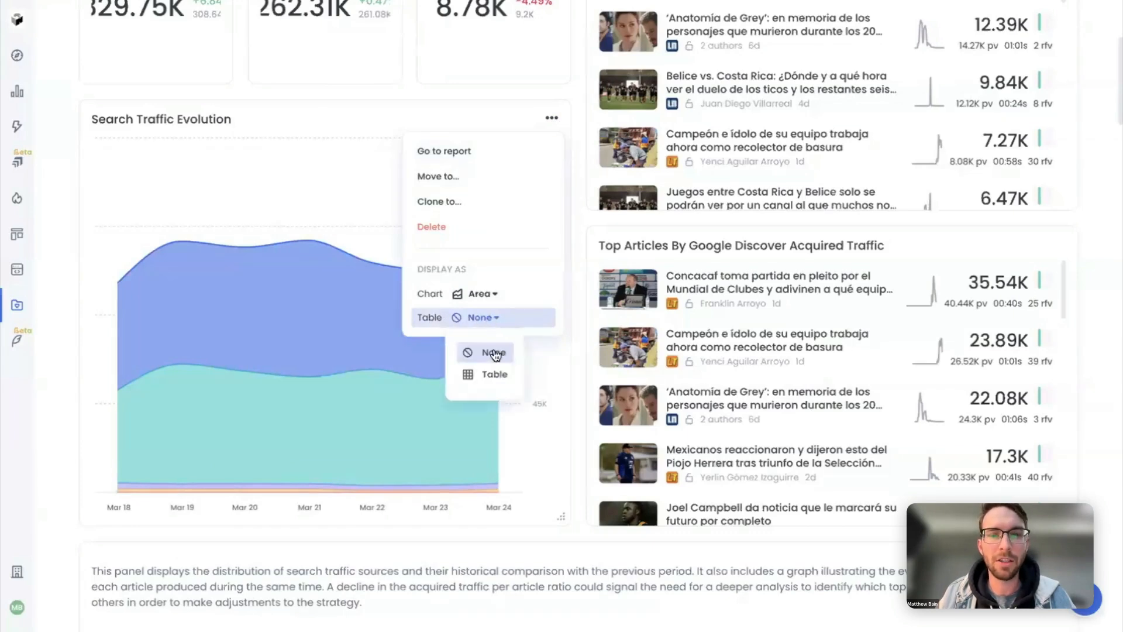
left_click(495, 375)
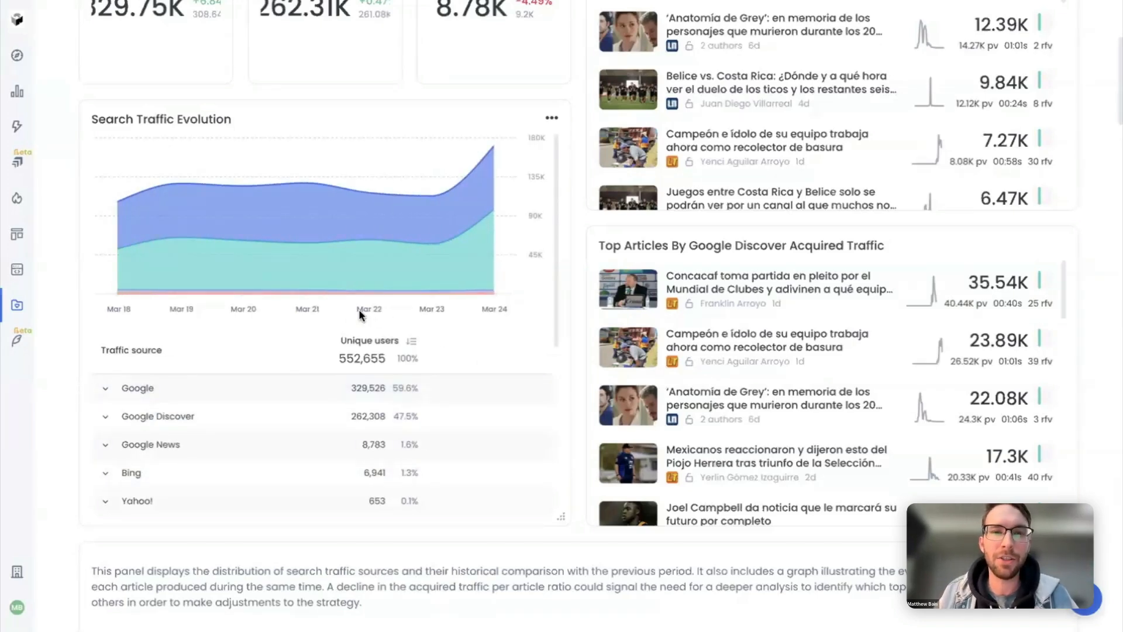
Set the Top Evergreen Articles By Search card's chart display to KPI, keeping its article list
scroll(1096, 346, "down", 3)
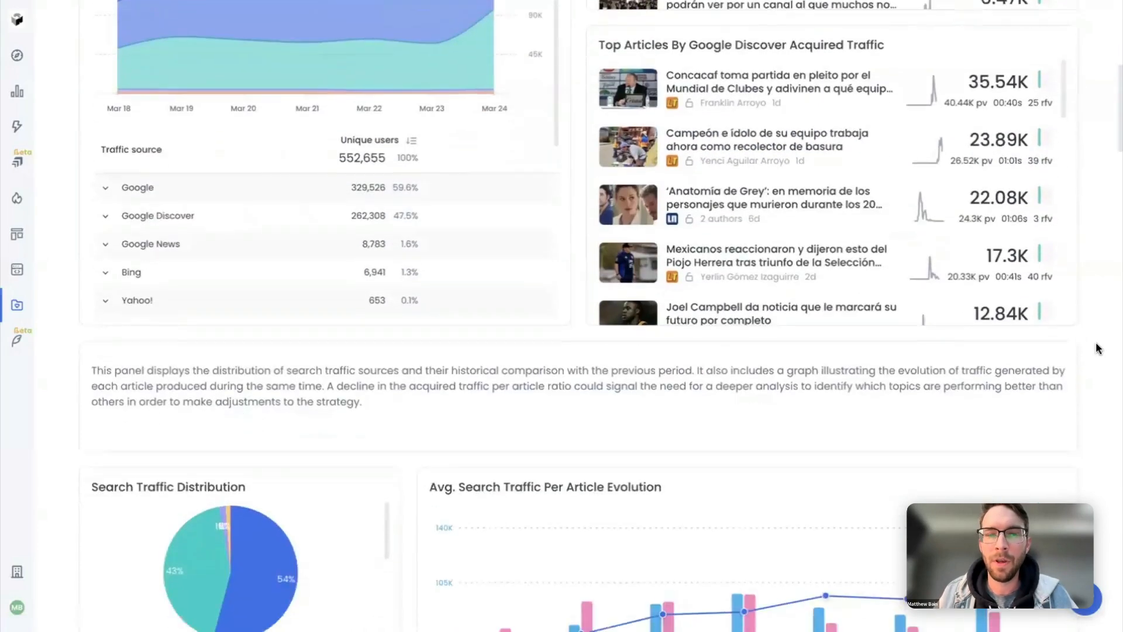
scroll(1096, 347, "down", 10)
scroll(1096, 346, "down", 4)
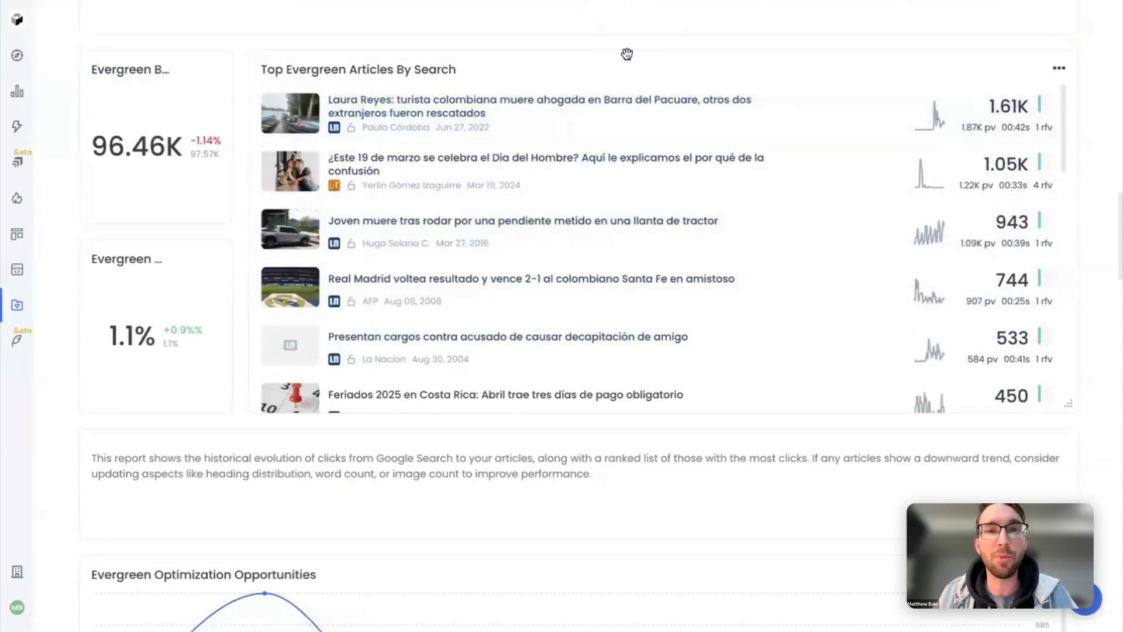
left_click(1059, 70)
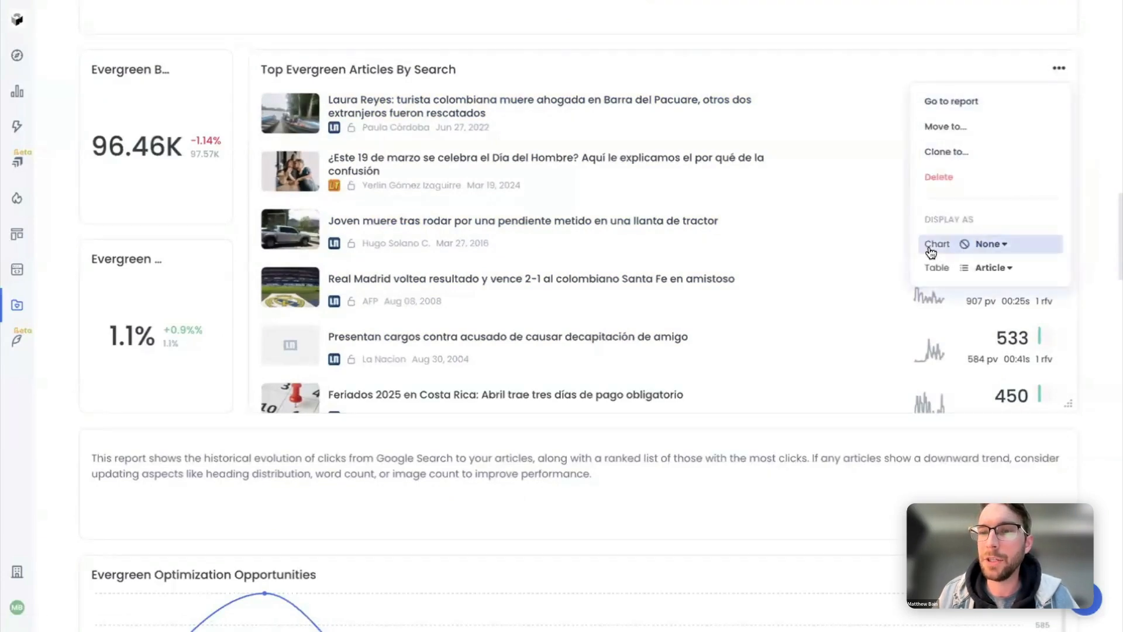
left_click(990, 247)
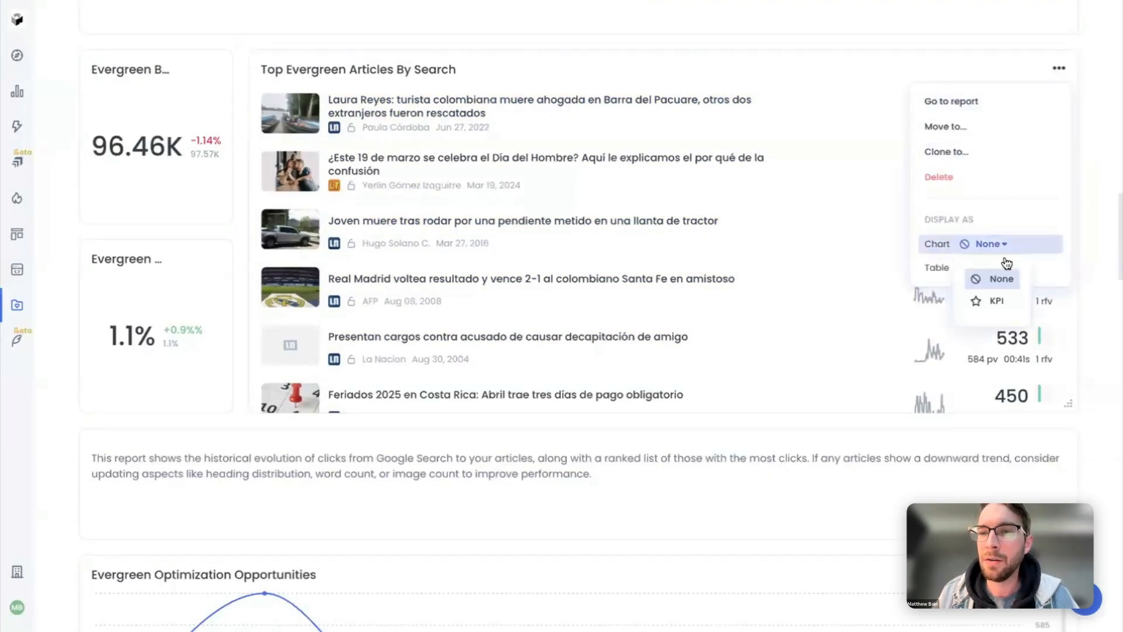
left_click(998, 303)
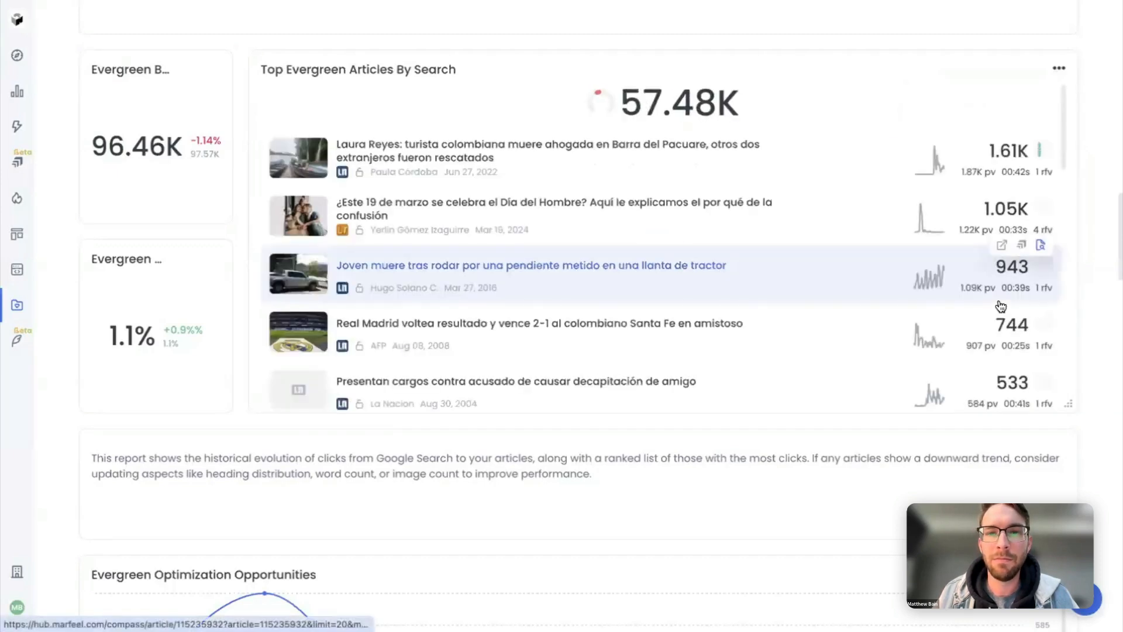
mouse_move(624, 120)
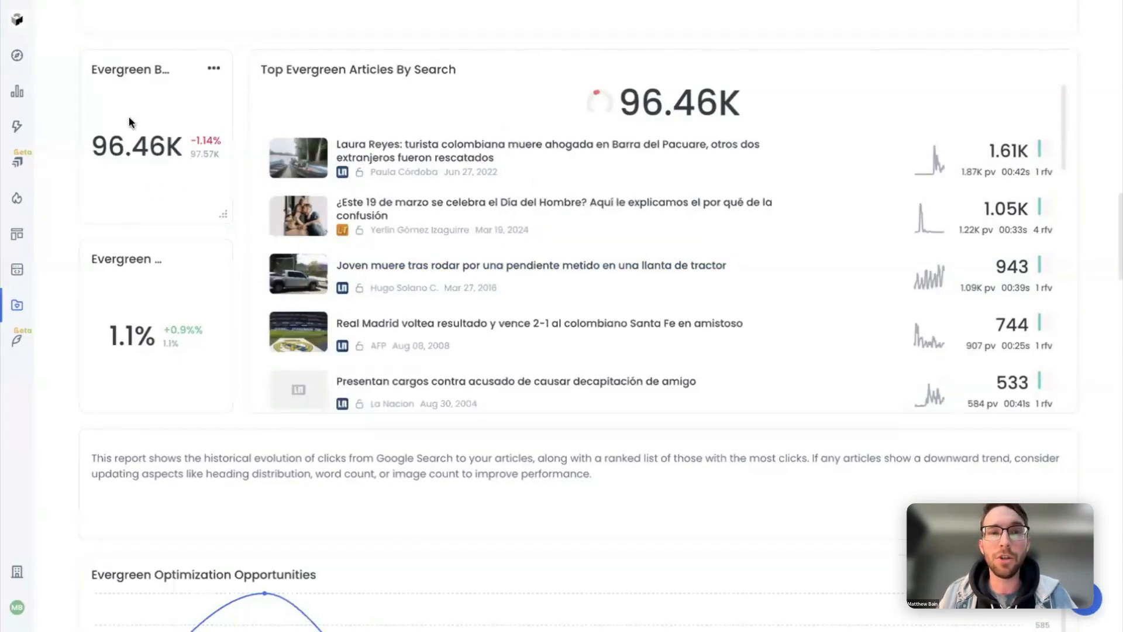
Change the Evergreen By Search Performance card's chart to Timeseries and enlarge the card to the full dashboard width
left_click(216, 70)
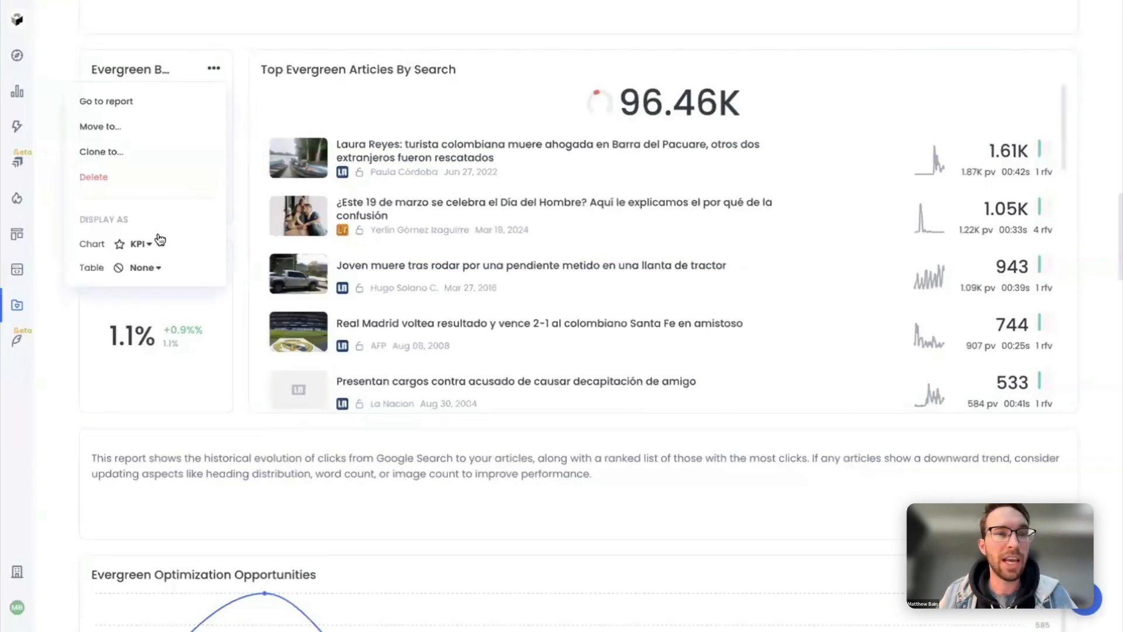
left_click(146, 248)
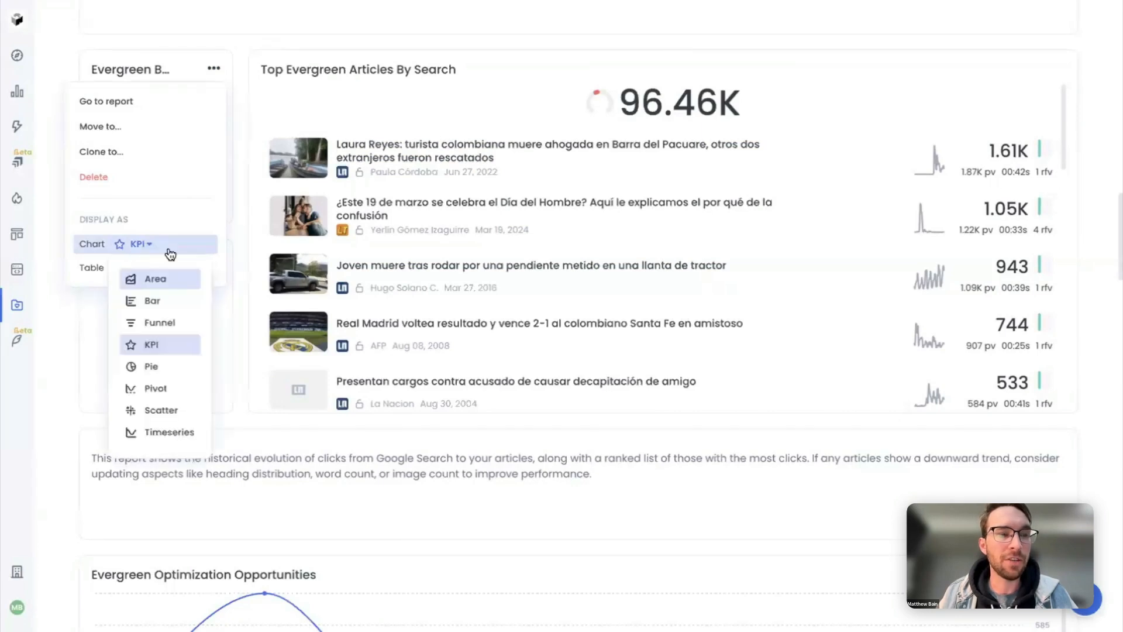
left_click(167, 433)
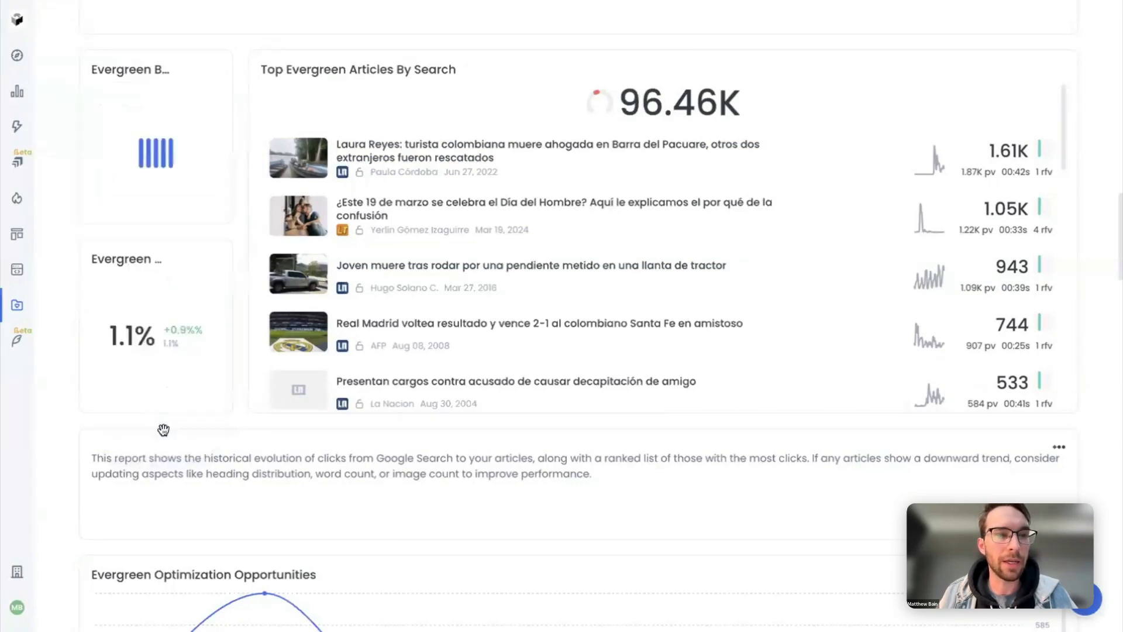
left_click_drag(226, 217, 1037, 326)
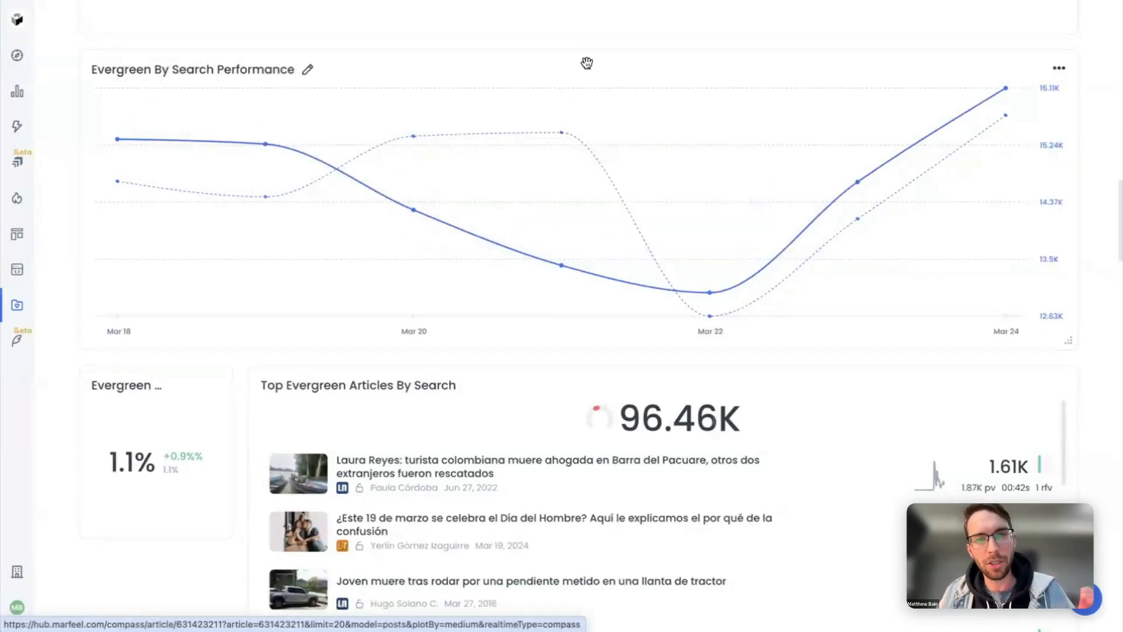
Restore the Evergreen By Search Performance card to a KPI chart and shrink it back to its small size
left_click(1059, 68)
left_click(1018, 244)
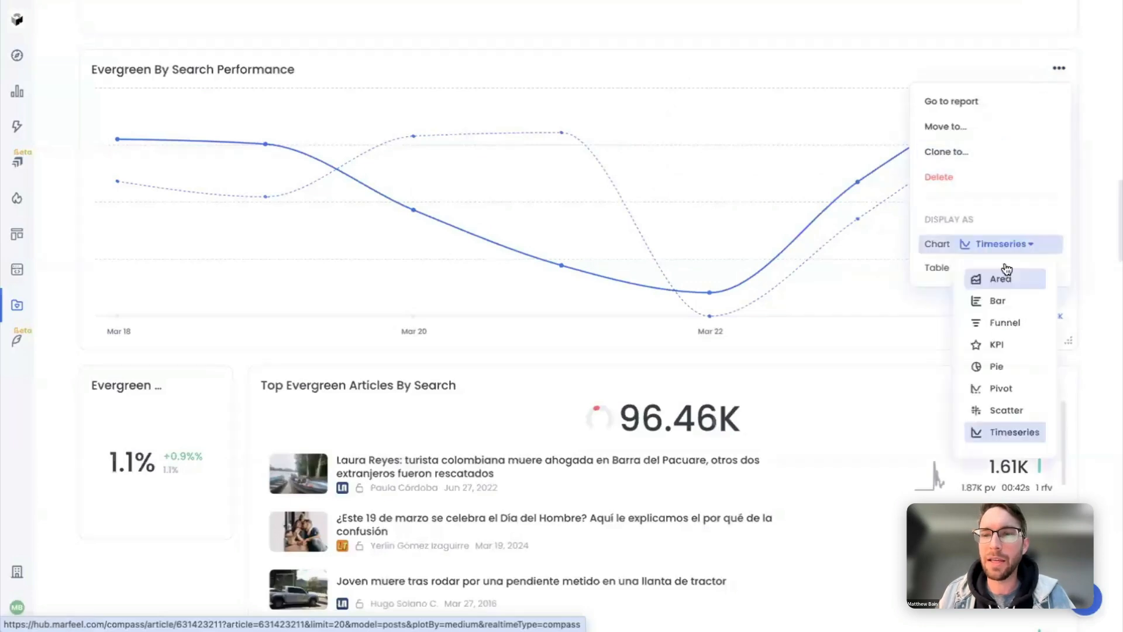
left_click(994, 345)
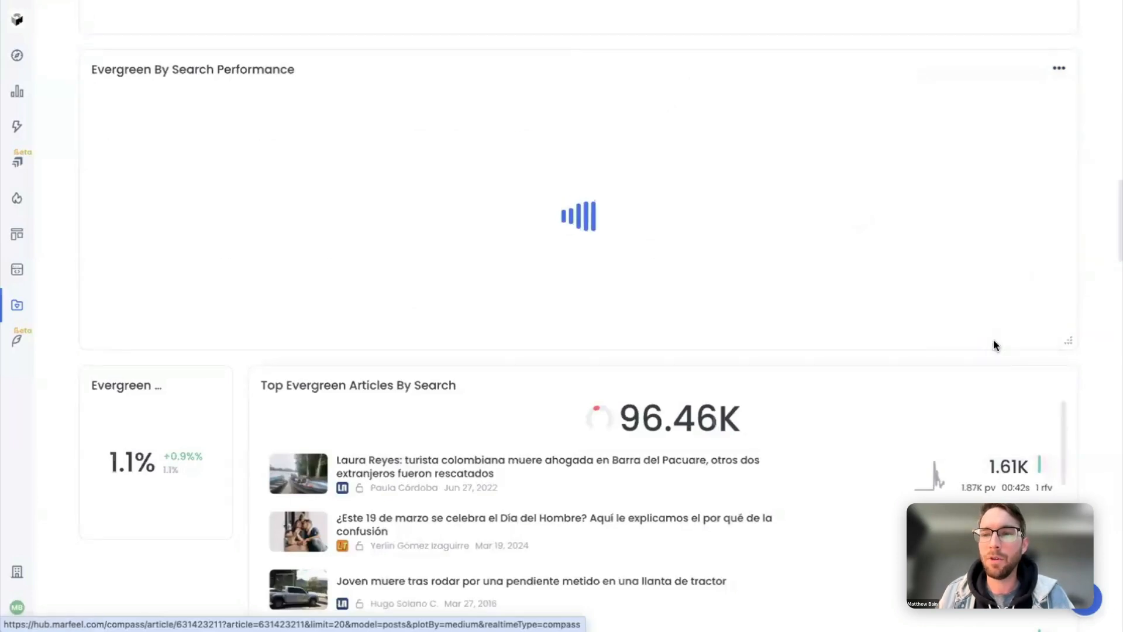
left_click_drag(1064, 342, 233, 202)
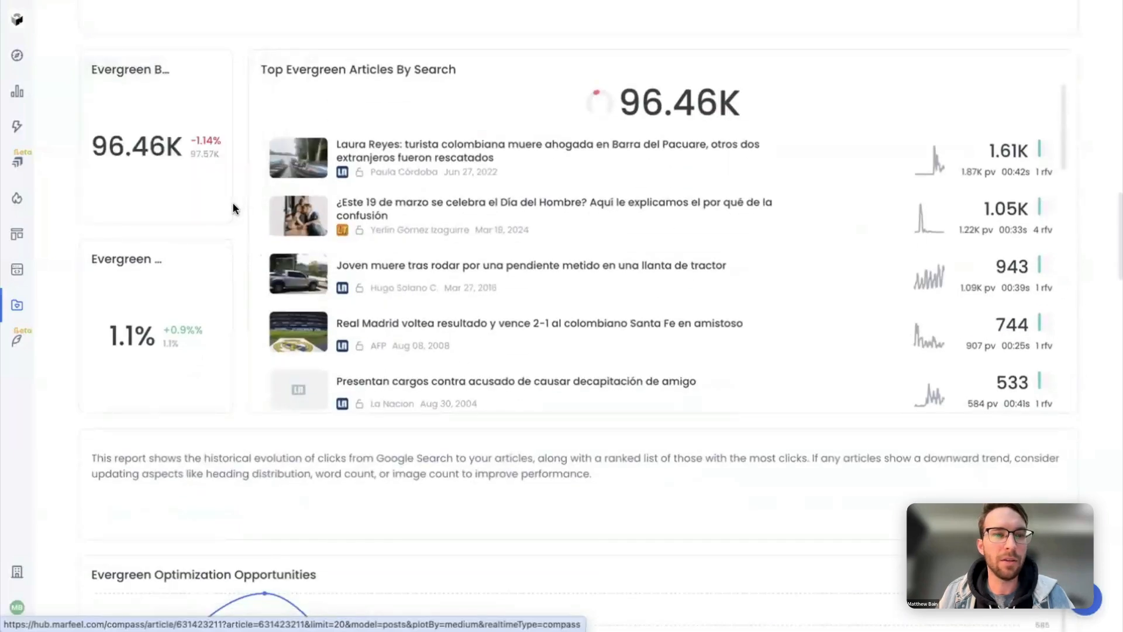
Set the Top Evergreen Keyword Opportunities card's chart display to None so only its table remains
scroll(1095, 337, "down", 8)
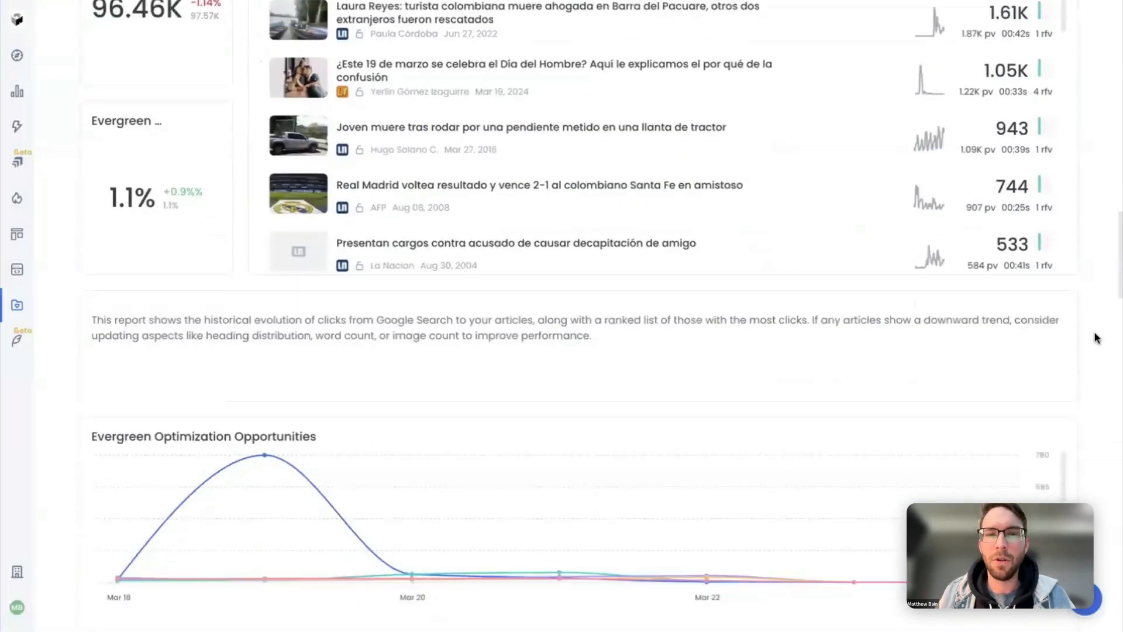
scroll(1095, 337, "down", 6)
scroll(1095, 337, "down", 3)
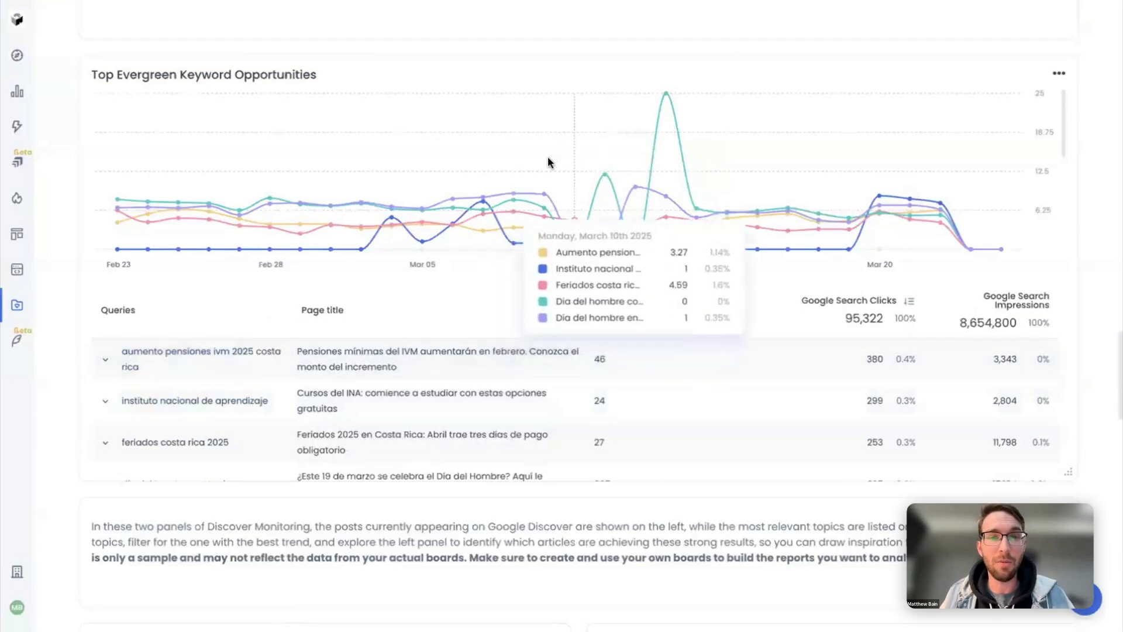
left_click(1062, 81)
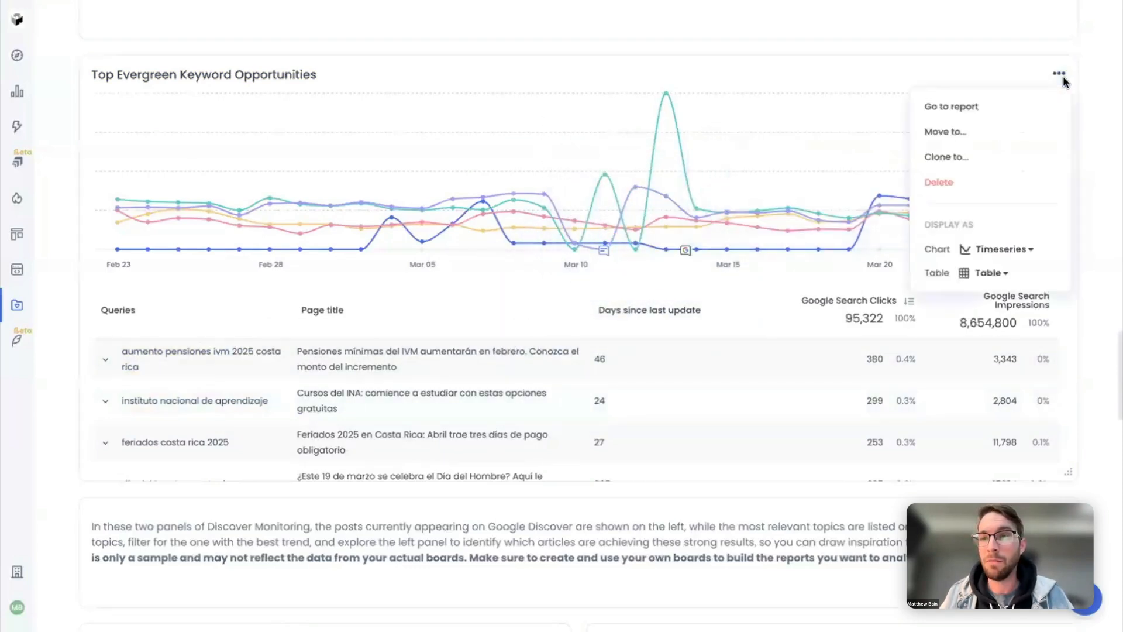
left_click(1030, 250)
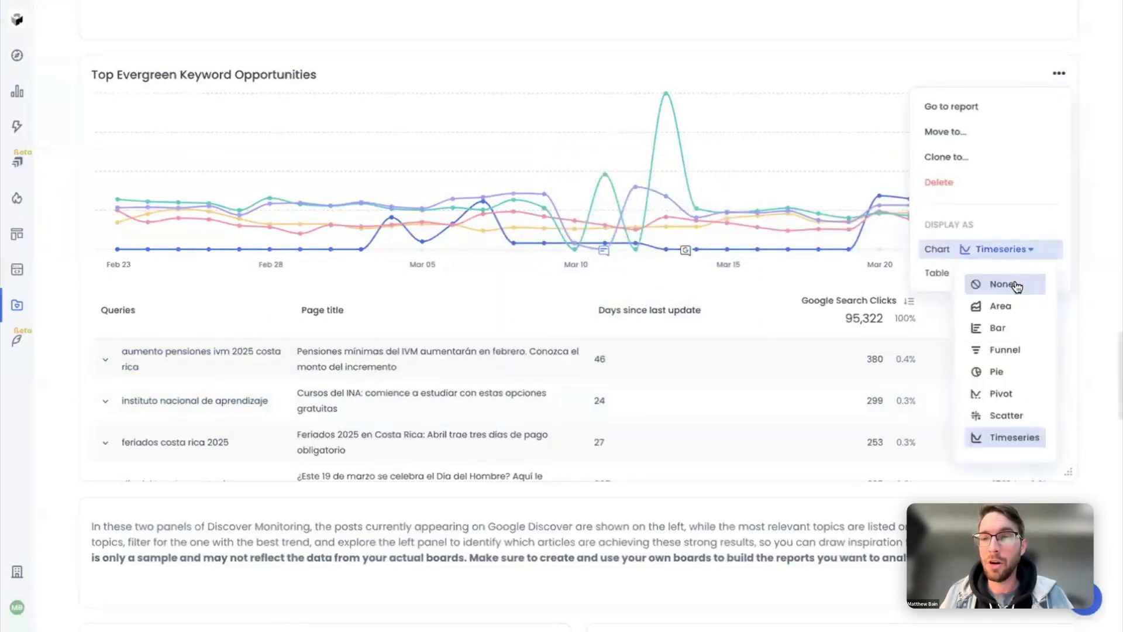
left_click(1002, 282)
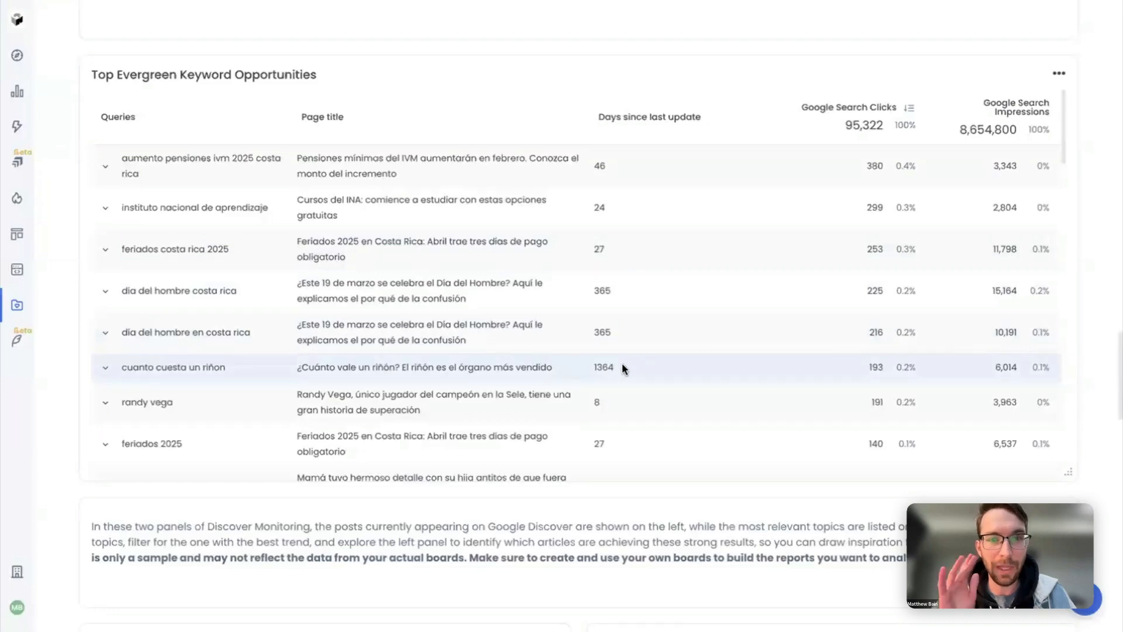
Delete the LCP Performance Evolution card and widen the INP Performance Evolution card to fill the freed space
scroll(1096, 329, "down", 1)
scroll(1096, 334, "down", 10)
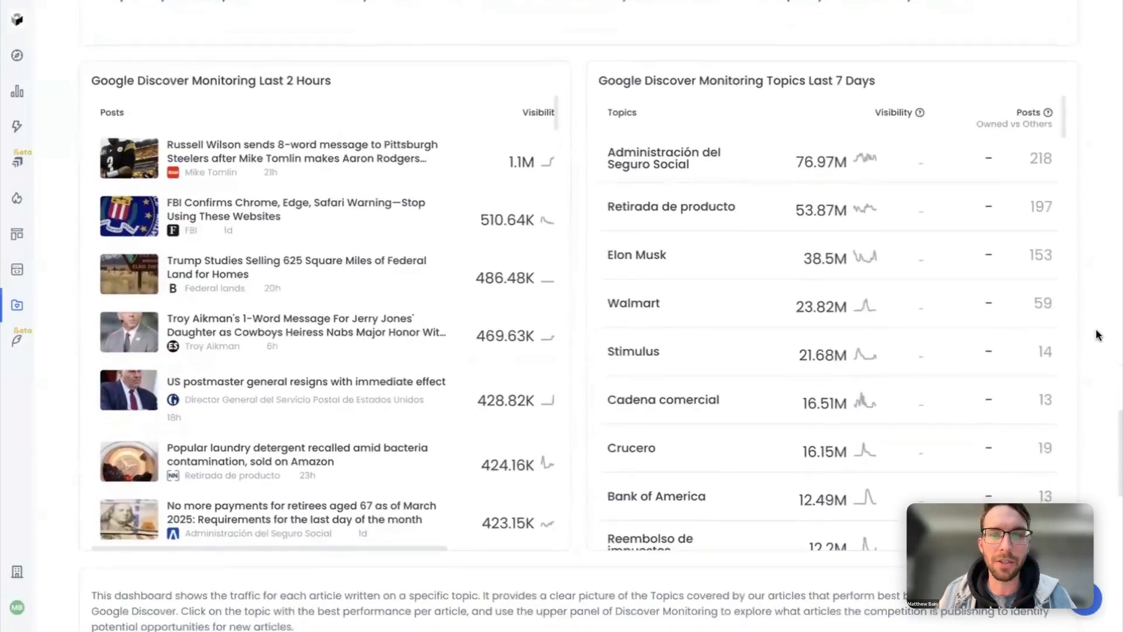
scroll(1096, 333, "down", 8)
scroll(1097, 335, "down", 10)
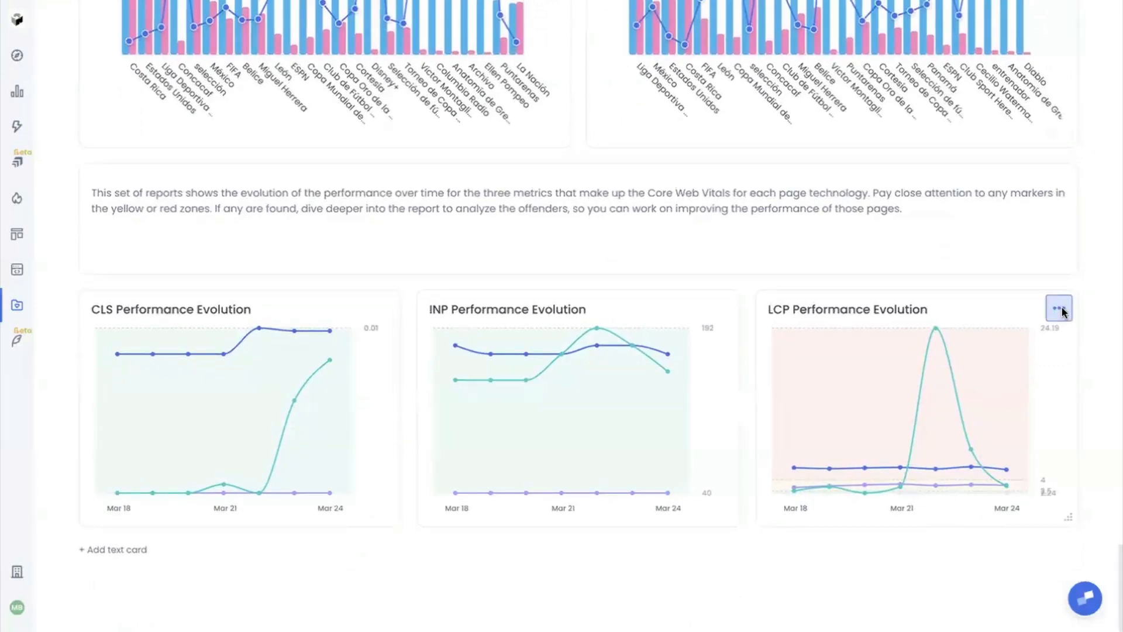
left_click(1062, 314)
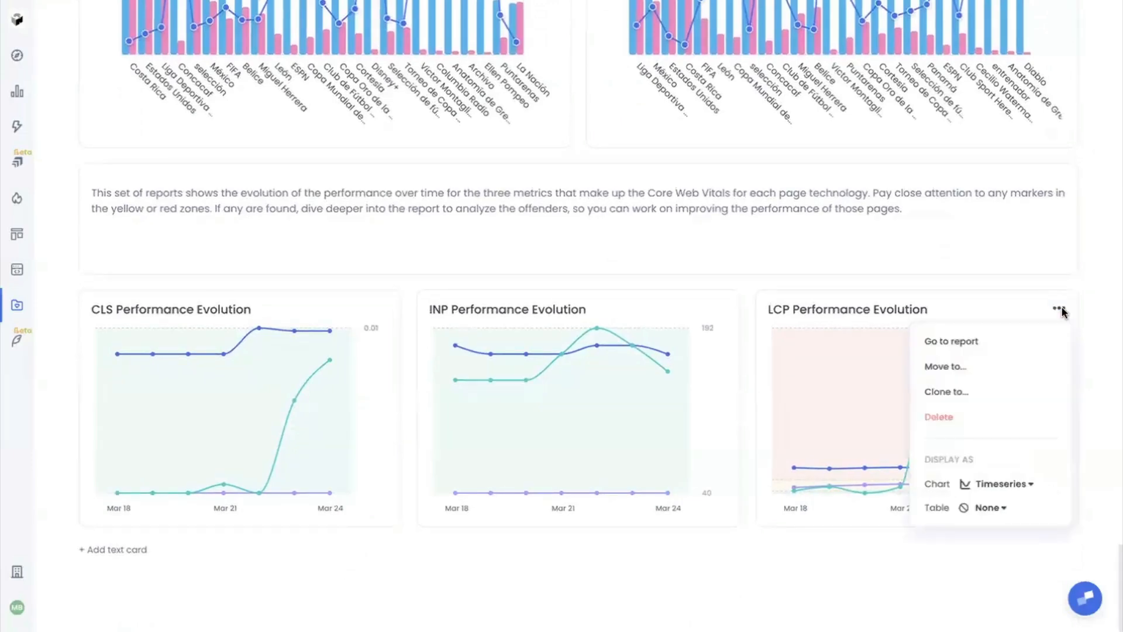
left_click(974, 416)
left_click(656, 376)
left_click_drag(731, 520, 1063, 514)
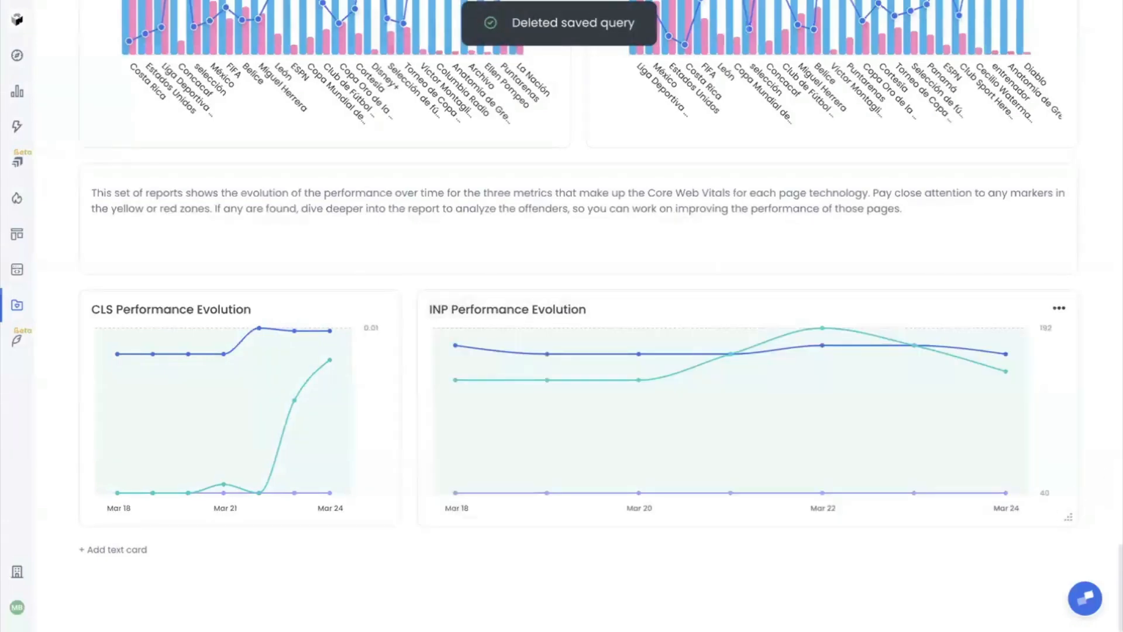
Add a text card reading "hello yay world" and place it beside CLS Performance Evolution, above the INP Performance Evolution card
scroll(733, 206, "up", 1)
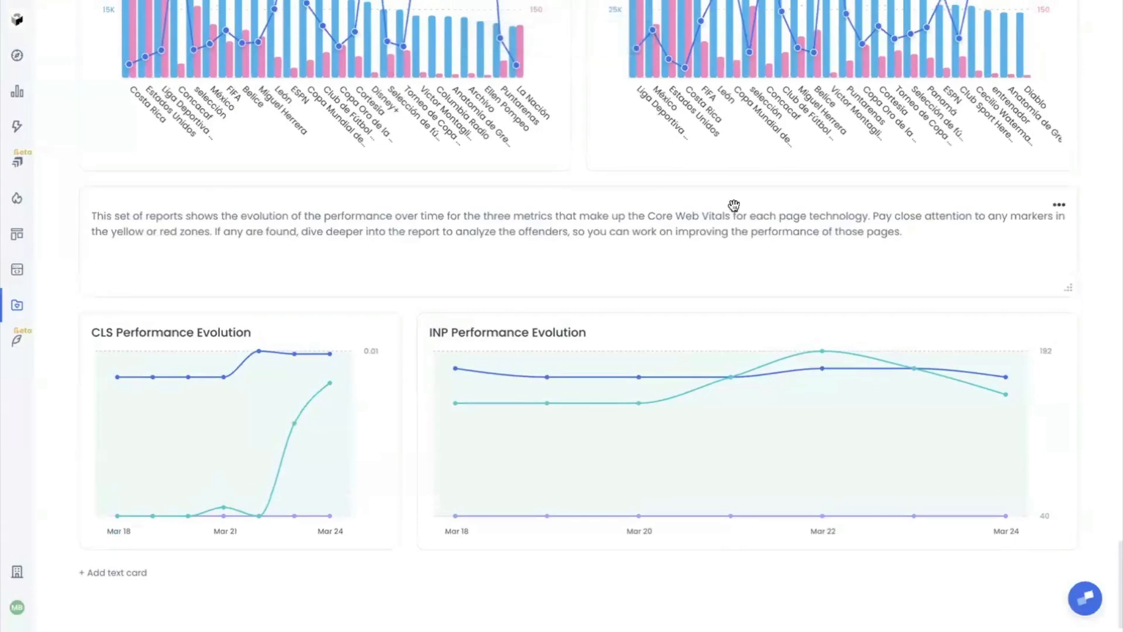
scroll(763, 250, "up", 8)
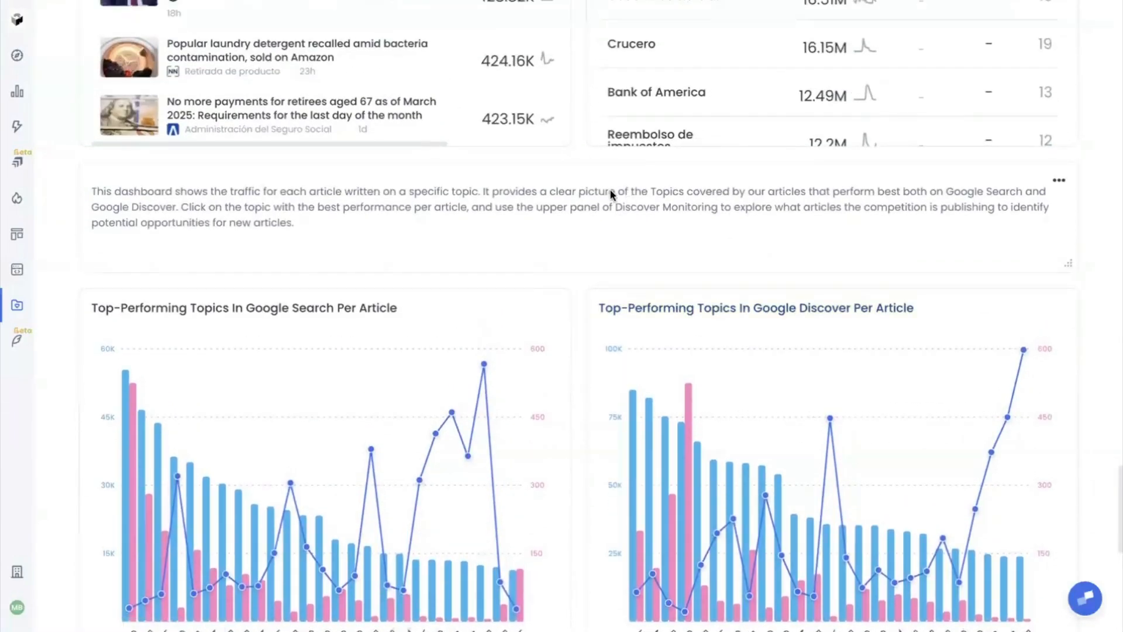
scroll(621, 222, "up", 9)
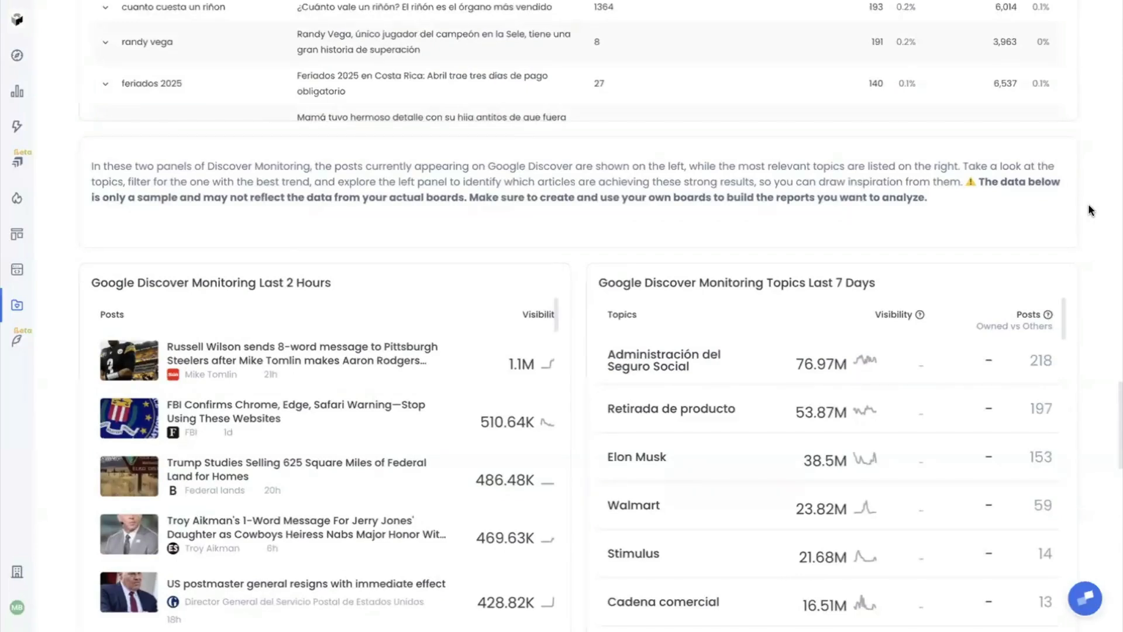
scroll(1088, 204, "down", 7)
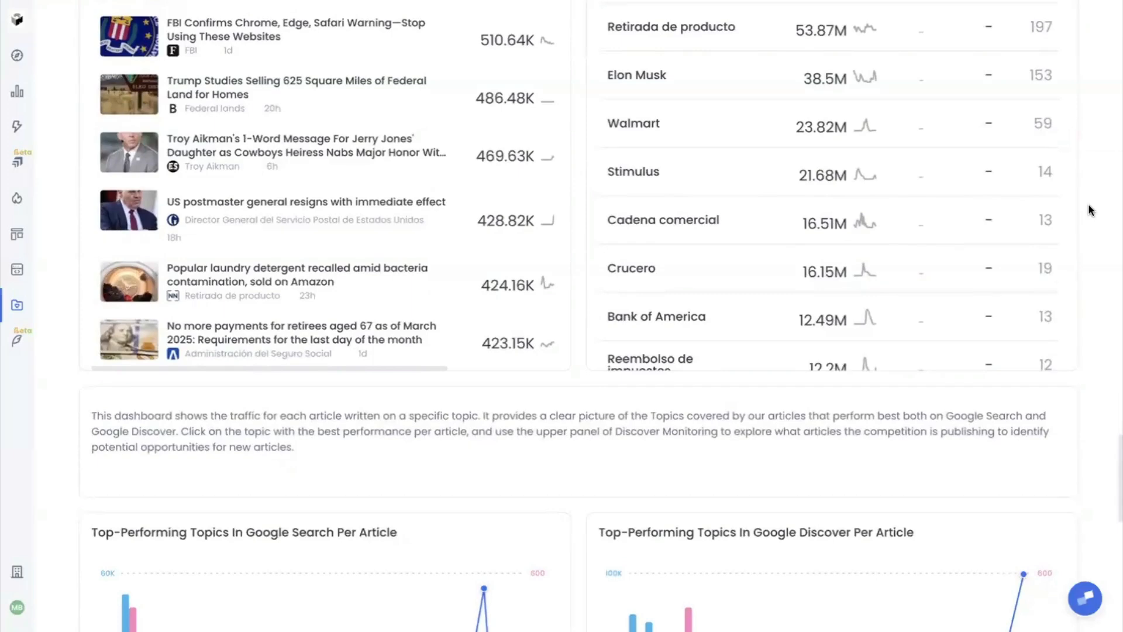
scroll(1088, 204, "down", 13)
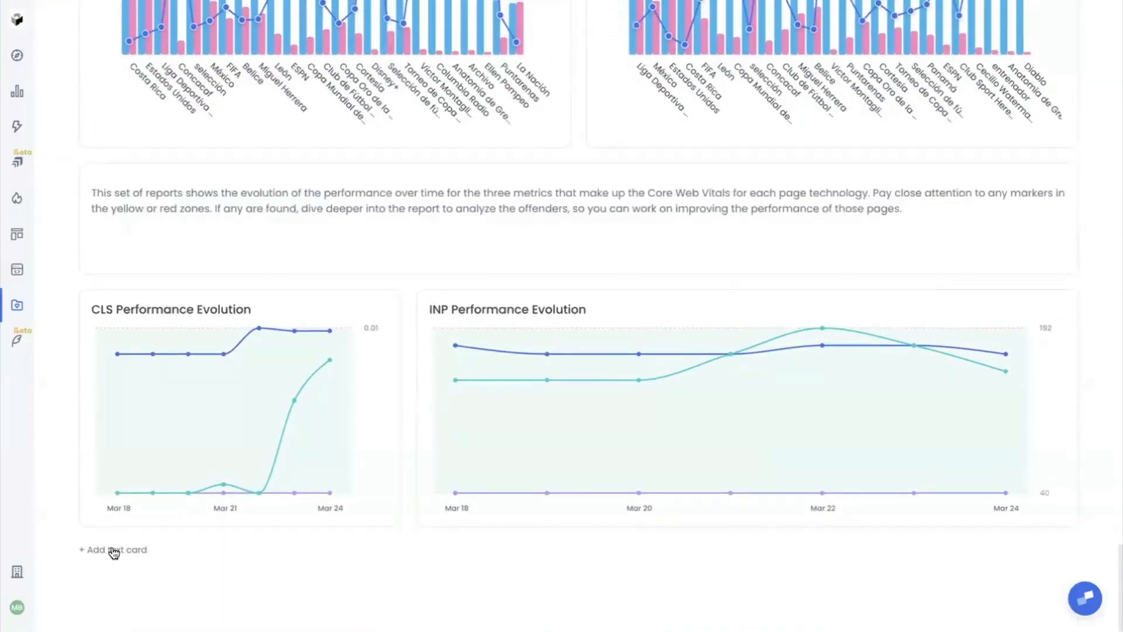
left_click(461, 550)
left_click(721, 482)
type("hello yay world")
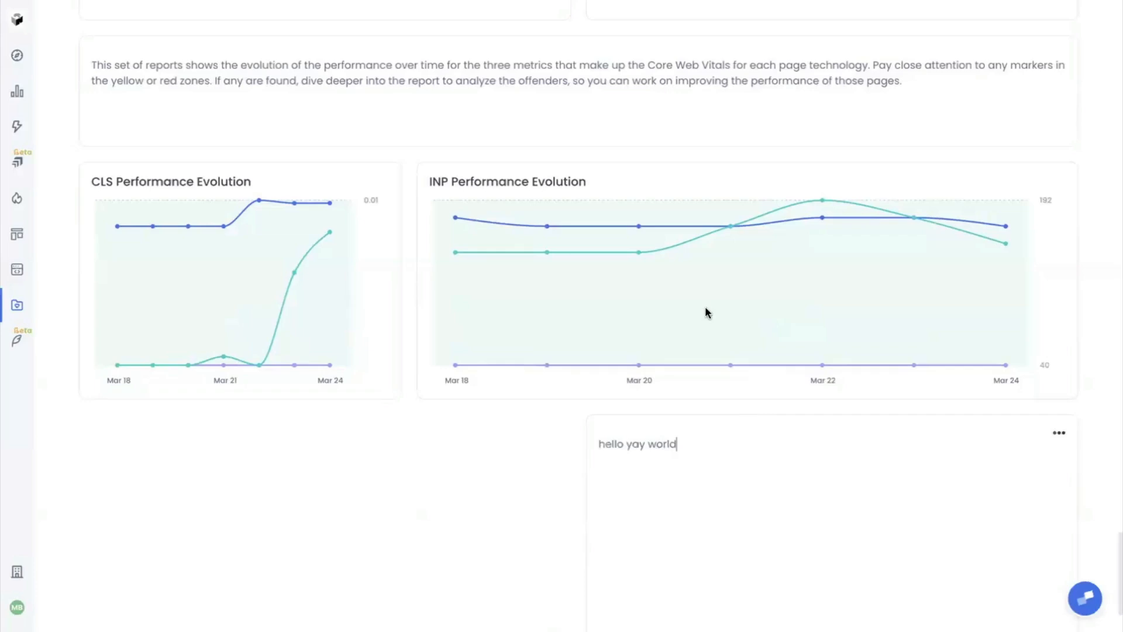
left_click_drag(731, 422, 649, 168)
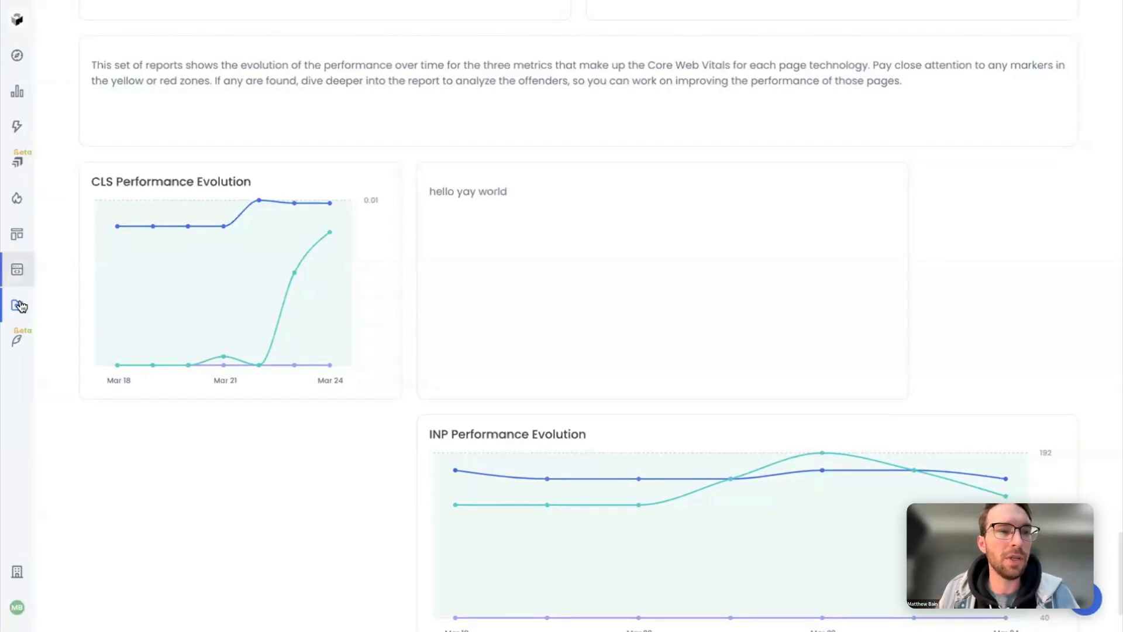
Open the Social Media Dashboard workspace and review its Facebook and X performance and top article cards
mouse_move(17, 305)
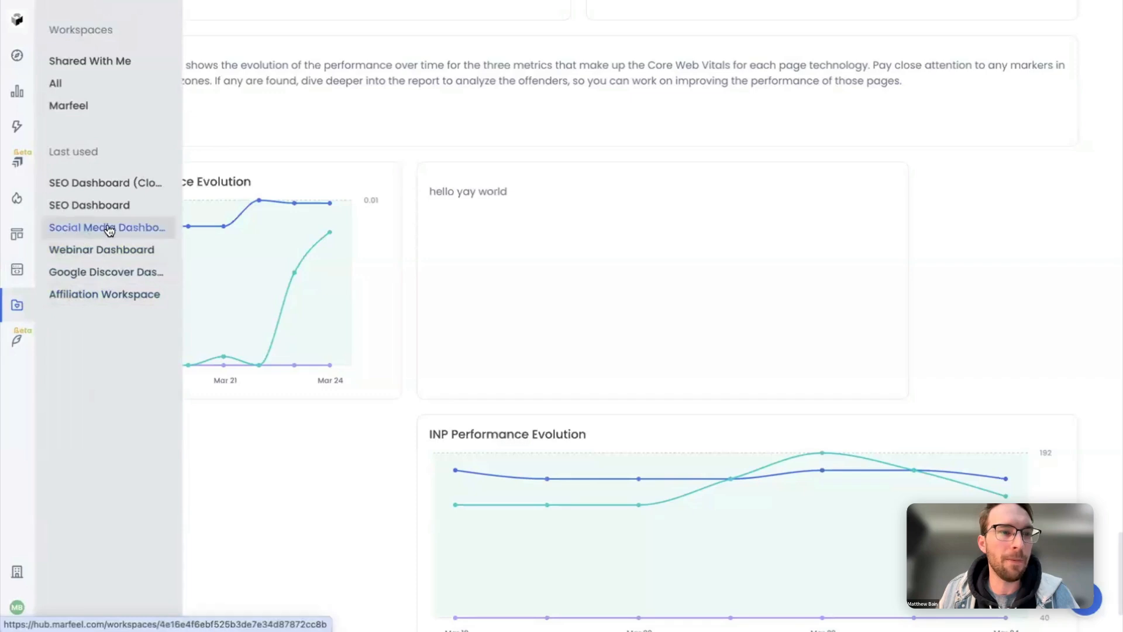
left_click(76, 228)
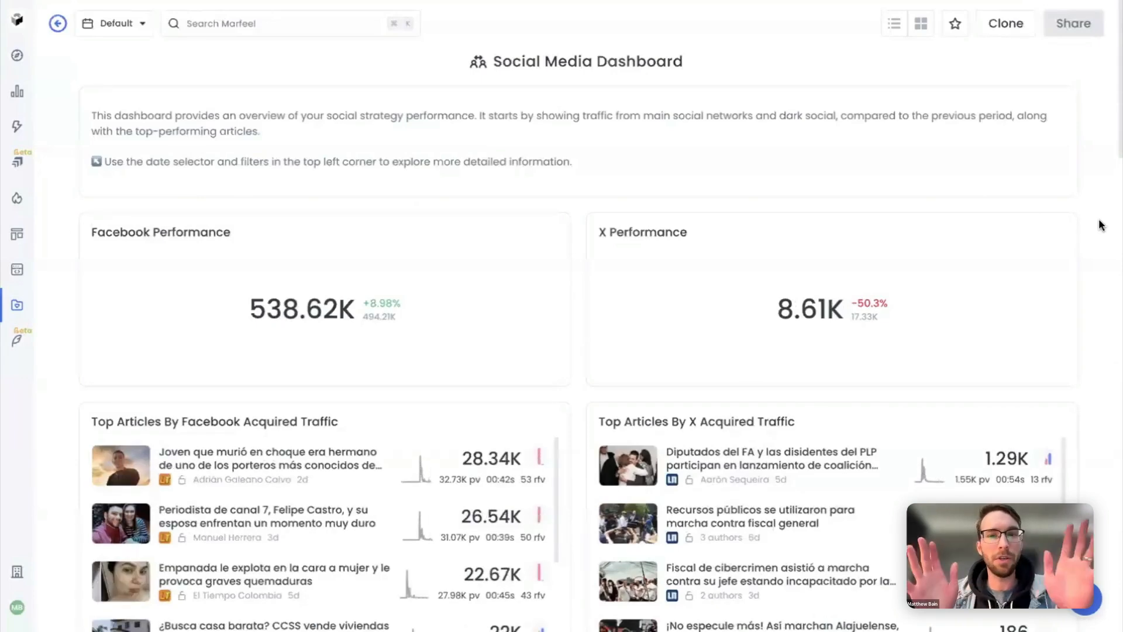
scroll(1101, 225, "down", 6)
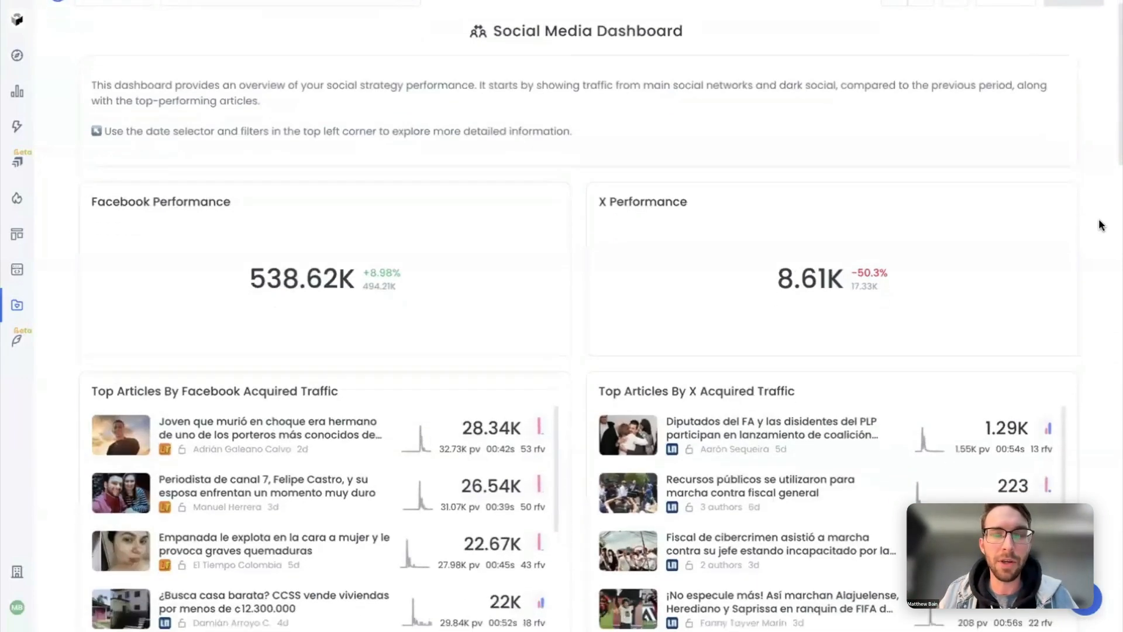
Review the dashboard's Instagram, dark social and social traffic distribution cards, and open Marfeel Cast from the linked text card
scroll(1100, 225, "down", 10)
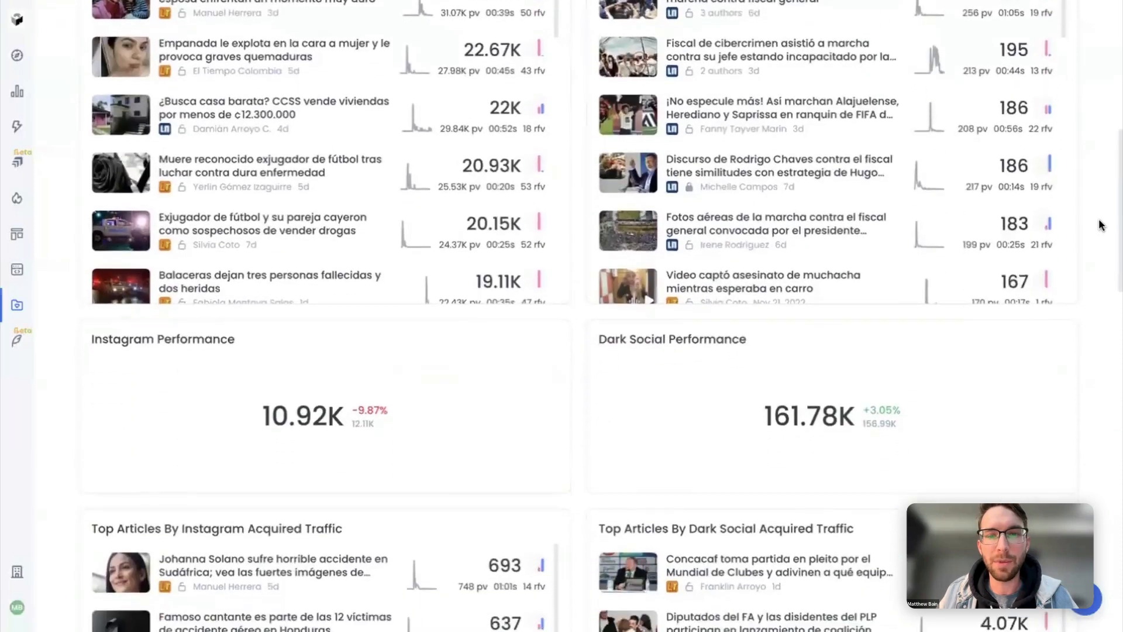
scroll(1100, 225, "down", 2)
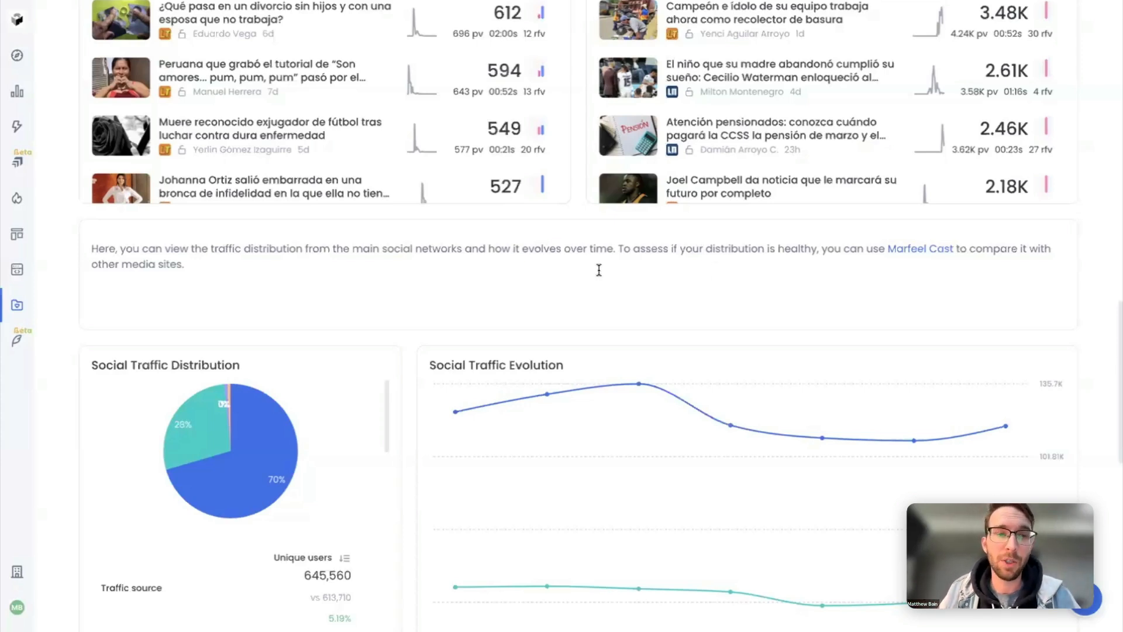
mouse_move(18, 201)
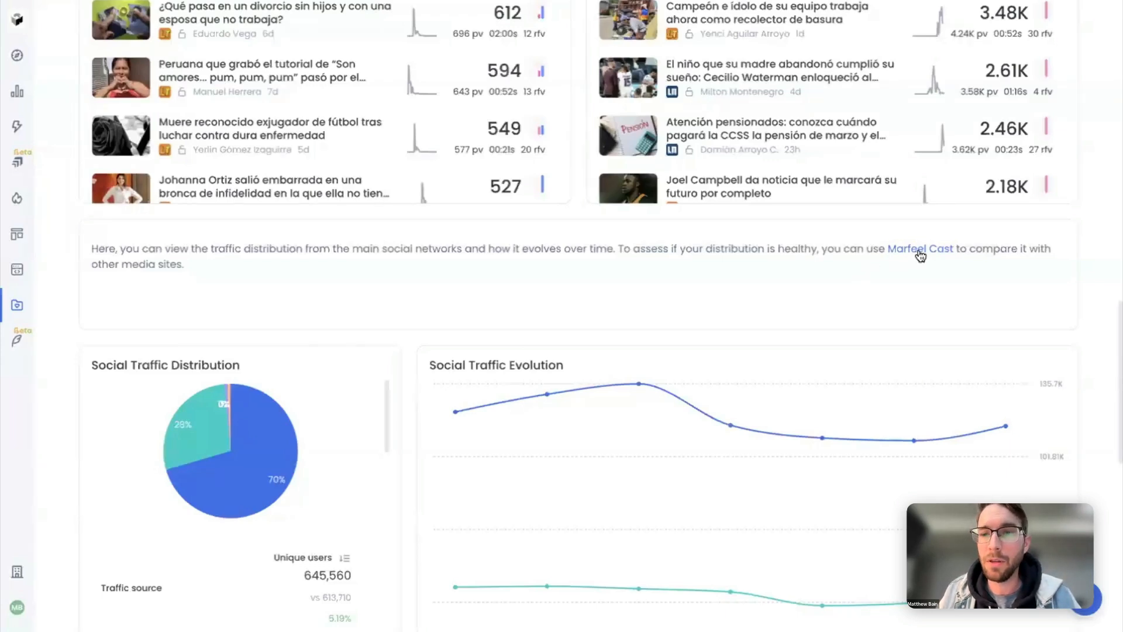
left_click(918, 228)
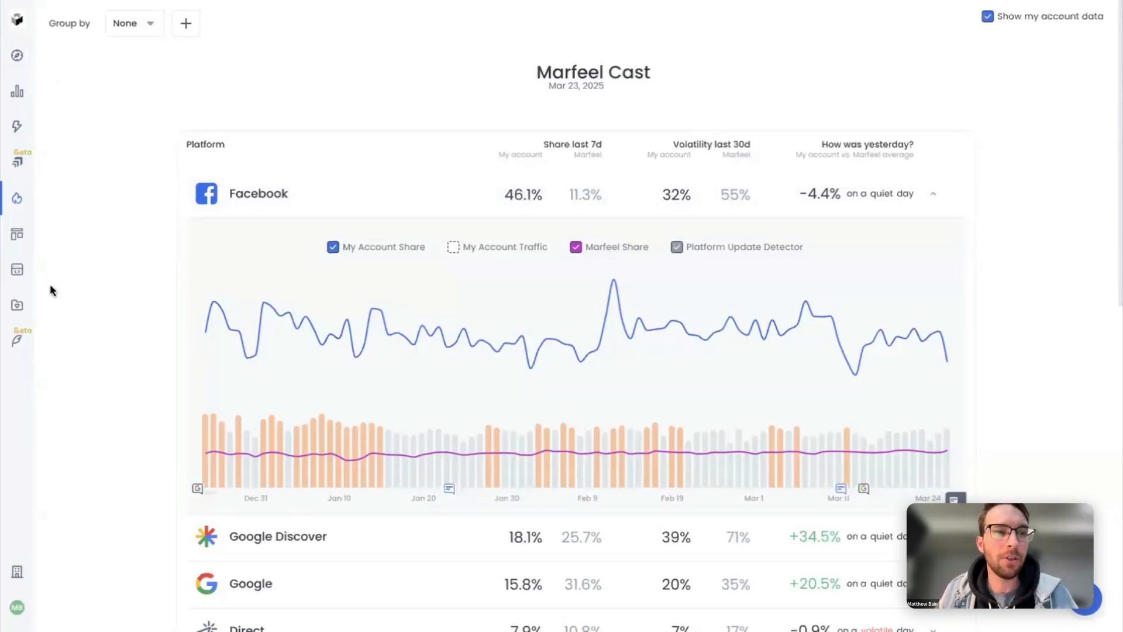
Start a new workspace named "Dashboard Home" and review its data access options
left_click(17, 306)
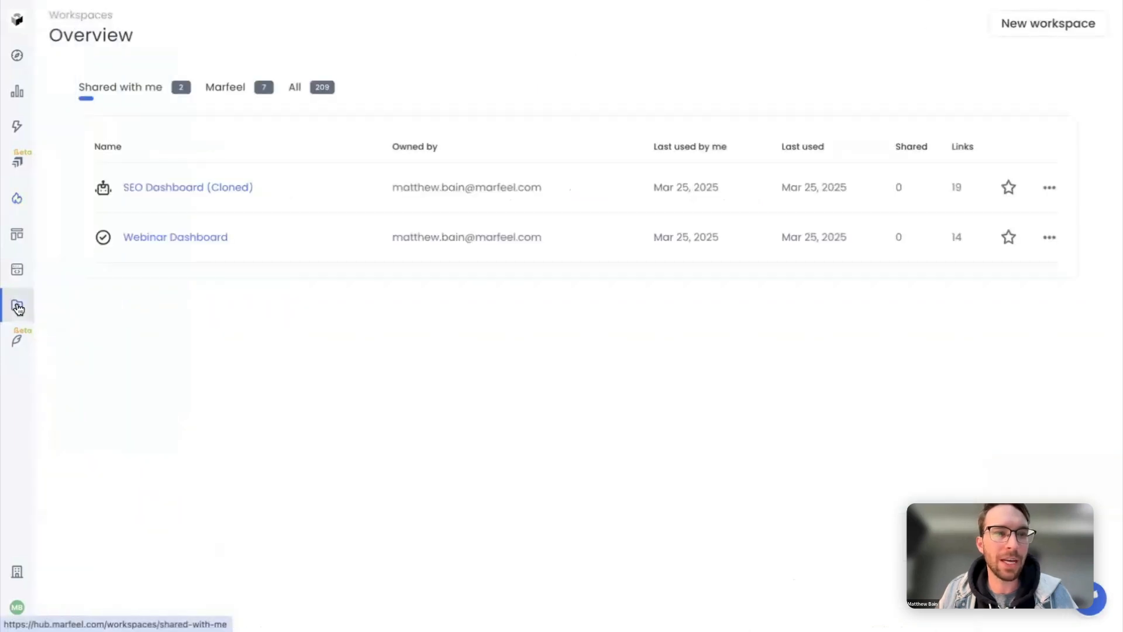
left_click(1055, 32)
left_click(527, 131)
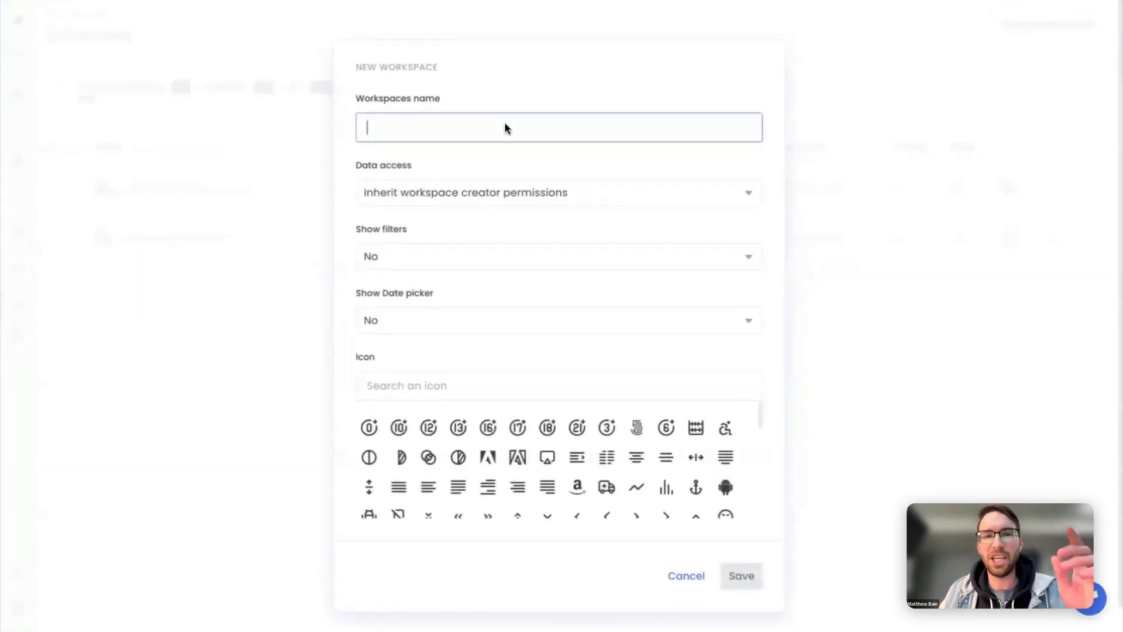
type("Dashboard Home")
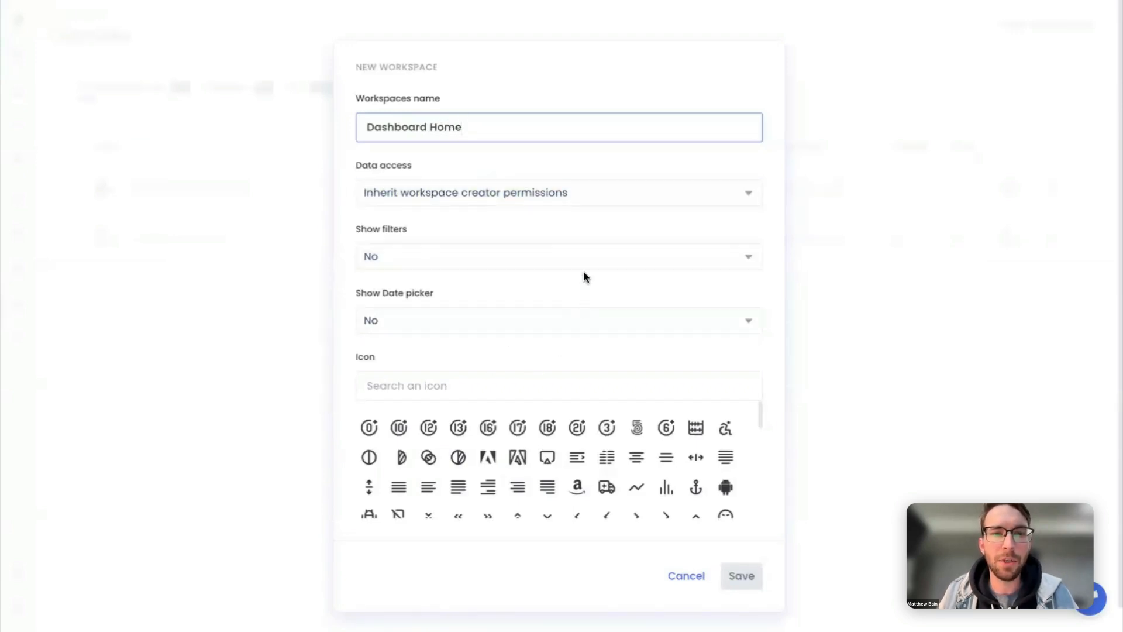
left_click(671, 194)
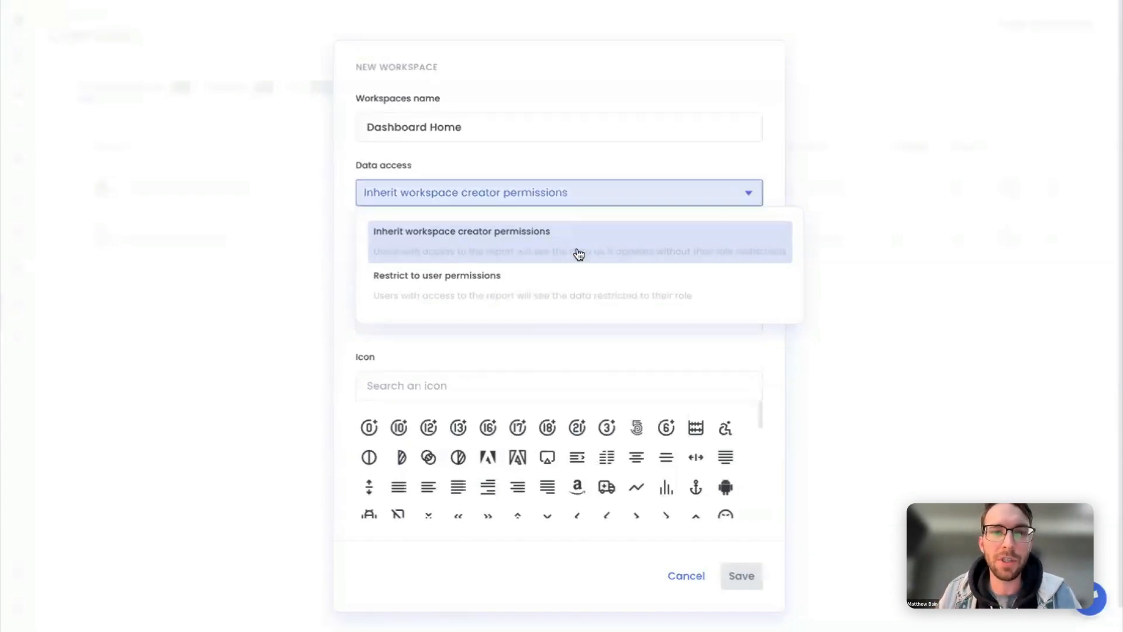
left_click(338, 265)
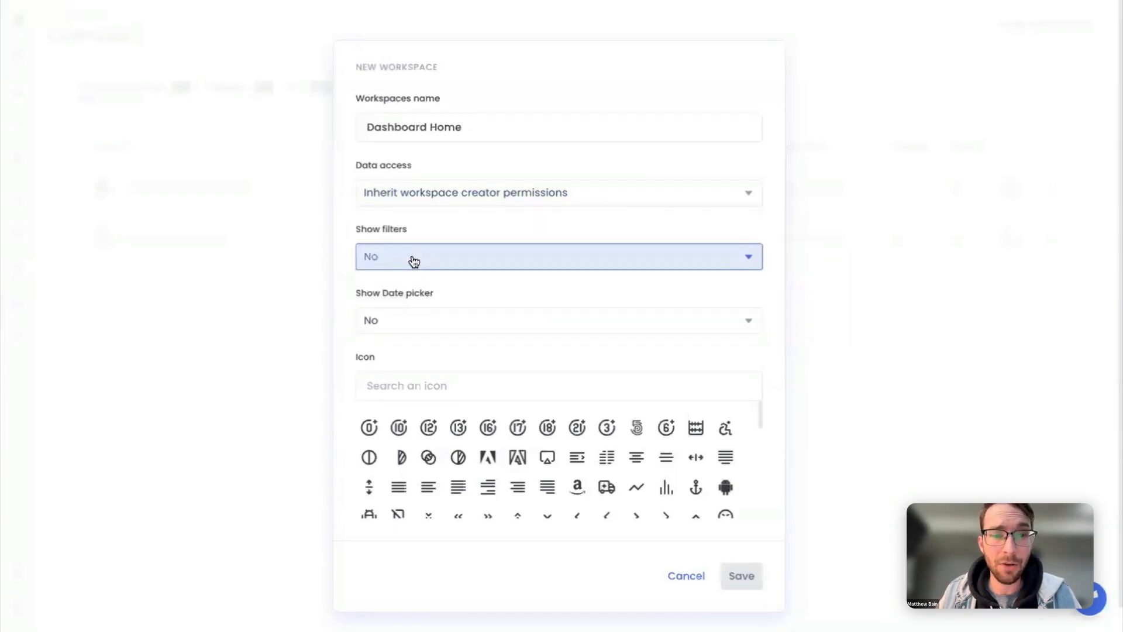
Set Show filters and Show Date picker to Yes, choose the circled 10 icon, and save the new workspace
left_click(414, 258)
left_click(401, 318)
left_click(415, 323)
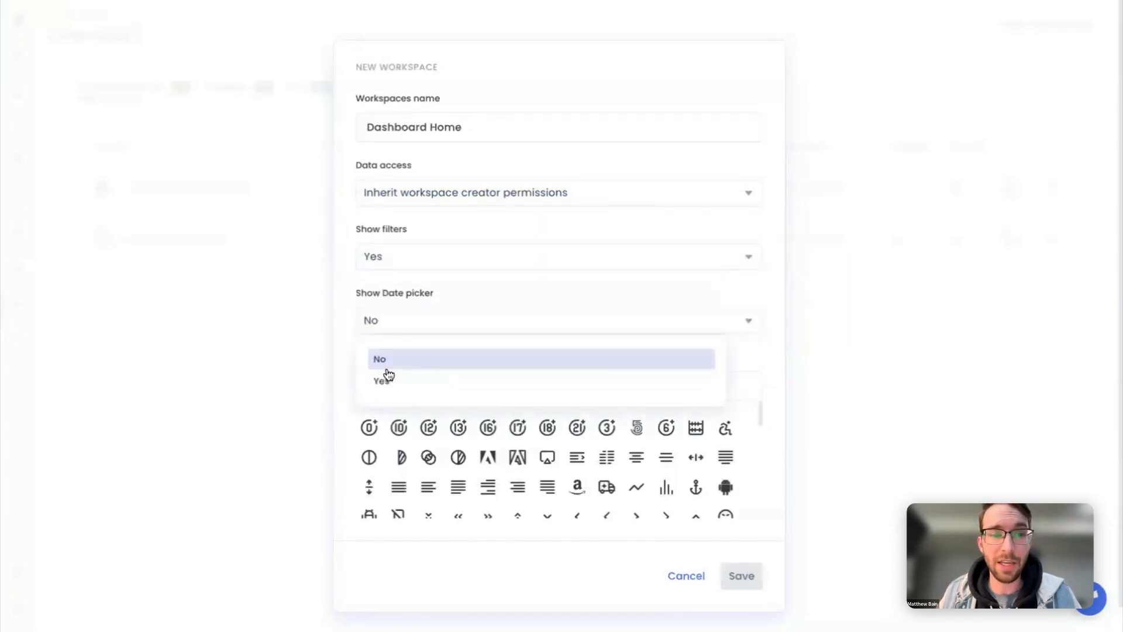
left_click(383, 378)
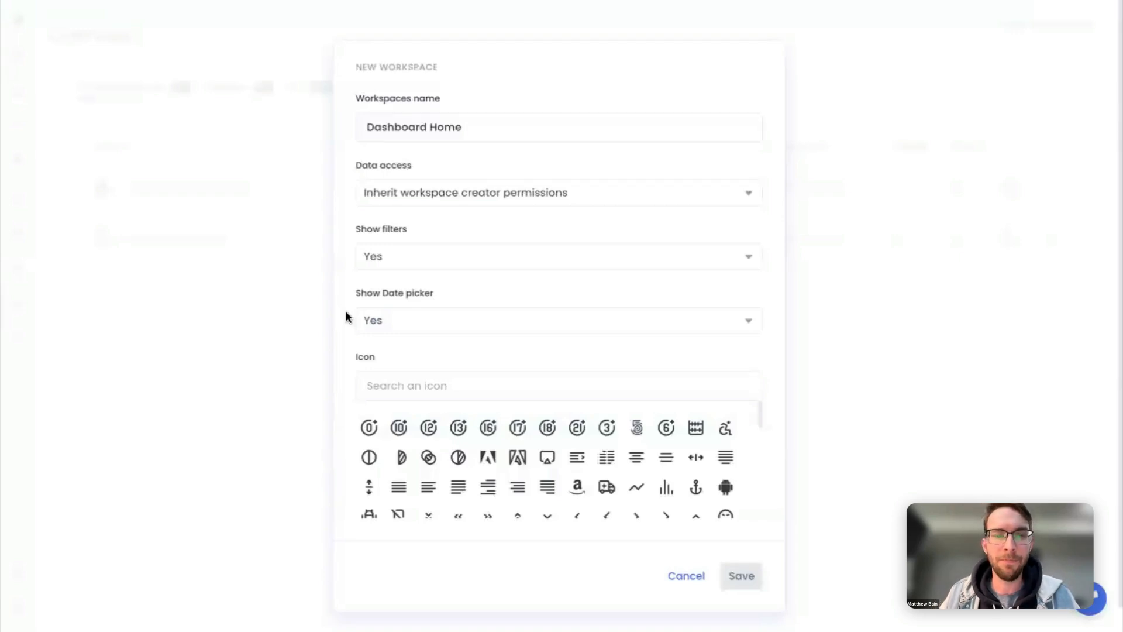
left_click(398, 428)
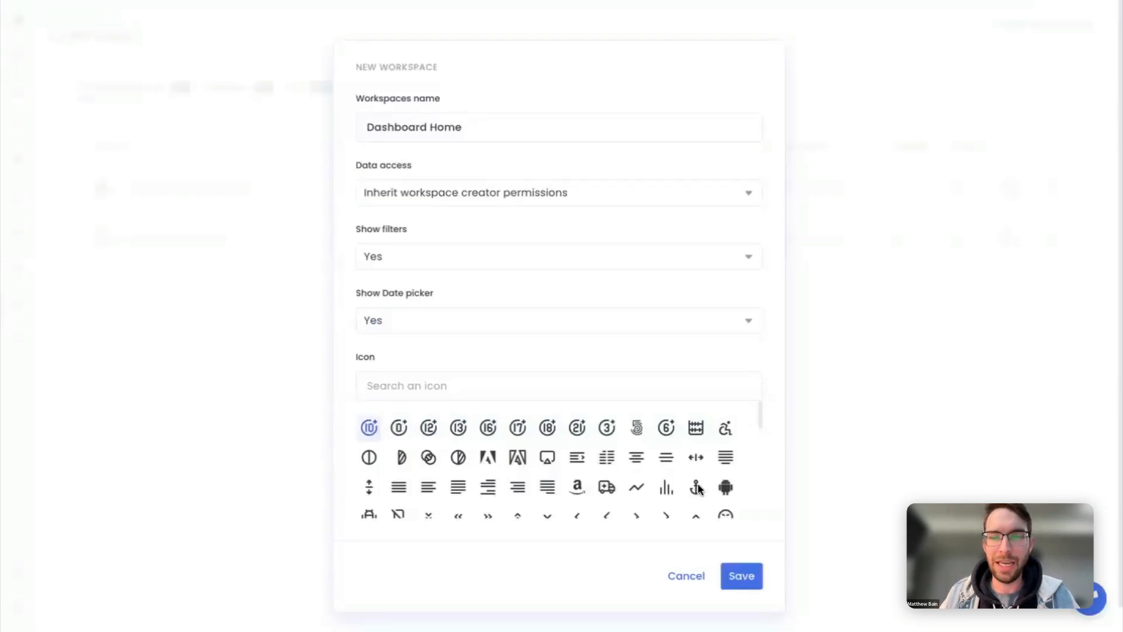
left_click(741, 576)
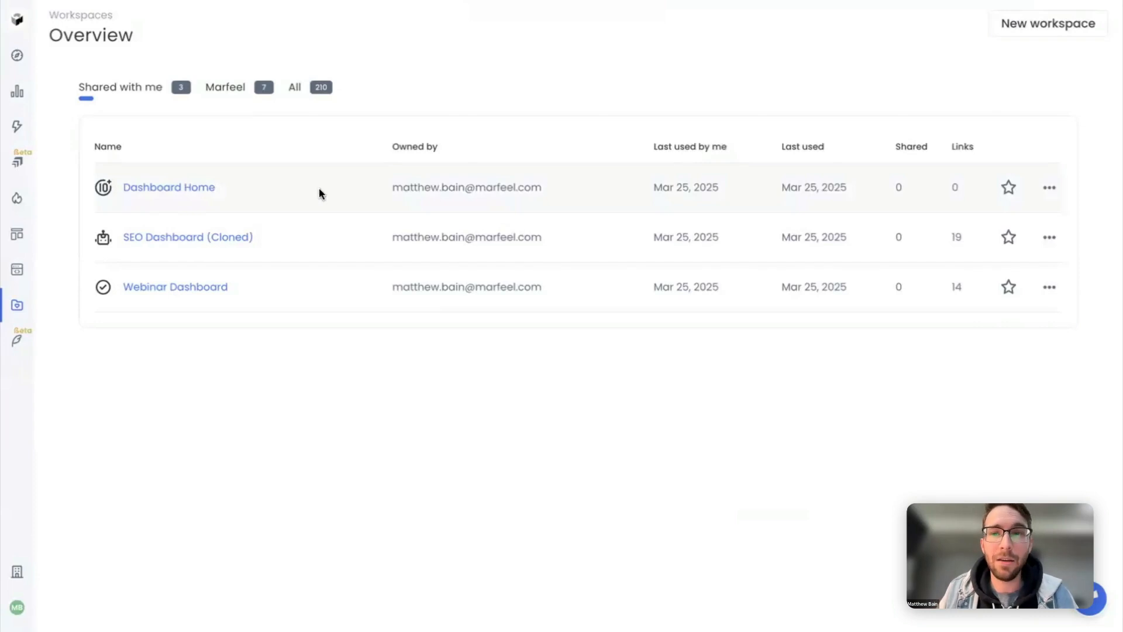
Open the Dashboard Home workspace's settings for editing and set Show filters and Show Date picker to No
left_click(1052, 192)
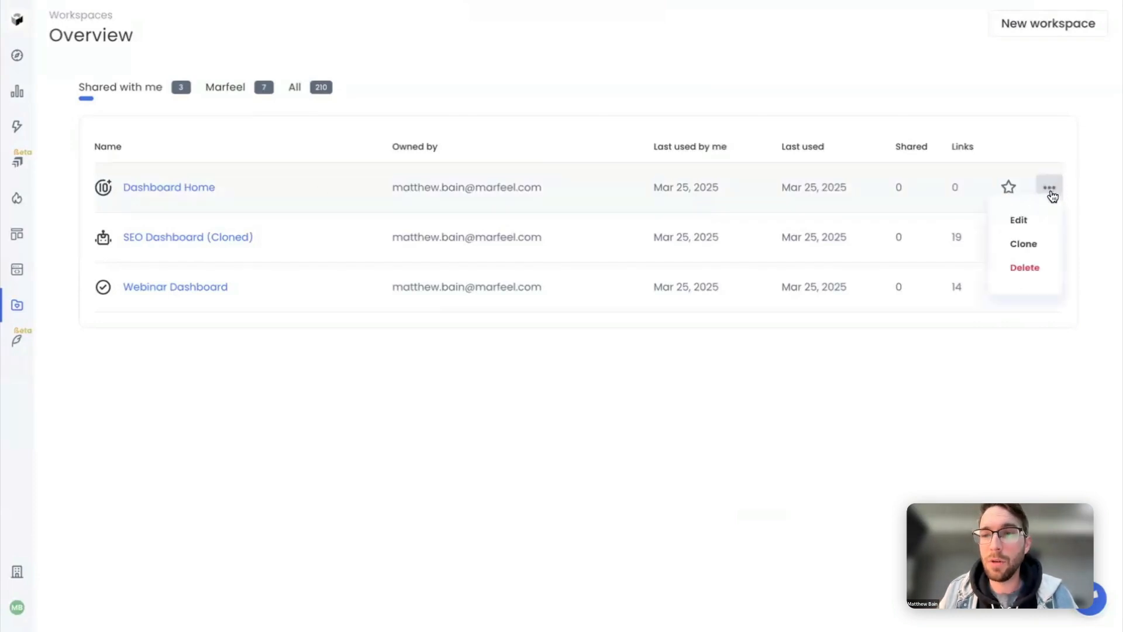
left_click(1023, 221)
left_click(581, 255)
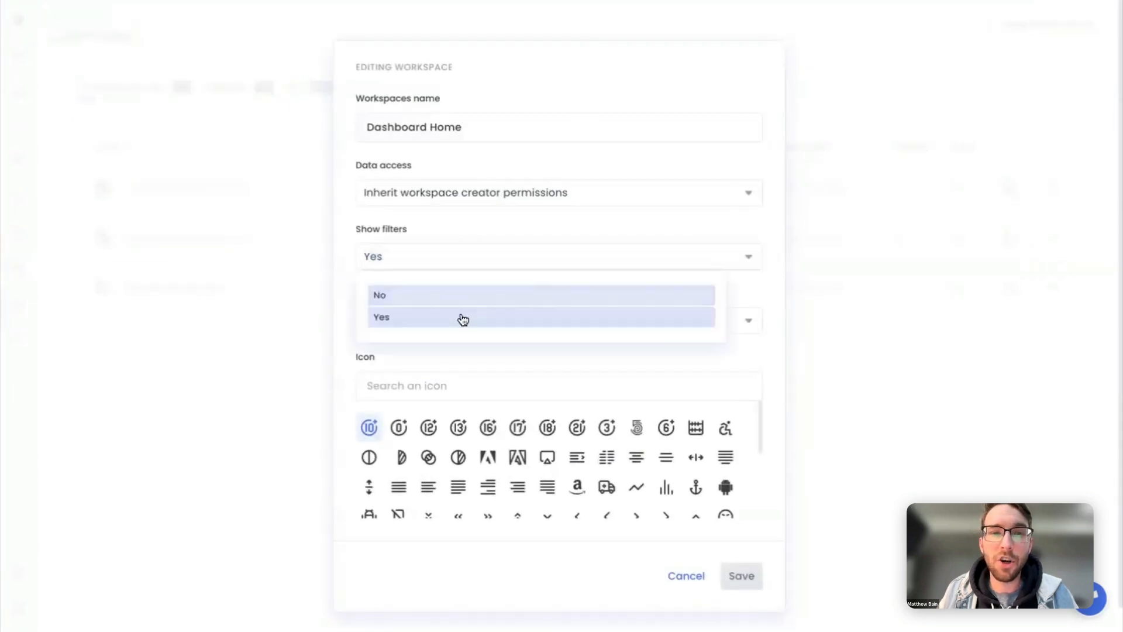
left_click(457, 294)
left_click(436, 316)
left_click(409, 354)
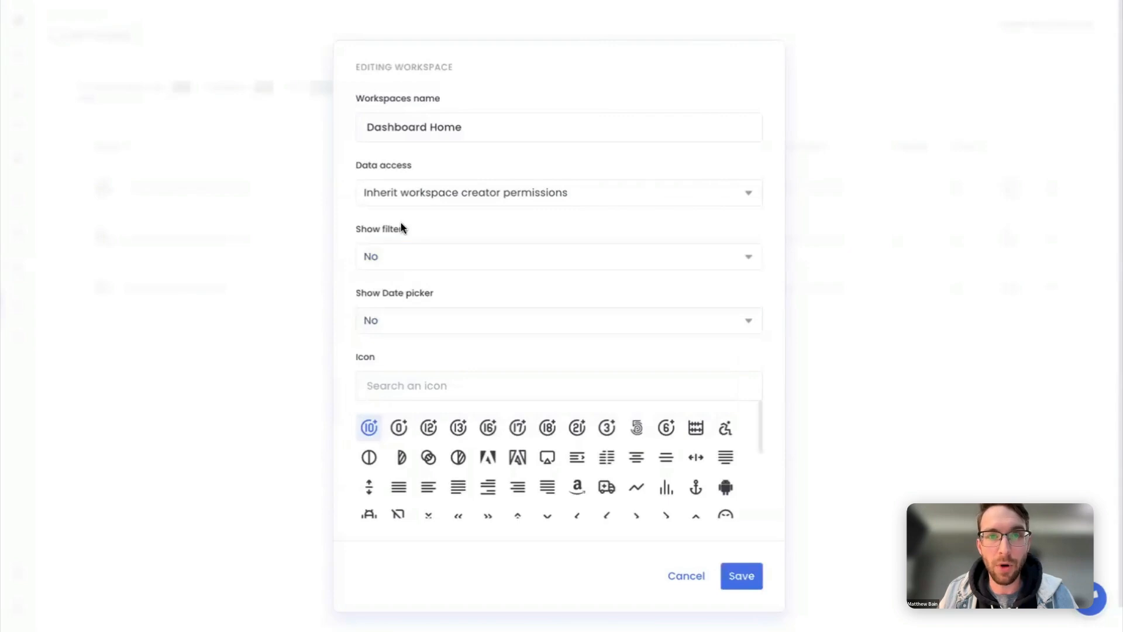
Set Show filters and Show Date picker back to Yes and close the workspace settings without saving
left_click(409, 261)
left_click(394, 318)
left_click(396, 319)
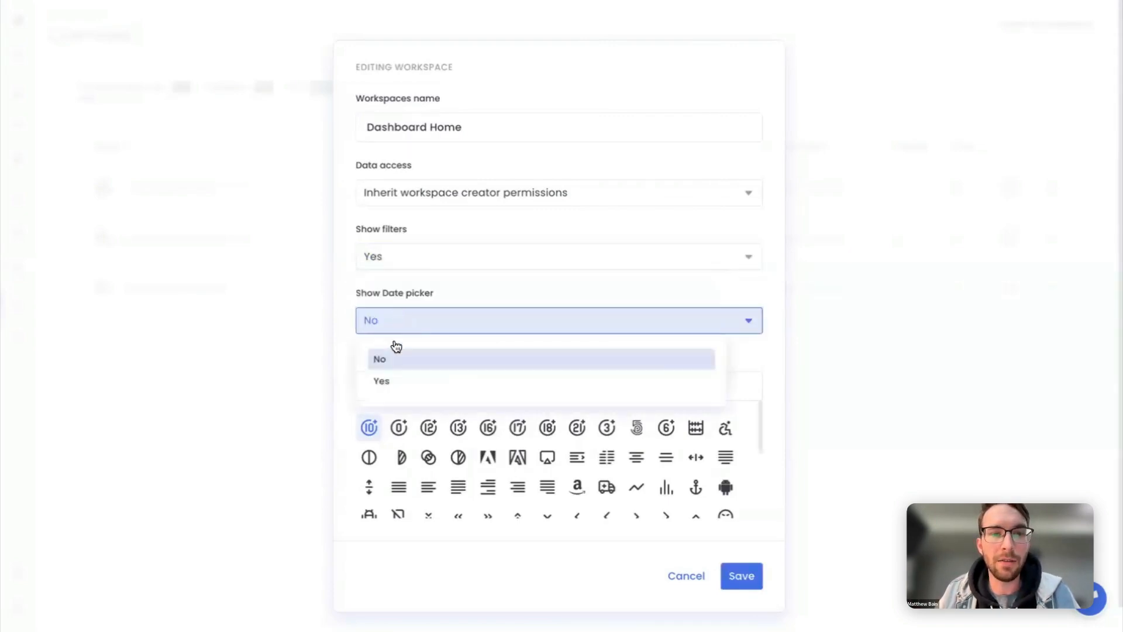
left_click(394, 382)
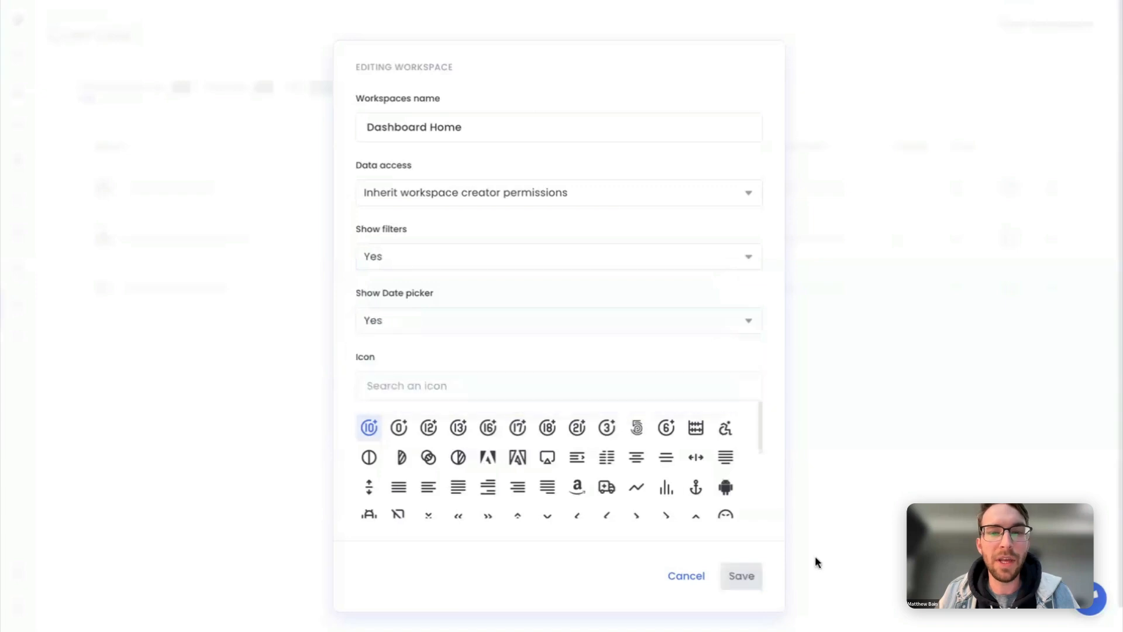
left_click(693, 579)
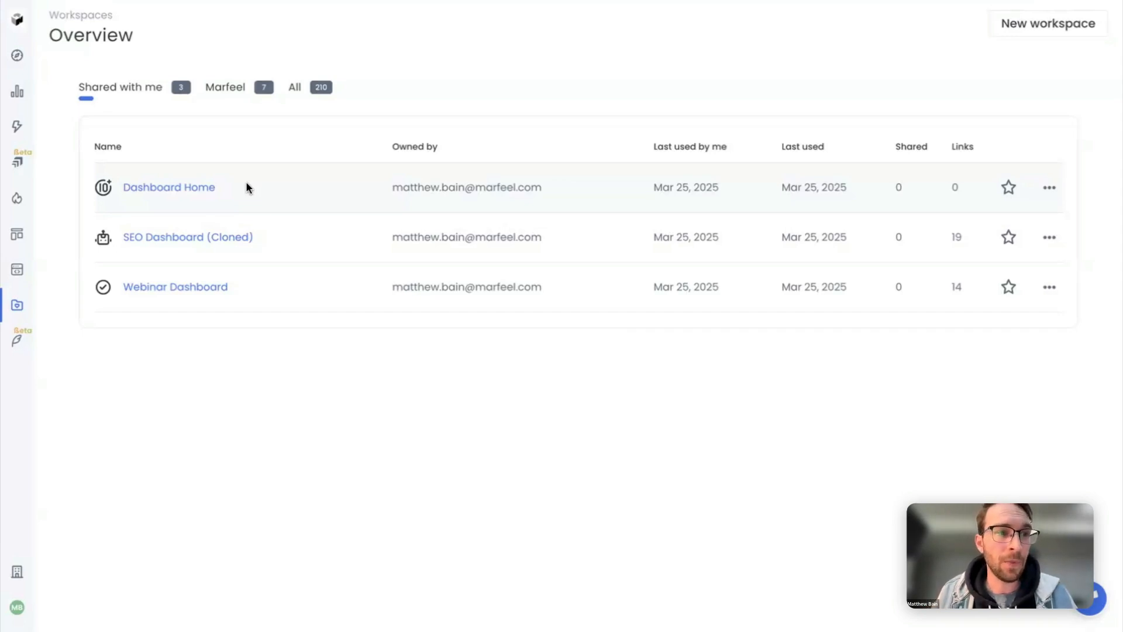
Open the Costa Rica in Spanish (clone) board in Discover Monitoring
mouse_move(26, 201)
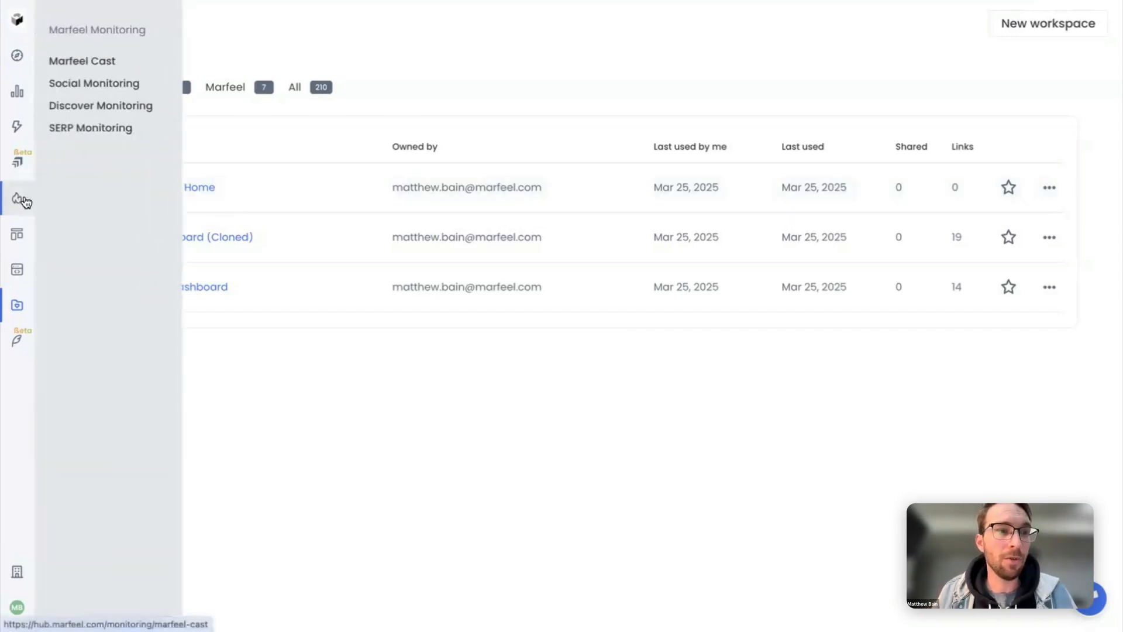
left_click(96, 108)
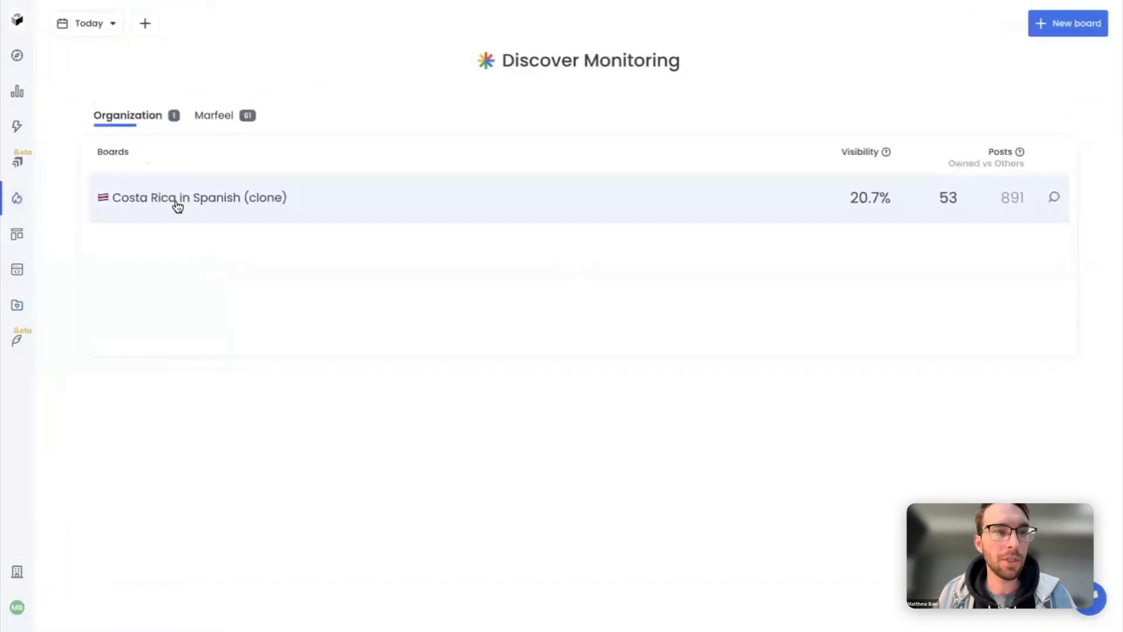
left_click(177, 204)
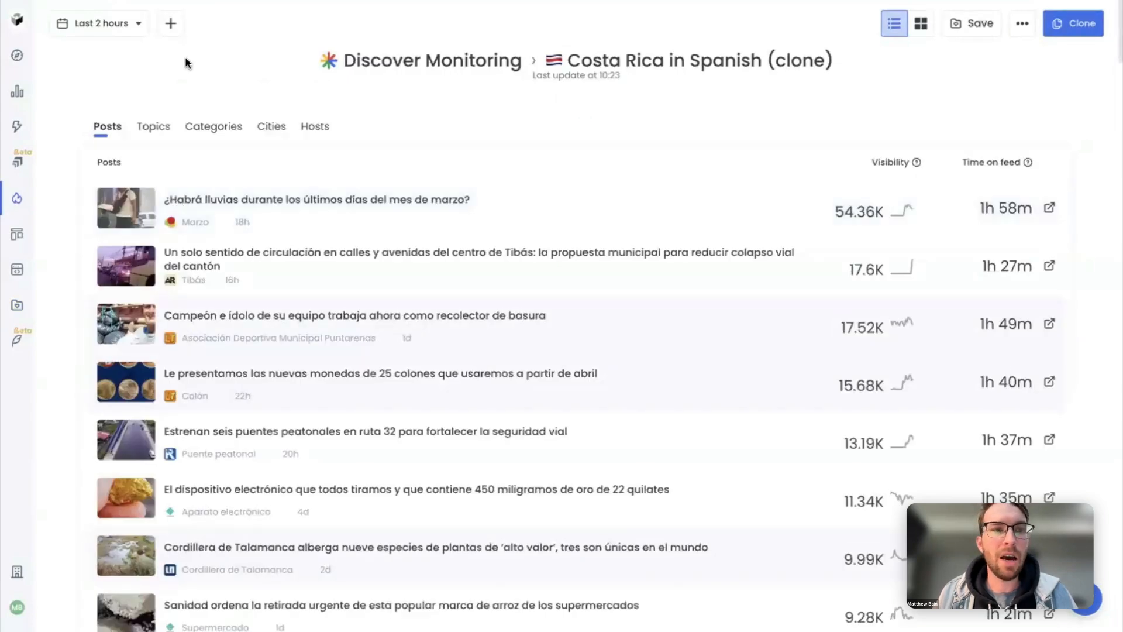
Set the Discover board's time range to the last 100 days and browse its posts by visibility
left_click(96, 24)
left_click(198, 88)
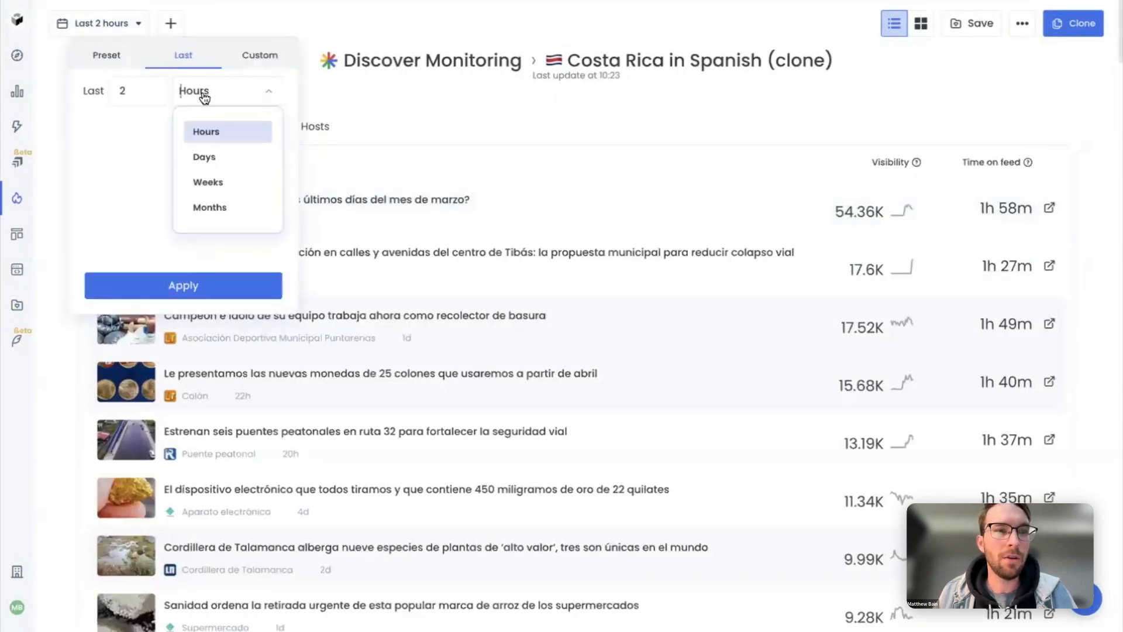
left_click(200, 155)
left_click(143, 94)
key("BackSpace")
type("100")
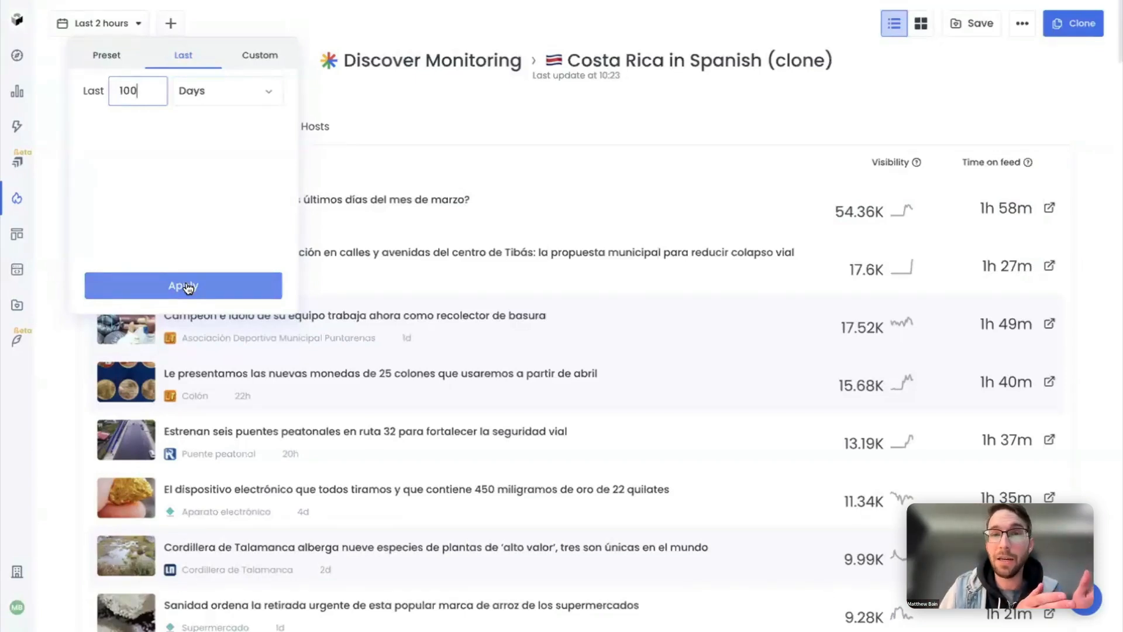
left_click(188, 288)
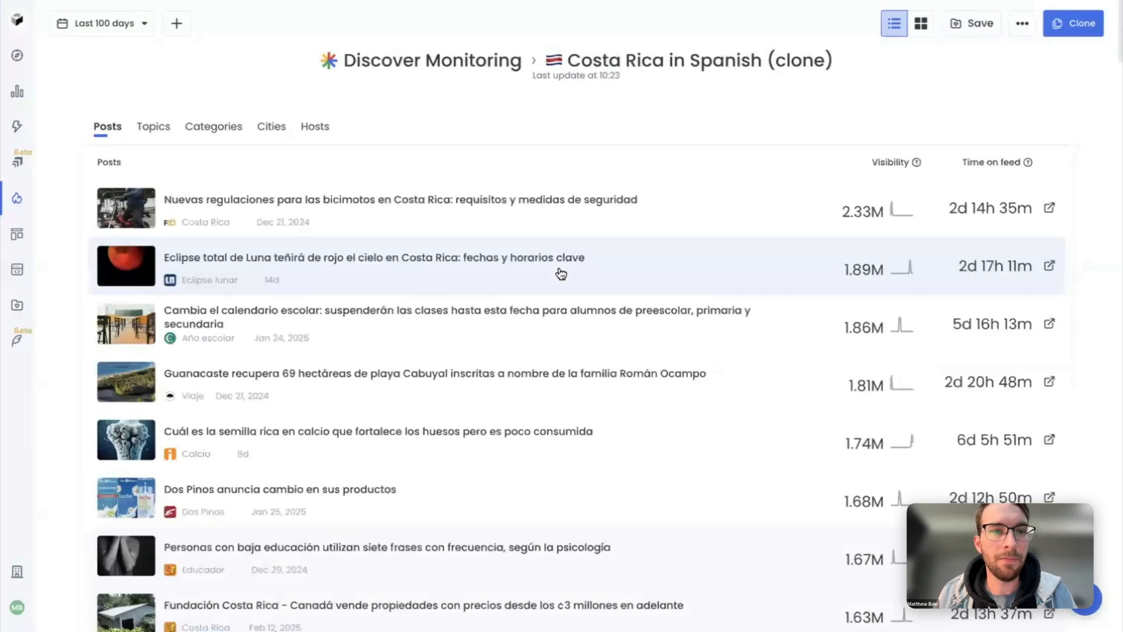
scroll(562, 273, "down", 4)
scroll(561, 273, "up", 2)
scroll(562, 273, "down", 8)
scroll(562, 273, "up", 5)
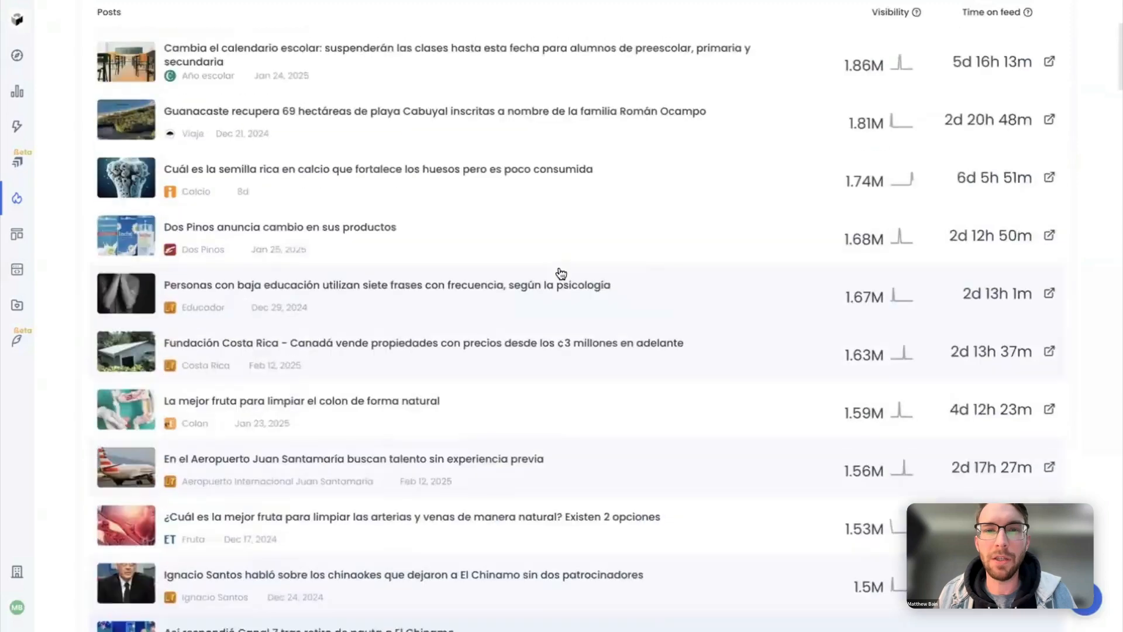
scroll(561, 273, "up", 5)
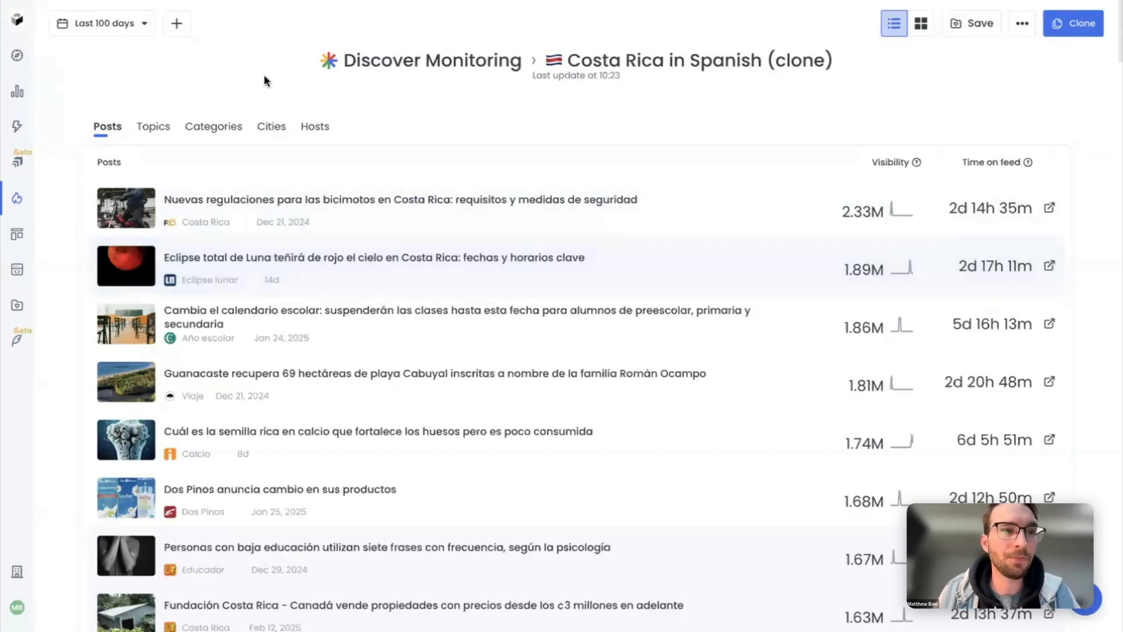
Open the Insights Explore report and set its time period to the last 100 days
mouse_move(19, 91)
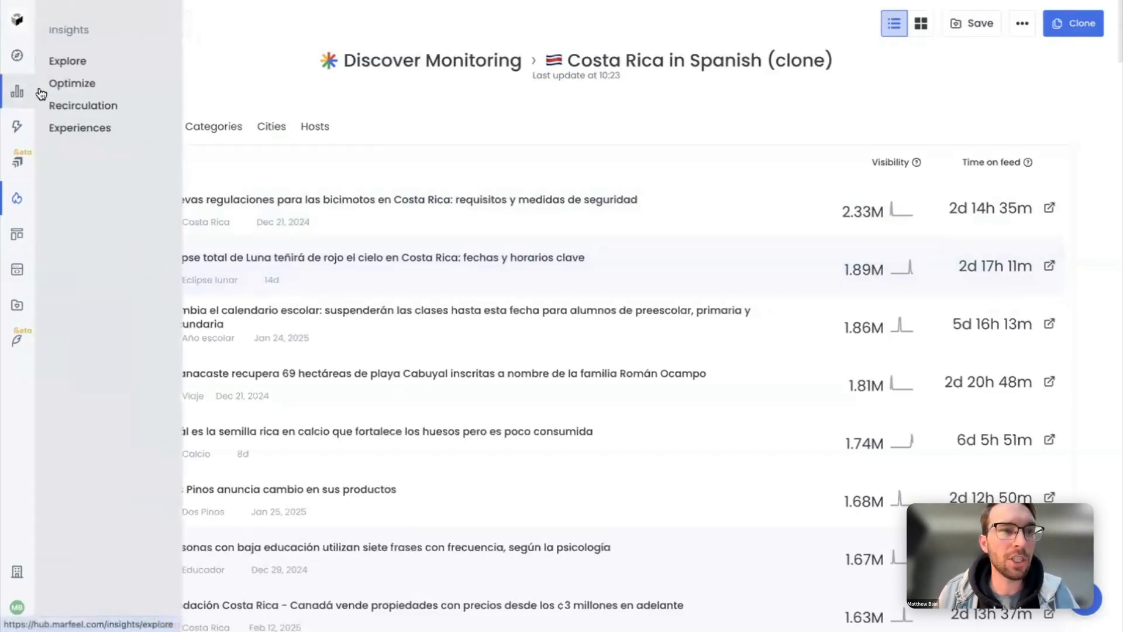
left_click(68, 62)
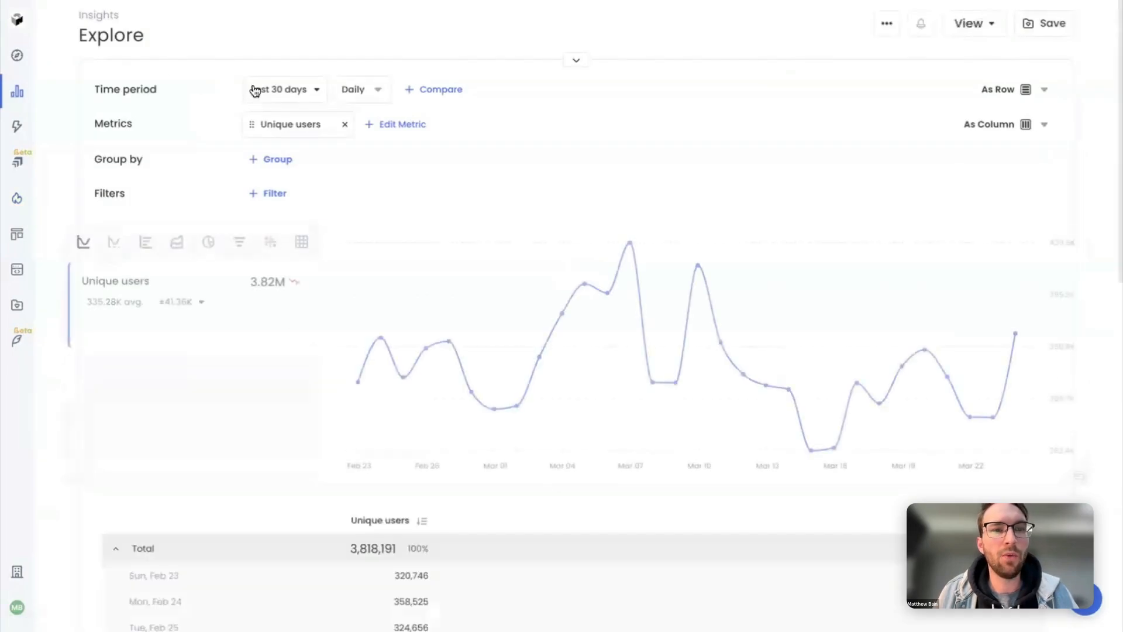
left_click(291, 98)
left_click(380, 125)
left_click(335, 156)
key("BackSpace")
key("BackSpace")
type("100")
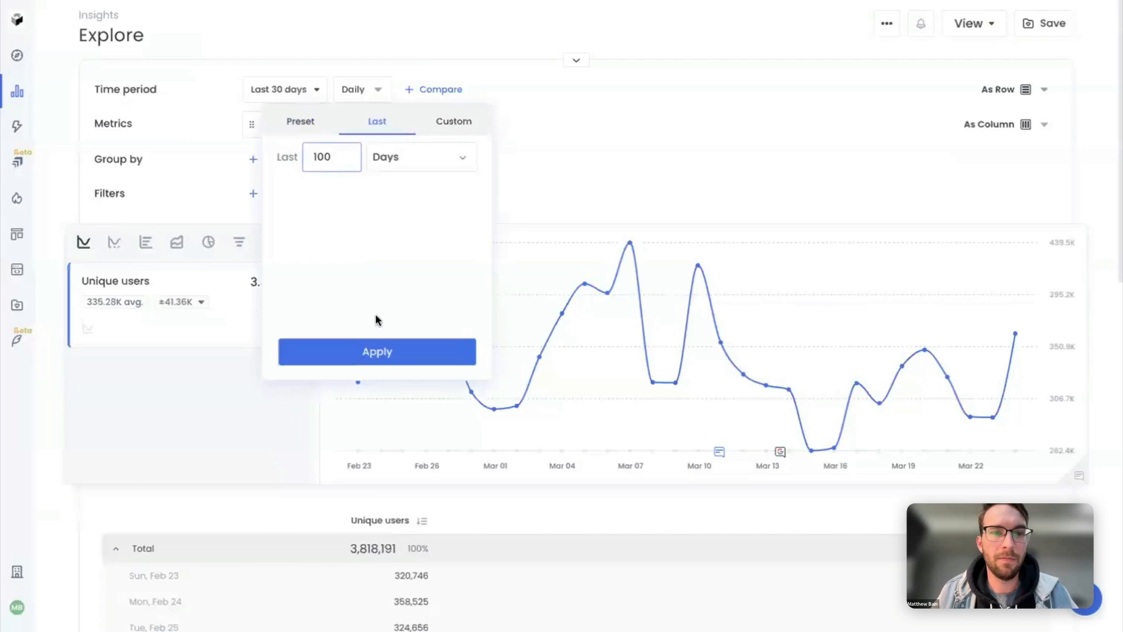
left_click(383, 351)
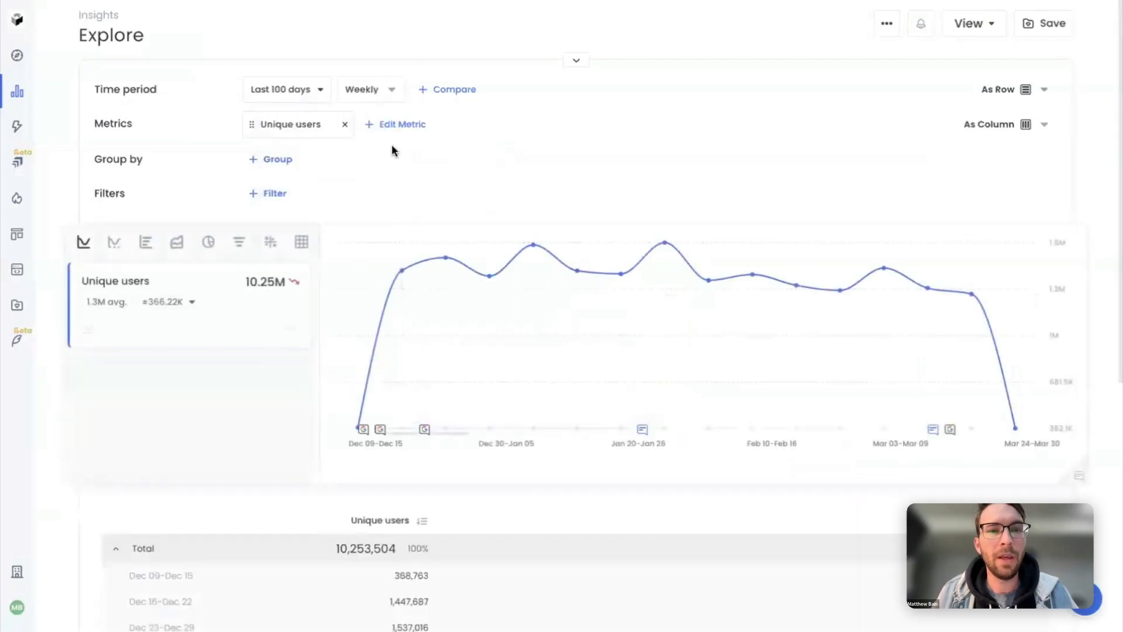
Search the report's available metrics for Discover and Social Monitoring entries and review the options offered
left_click(392, 124)
type("disc")
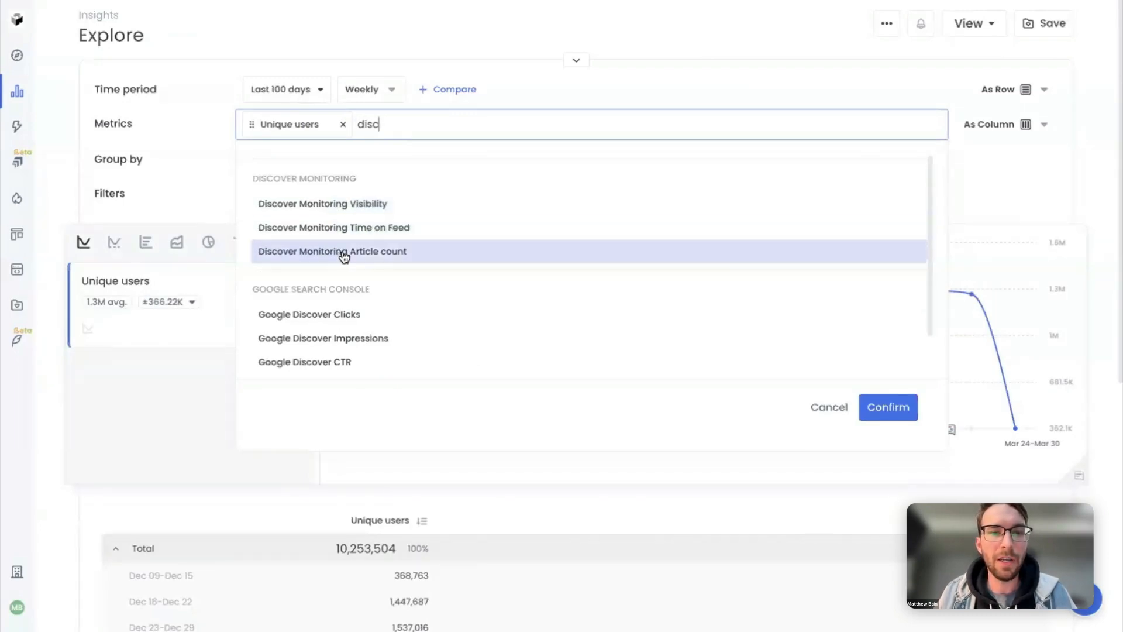
key("BackSpace")
key("BackSpace")
key("BackSpace")
key("BackSpace")
type("social")
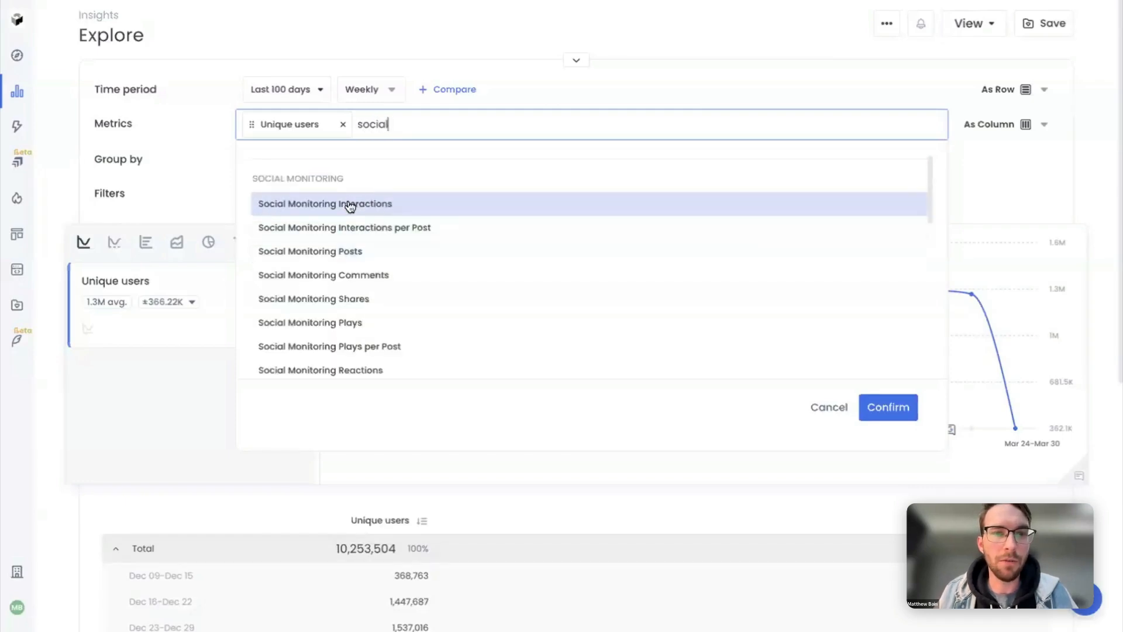
scroll(347, 215, "down", 1)
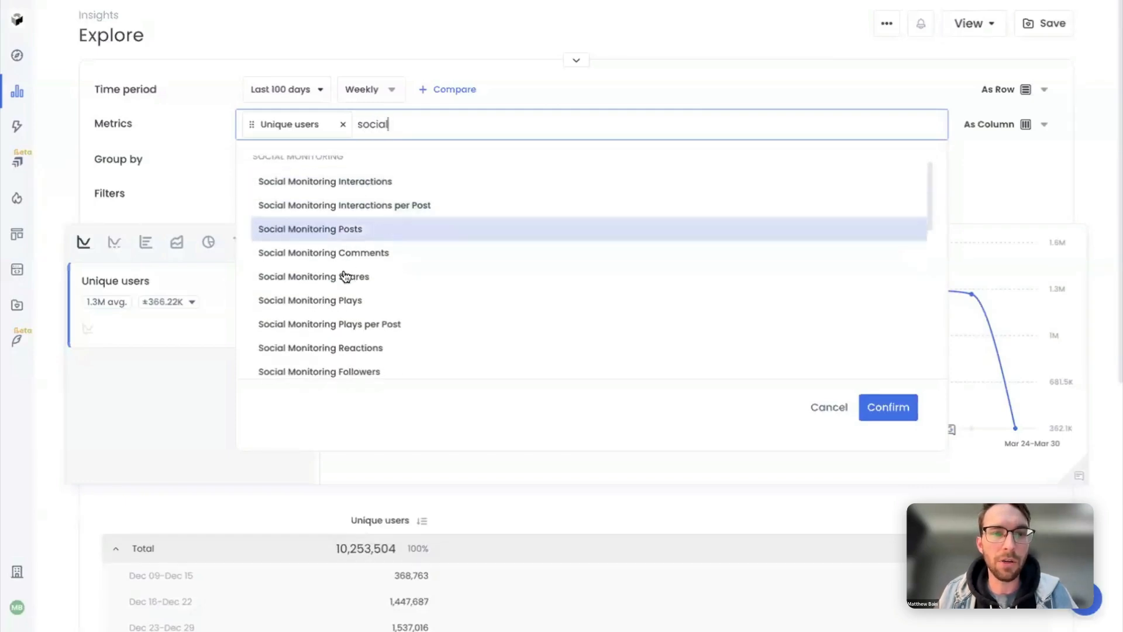
scroll(345, 275, "down", 1)
scroll(345, 275, "up", 2)
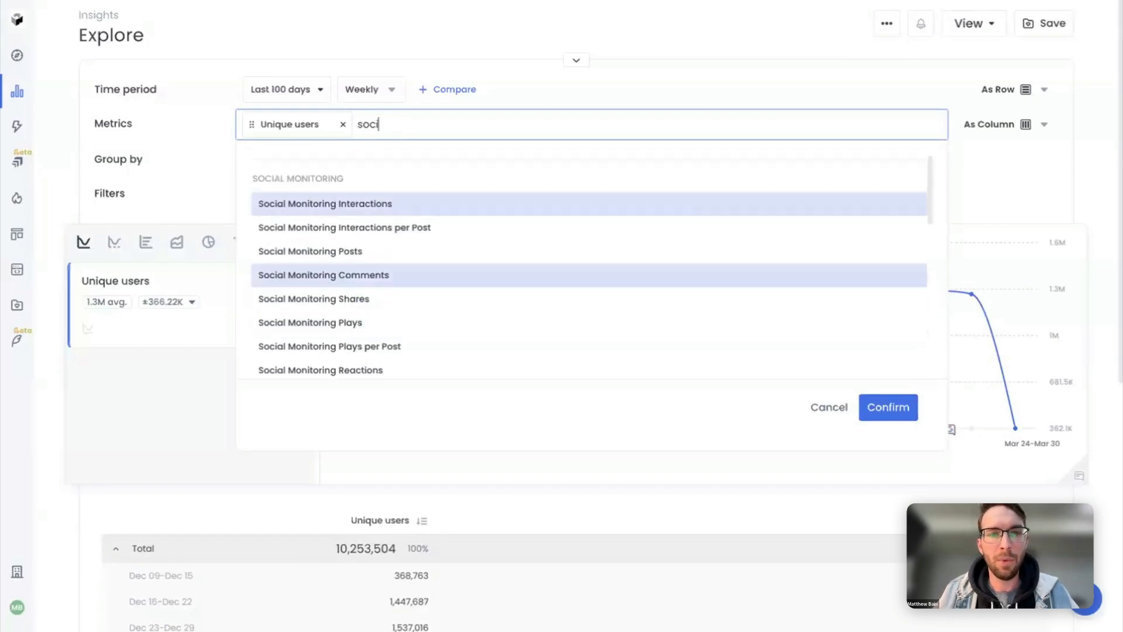
Replace the Unique users metric with Discover Monitoring Visibility, Time on Feed and Article count
key("BackSpace")
key("BackSpace")
key("BackSpace")
key("BackSpace")
key("BackSpace")
key("BackSpace")
type("disc")
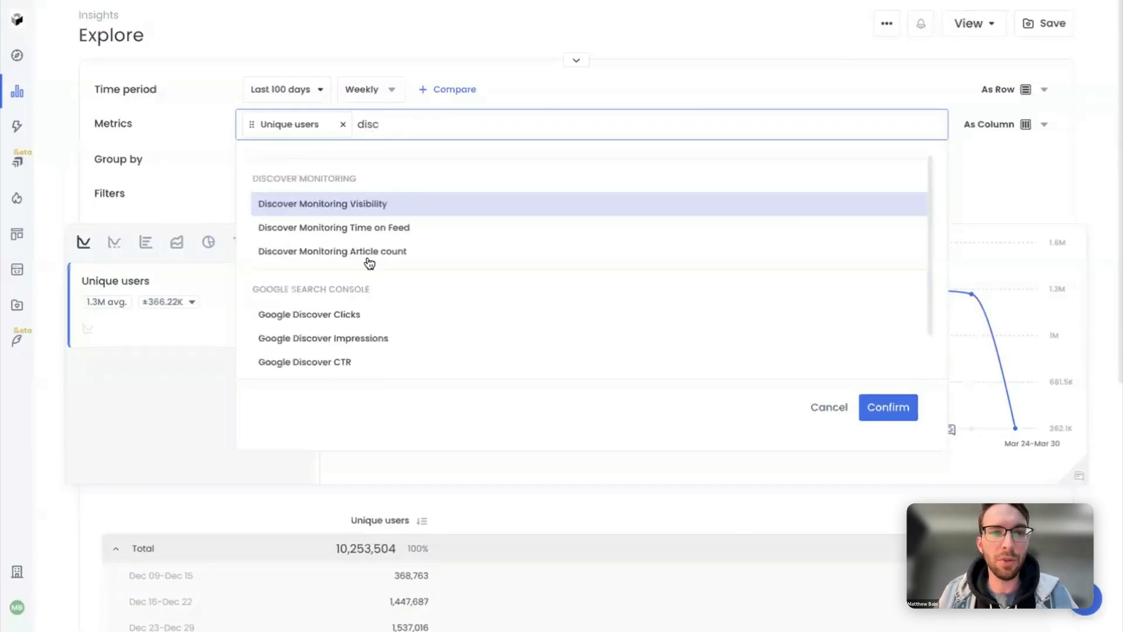
left_click(371, 205)
type("disc")
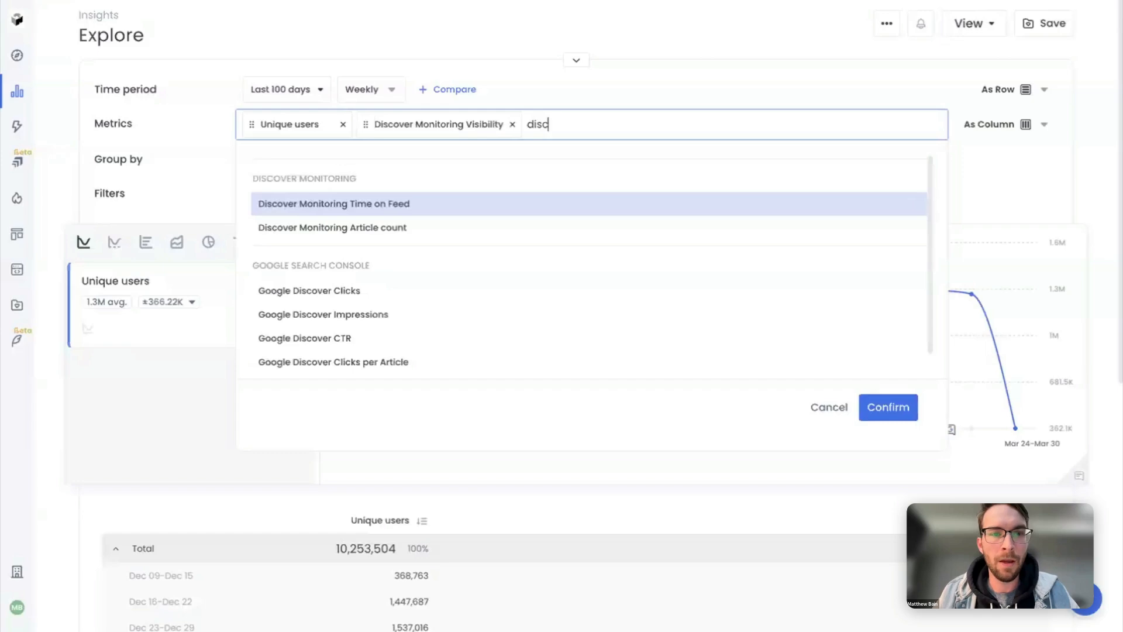
left_click(330, 204)
type("disc")
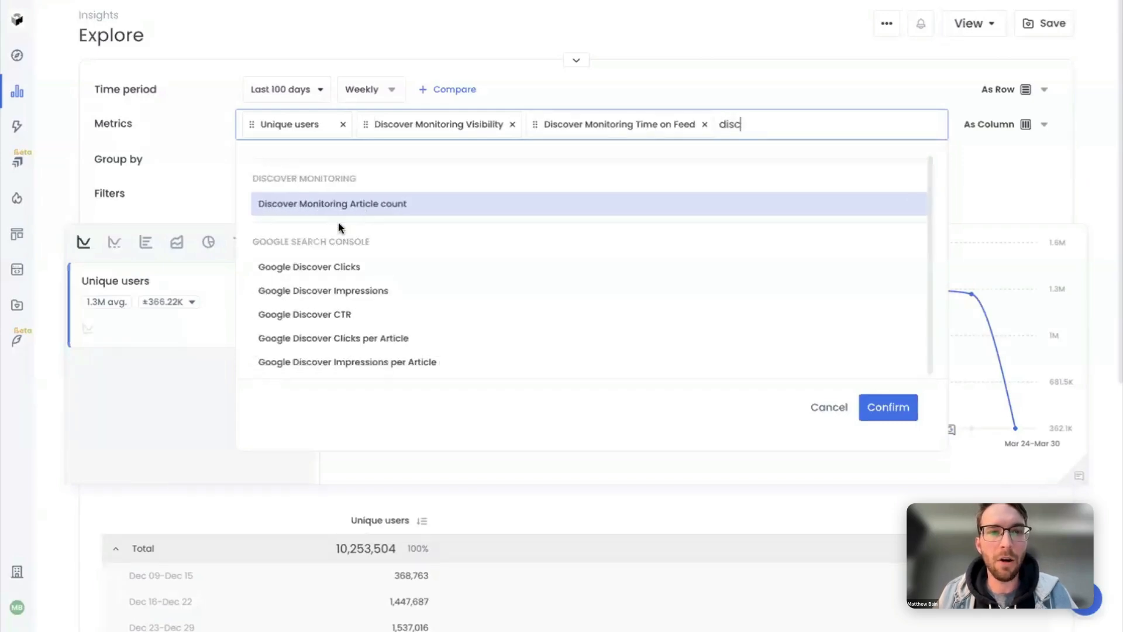
left_click(331, 204)
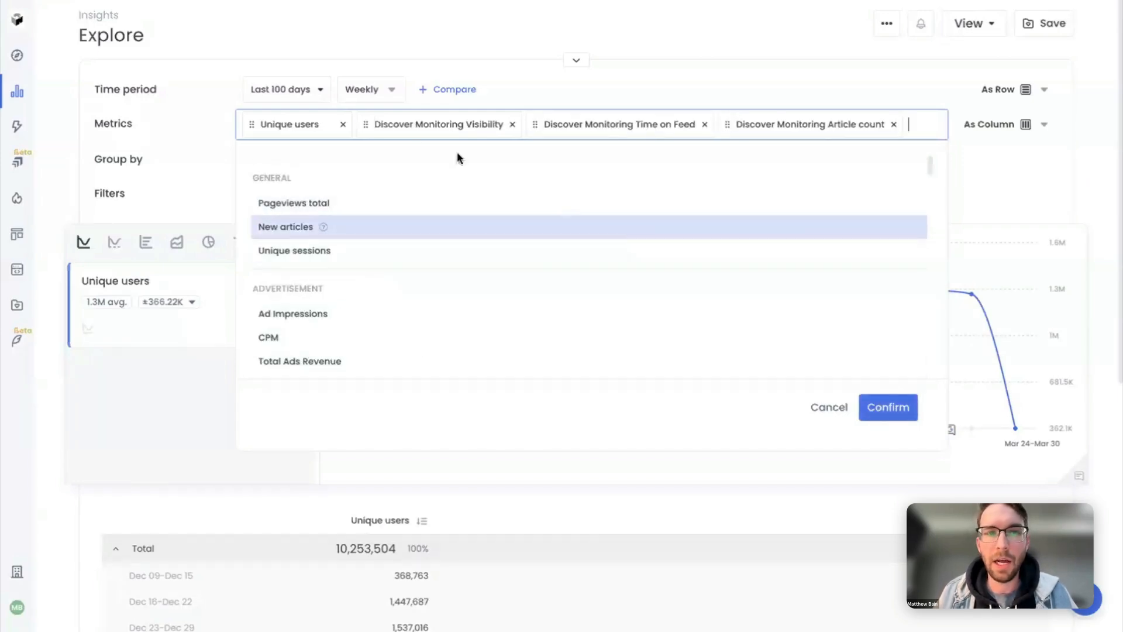
left_click(343, 124)
left_click(894, 409)
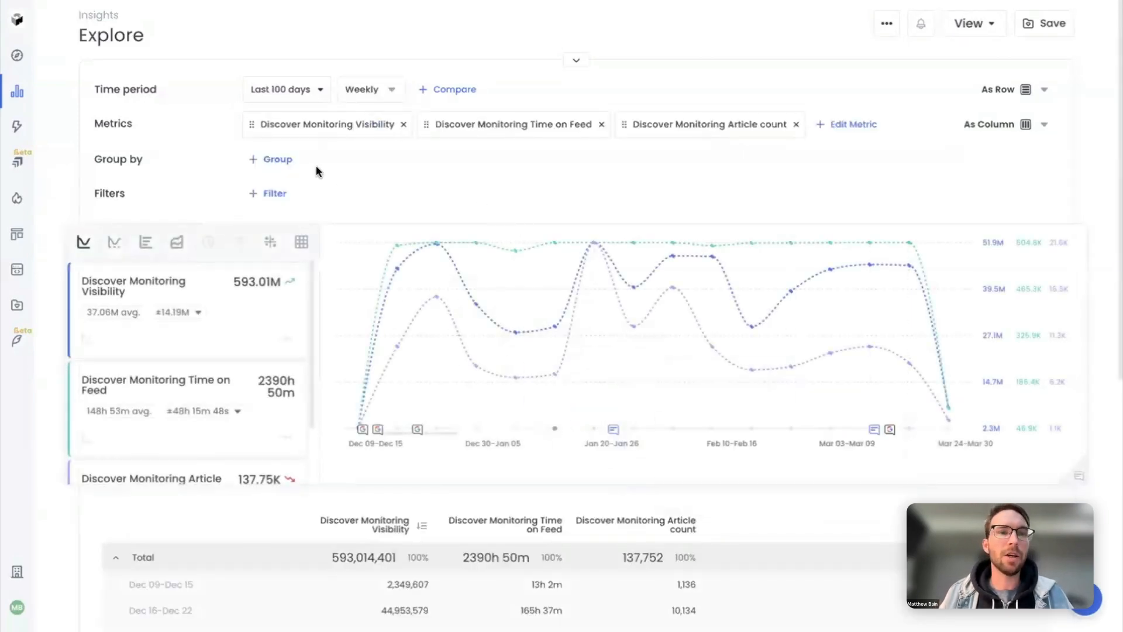
Group the report by the Discover Monitoring Host and look through the resulting hosts
left_click(272, 161)
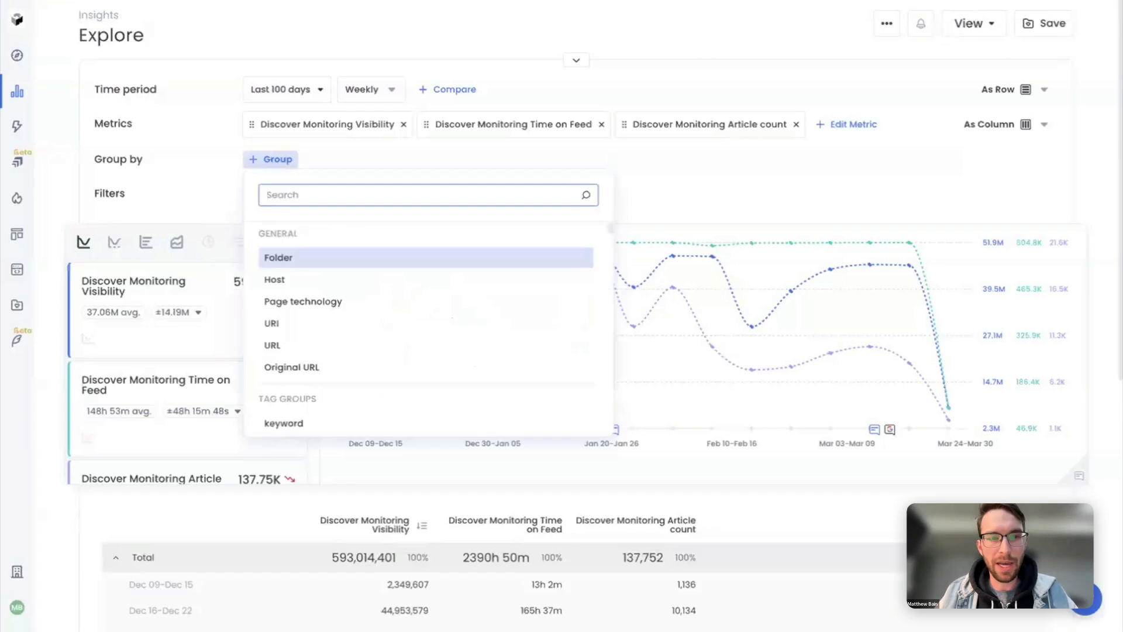
type("disc")
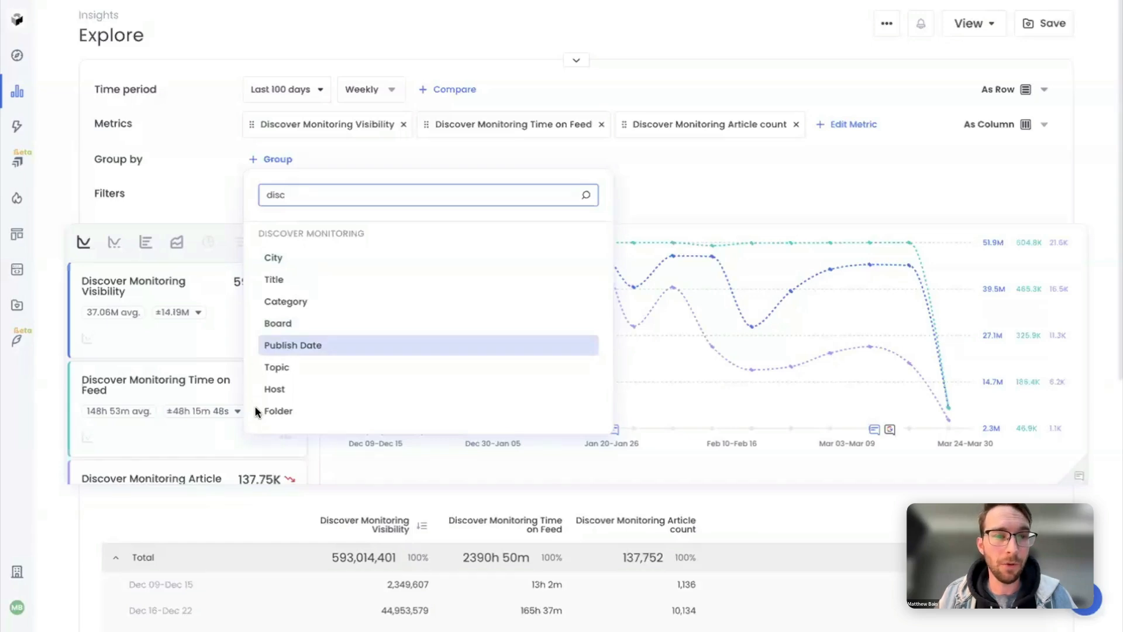
left_click(326, 391)
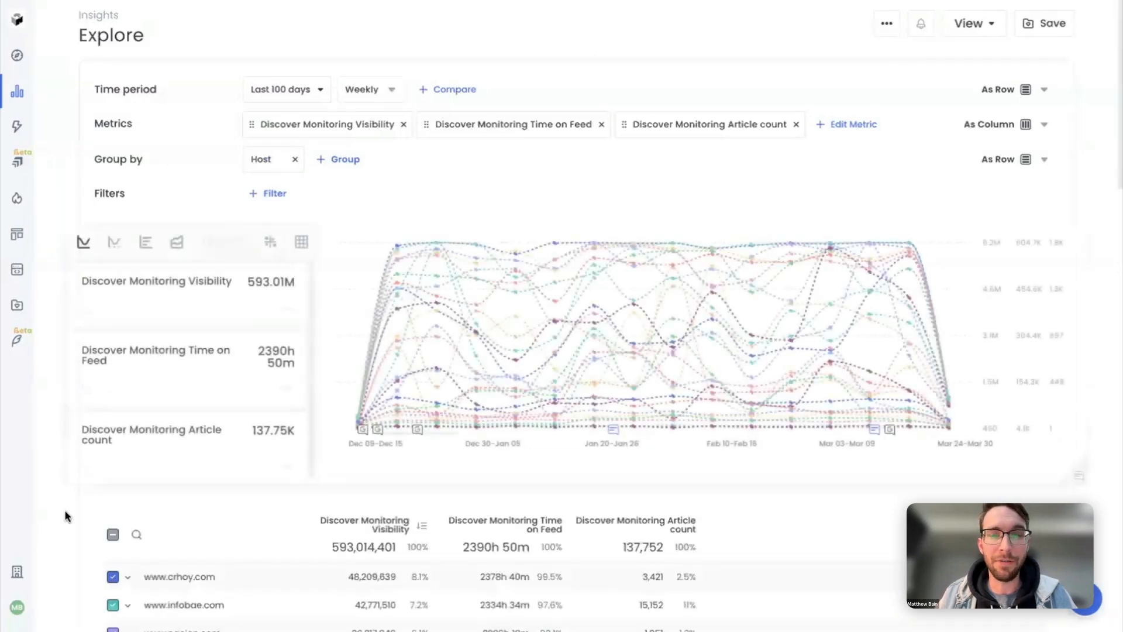
scroll(66, 512, "down", 3)
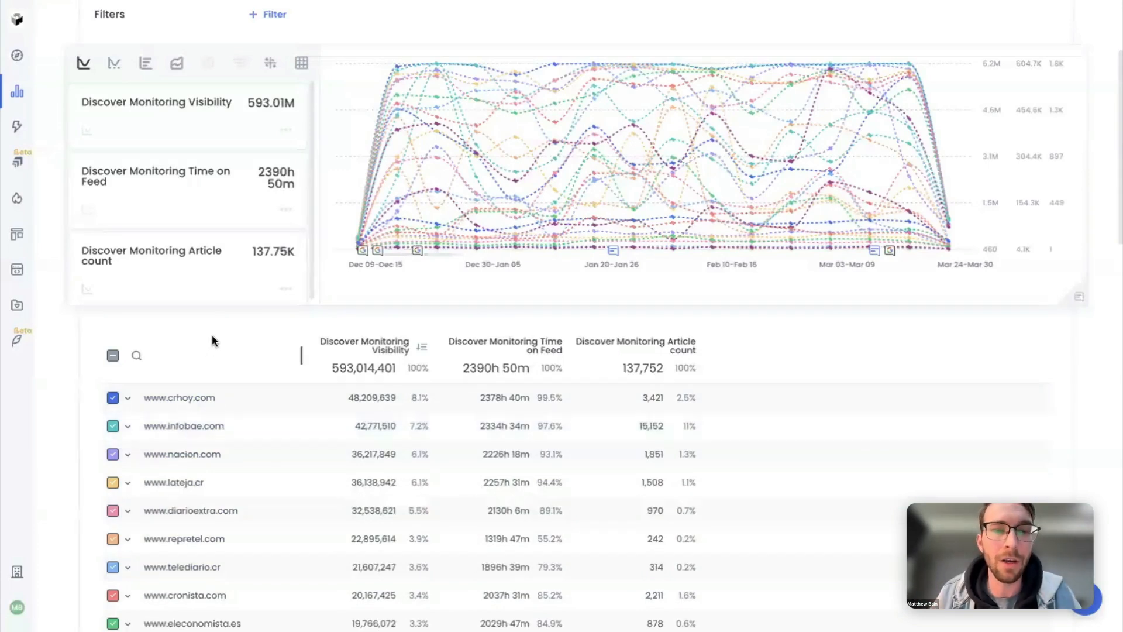
scroll(89, 354, "up", 2)
scroll(89, 356, "up", 1)
scroll(438, 200, "down", 1)
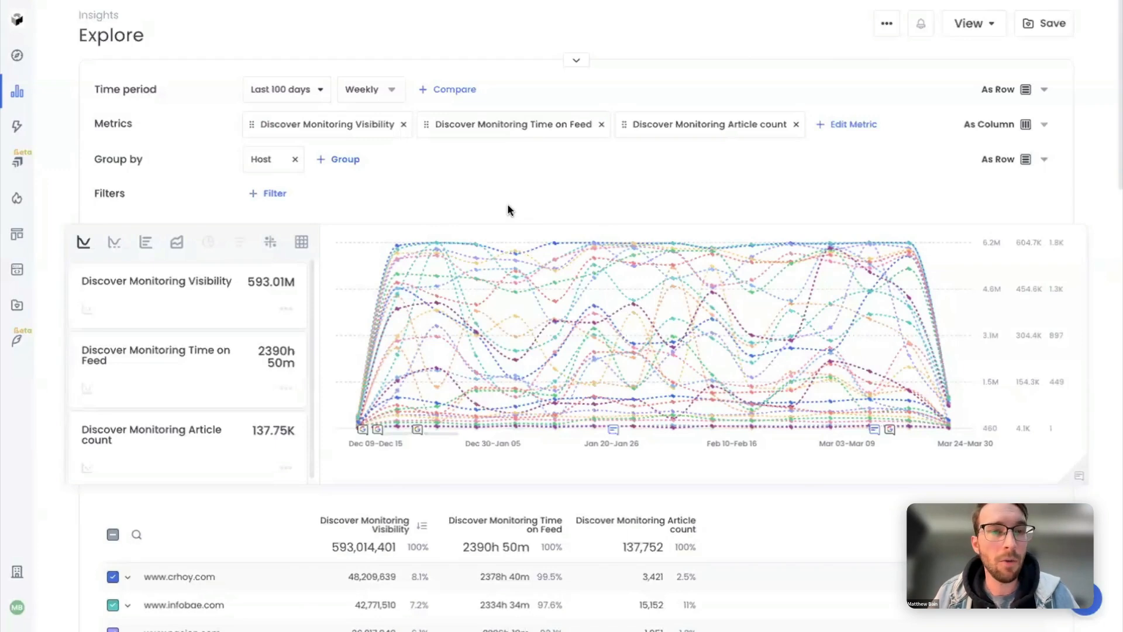
Filter the report to the Discover Monitoring Category equal to /Sports
left_click(275, 196)
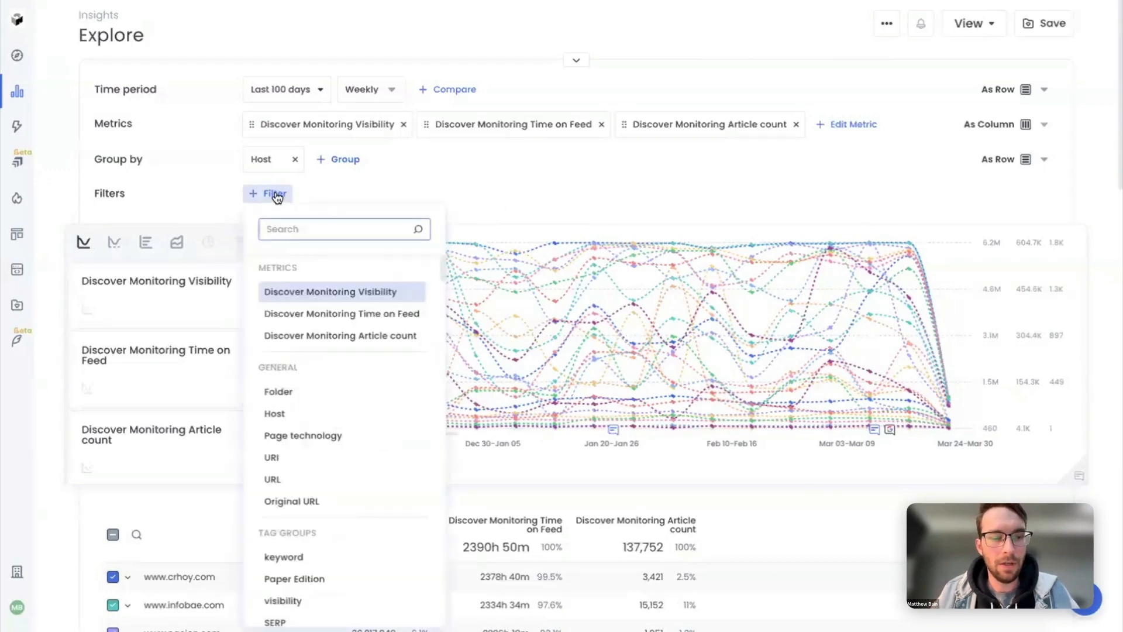
type("disc")
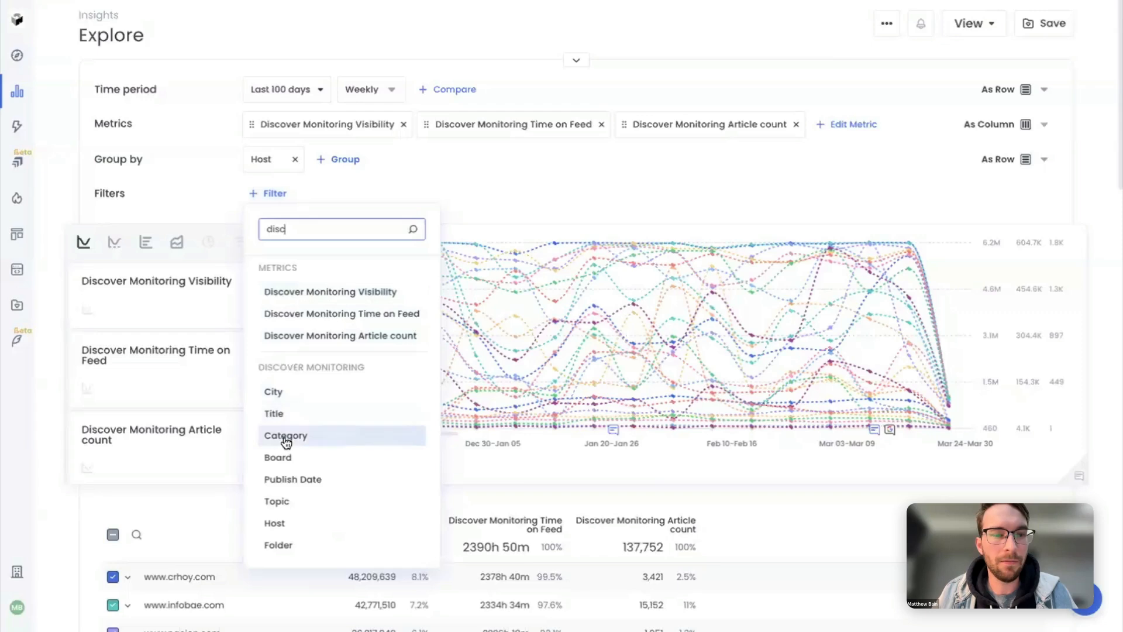
left_click(285, 436)
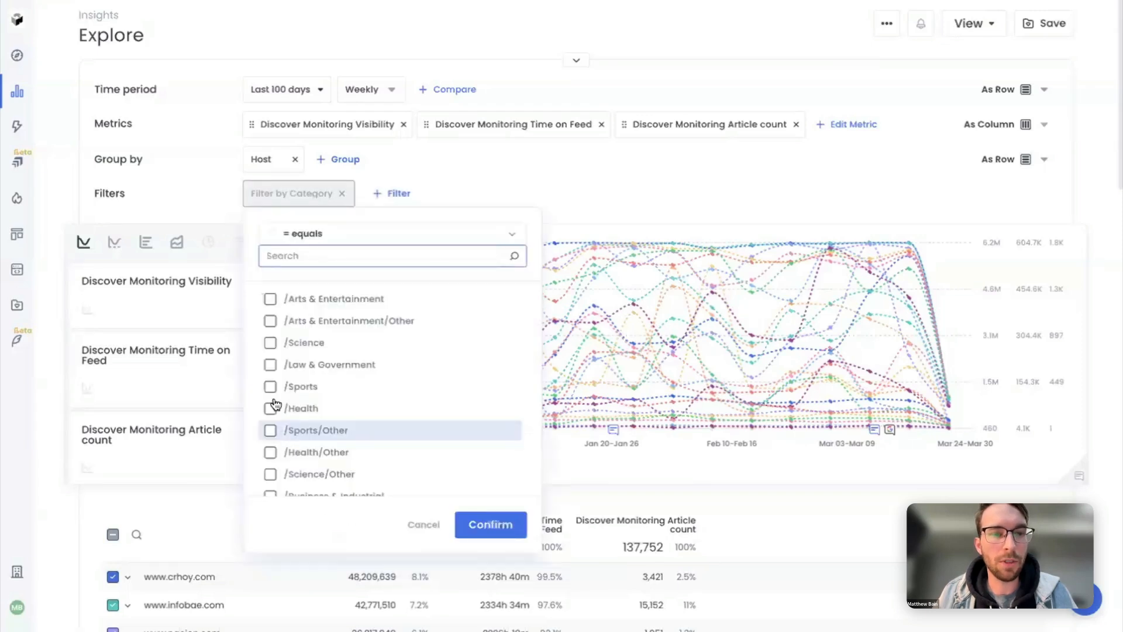
left_click(271, 387)
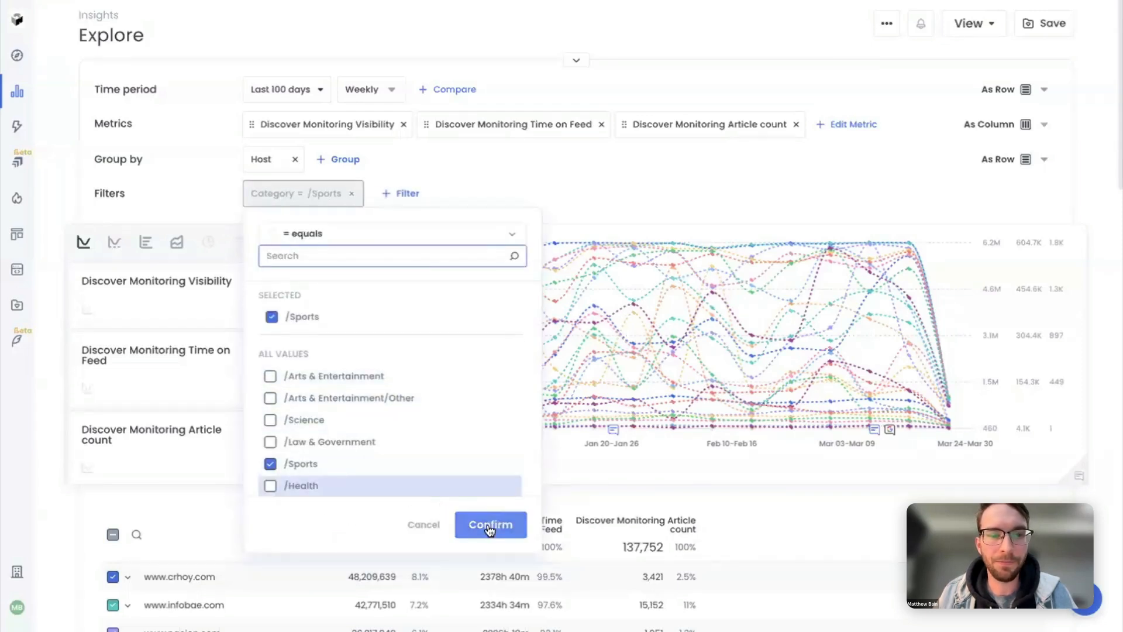
left_click(490, 525)
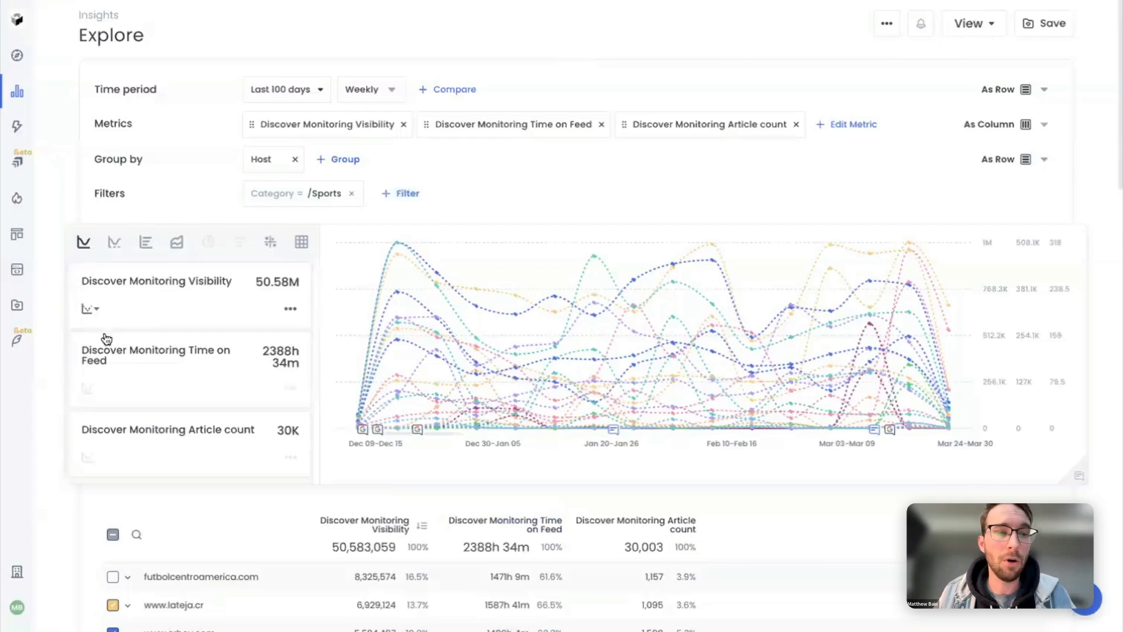
scroll(50, 371, "down", 1)
left_click(114, 453)
left_click(114, 453)
scroll(76, 468, "down", 2)
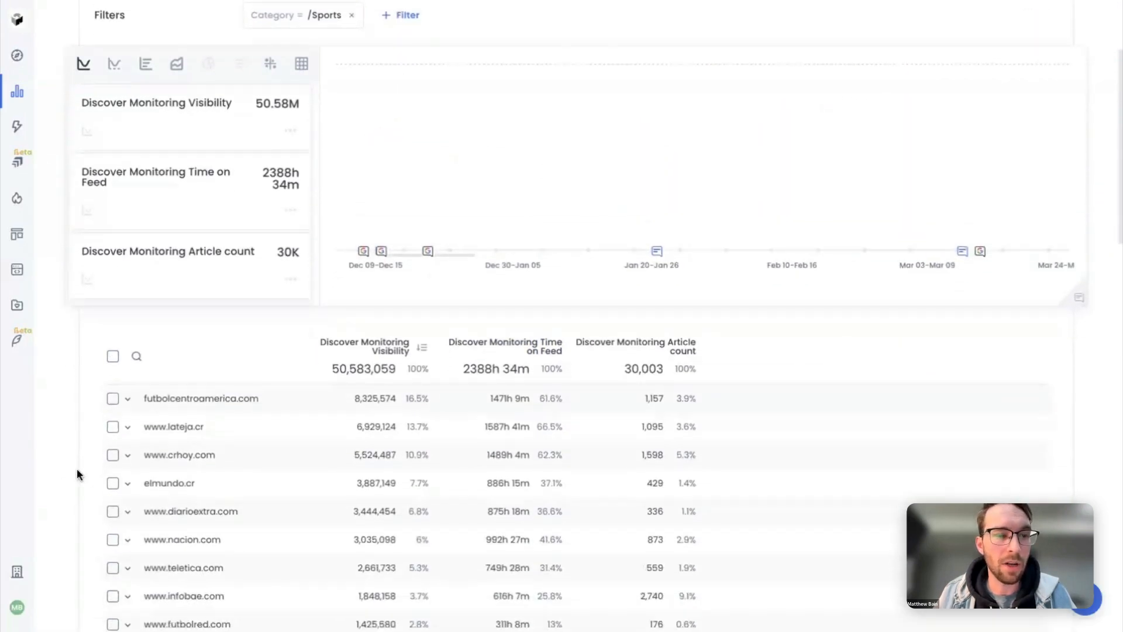
scroll(76, 471, "down", 1)
left_click(113, 469)
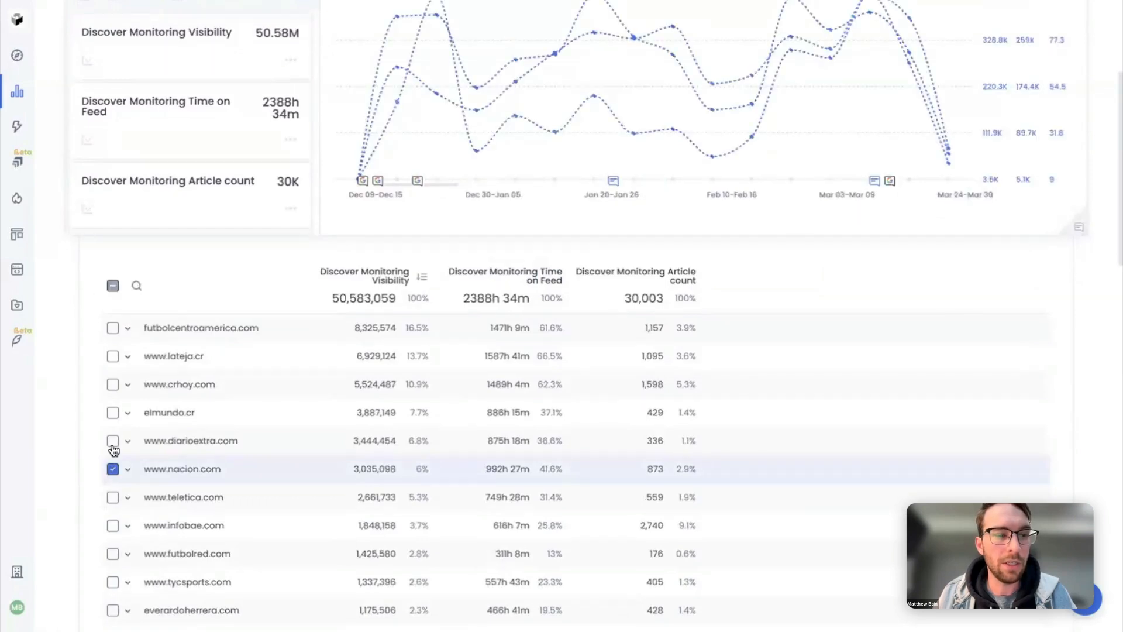
left_click(113, 440)
left_click(112, 498)
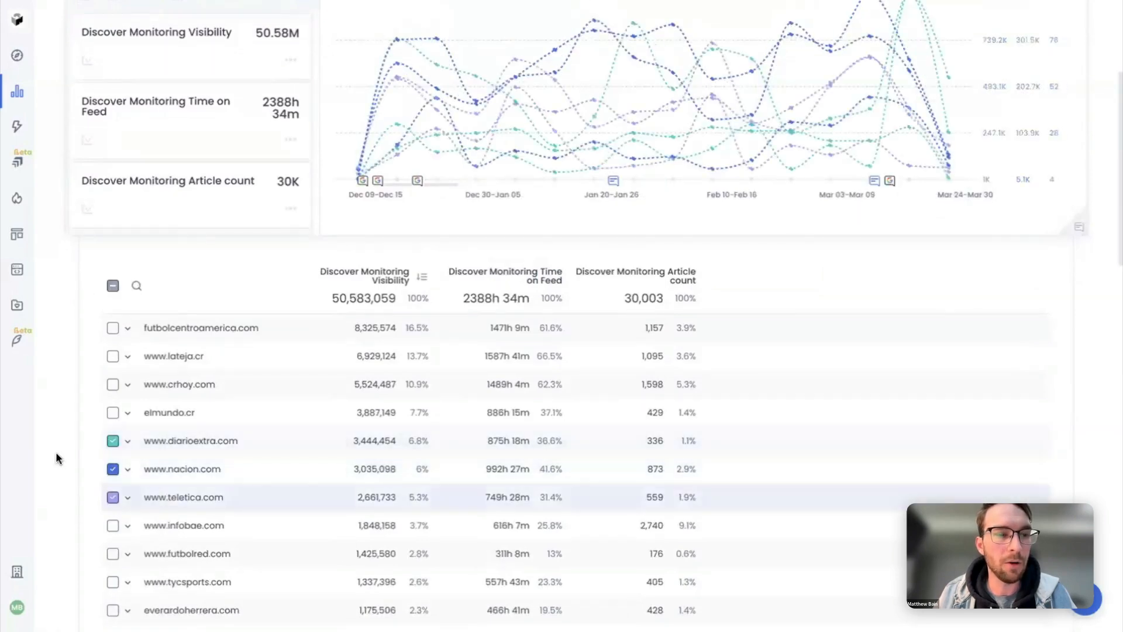
scroll(54, 449, "up", 3)
scroll(54, 449, "up", 2)
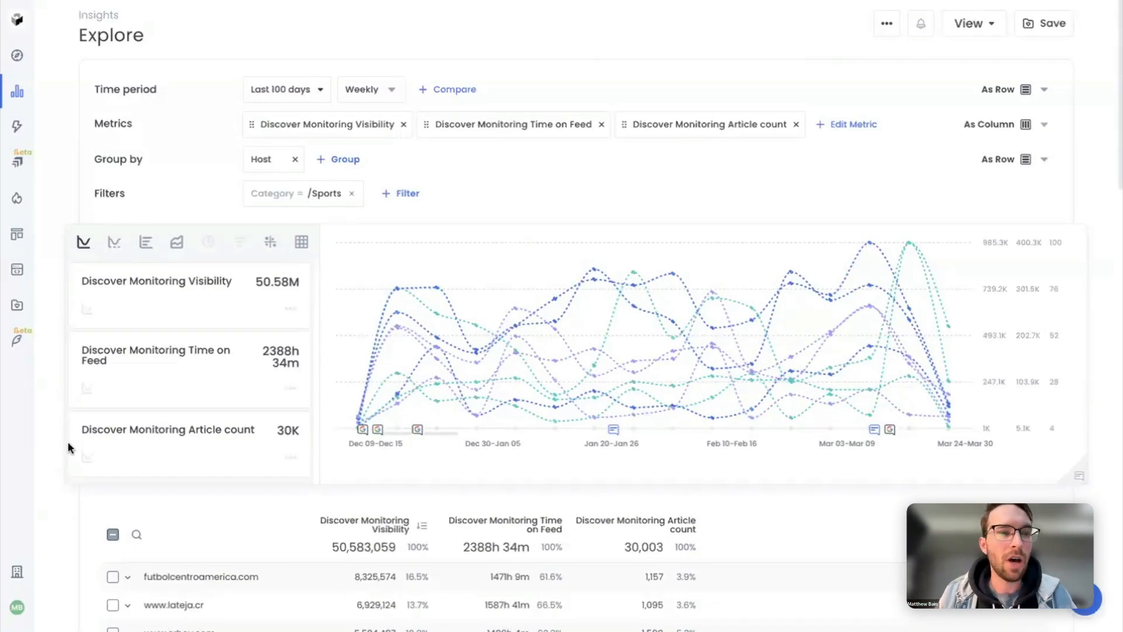
Hide Time on Feed and Article count from the chart and set Visibility's style to Line
left_click(168, 380)
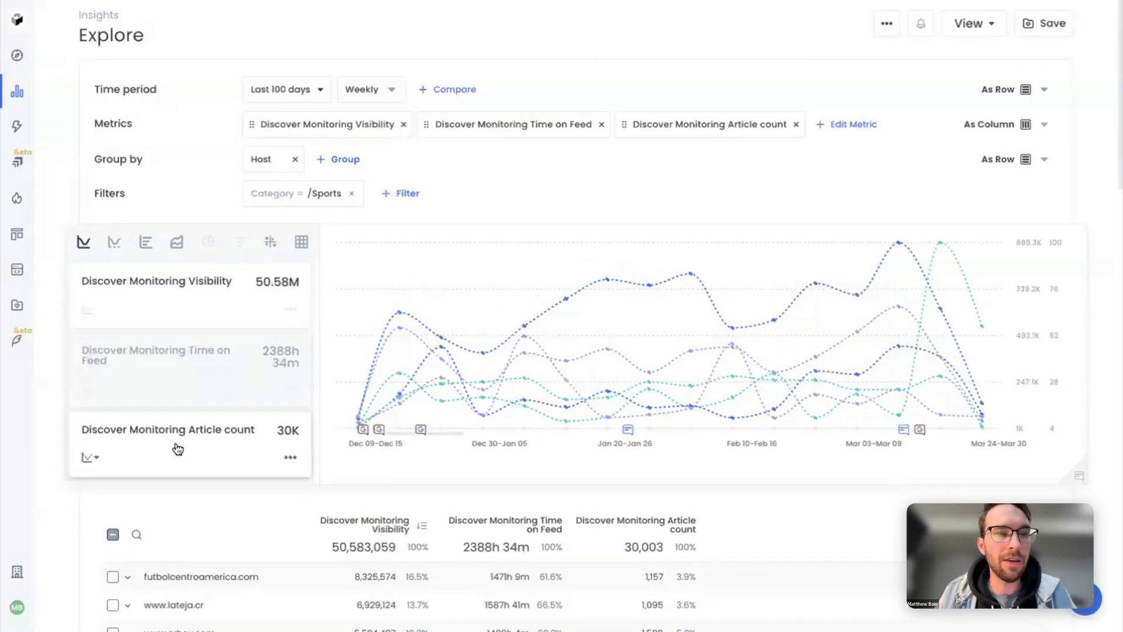
left_click(178, 448)
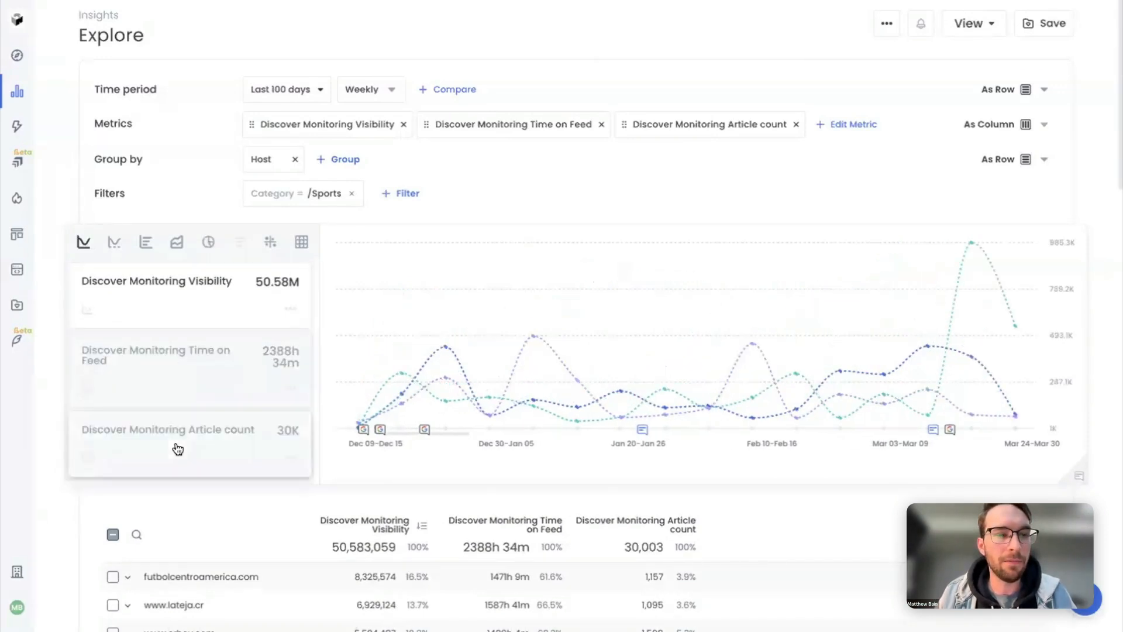
left_click(97, 311)
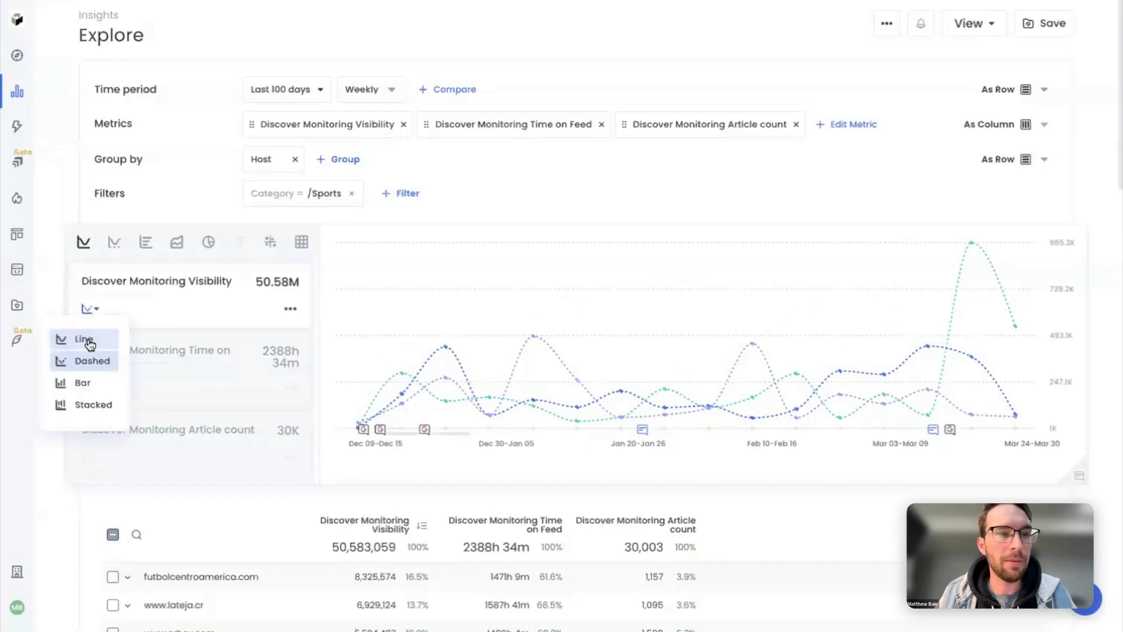
left_click(88, 340)
mouse_move(357, 400)
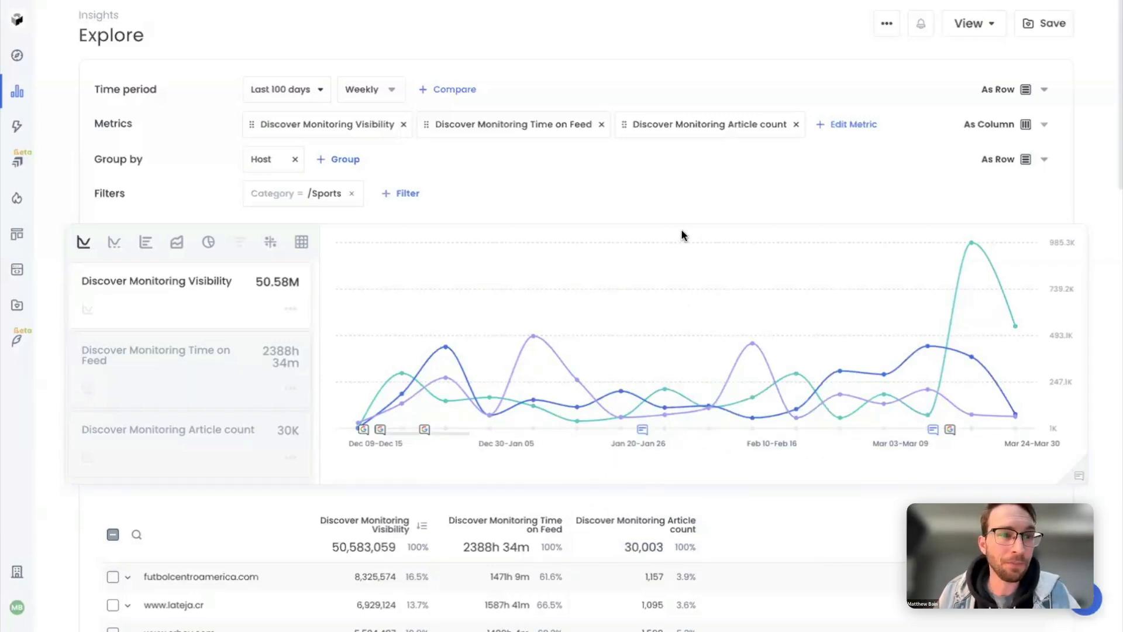
Switch the Visibility chart to an area chart and compare its Stacked and Area styles, ending on Area
left_click(177, 244)
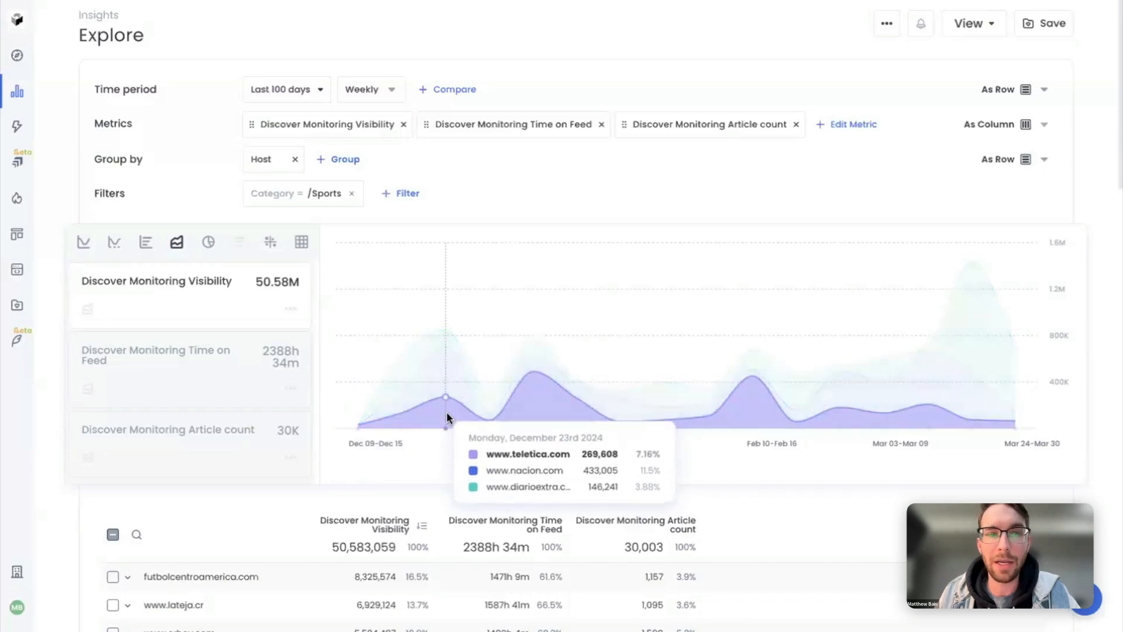
left_click(94, 311)
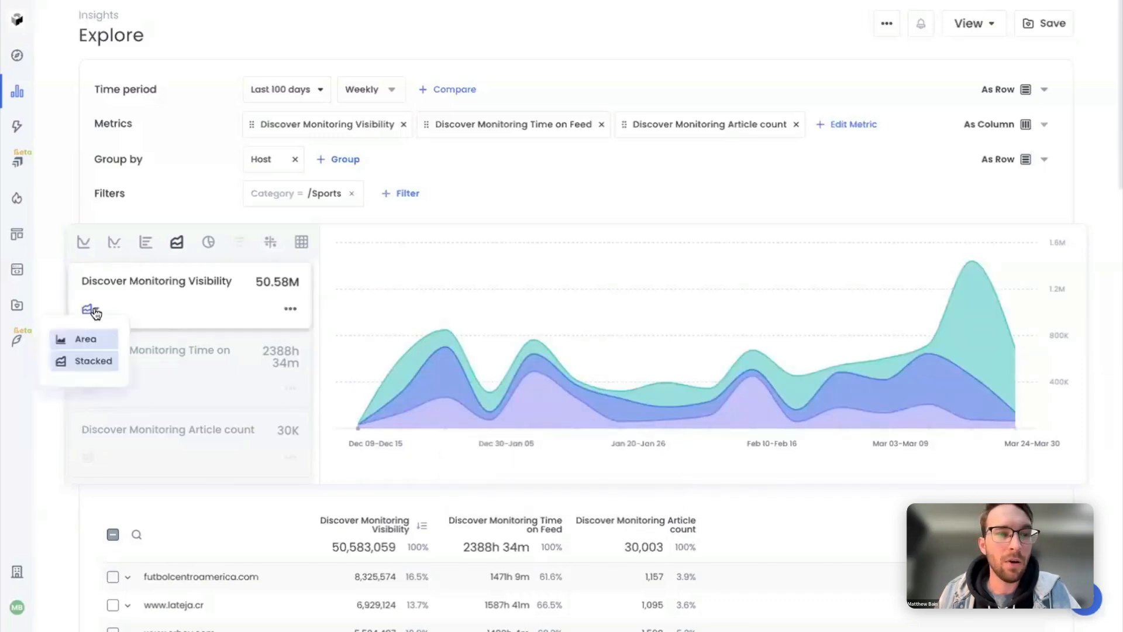
left_click(87, 341)
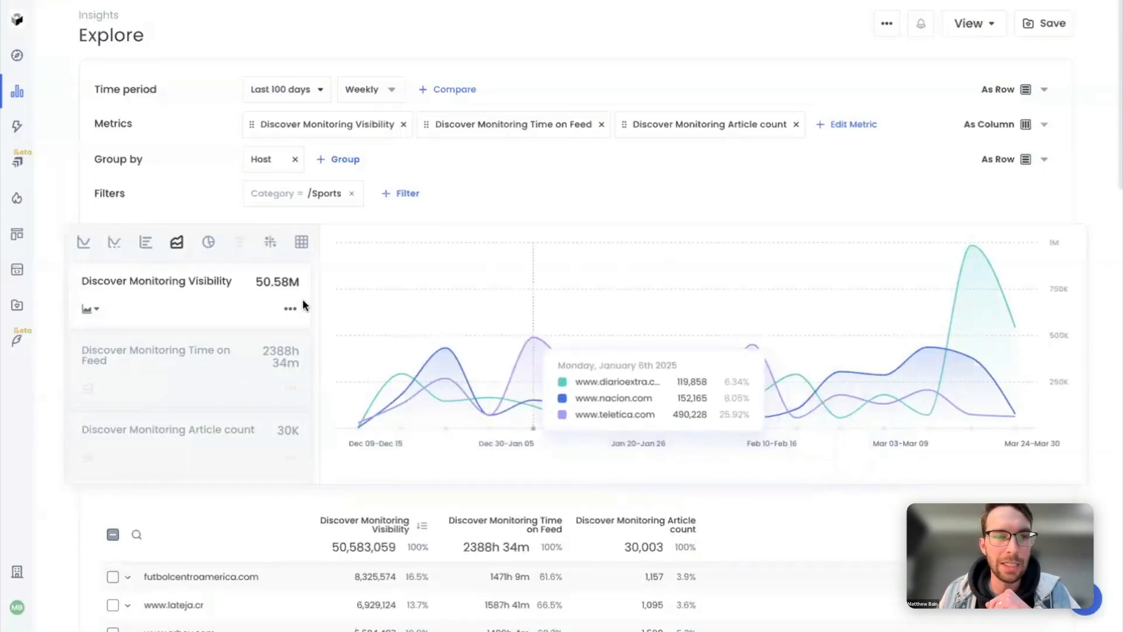
left_click(90, 308)
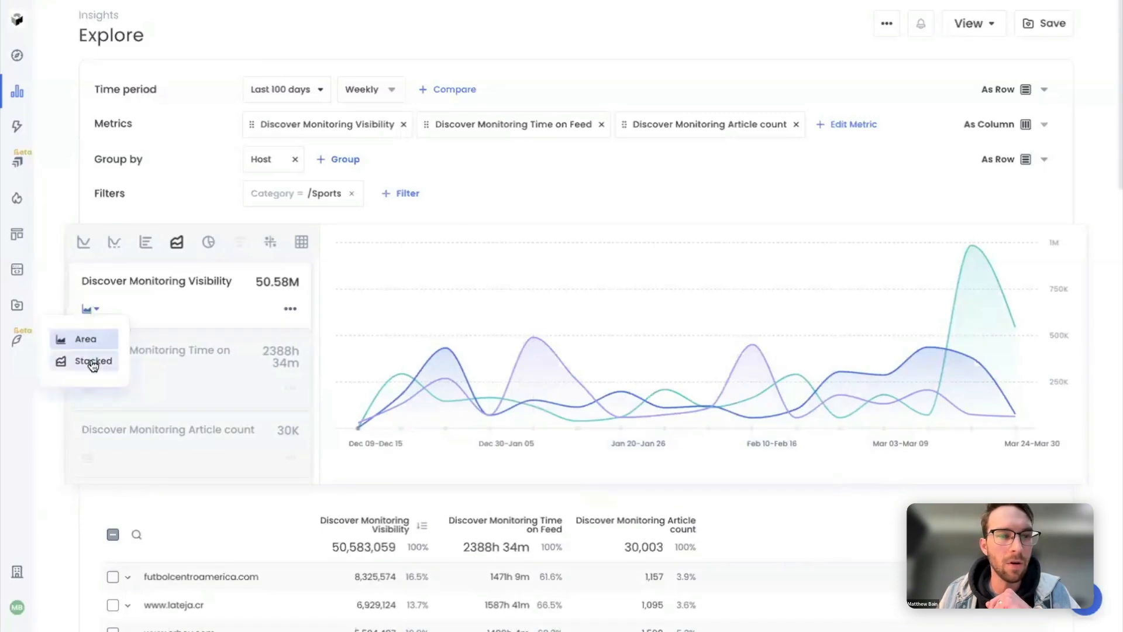
left_click(93, 360)
left_click(97, 310)
left_click(98, 335)
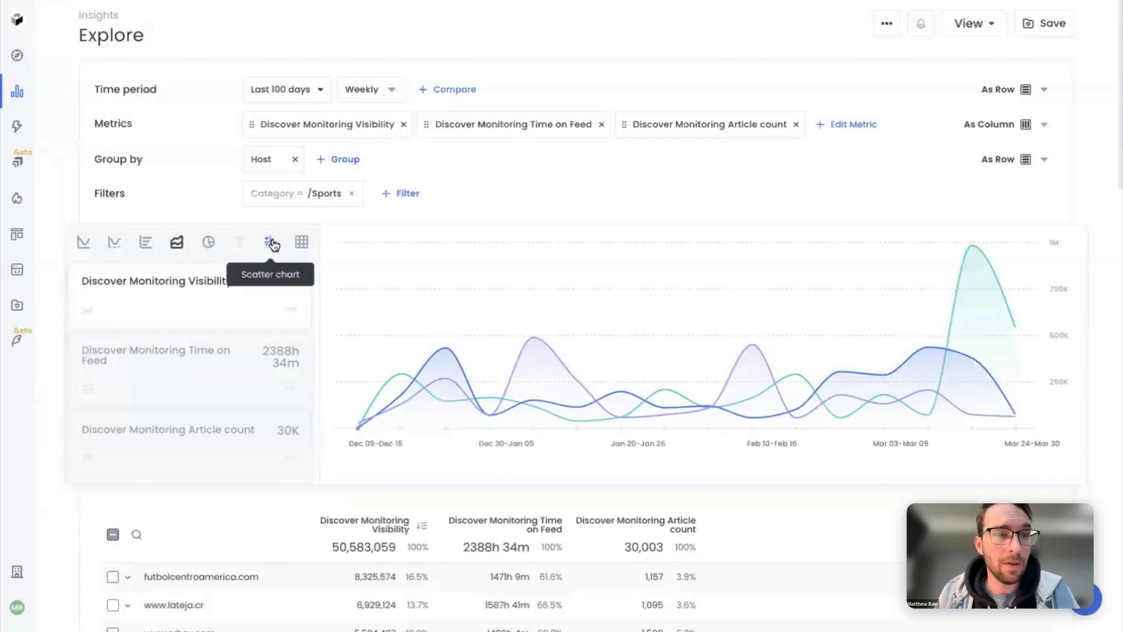
Chart Time on Feed and Article count instead of Visibility, trying the scatter chart before returning to the line chart
left_click(180, 366)
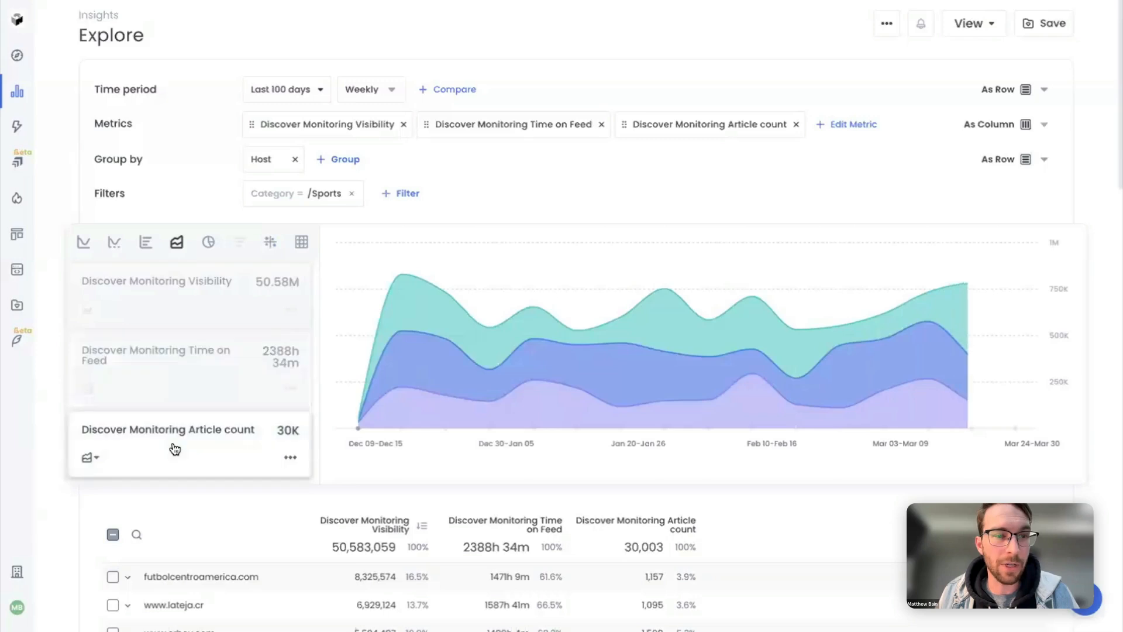
left_click(173, 448)
left_click(271, 245)
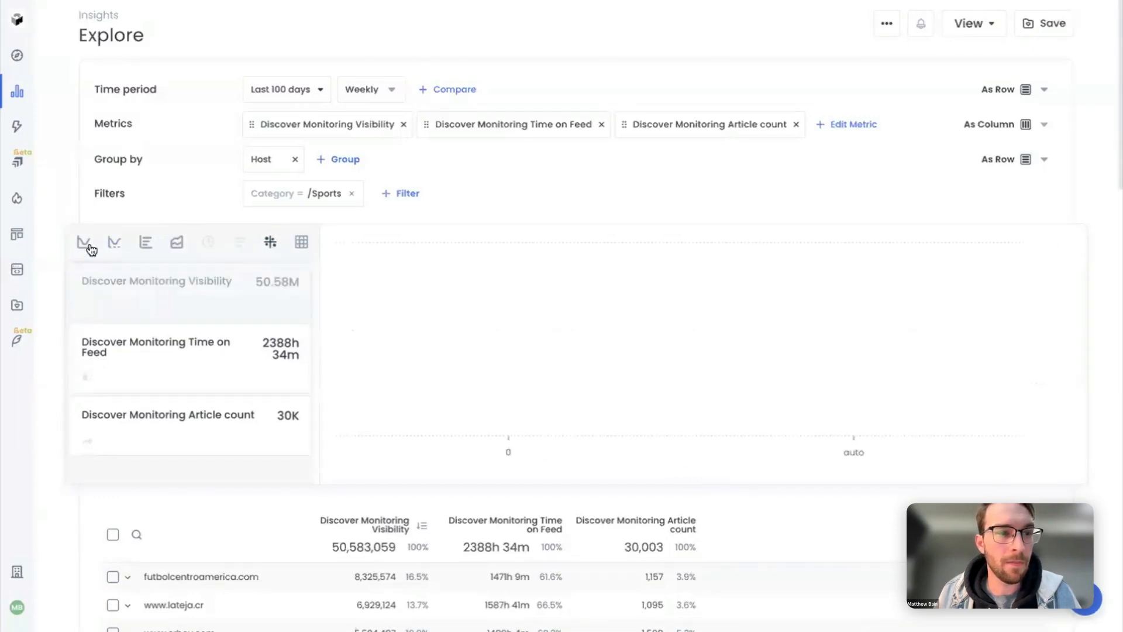
left_click(88, 244)
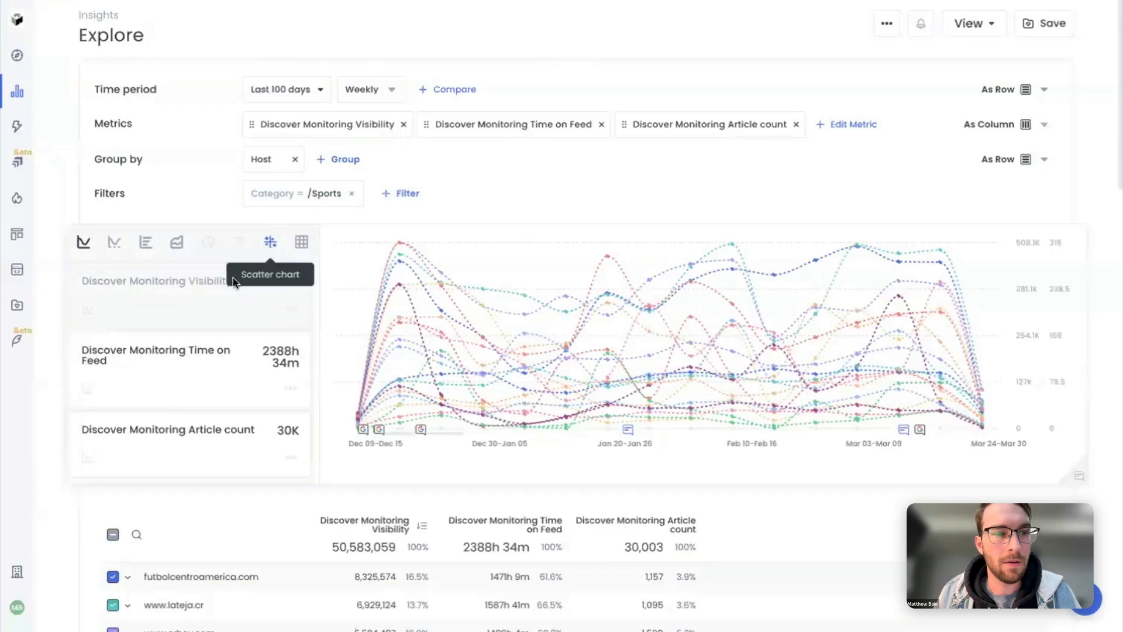
Plot the three Discover Monitoring metrics by host as a scatter chart, reloading the report, and check the uppermost bubble's details
left_click(271, 240)
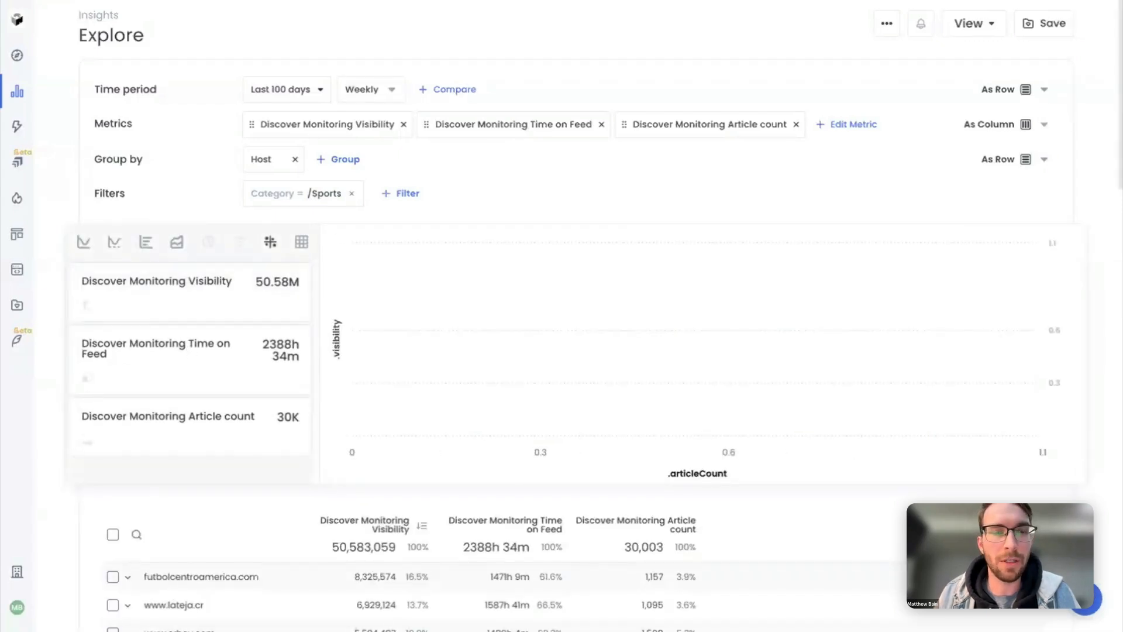
key("ctrl+r")
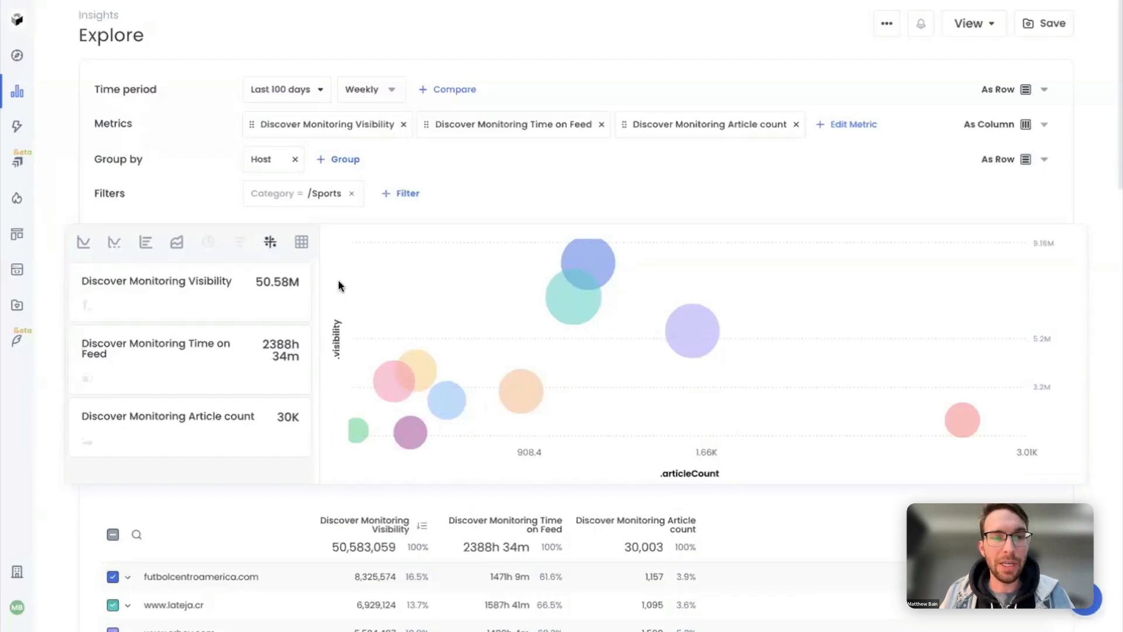
mouse_move(583, 261)
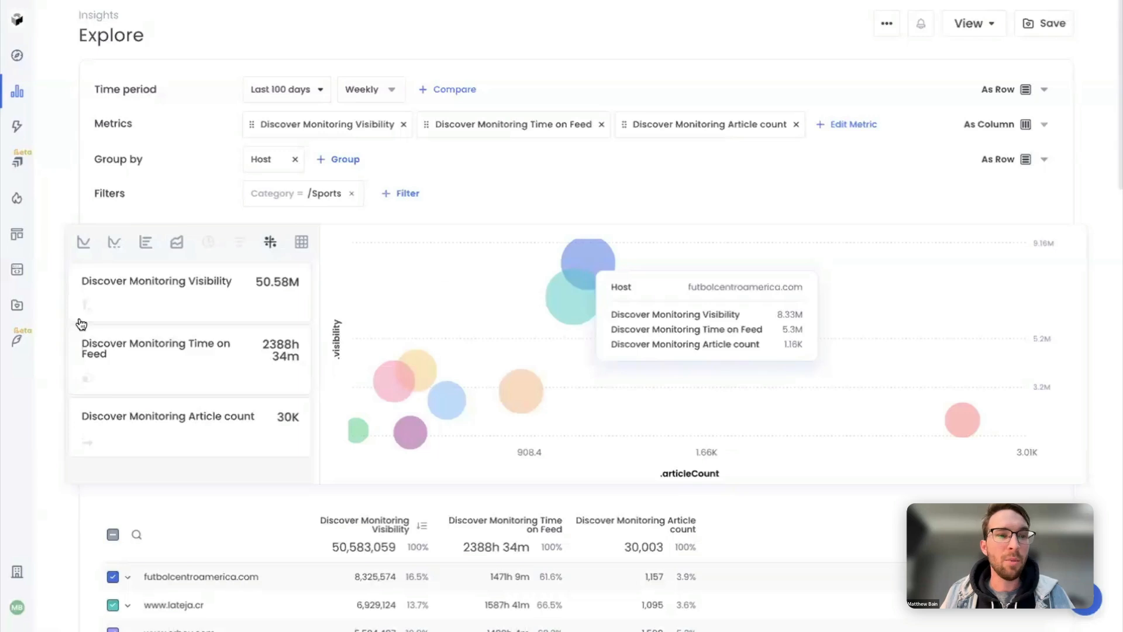
Assign Discover Monitoring Time on Feed to the scatter chart's X-axis and inspect the bubbles with the highest visibility
left_click(97, 307)
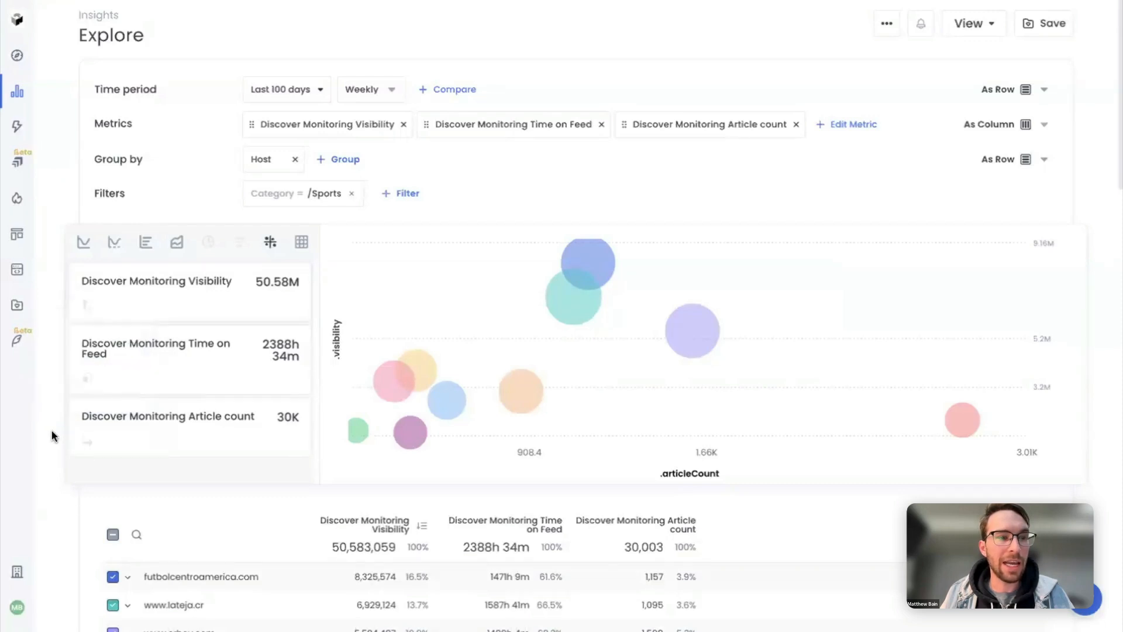
left_click(92, 377)
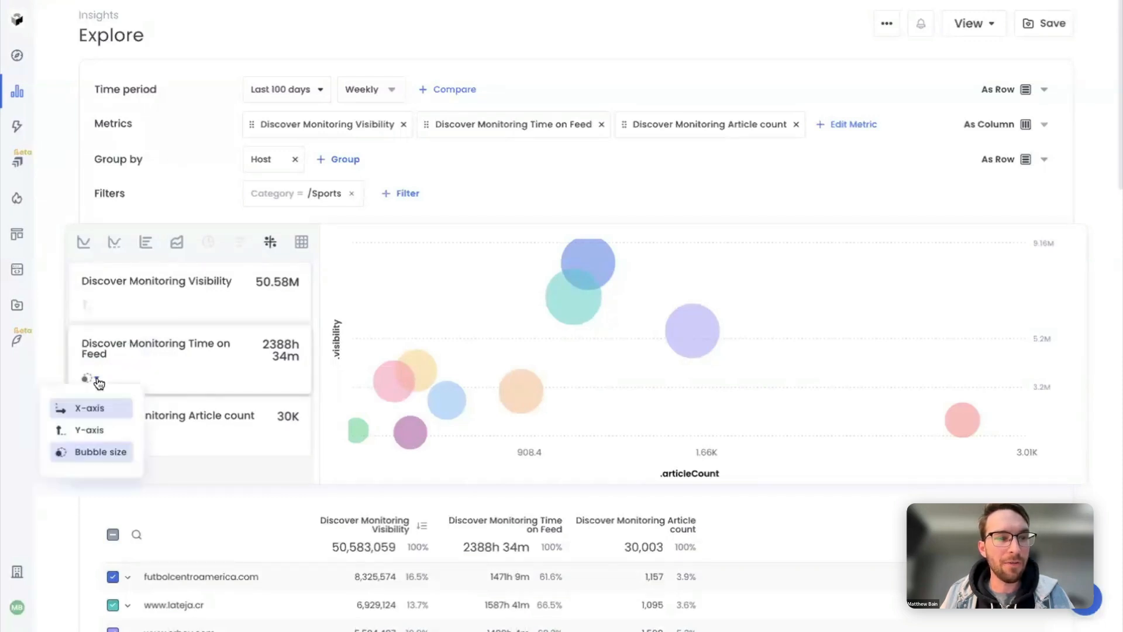
left_click(92, 408)
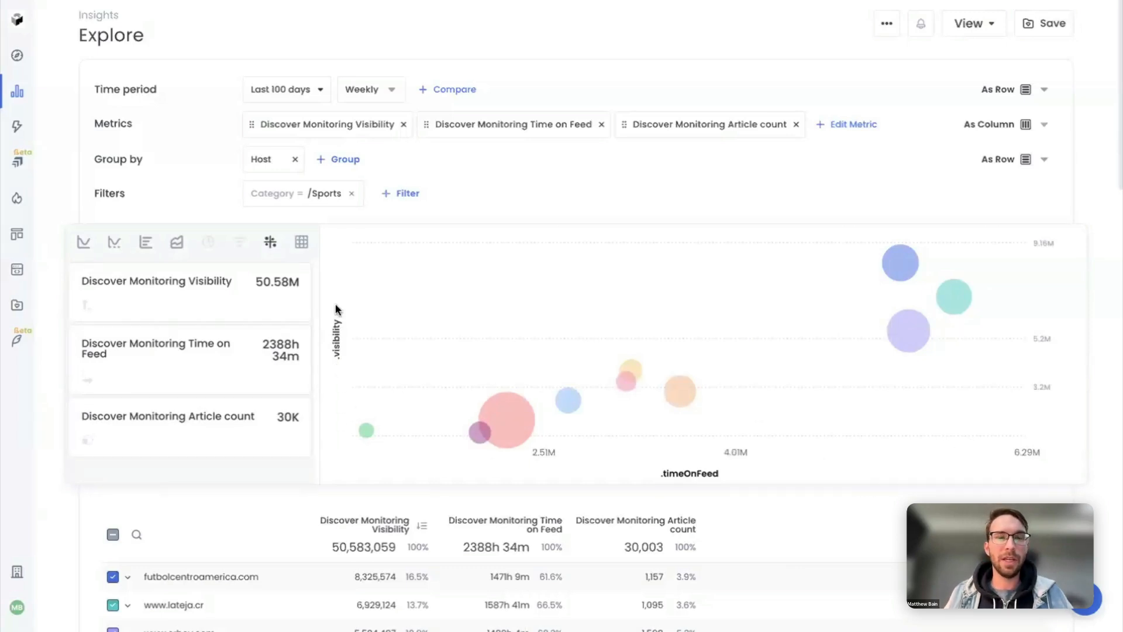
mouse_move(908, 275)
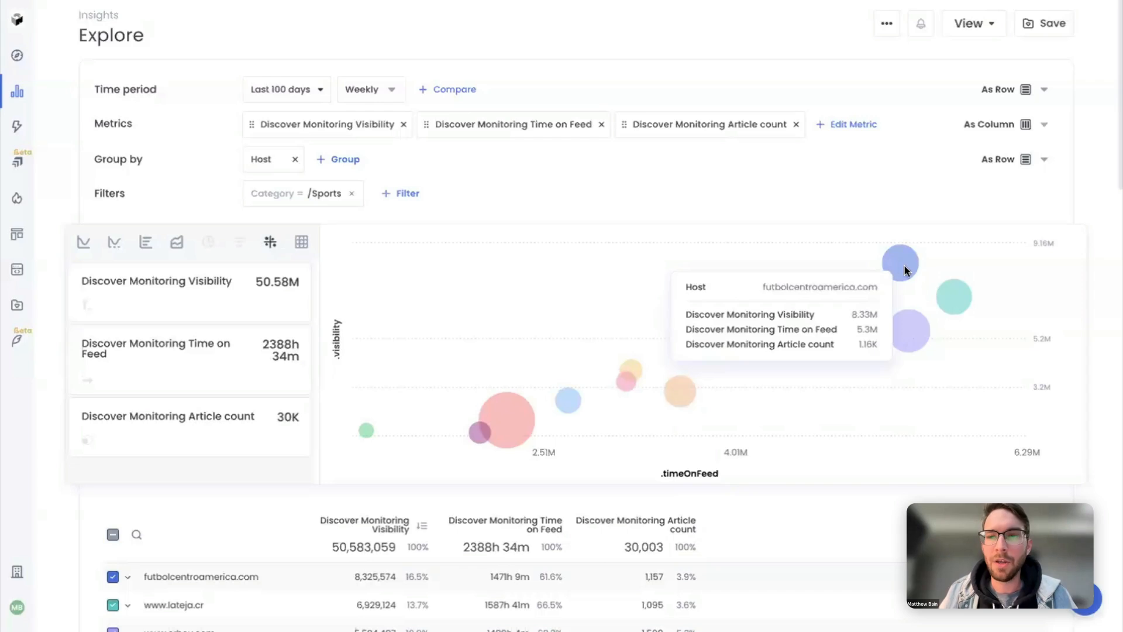
mouse_move(952, 296)
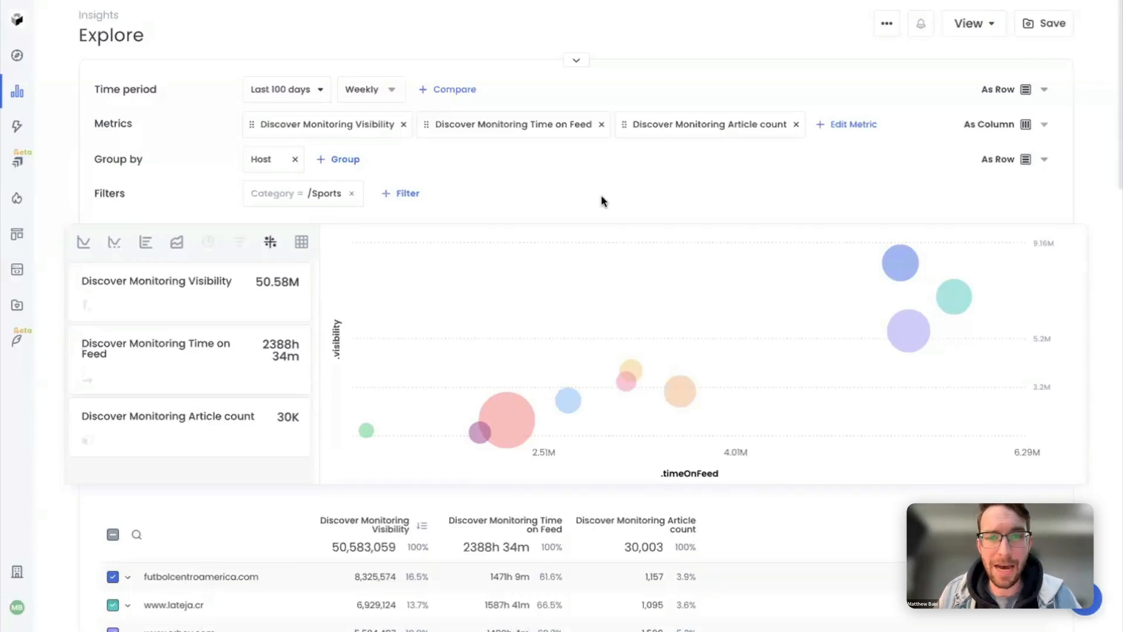
Save the report as "Discover Competition - Sports" in the Dashboard Home workspace
left_click(1052, 29)
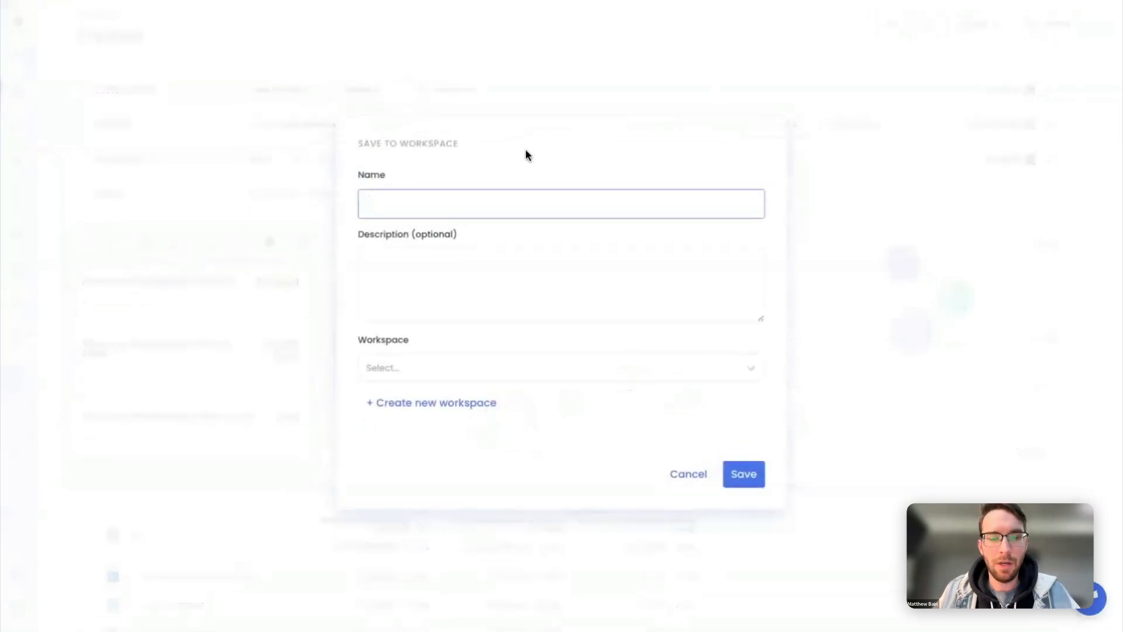
type("Disc")
left_click(486, 239)
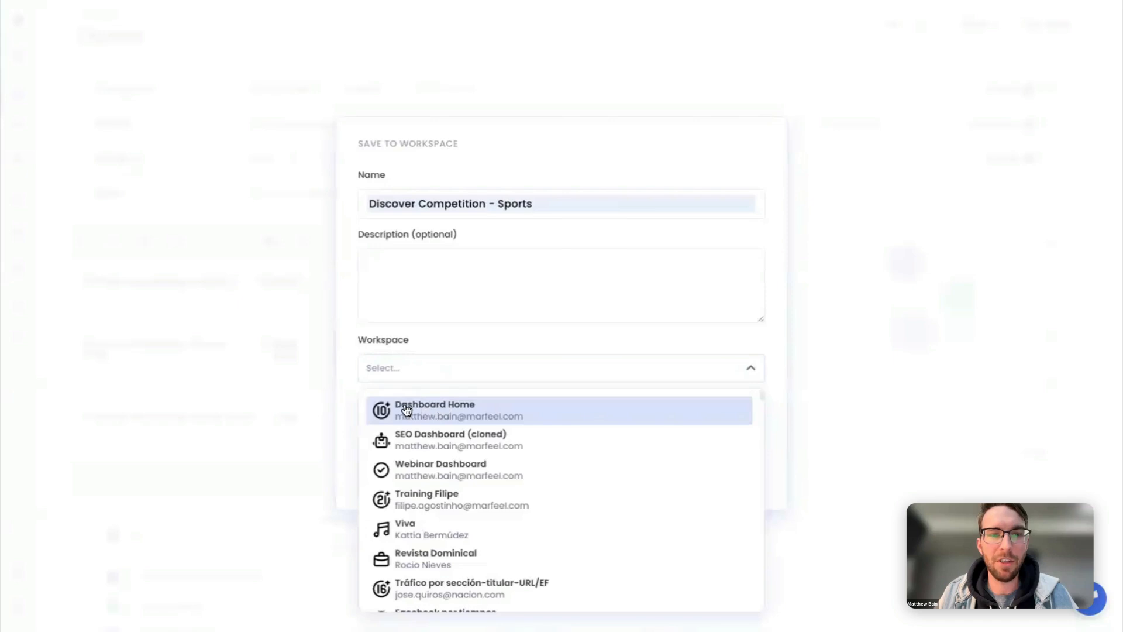
left_click(446, 410)
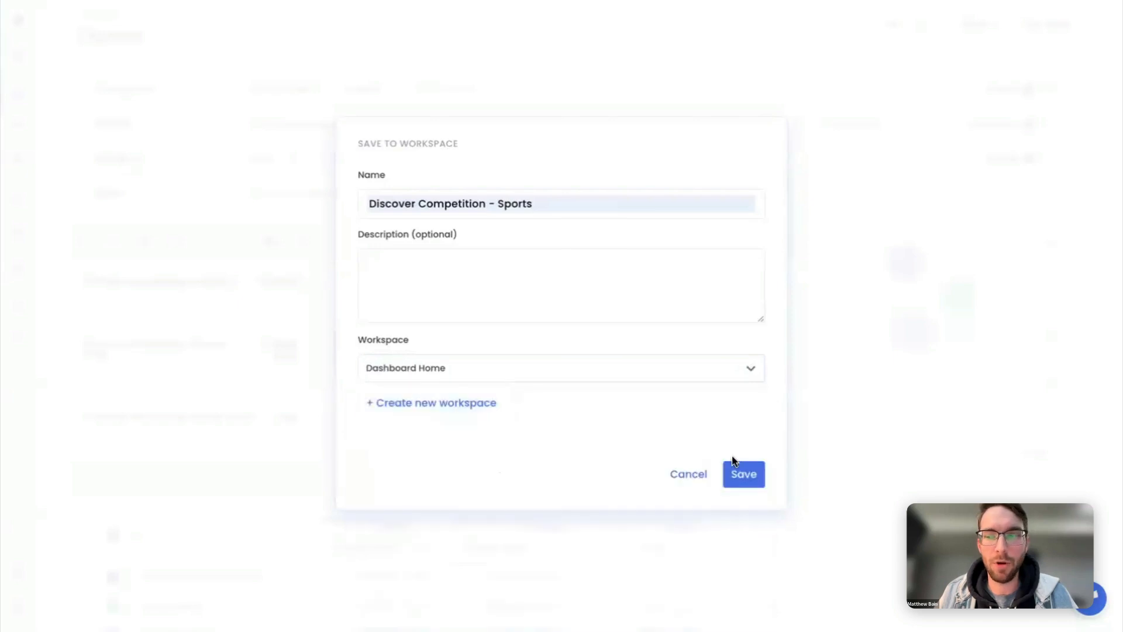
left_click(755, 481)
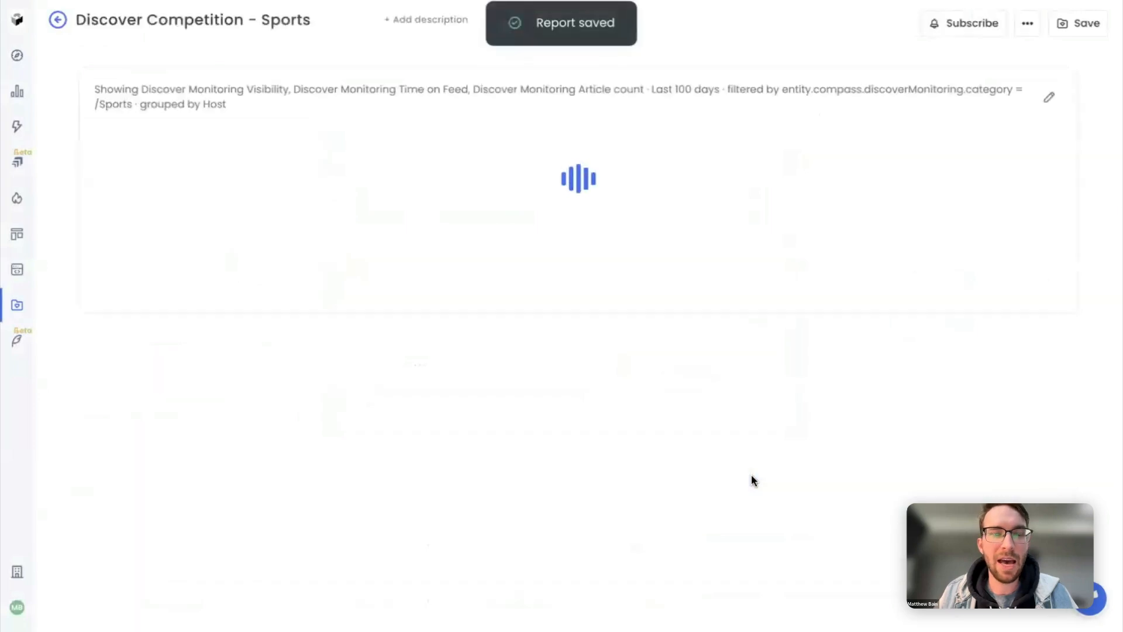
Show the Dashboard Home workspace as cards and enlarge the Discover Competition - Sports card to full width and greater height
mouse_move(17, 304)
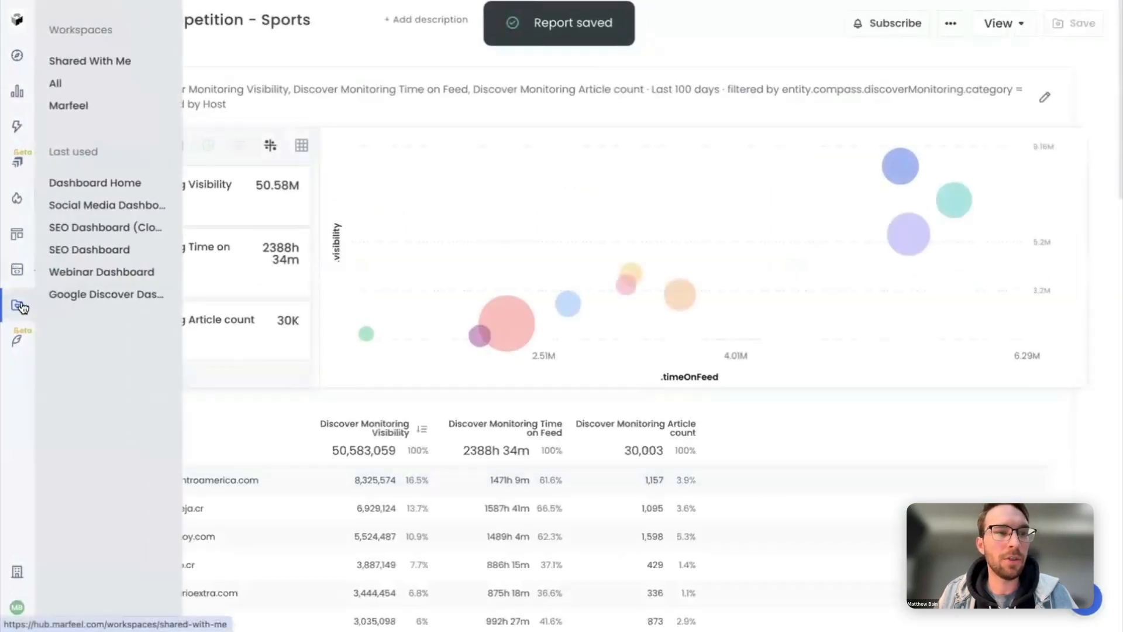
left_click(92, 185)
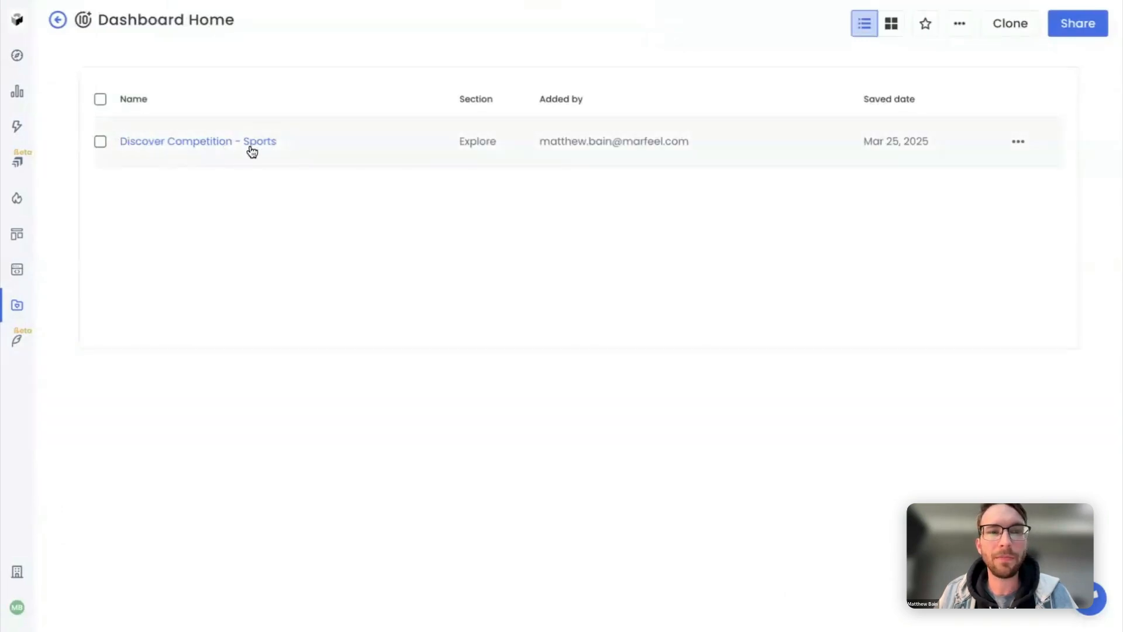
left_click(893, 26)
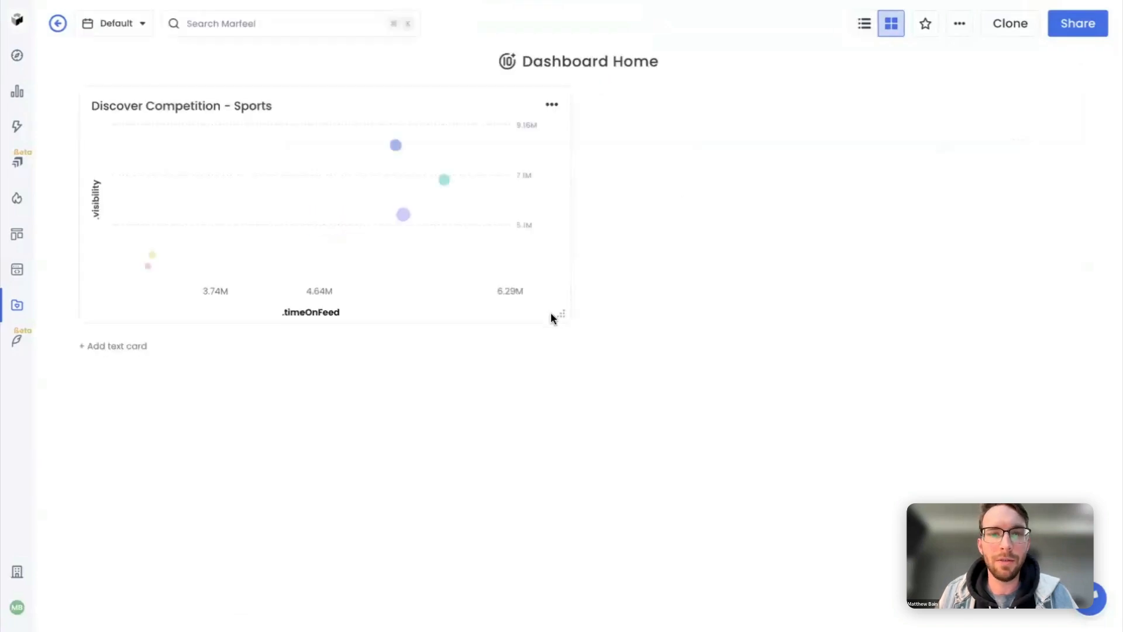
left_click_drag(559, 317, 1075, 509)
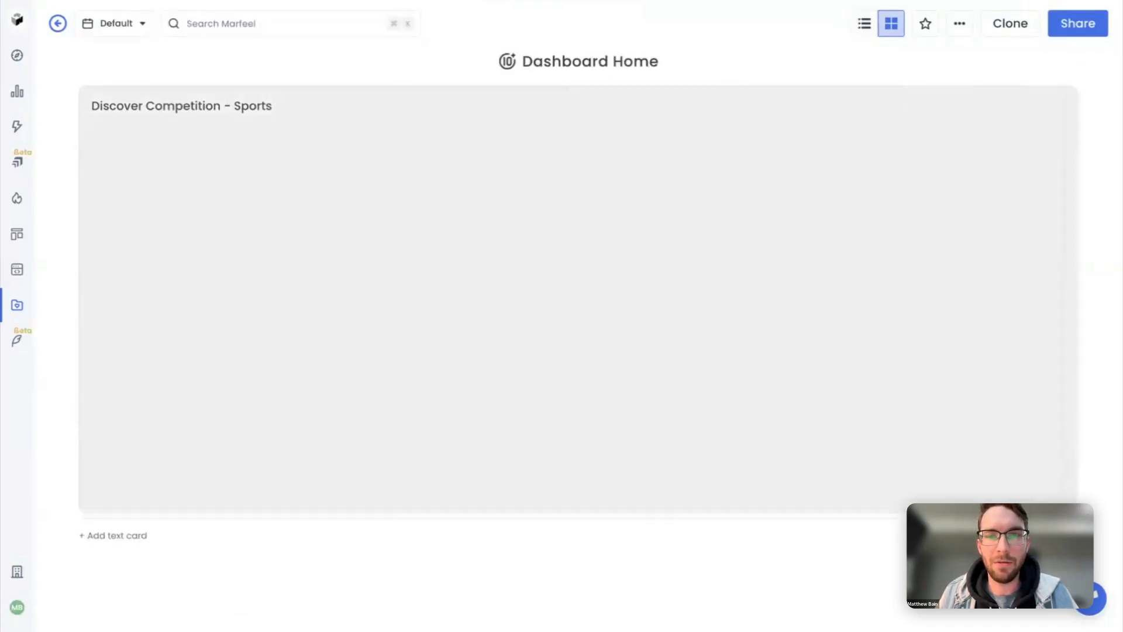
Display the host data table below the scatter chart on the Discover Competition - Sports card
left_click(1061, 109)
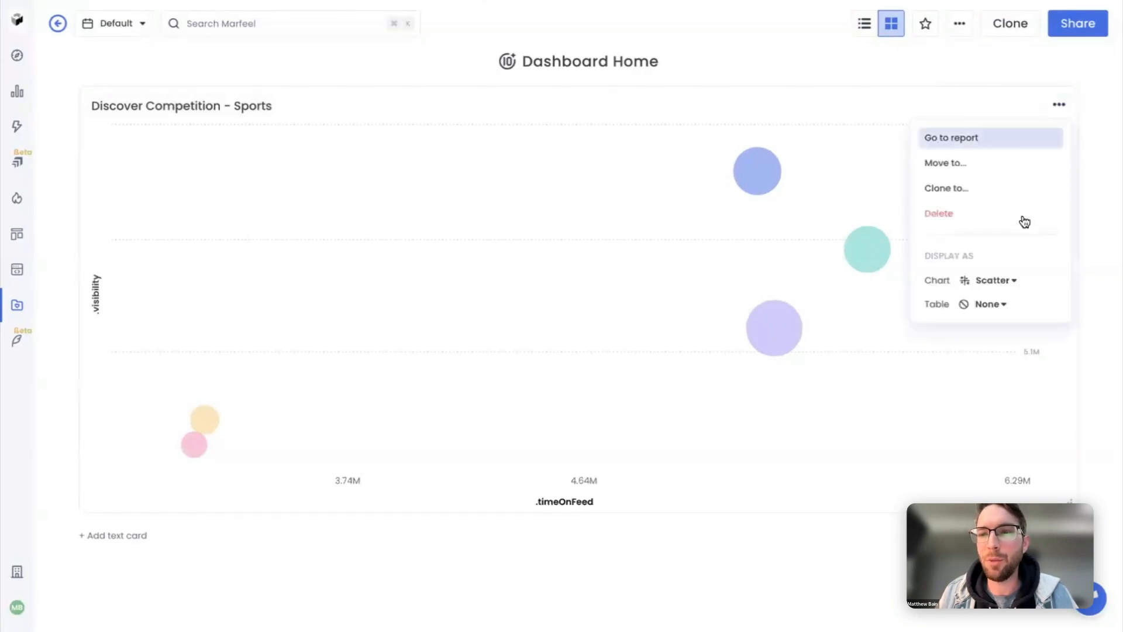
left_click(992, 305)
left_click(988, 362)
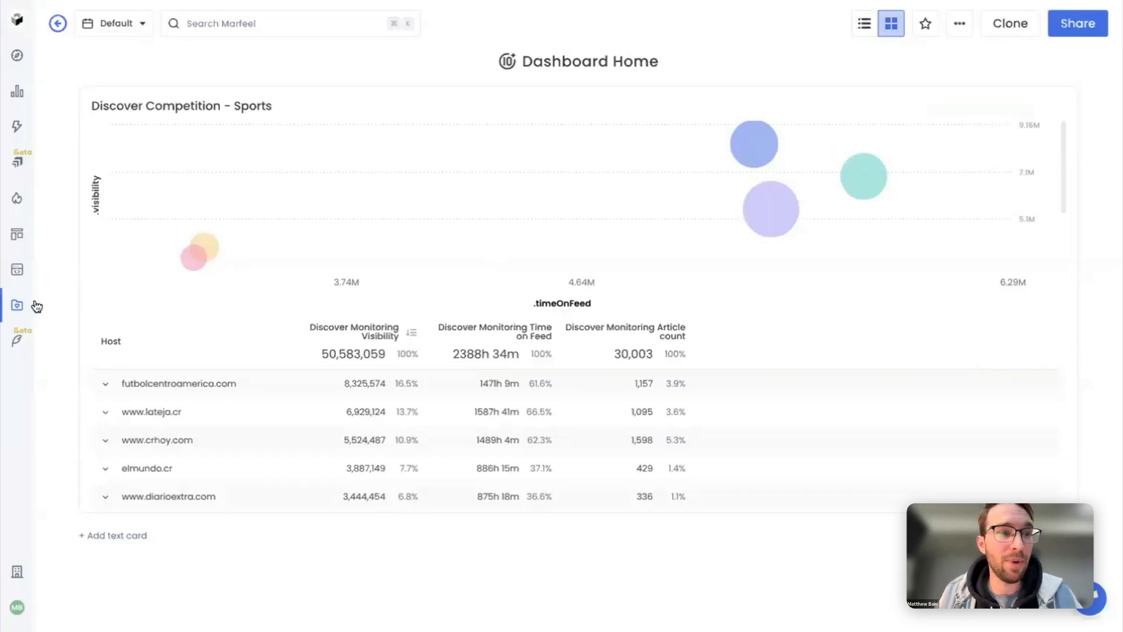
Open the Webinar Dashboard from the workspaces listed under Shared With Me
mouse_move(19, 306)
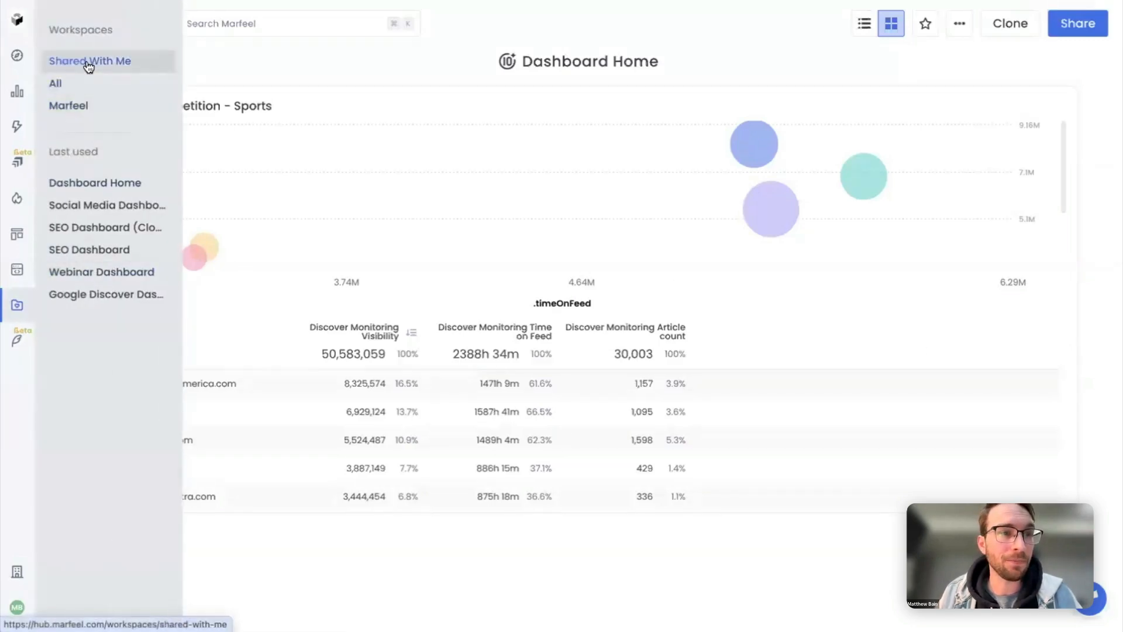
left_click(88, 64)
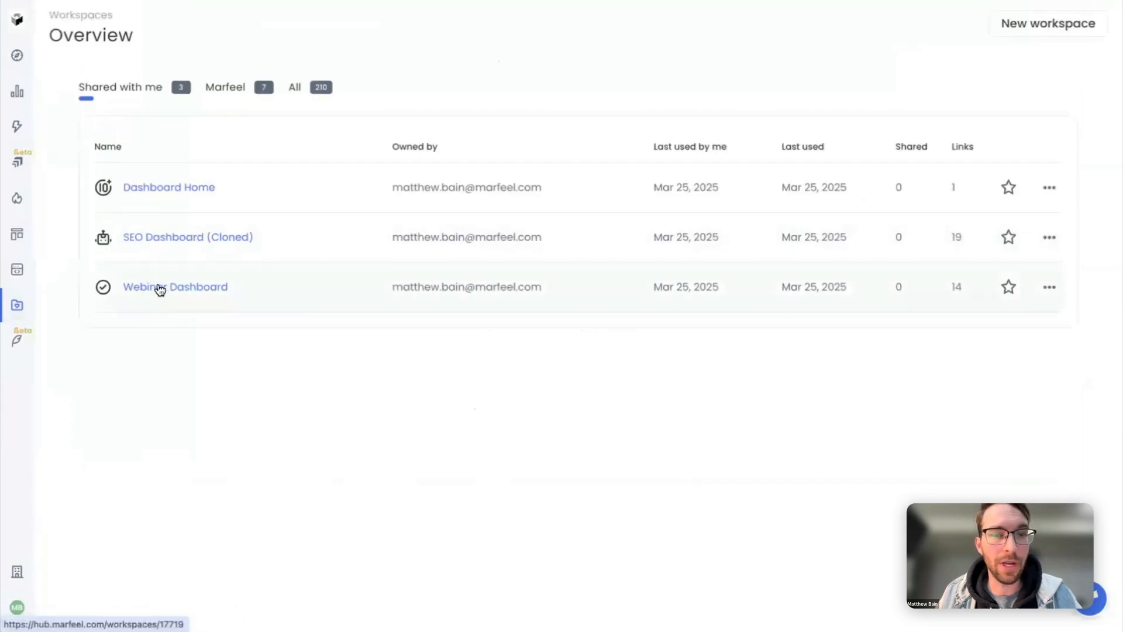
left_click(171, 289)
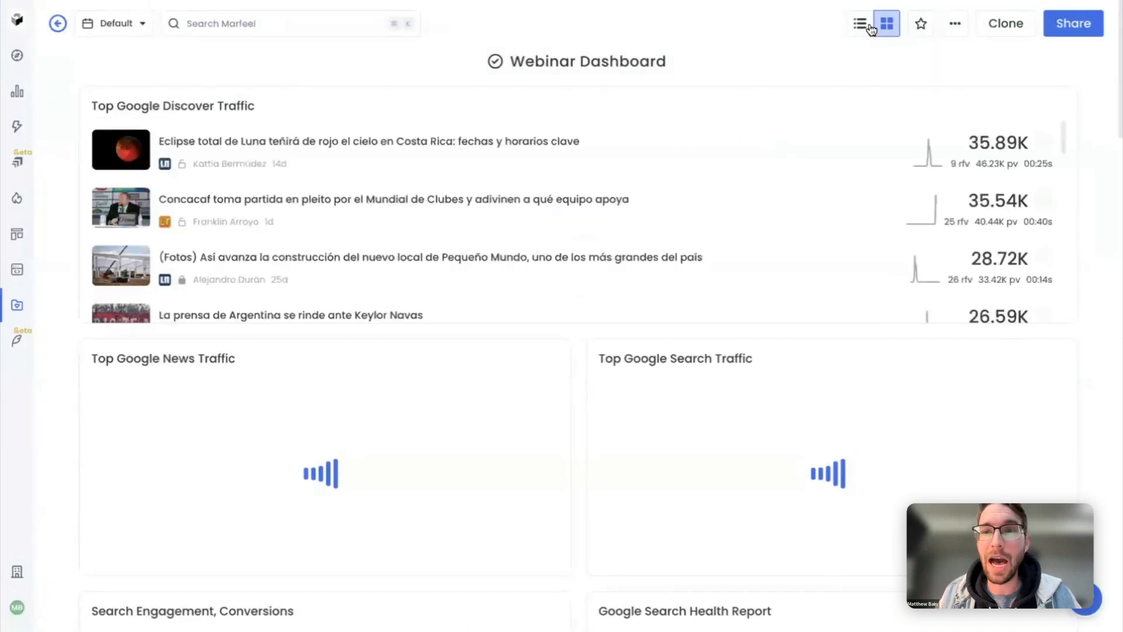
Review the Webinar Dashboard's saved reports as a list, and look through all its cards in the grid view
left_click(864, 27)
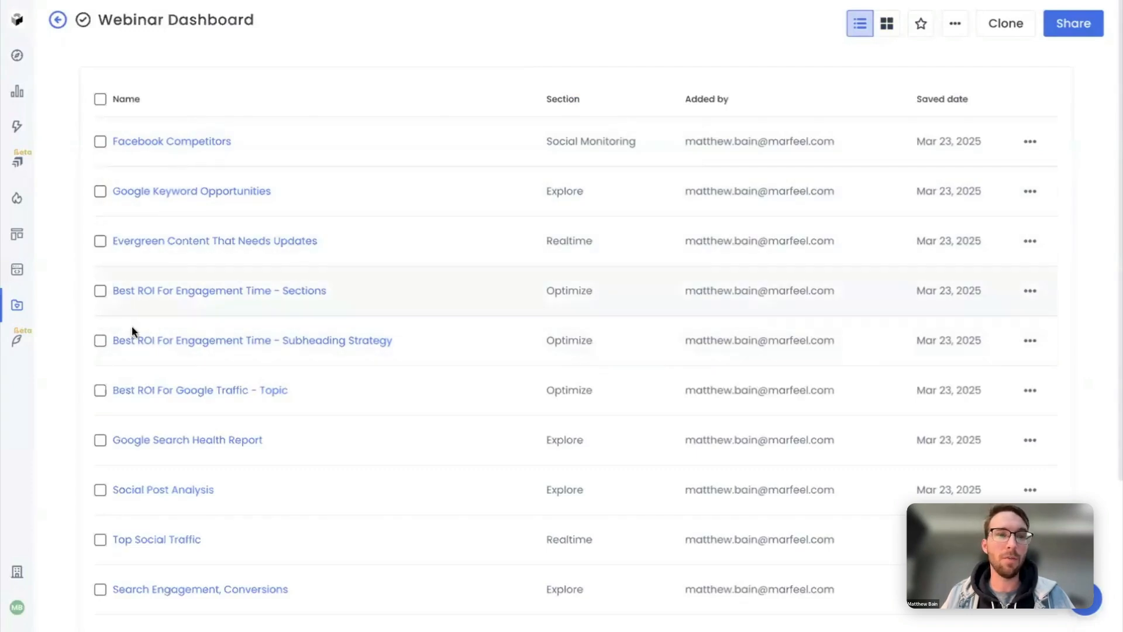
scroll(207, 342, "down", 2)
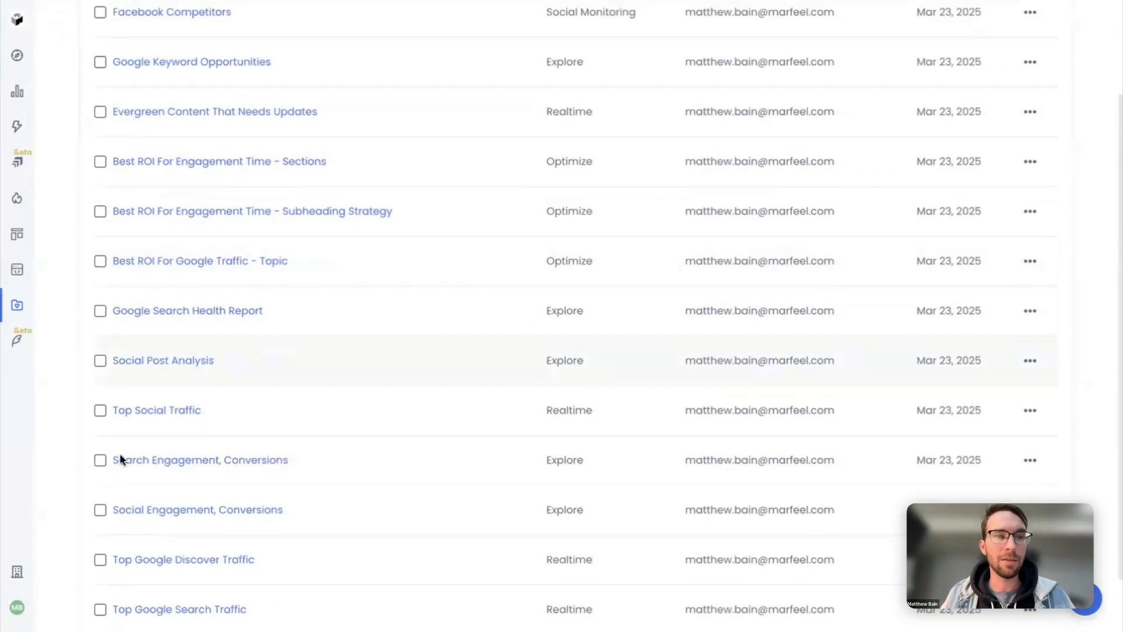
scroll(759, 338, "up", 2)
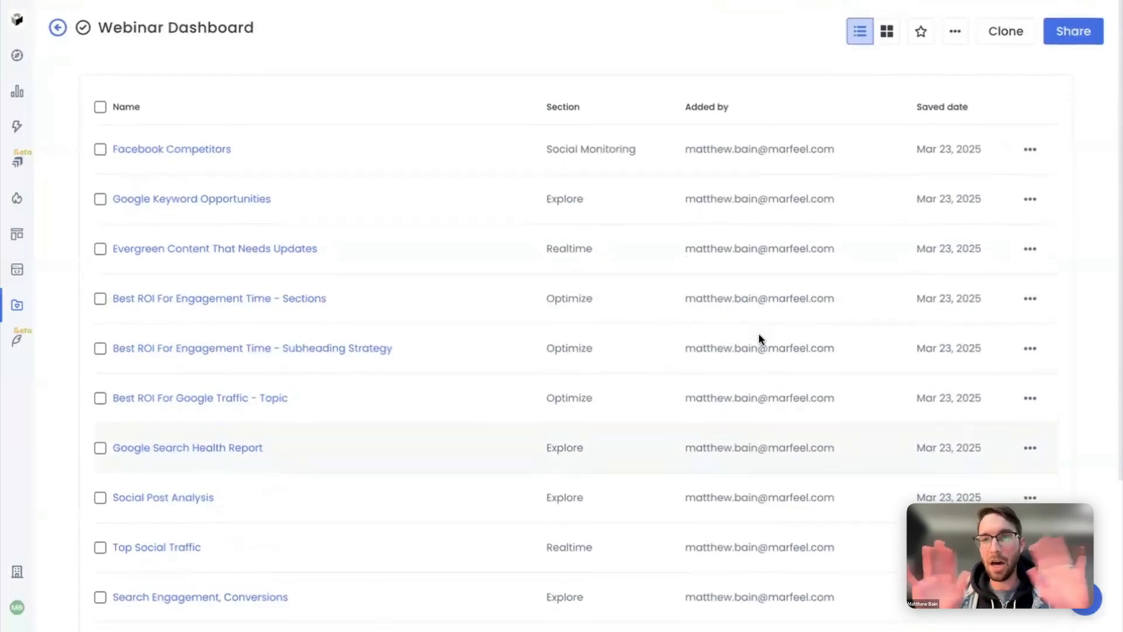
left_click(887, 26)
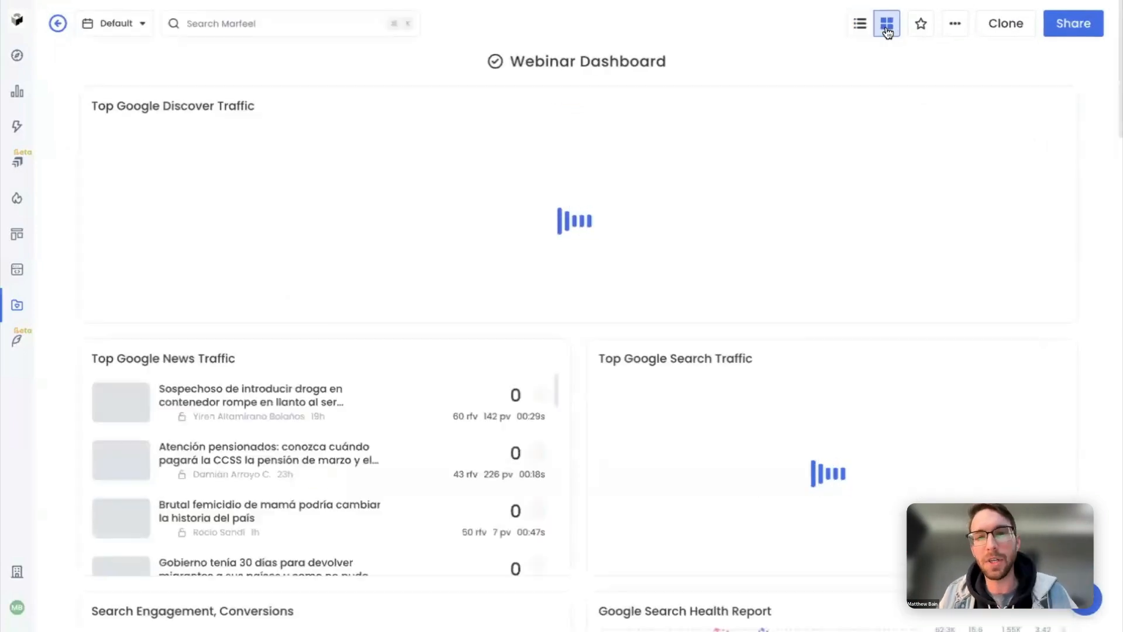
scroll(1105, 299, "down", 2)
scroll(1106, 299, "down", 15)
scroll(1105, 299, "down", 13)
scroll(1105, 300, "down", 6)
scroll(1105, 299, "up", 20)
scroll(1105, 300, "up", 15)
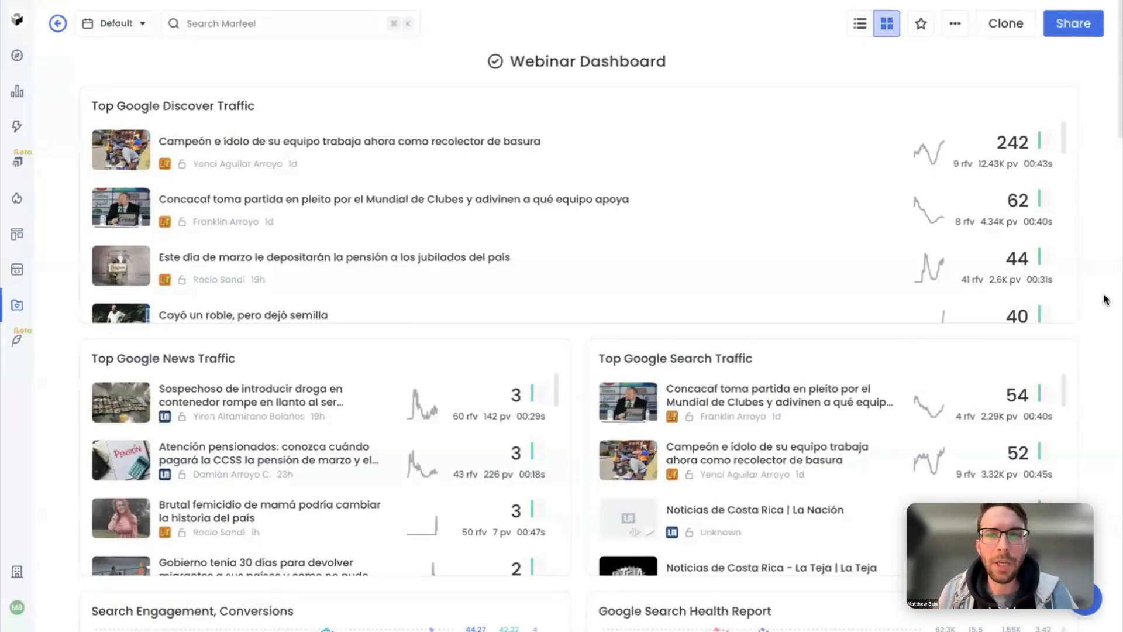
Shrink Top Google Discover Traffic to a third of the row and place Top Google Search Traffic beside it at the same size
scroll(1105, 300, "down", 1)
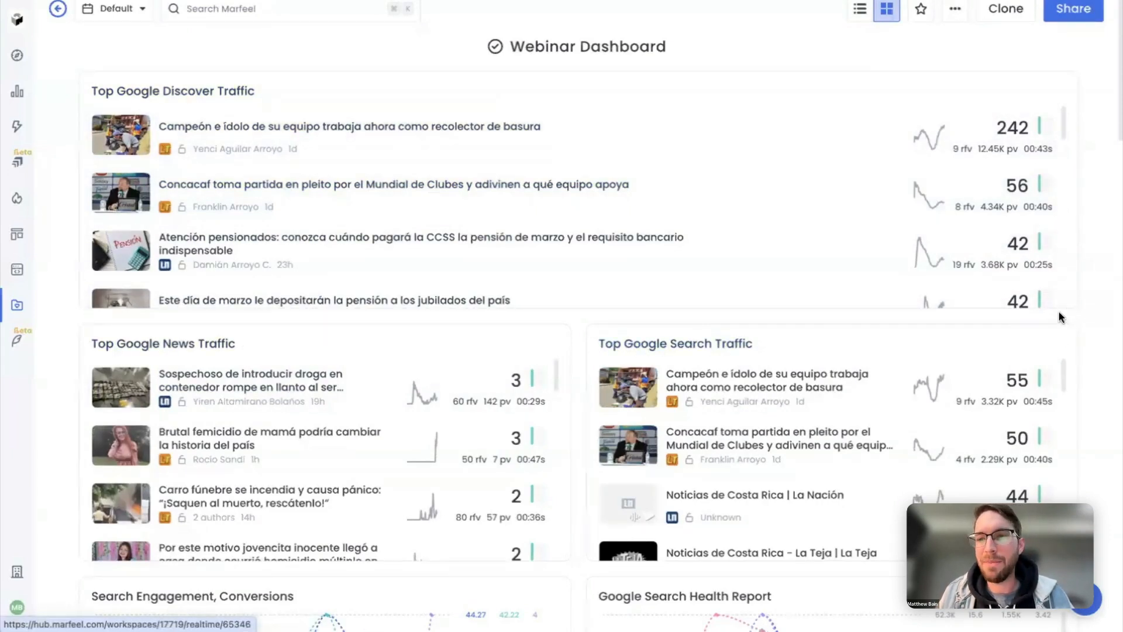
left_click_drag(1002, 295, 398, 368)
left_click_drag(771, 96, 611, 88)
mouse_move(901, 287)
left_mouse_down()
mouse_move(815, 335)
mouse_move(680, 365)
left_mouse_up()
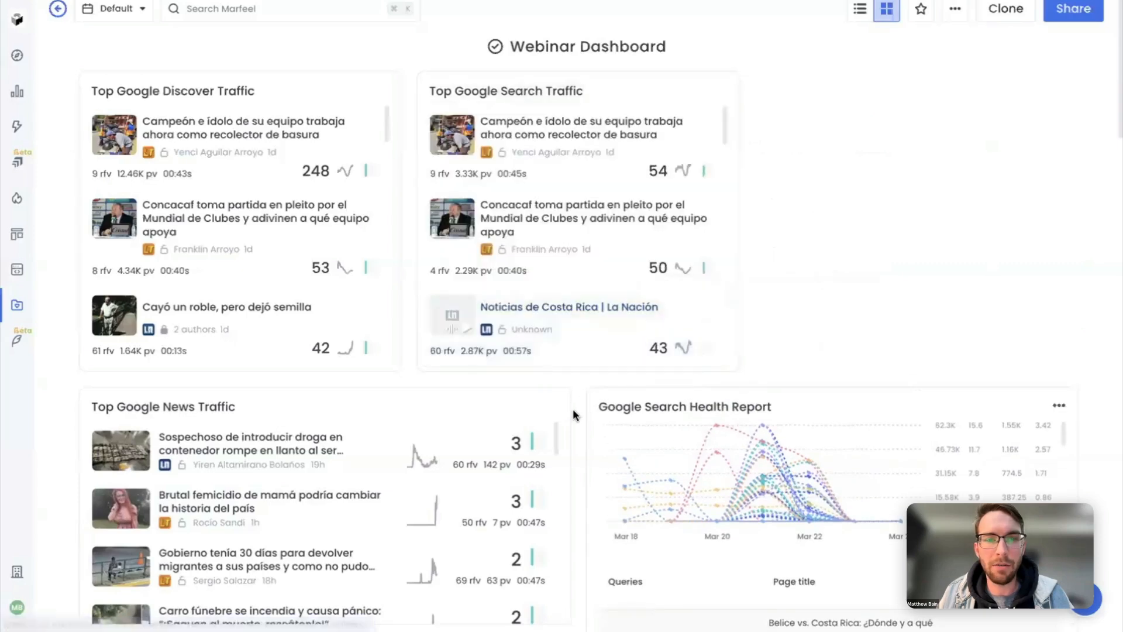
Narrow the Top Google News Traffic card and move it into the first row beside Top Google Search Traffic
scroll(577, 411, "down", 1)
scroll(577, 411, "down", 3)
left_click_drag(564, 479, 439, 455)
scroll(460, 375, "up", 3)
left_click_drag(314, 377, 1001, 107)
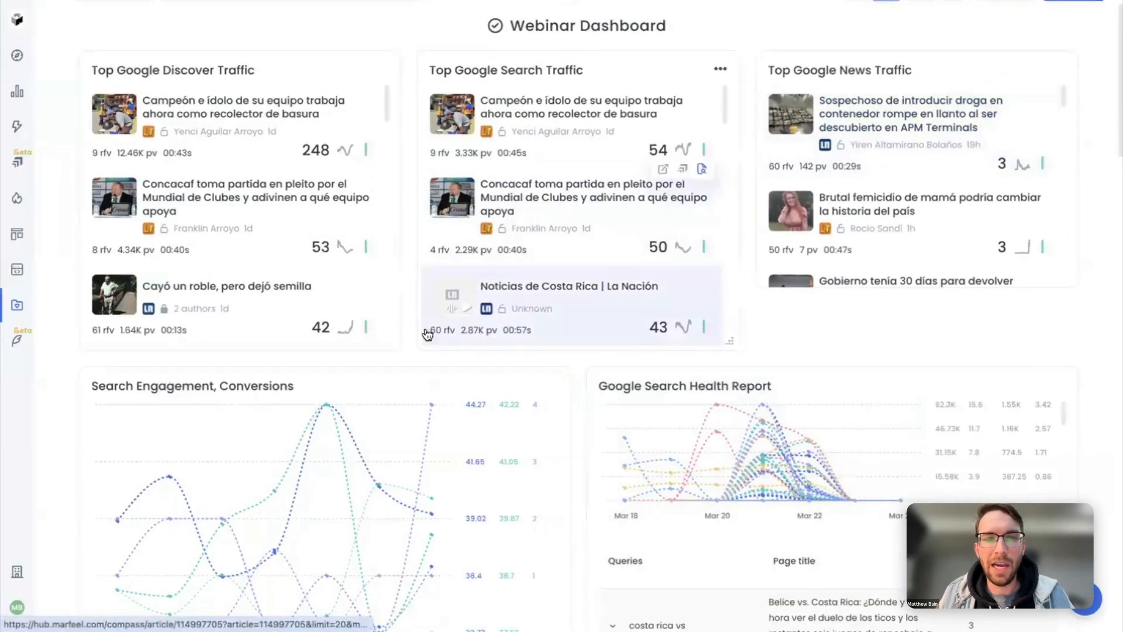
Extend the Top Google Discover, Search and News Traffic cards downward to the same taller height
left_click_drag(388, 352, 384, 592)
left_click_drag(731, 349, 735, 604)
left_click_drag(1071, 280, 1073, 579)
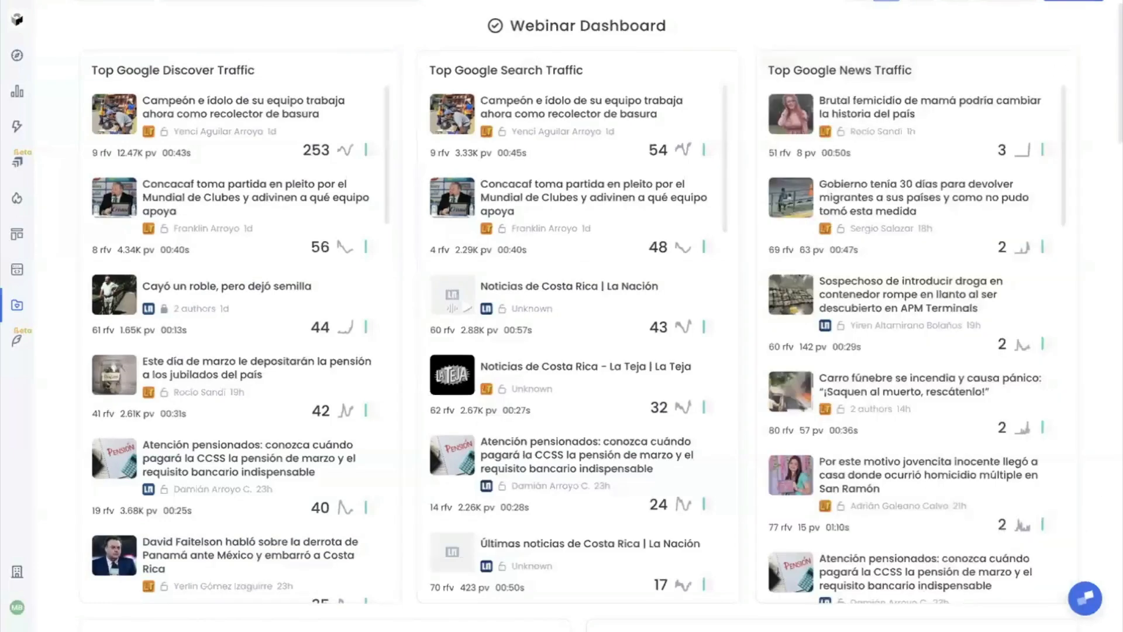
scroll(1107, 413, "up", 1)
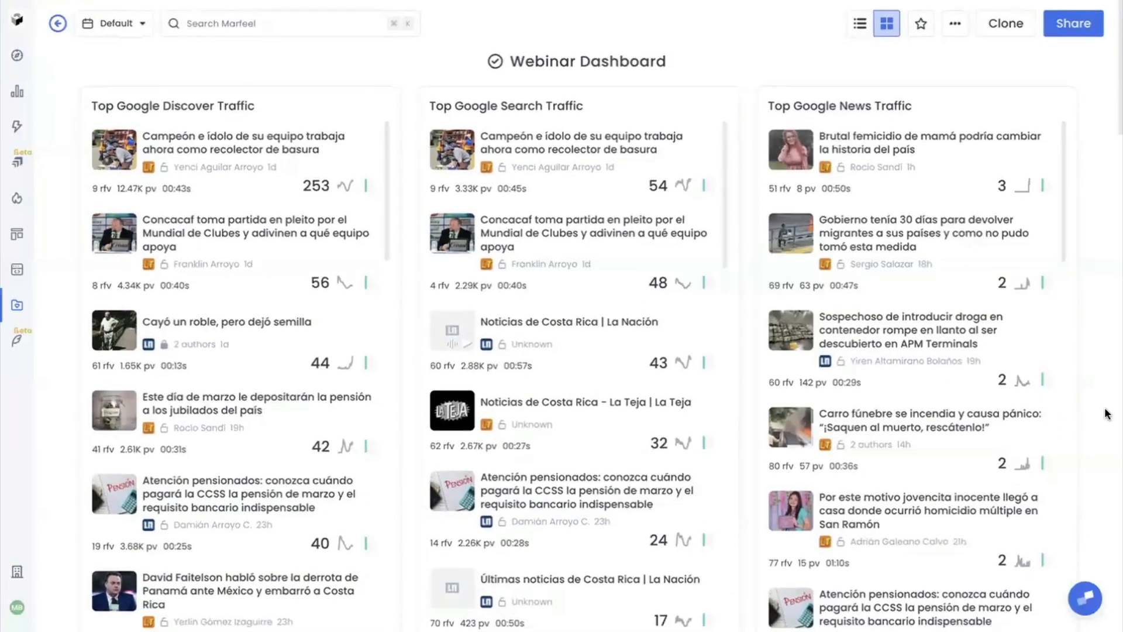
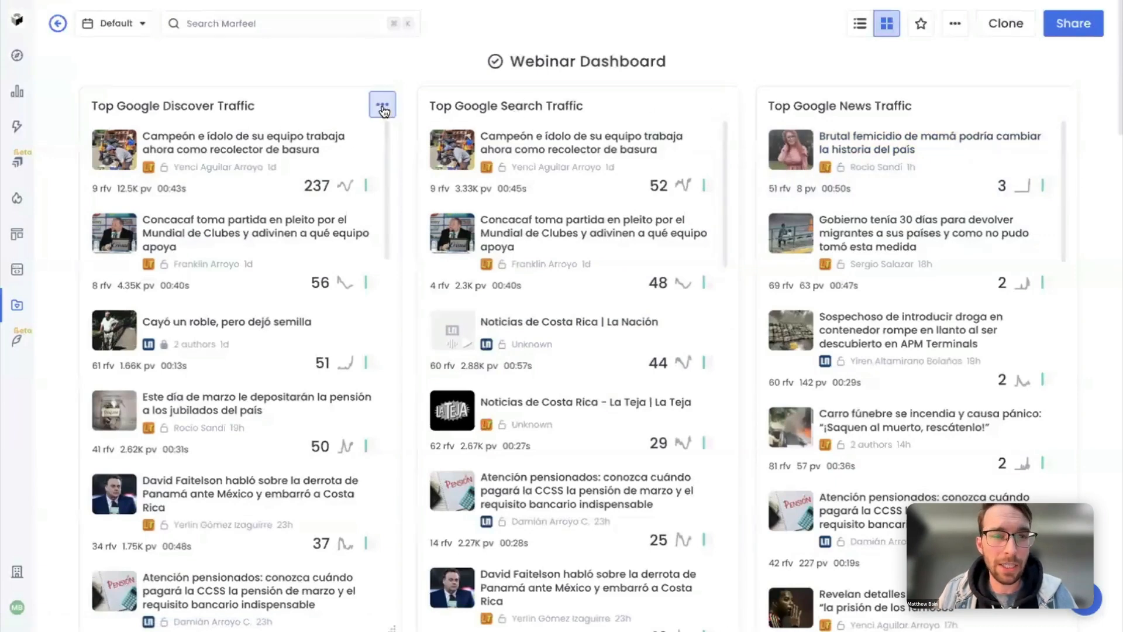
Set the Top Google Discover Traffic card's chart display to KPI
left_click(383, 107)
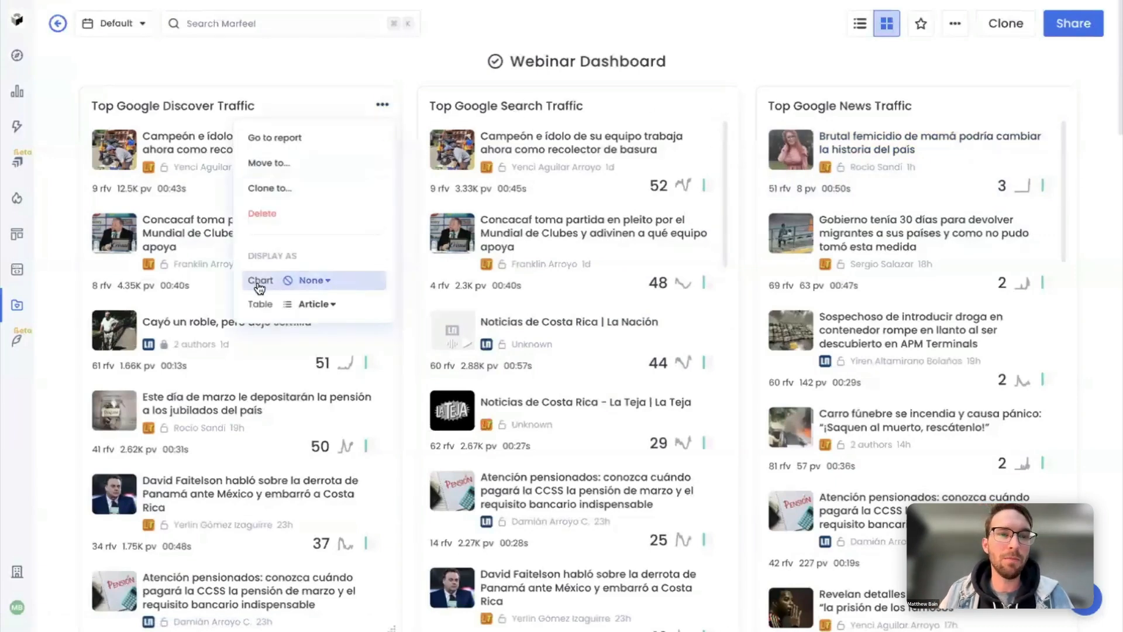
left_click(326, 282)
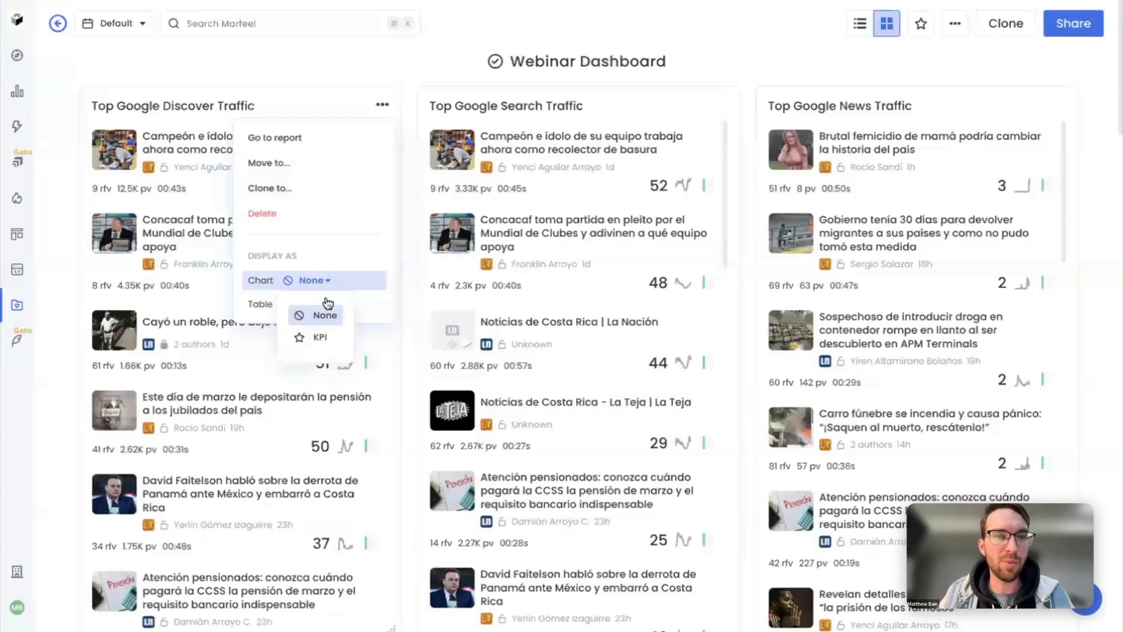
left_click(321, 336)
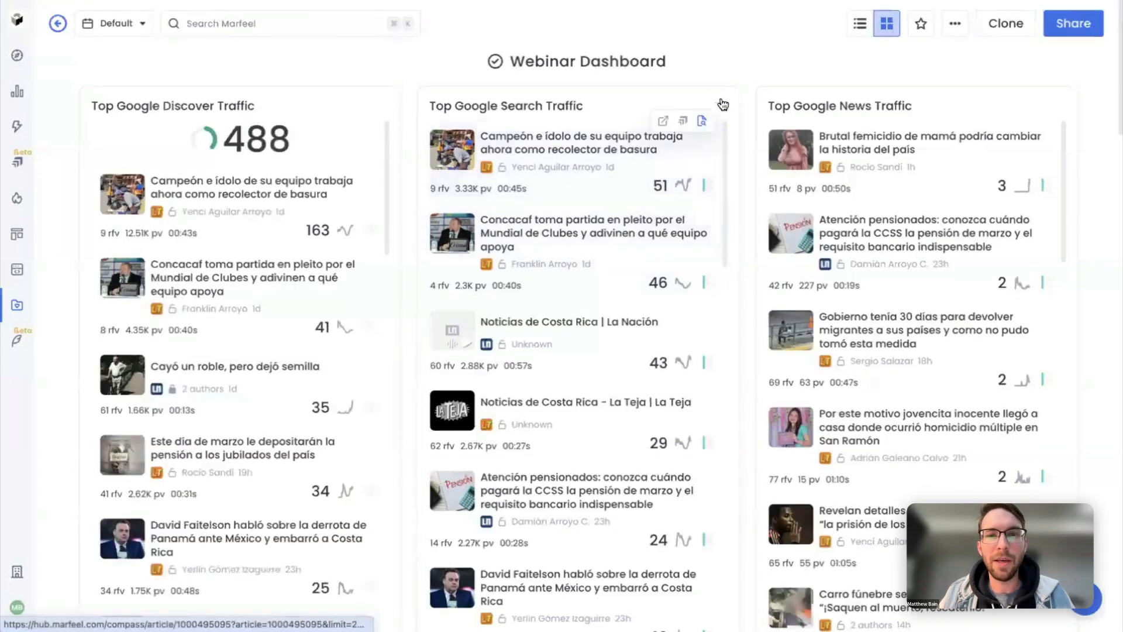
Set the chart display of the Top Google Search Traffic and Top Google News Traffic cards to KPI
left_click(720, 105)
left_click(670, 279)
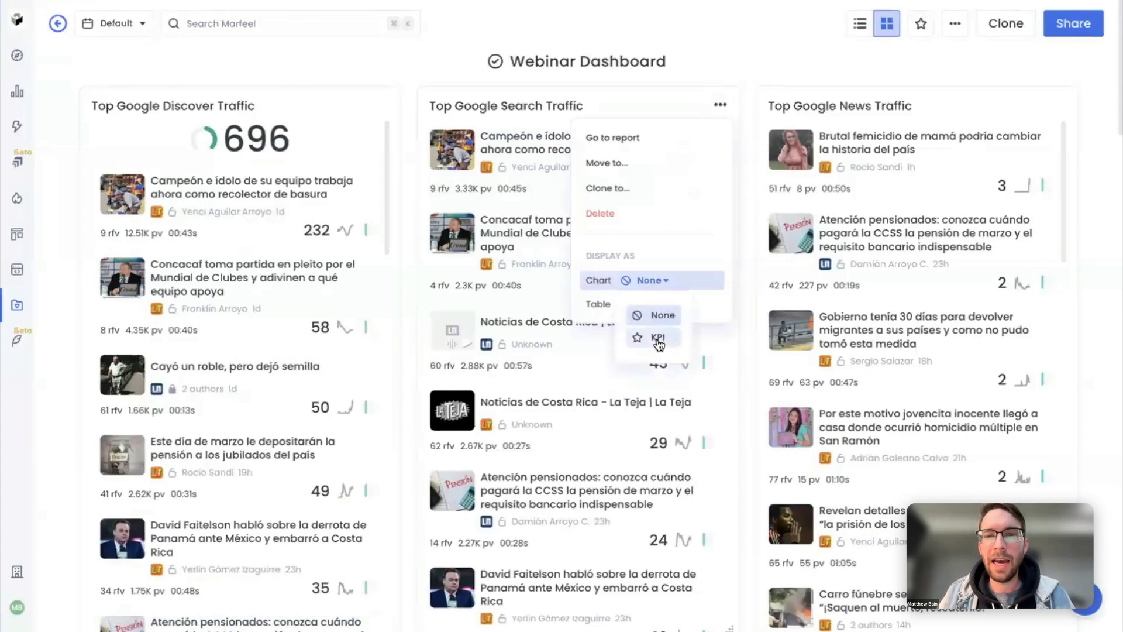
left_click(655, 337)
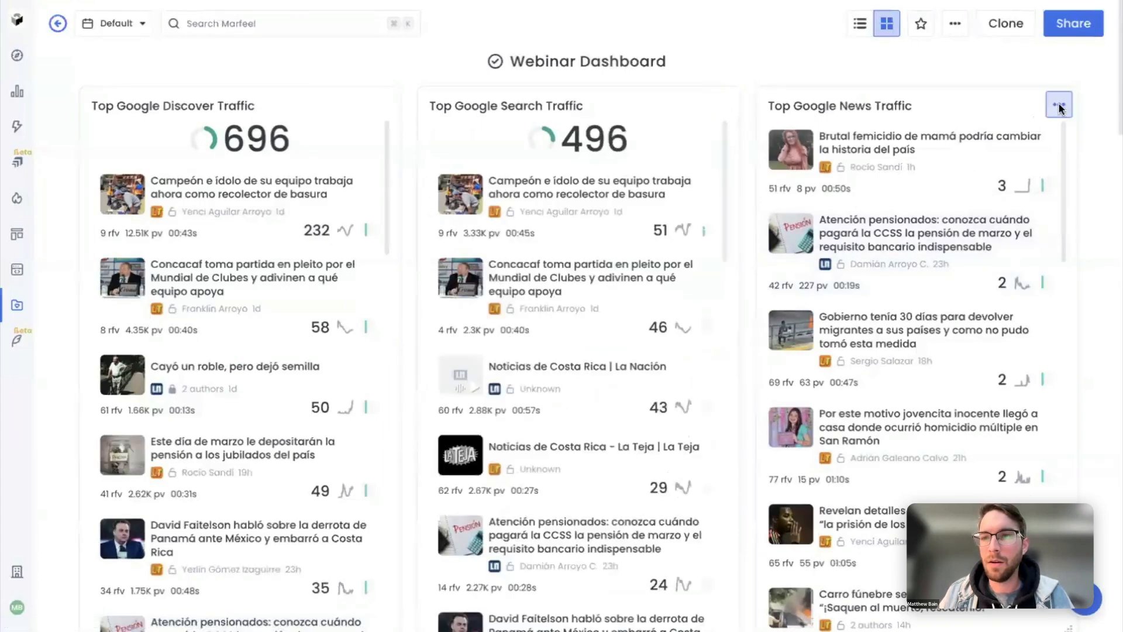
left_click(1058, 104)
left_click(1003, 280)
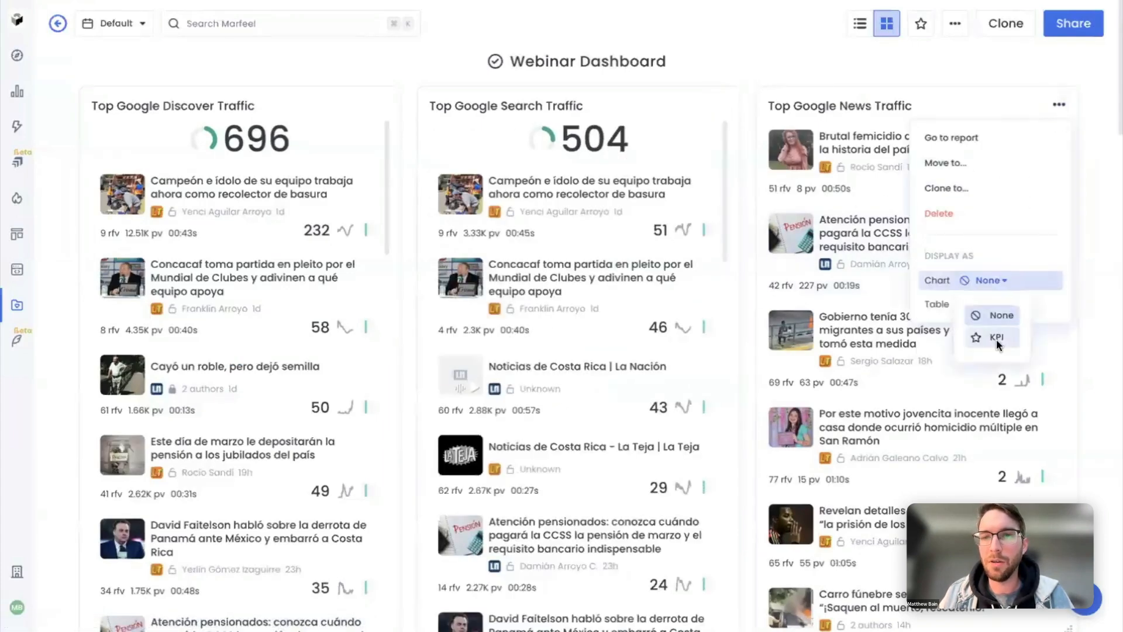
left_click(995, 339)
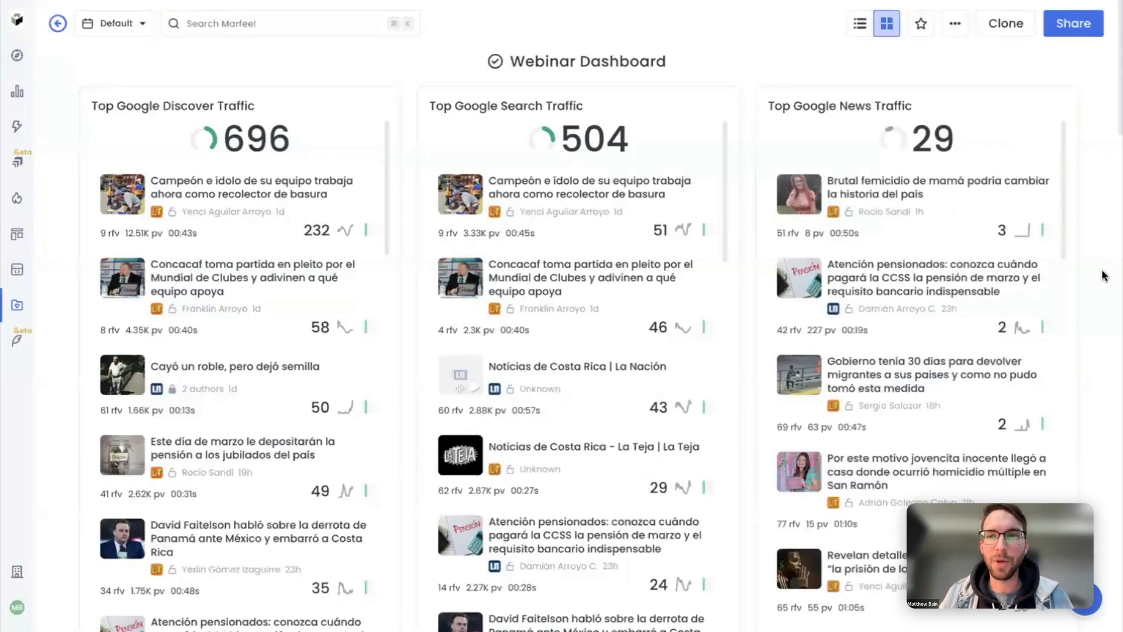
mouse_move(215, 143)
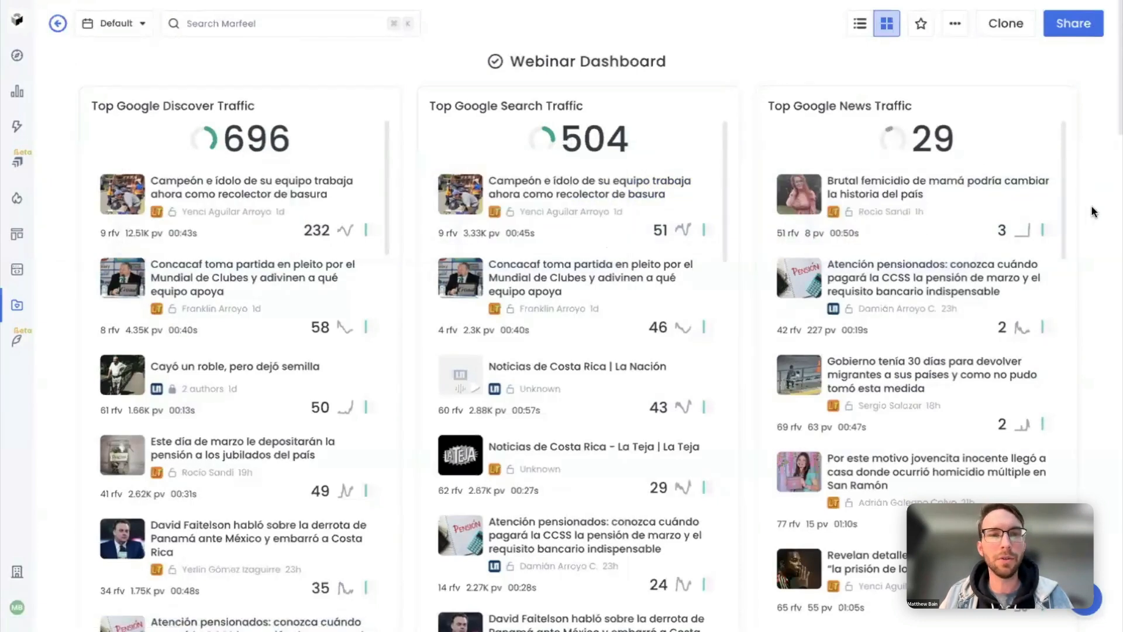
Display the Search Engagement, Conversions chart as KPI and resize its card to a shorter, full-row width
scroll(1090, 205, "down", 8)
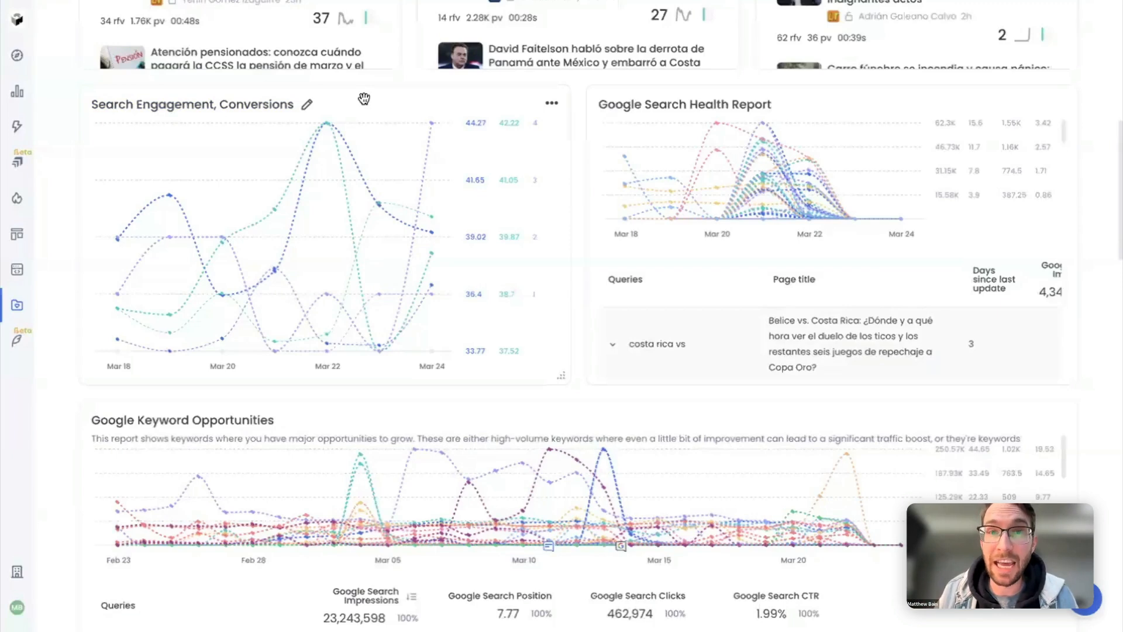
left_click(551, 106)
left_click(516, 279)
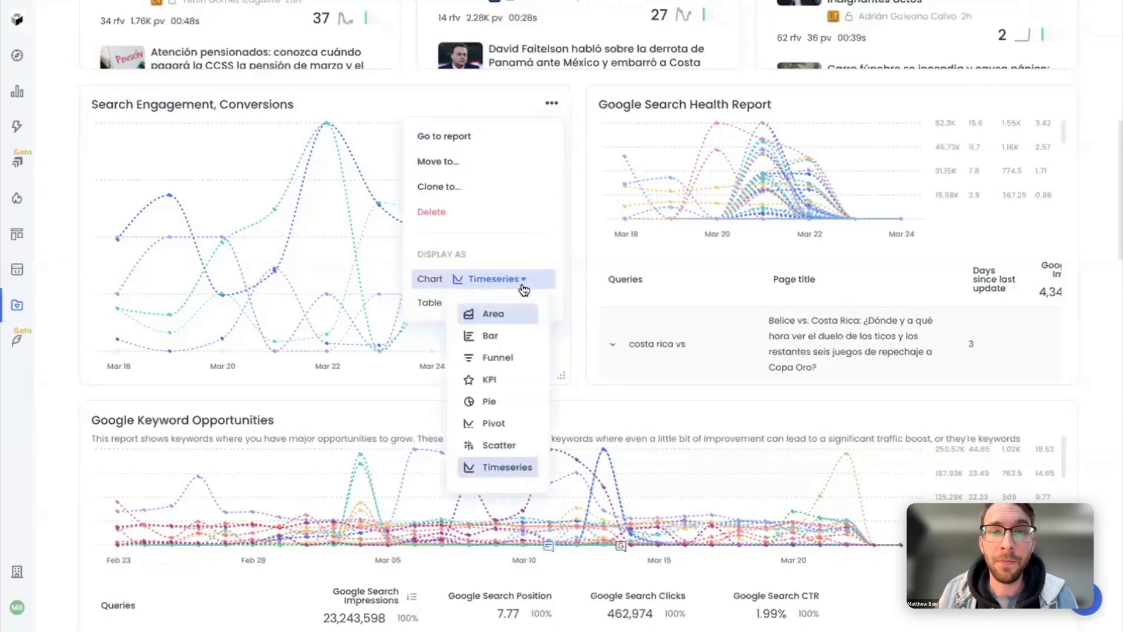
left_click(498, 380)
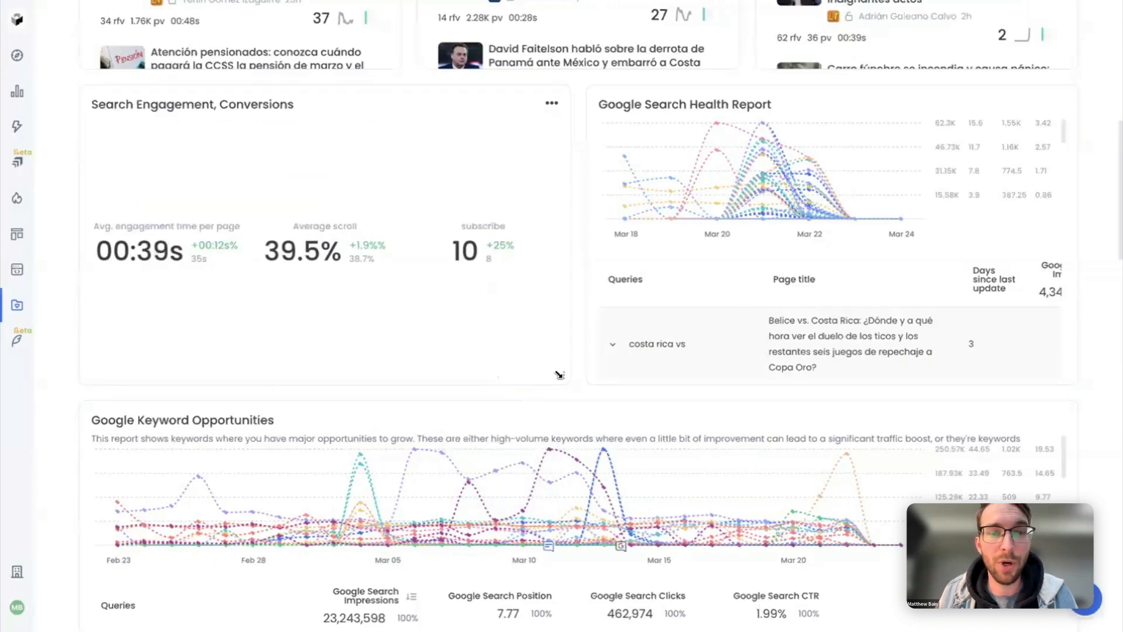
left_click_drag(560, 374, 1047, 236)
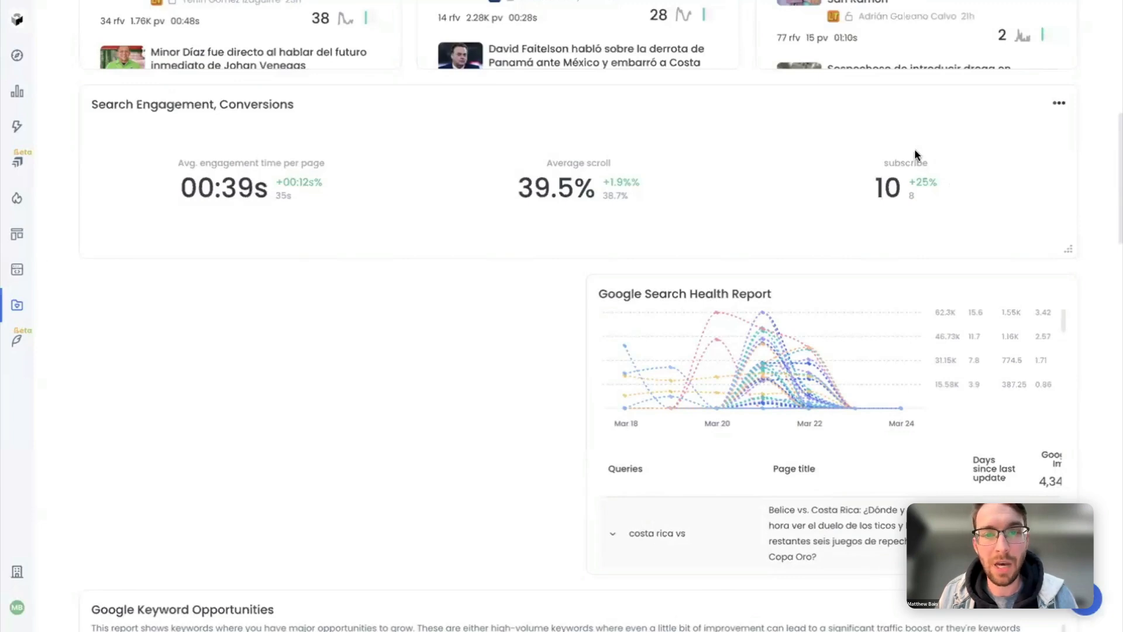
Move the Google Search Health Report card to the start of its row and enlarge it to full width and greater height
scroll(1040, 243, "down", 1)
scroll(1041, 243, "down", 1)
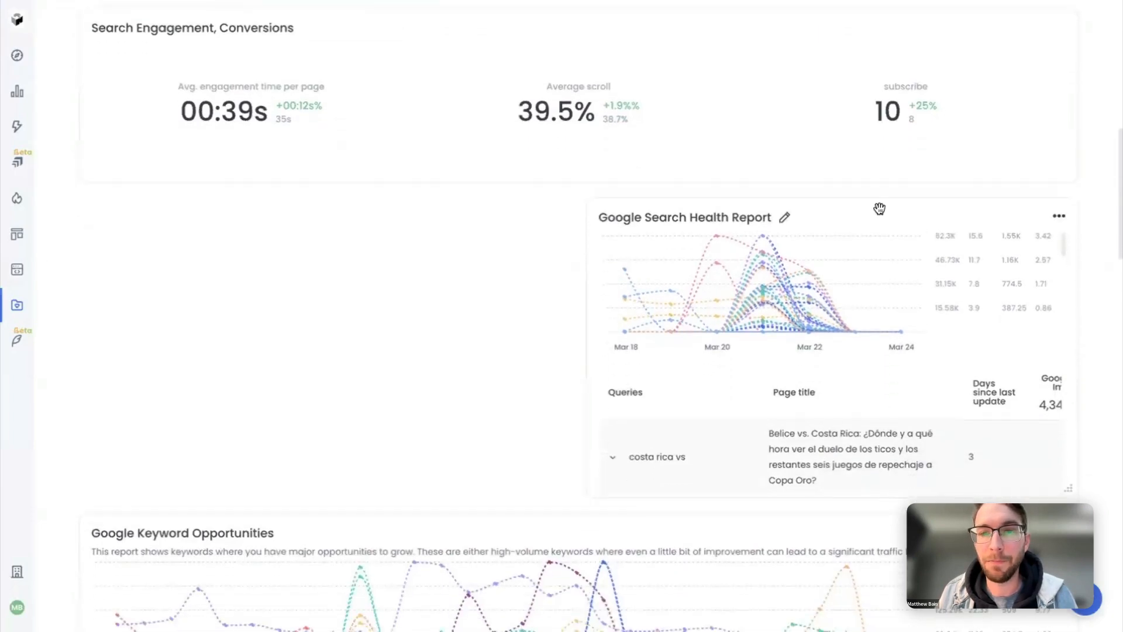
mouse_move(877, 208)
left_mouse_down()
mouse_move(611, 188)
mouse_move(380, 202)
left_mouse_up()
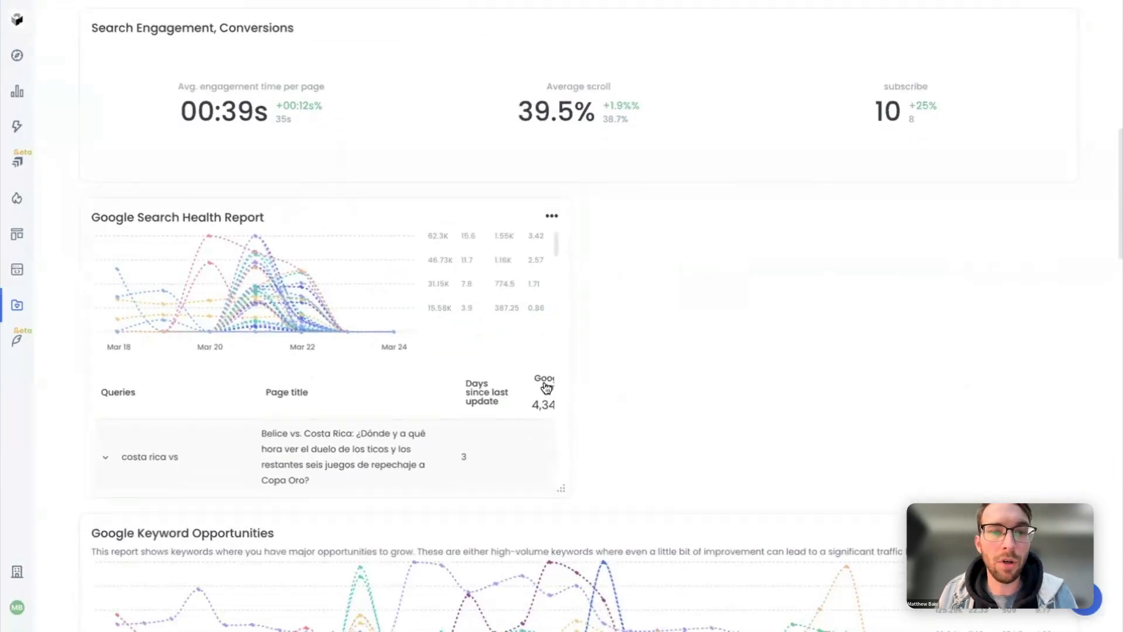
mouse_move(561, 487)
left_mouse_down()
mouse_move(1027, 484)
mouse_move(1029, 556)
left_mouse_up()
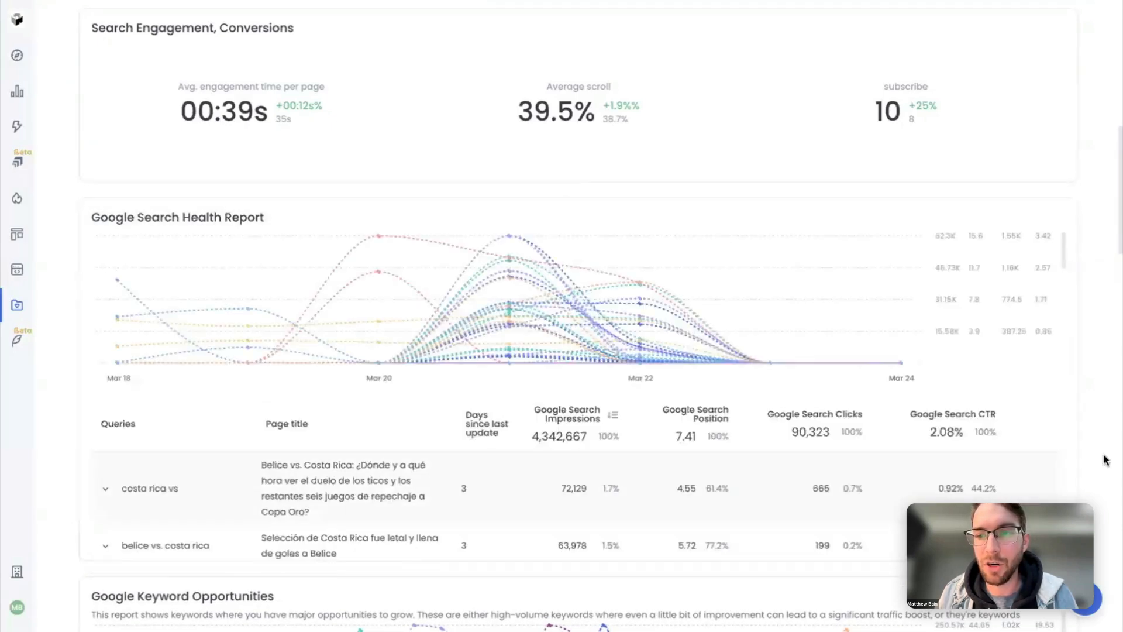
Set the Google Search Health Report card's chart display to Area
scroll(1102, 459, "down", 2)
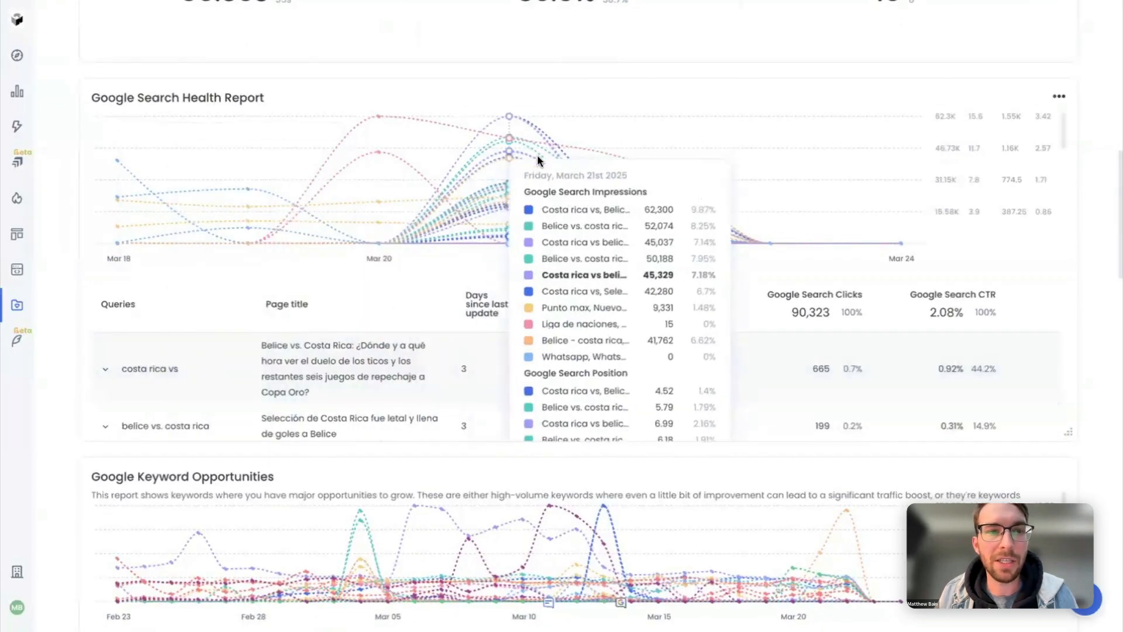
left_click(1065, 102)
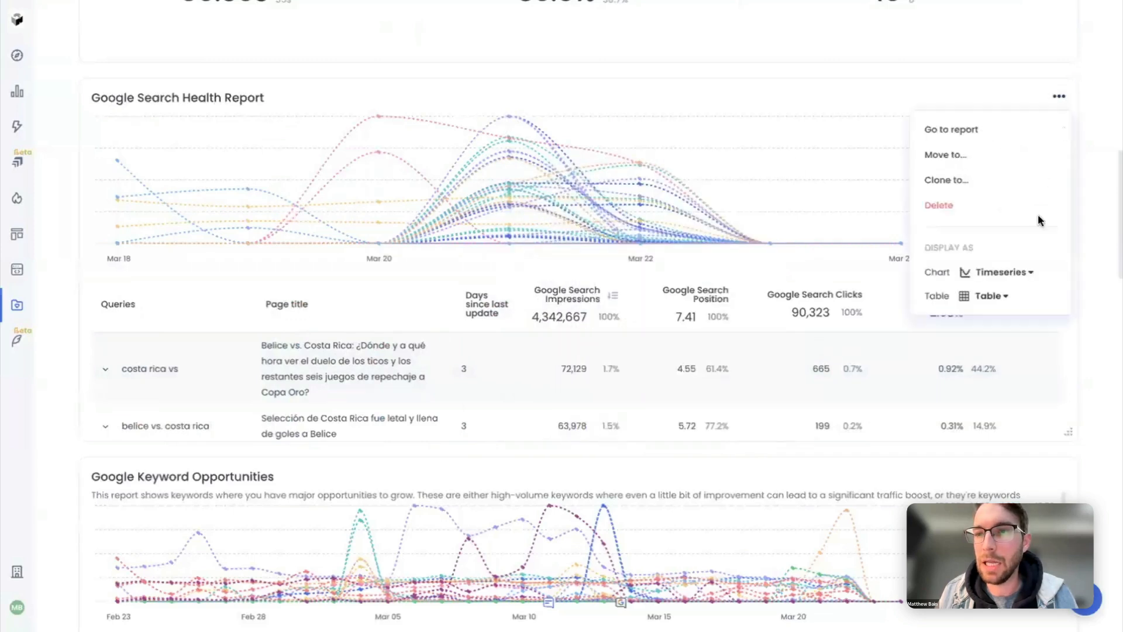
left_click(1031, 276)
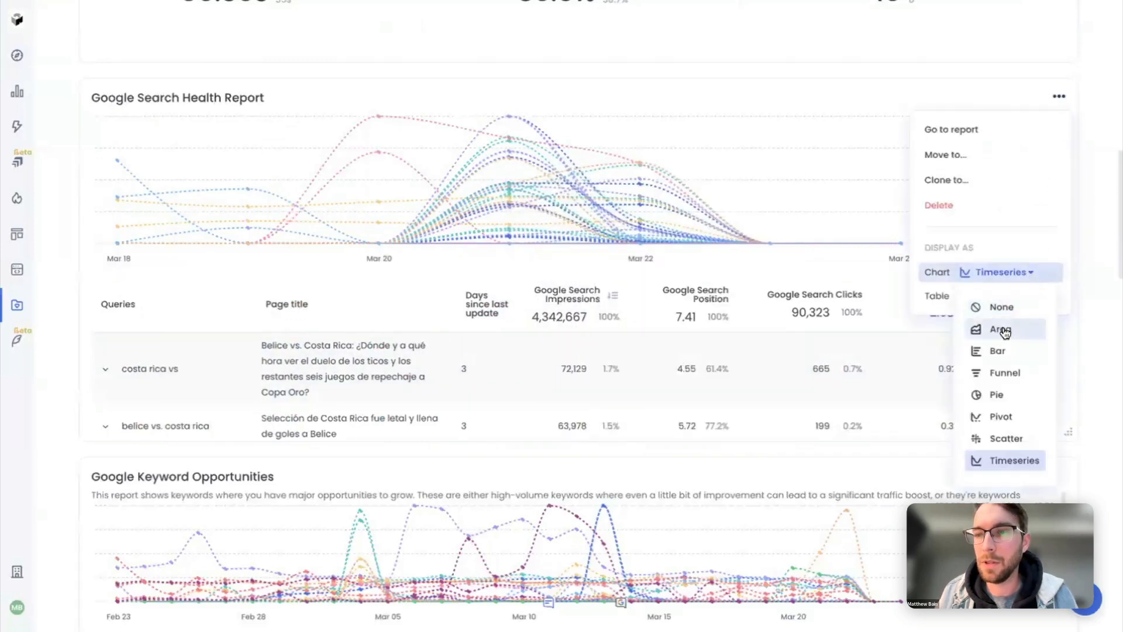
left_click(1002, 327)
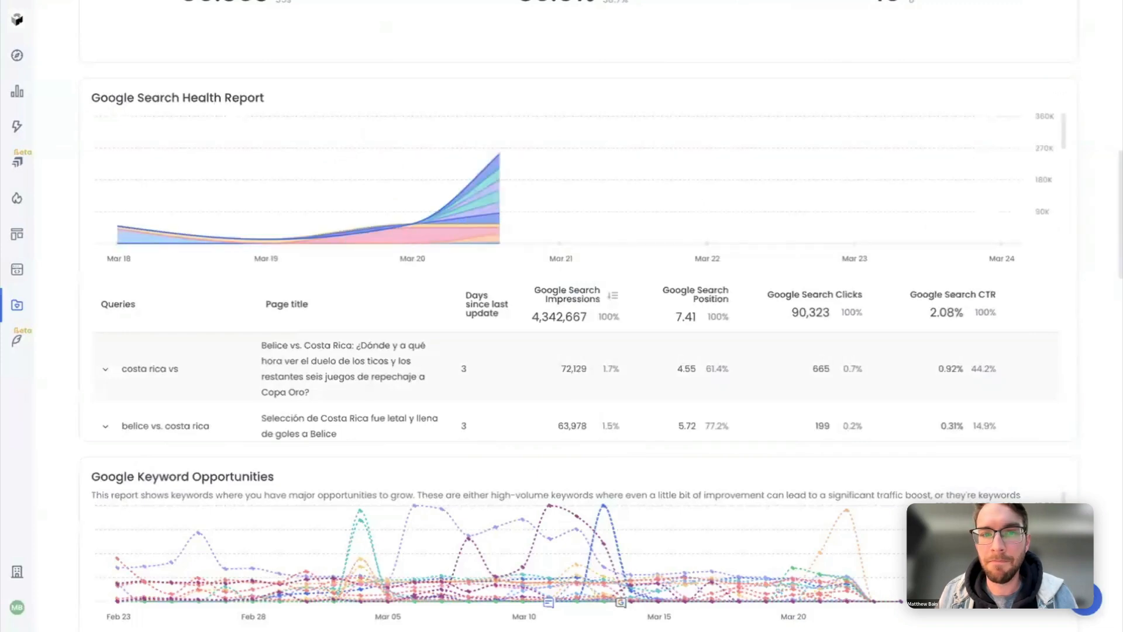
Set the Google Keyword Opportunities card's chart display to None, keeping only its table
scroll(1101, 314, "down", 6)
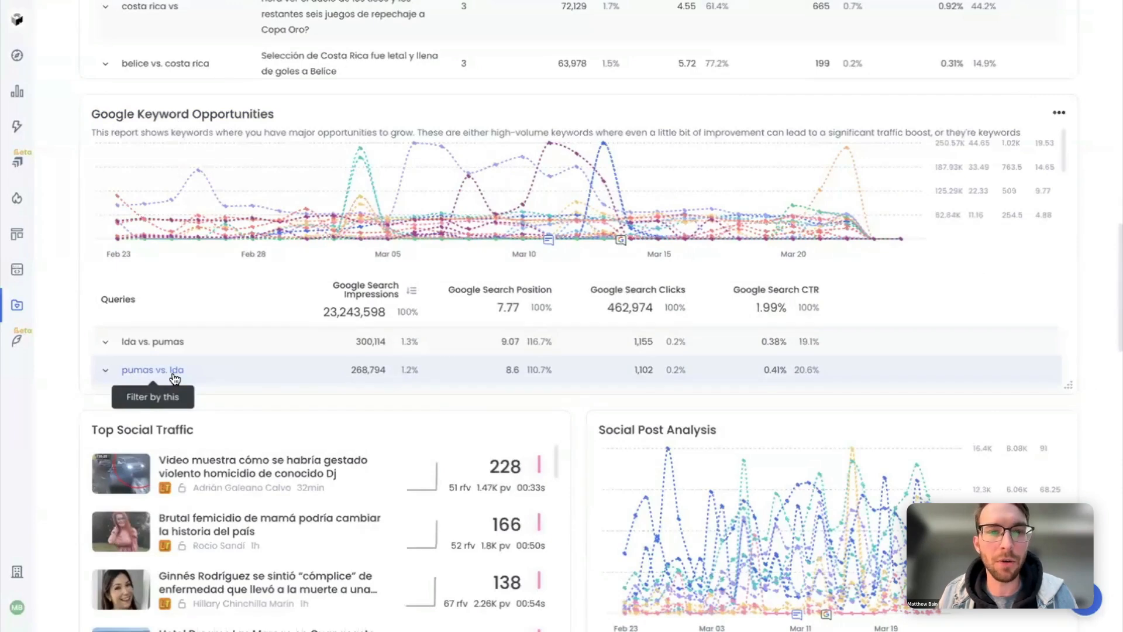
left_click(1063, 119)
left_click(1032, 291)
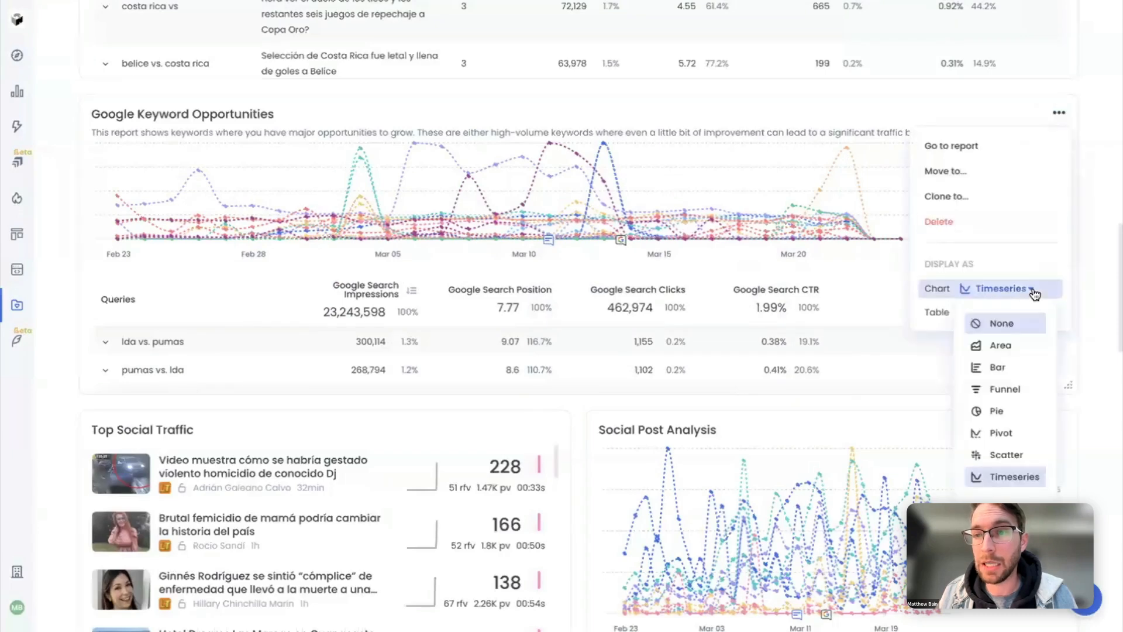
left_click(1011, 325)
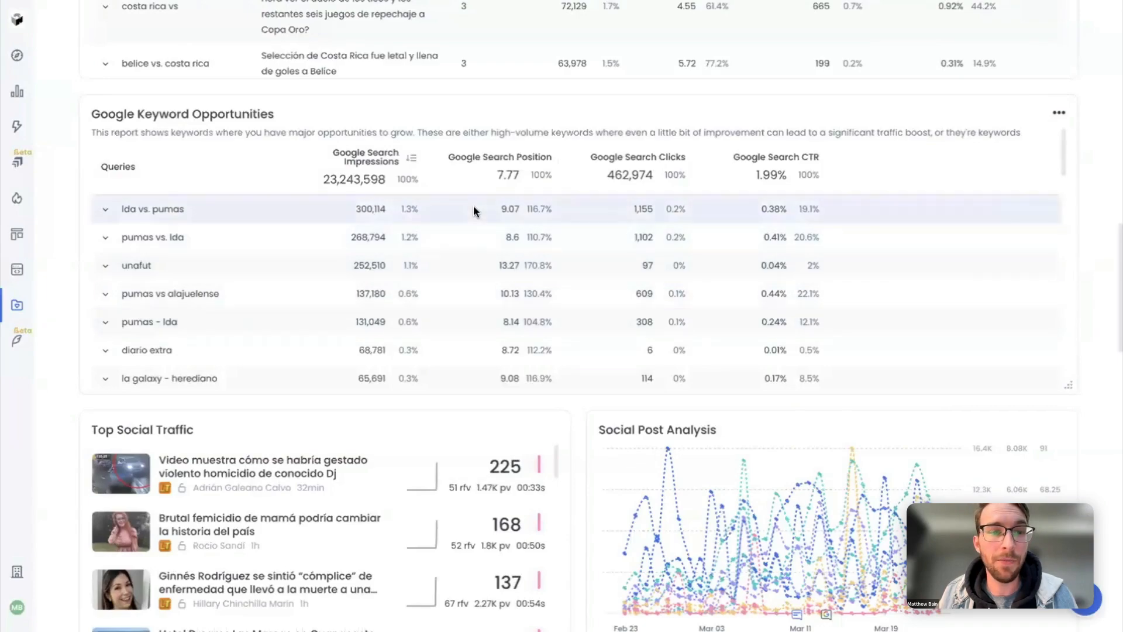
Enlarge the Top Social Traffic card to full row width and greater height, and set its chart display to KPI
scroll(1104, 240, "up", 10)
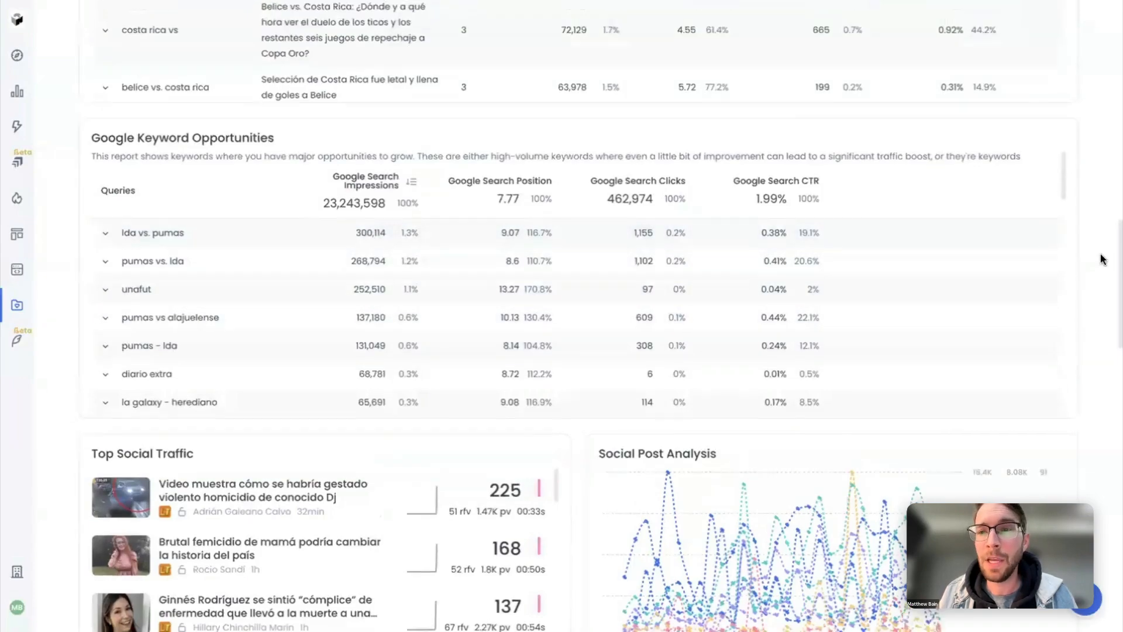
scroll(1100, 254, "up", 7)
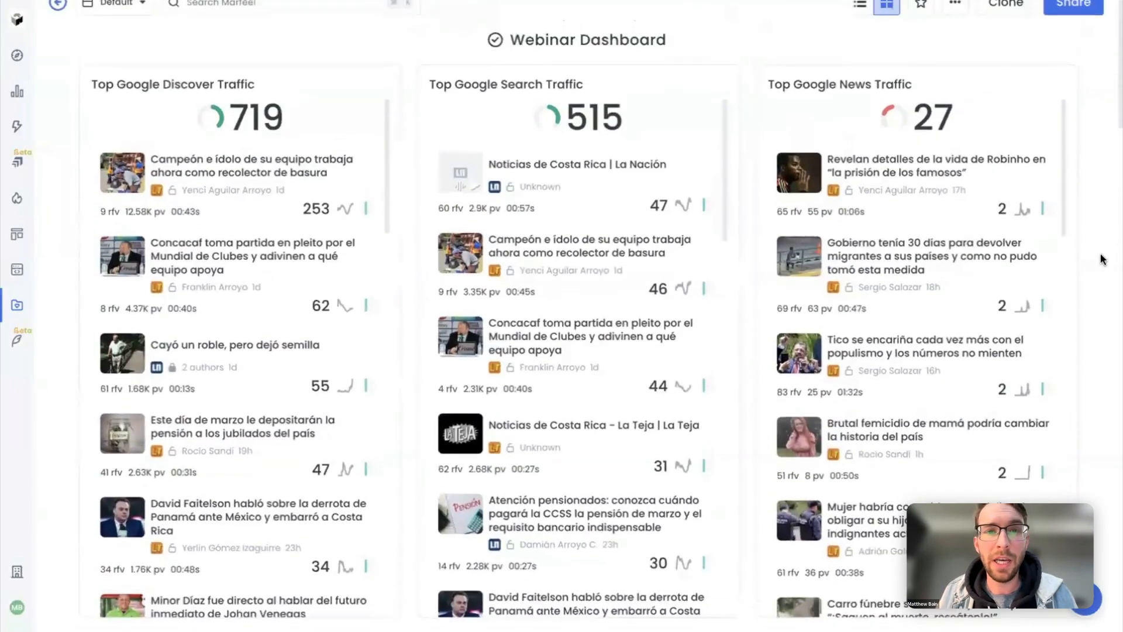
scroll(1100, 259, "down", 9)
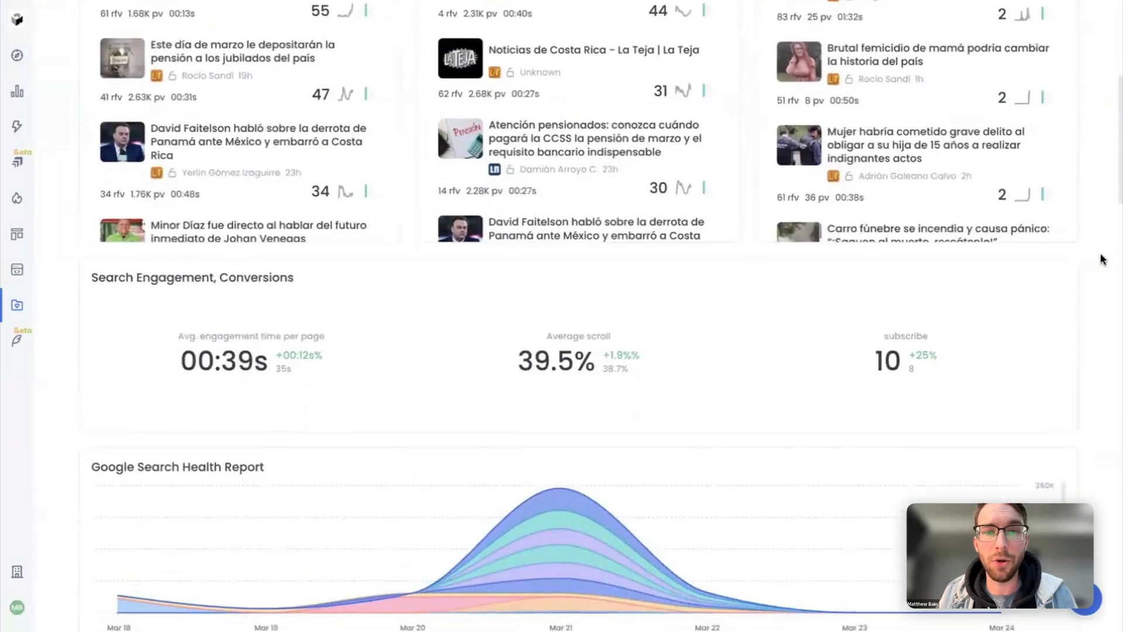
scroll(1101, 258, "down", 5)
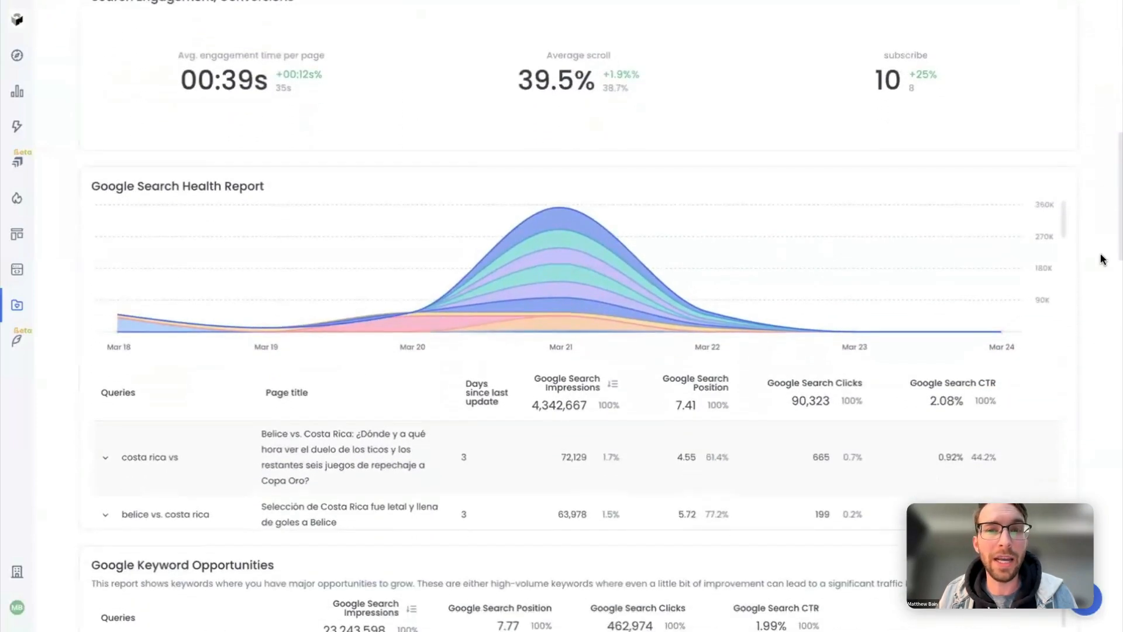
scroll(1101, 258, "down", 8)
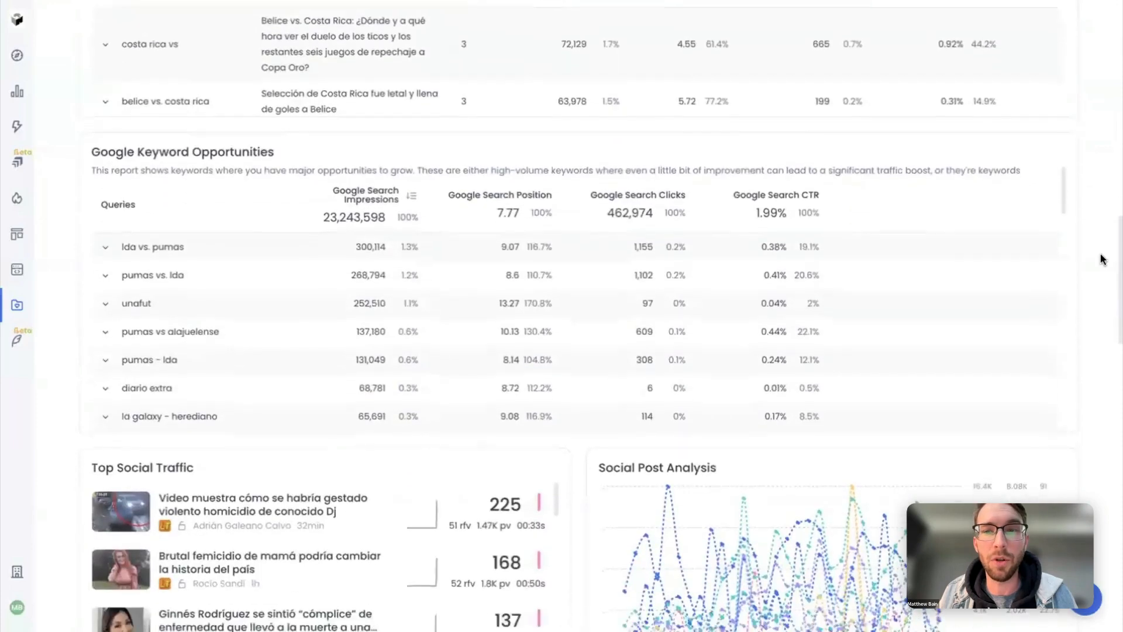
scroll(1100, 259, "down", 3)
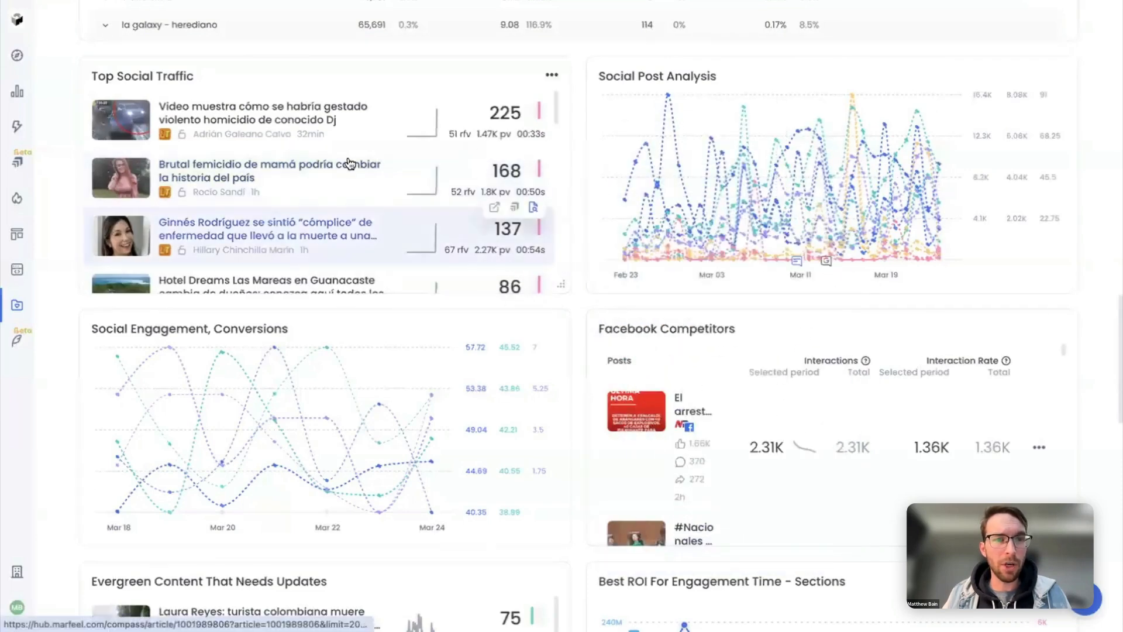
left_click_drag(561, 285, 1048, 392)
left_click(1058, 74)
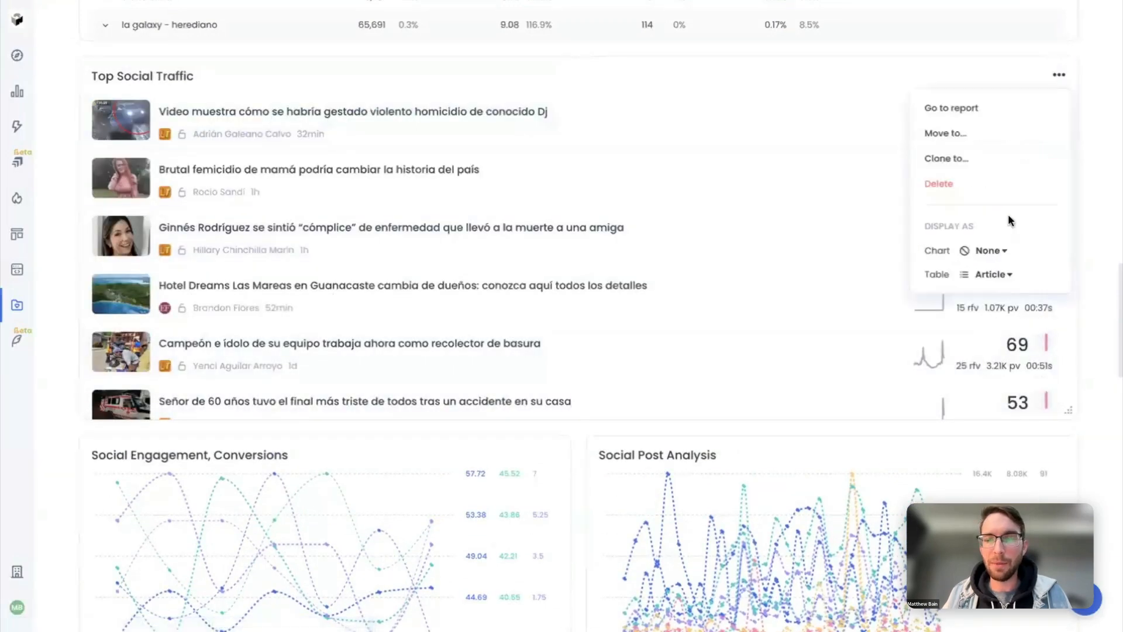
left_click(1003, 253)
left_click(994, 308)
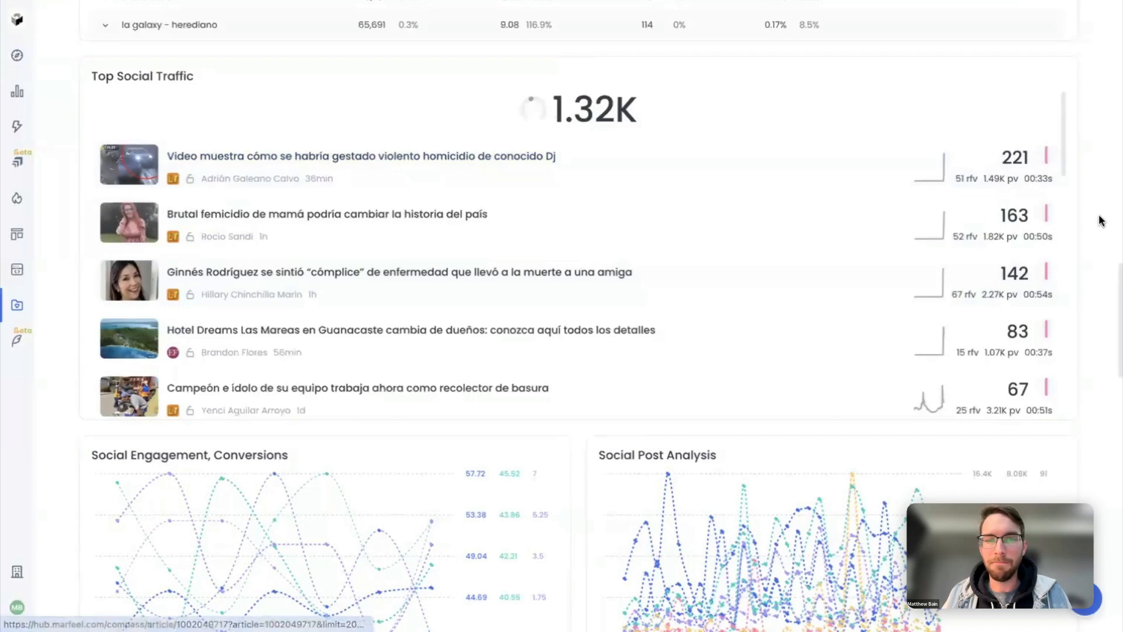
Display the Social Engagement, Conversions chart as KPI and resize its card to a shorter, full-row width
scroll(1099, 221, "down", 4)
scroll(1100, 221, "down", 1)
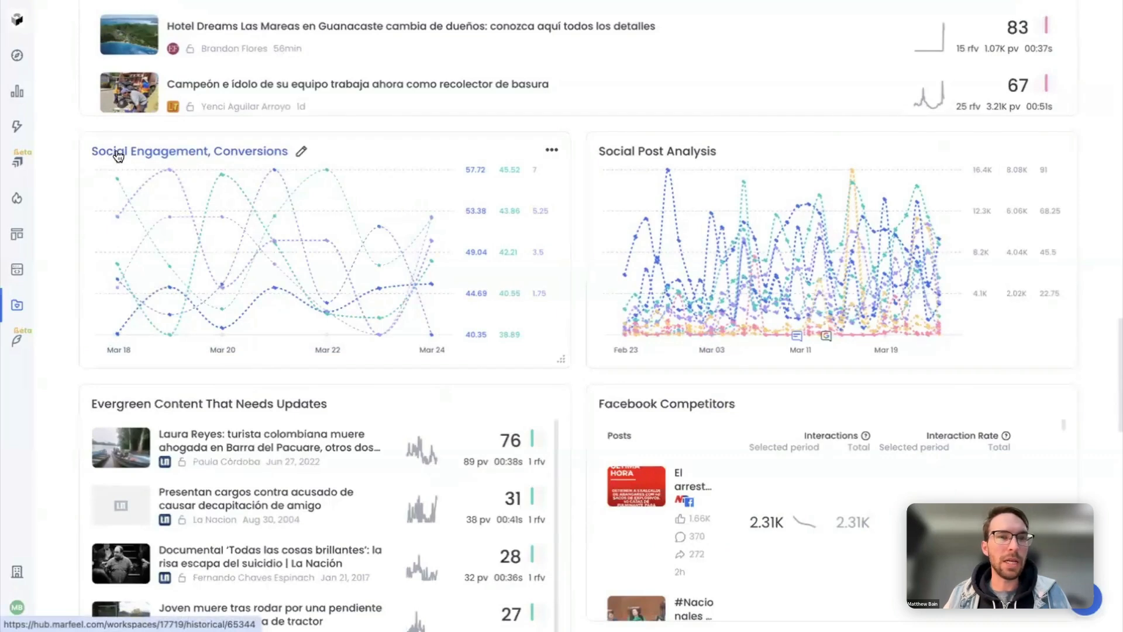
left_click(552, 153)
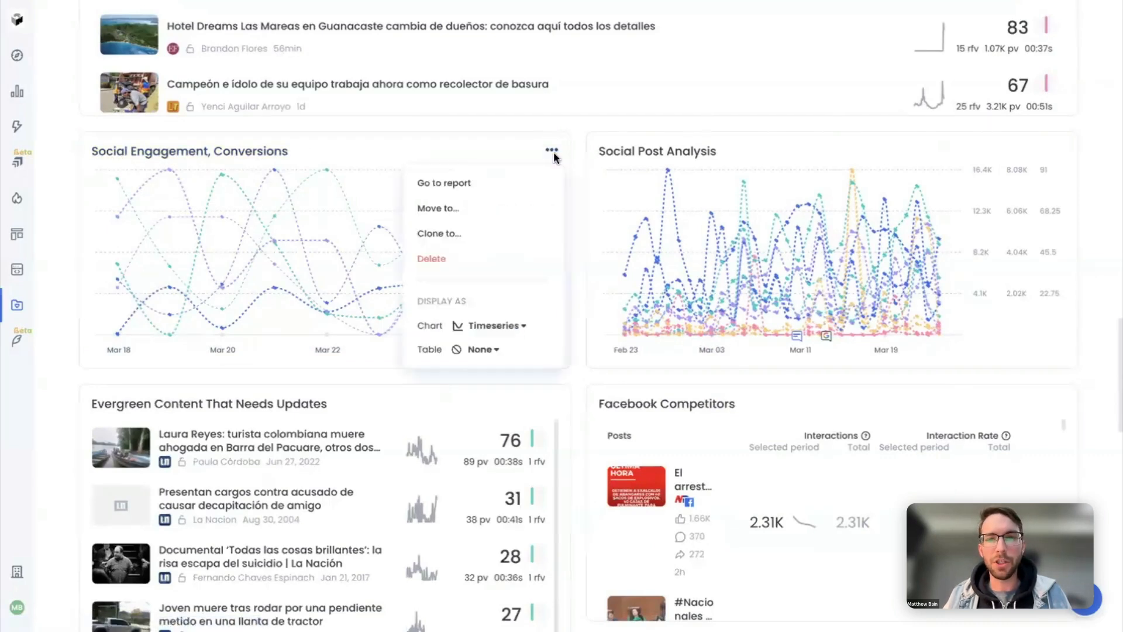
left_click(514, 326)
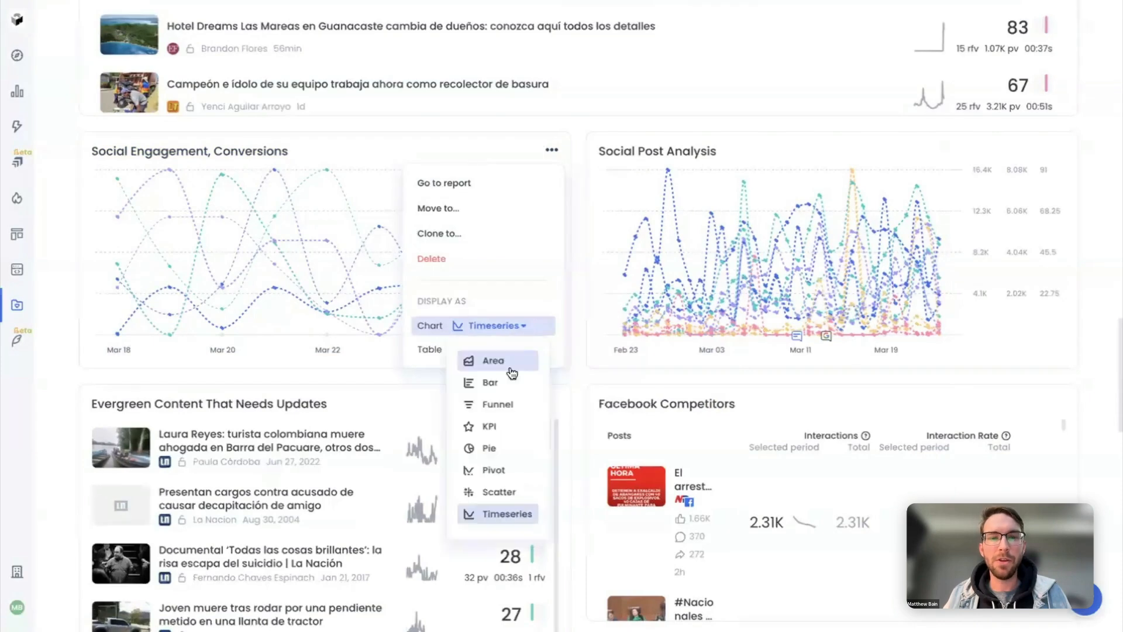
left_click(493, 427)
left_click_drag(562, 358, 1066, 264)
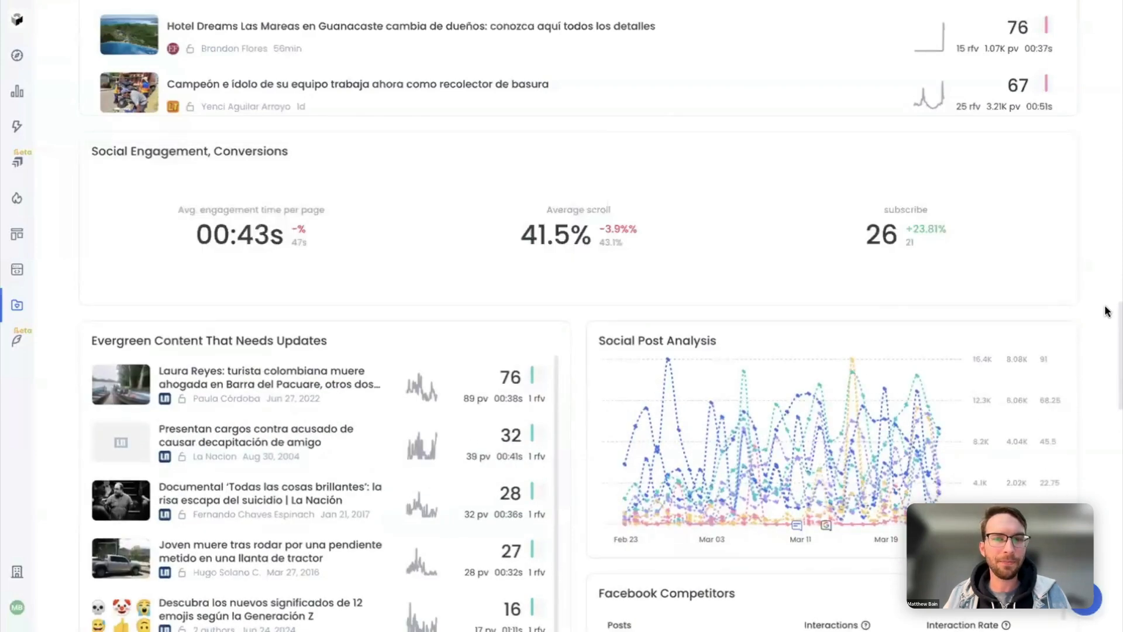
Move the Social Post Analysis card into the free spot beside Facebook Competitors and open its report
scroll(1107, 311, "down", 3)
left_click_drag(791, 141, 240, 132)
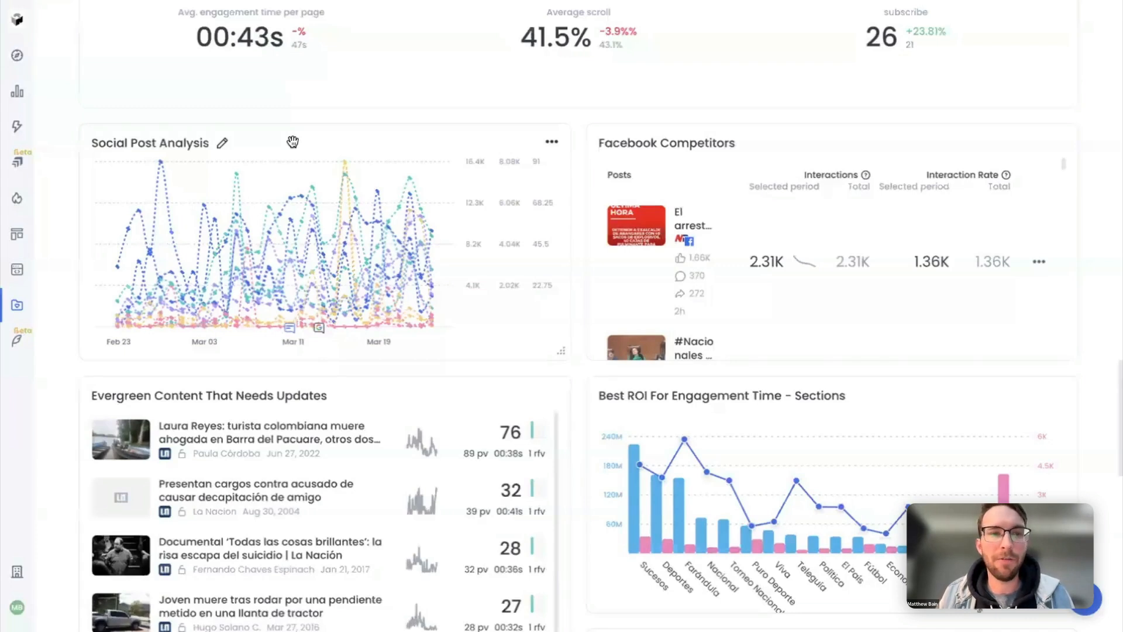
left_click(163, 146)
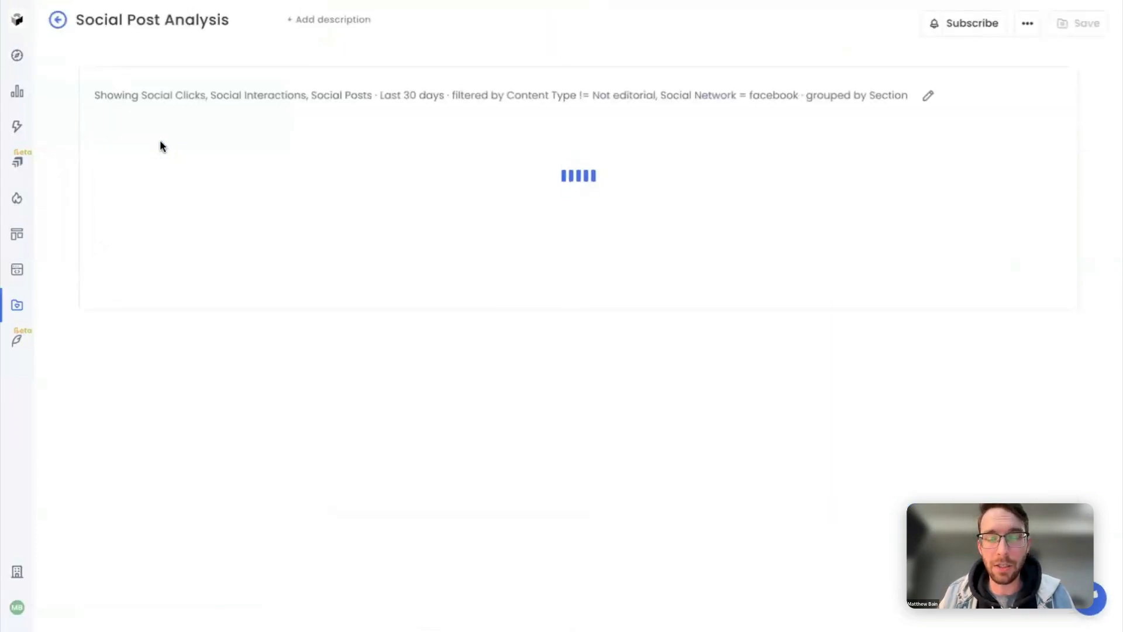
Open the report's configuration for editing and review the social metrics available to add, leaving the metric selection as is
left_click(928, 96)
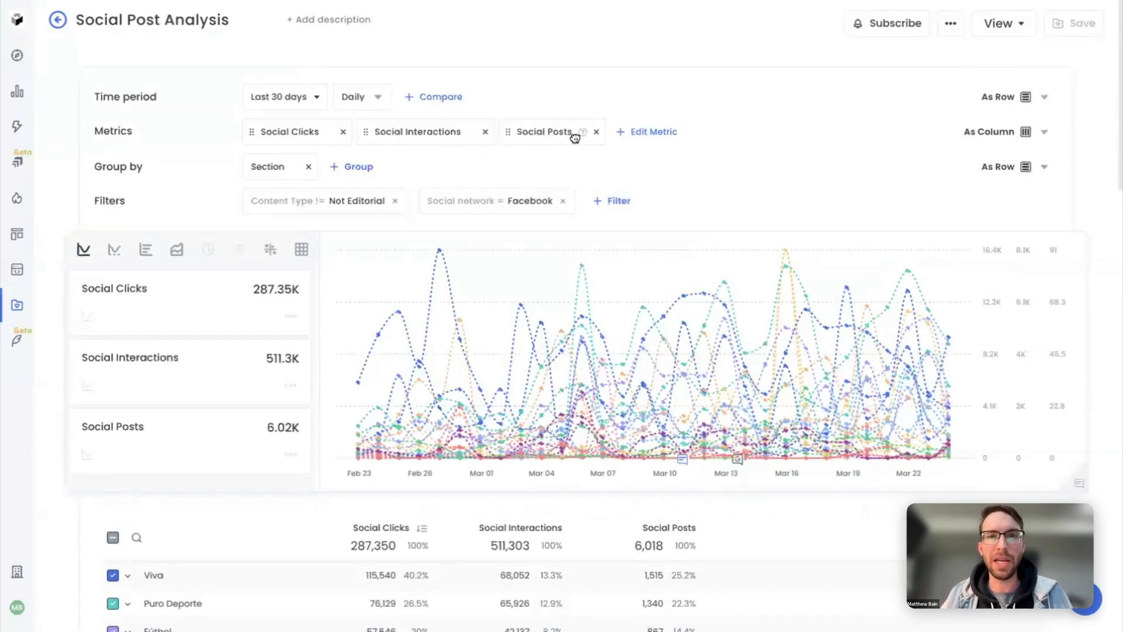
left_click(644, 138)
type("social")
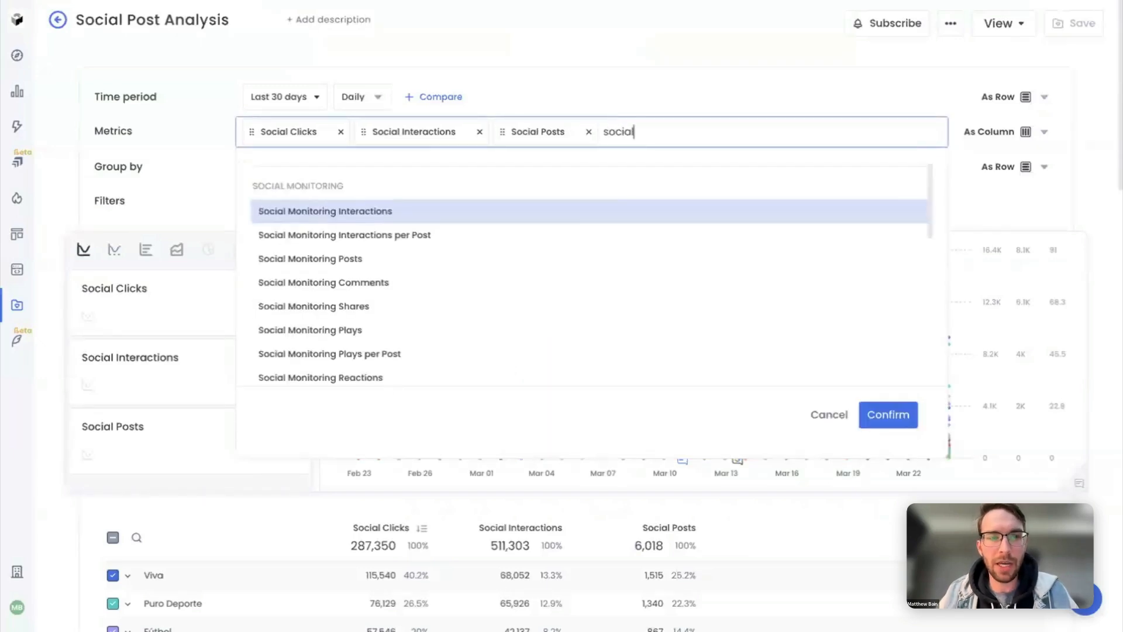
scroll(459, 326, "down", 4)
scroll(458, 327, "down", 3)
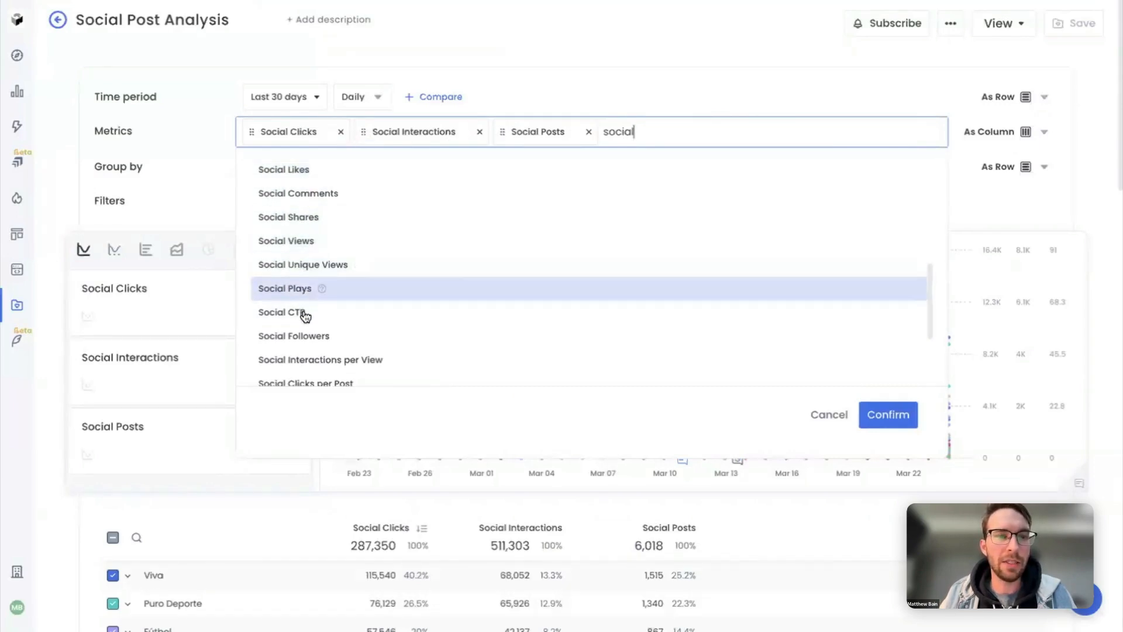
scroll(306, 316, "down", 1)
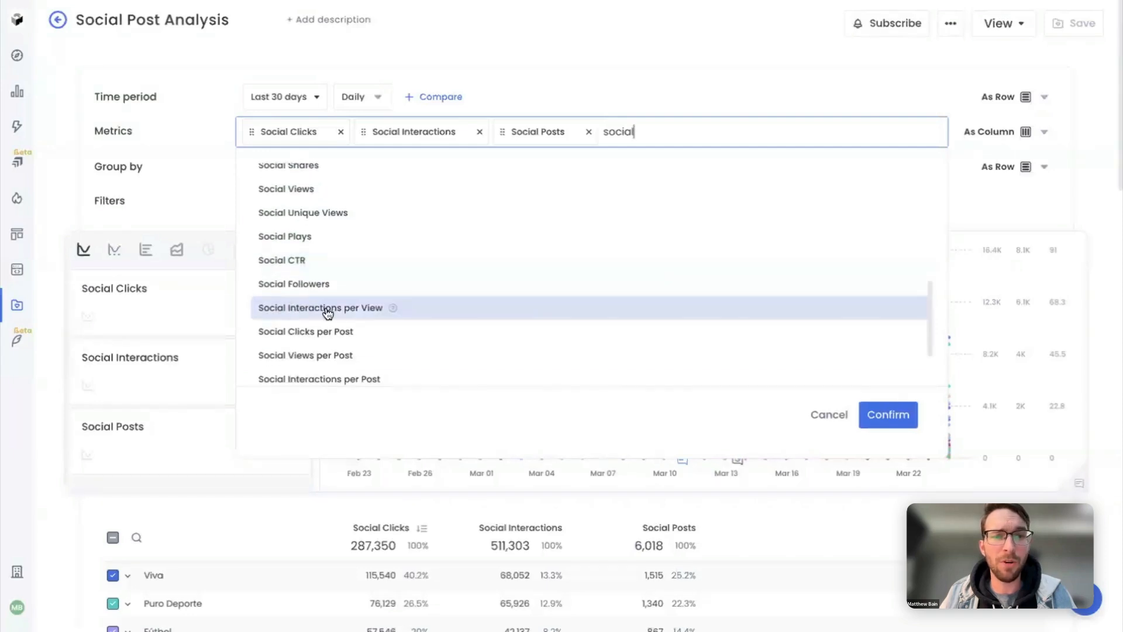
scroll(333, 334, "down", 1)
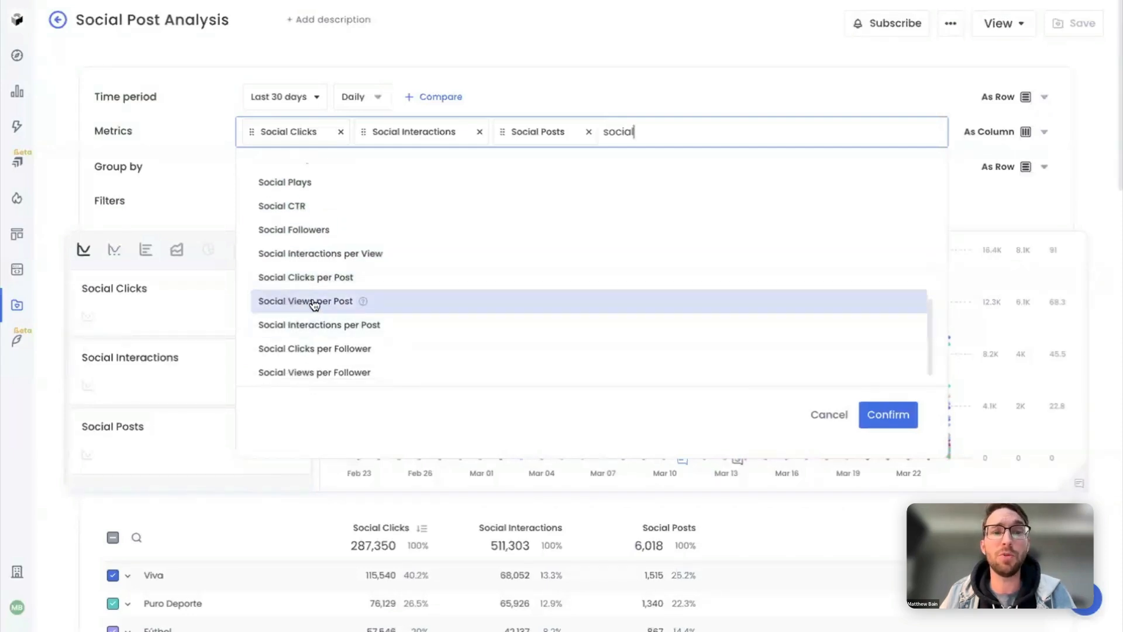
scroll(324, 355, "down", 1)
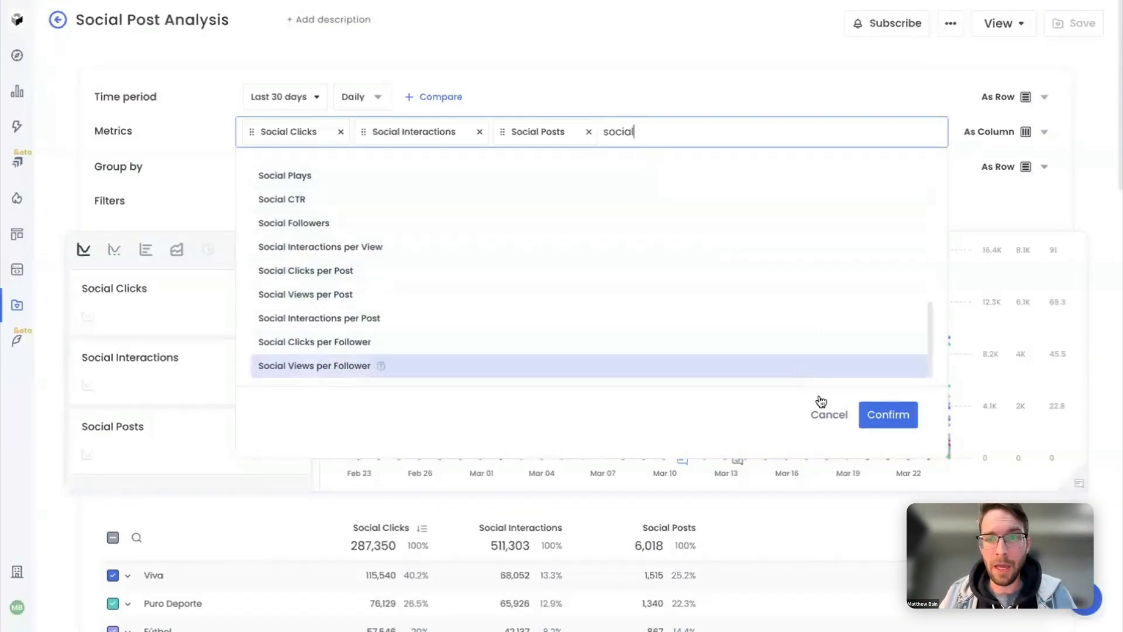
left_click(823, 413)
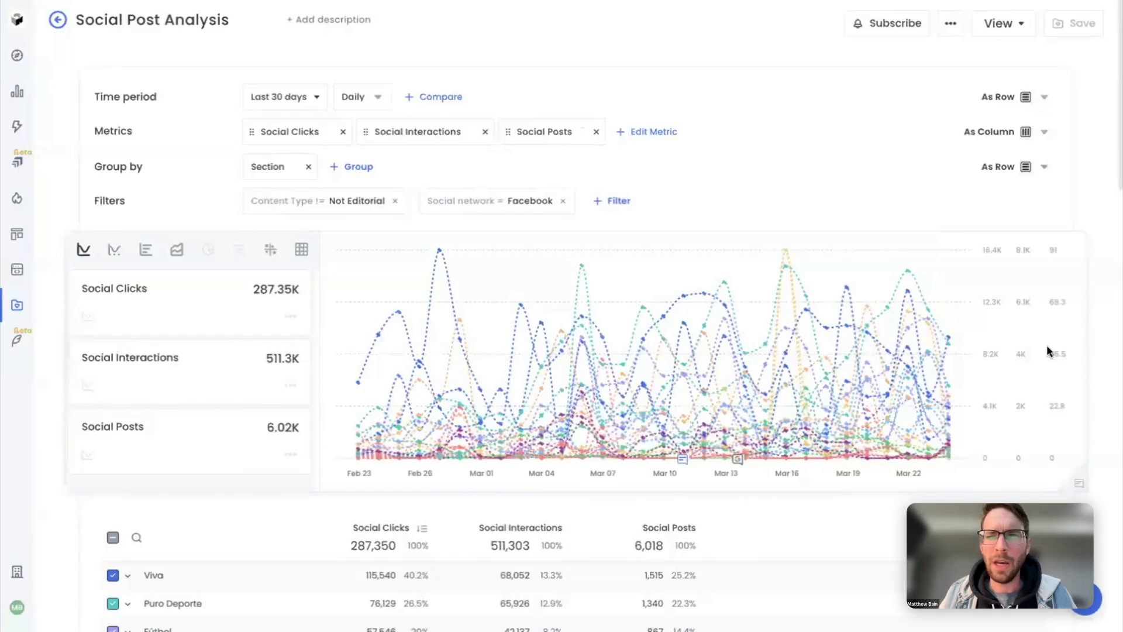
Widen the Social Clicks and Social Interactions columns in the report's section table
scroll(1102, 423, "down", 5)
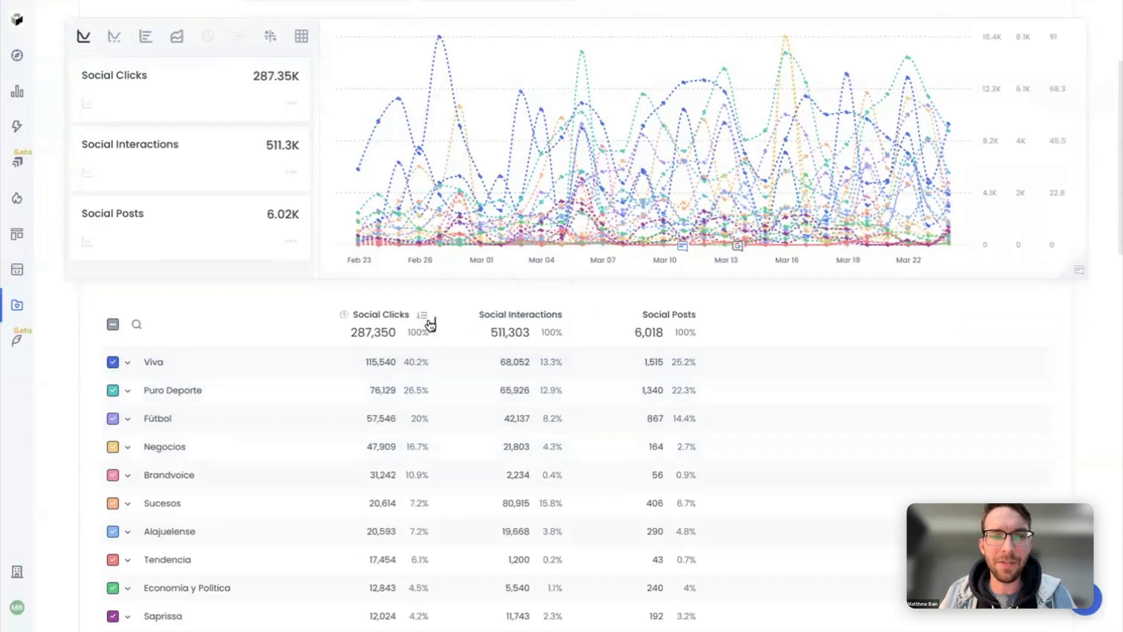
mouse_move(459, 326)
left_mouse_down()
mouse_move(508, 321)
mouse_move(447, 333)
left_mouse_up()
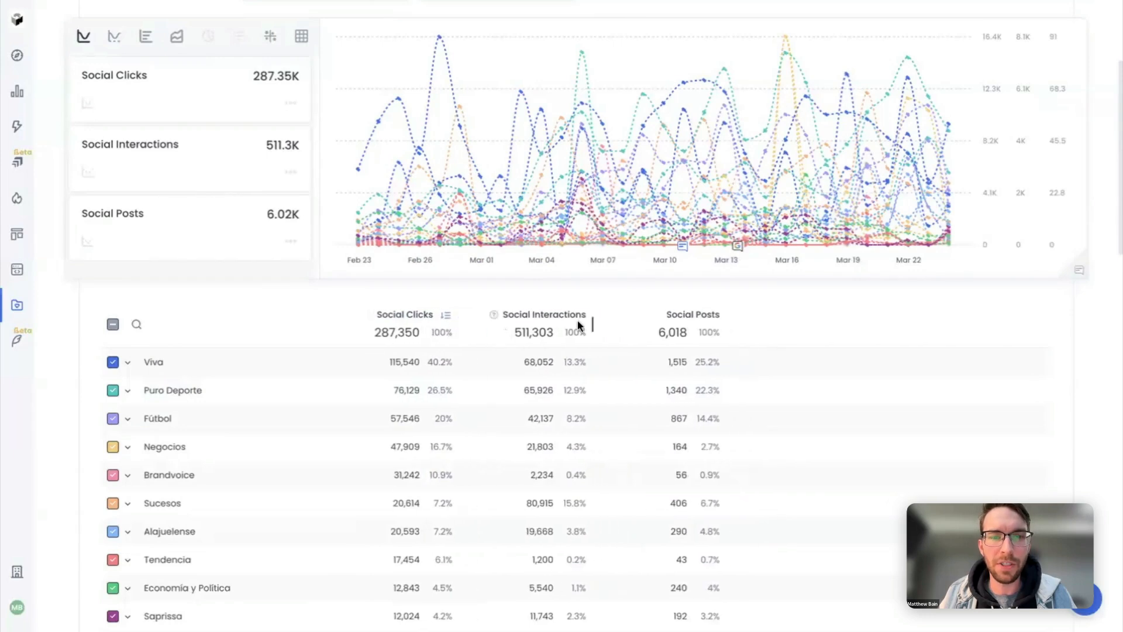
left_click_drag(593, 321, 634, 321)
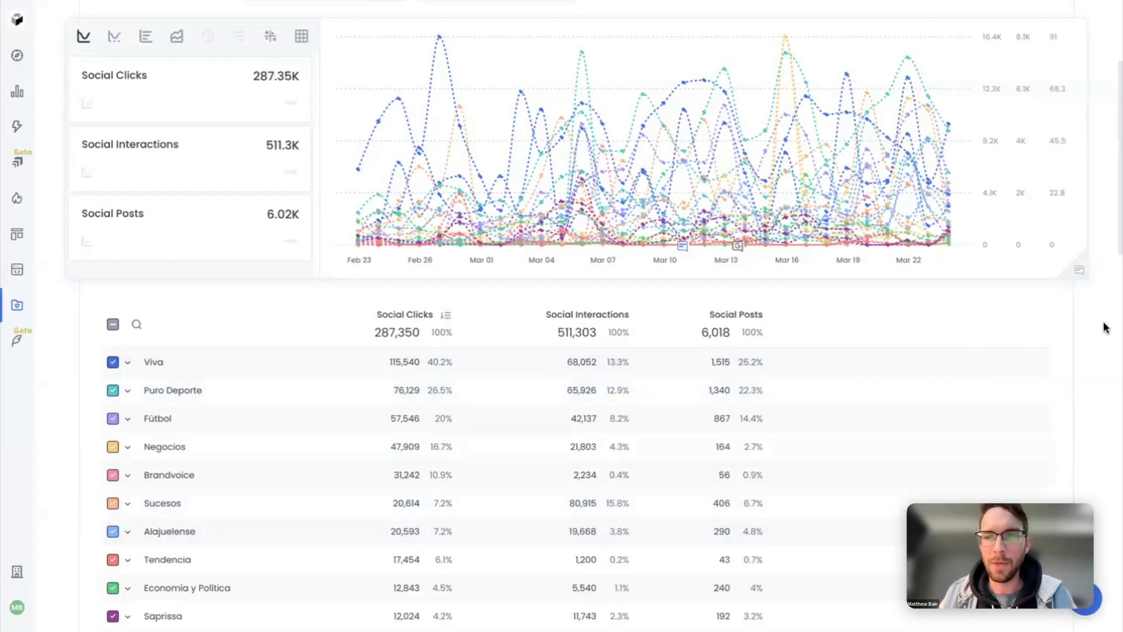
scroll(1105, 327, "up", 4)
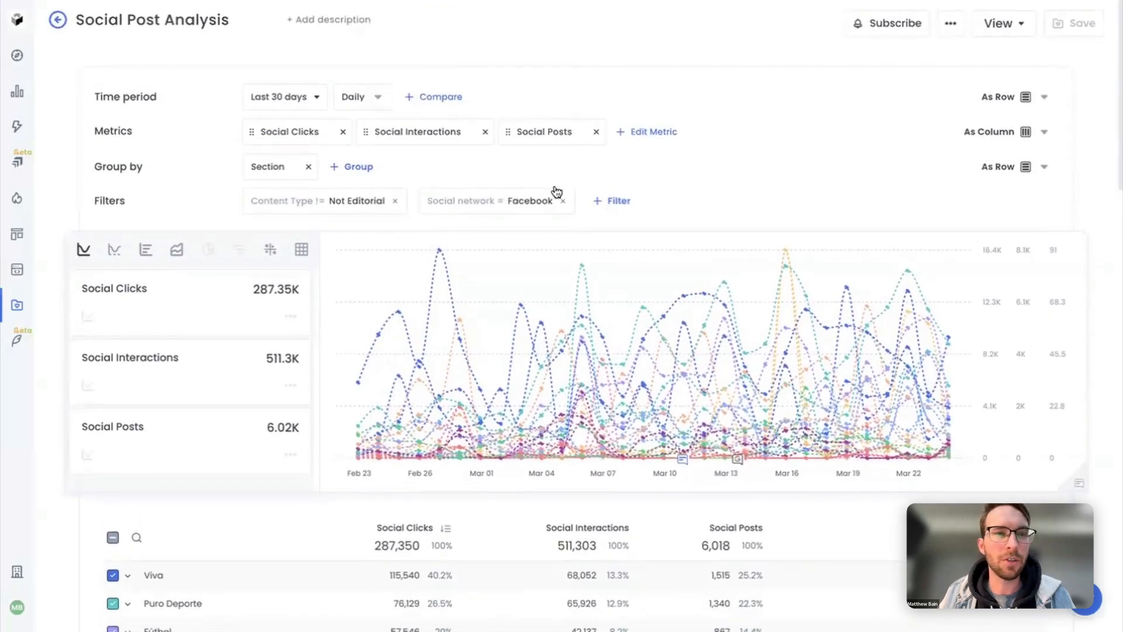
Return to the Webinar Dashboard and make the Social Post Analysis card taller
left_click(57, 22)
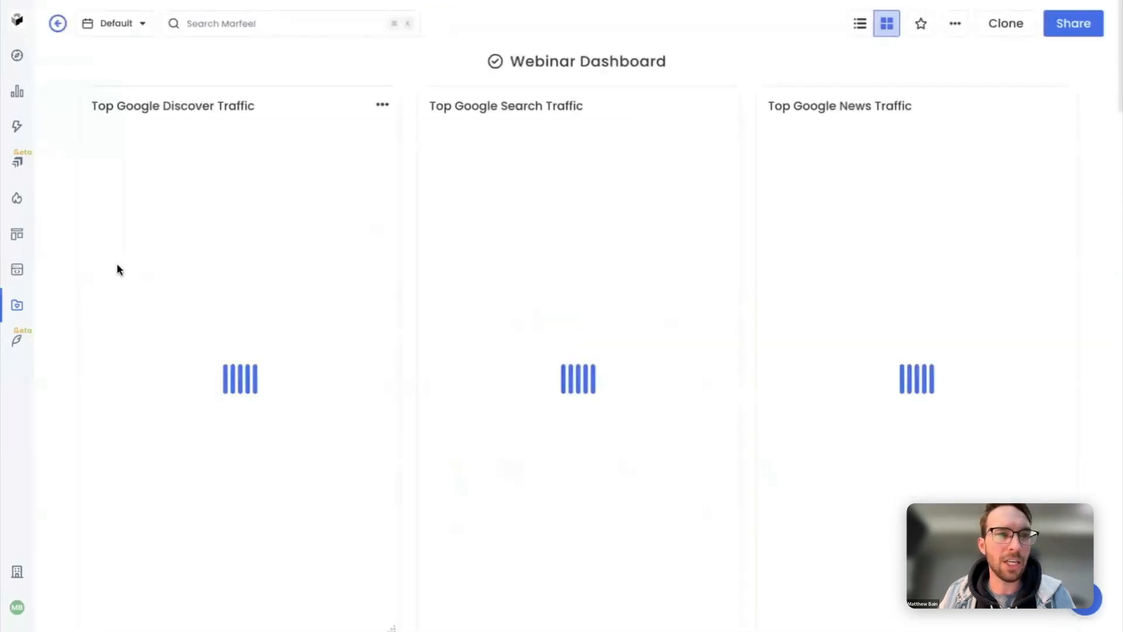
scroll(48, 325, "down", 5)
scroll(48, 325, "down", 20)
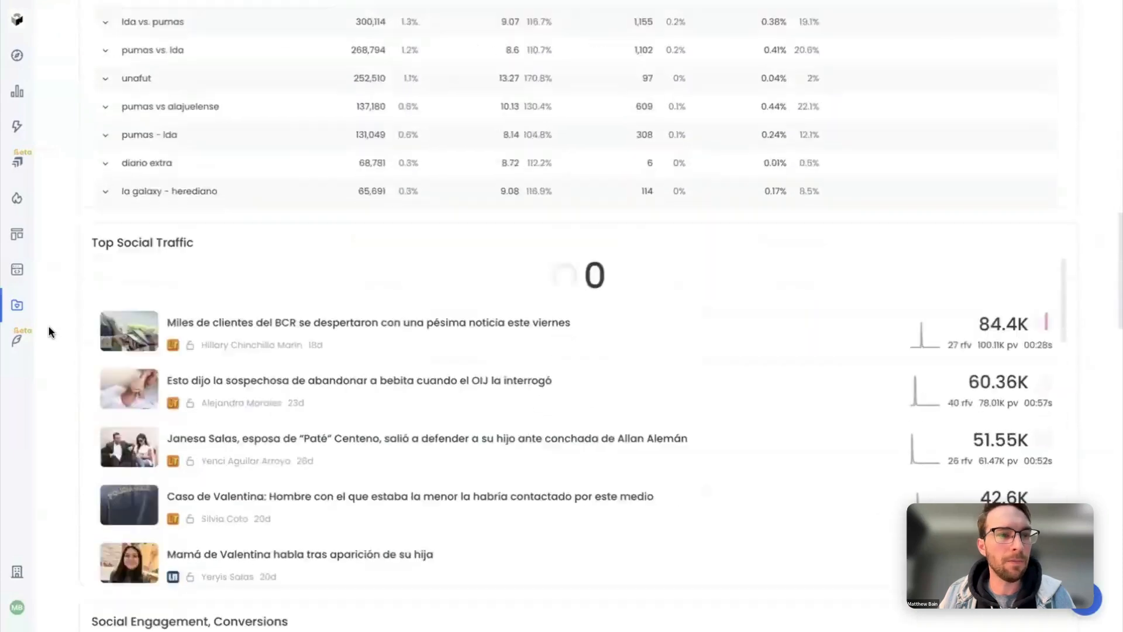
scroll(48, 327, "down", 1)
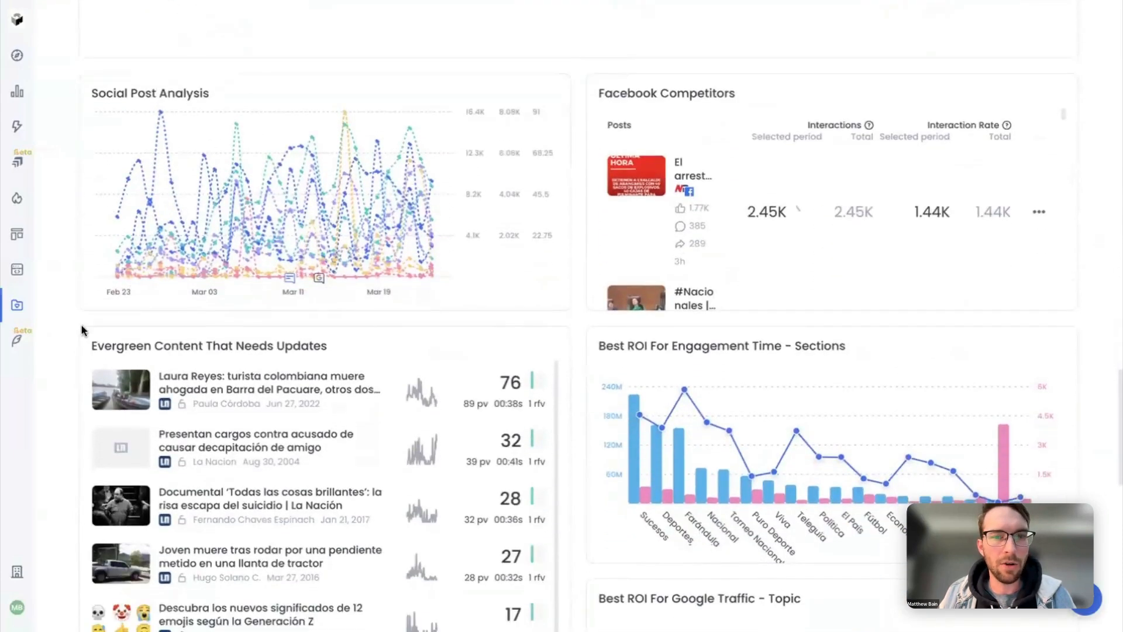
left_click_drag(568, 339, 579, 508)
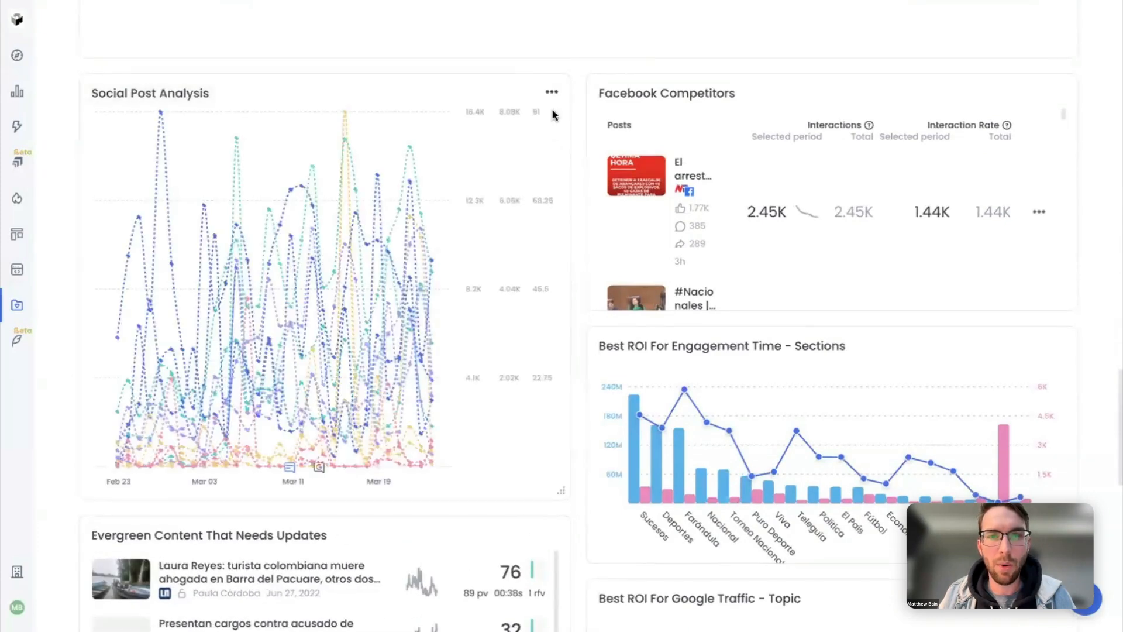
Add a table to the Social Post Analysis card and change its timeseries chart to a bubble chart of clicks against interactions
left_click(552, 94)
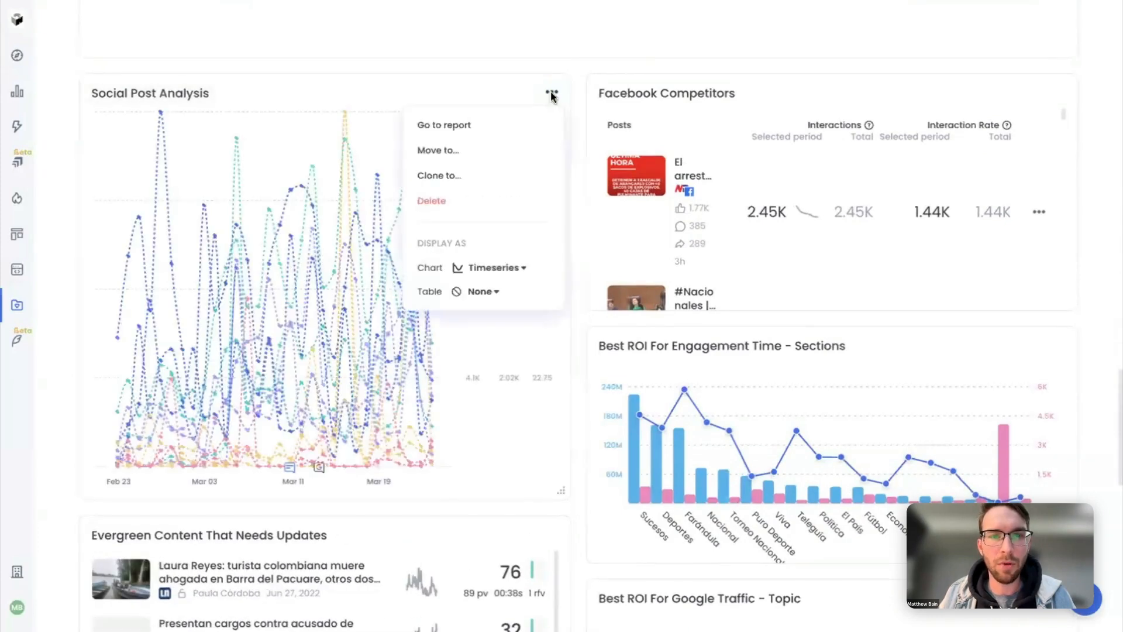
left_click(490, 293)
left_click(496, 348)
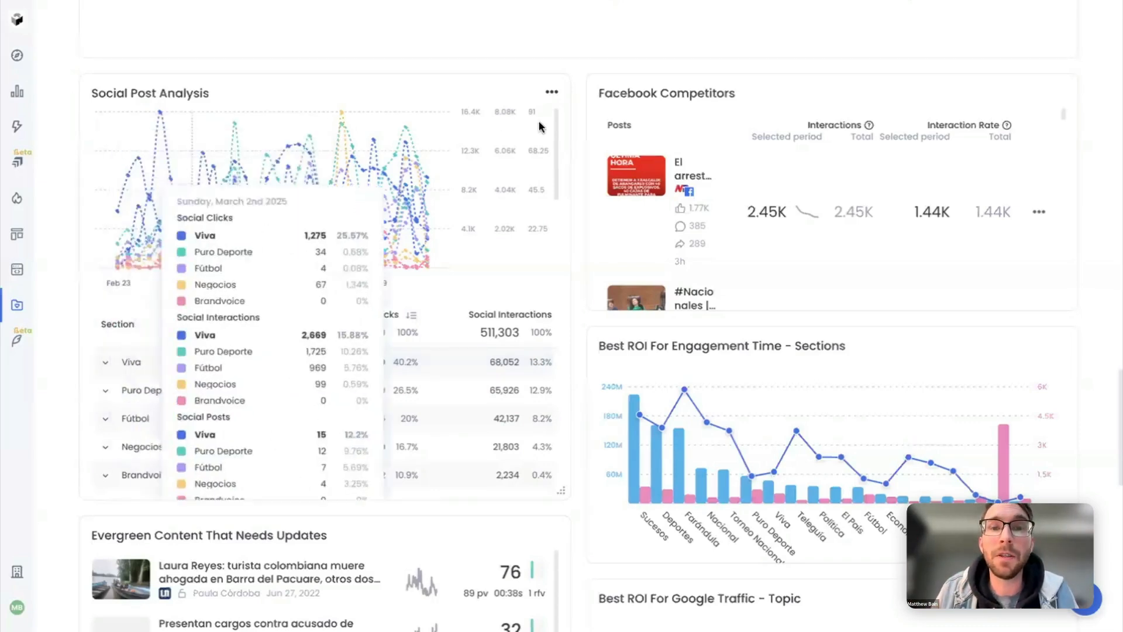
left_click(553, 93)
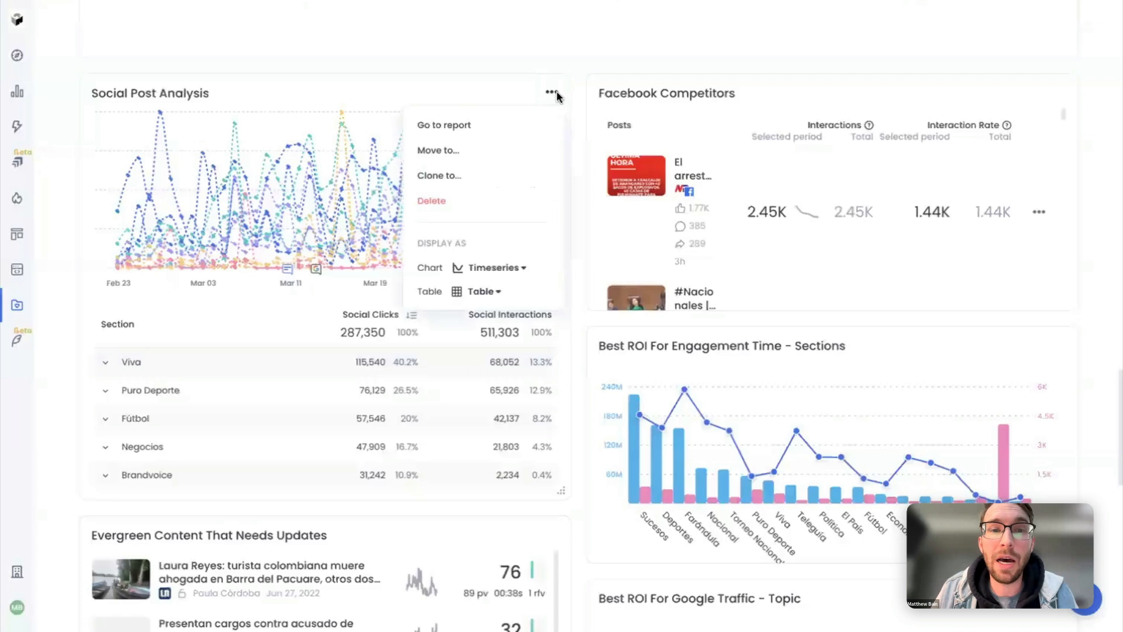
left_click(517, 268)
left_click(498, 433)
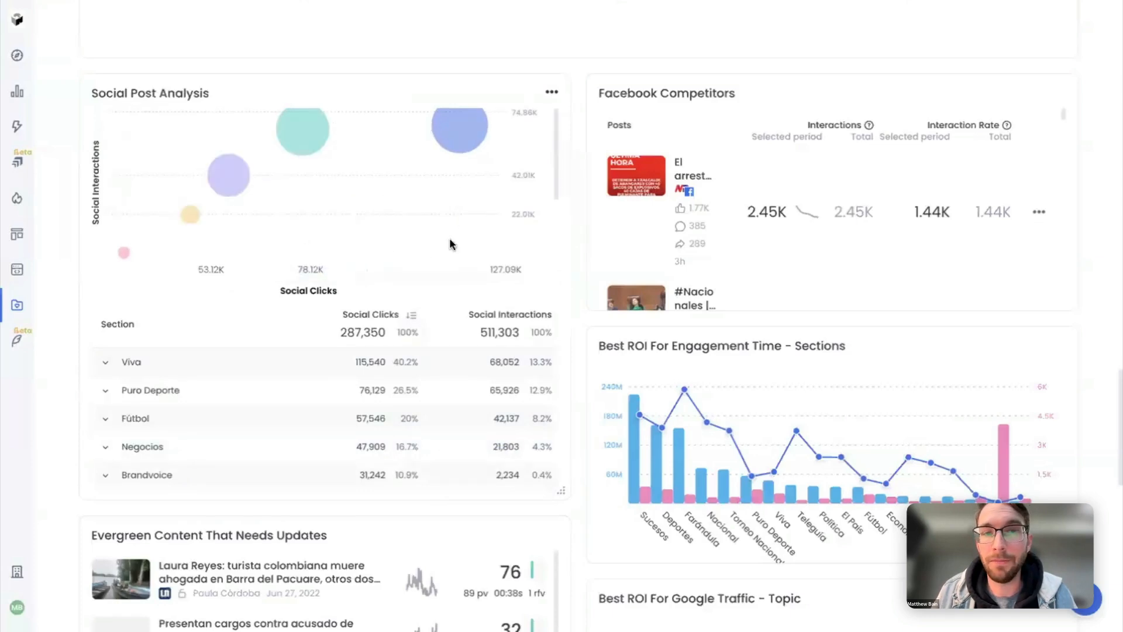
Make the Facebook Competitors card as tall as Social Post Analysis and look through its posts
mouse_move(301, 98)
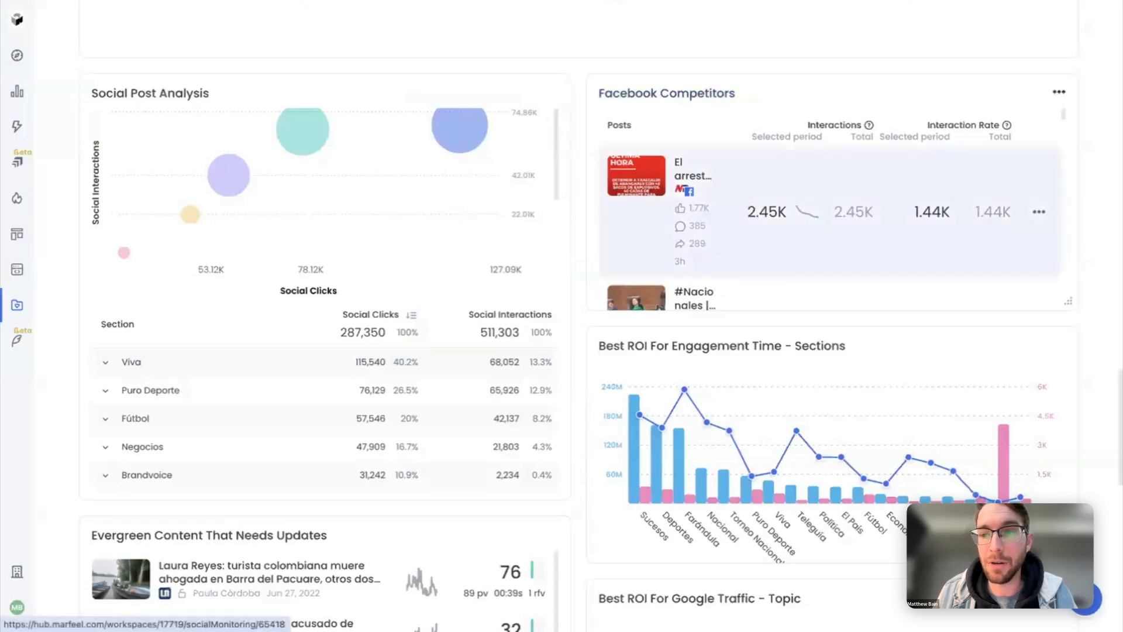
left_click_drag(1068, 302, 1069, 468)
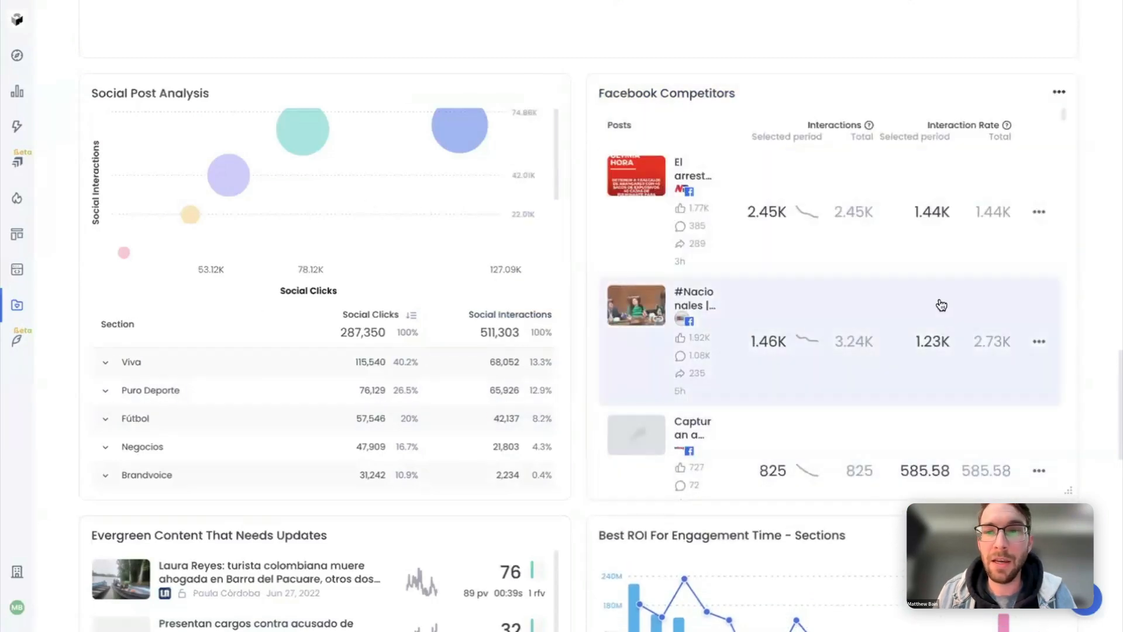
scroll(936, 298, "down", 1)
scroll(943, 306, "down", 10)
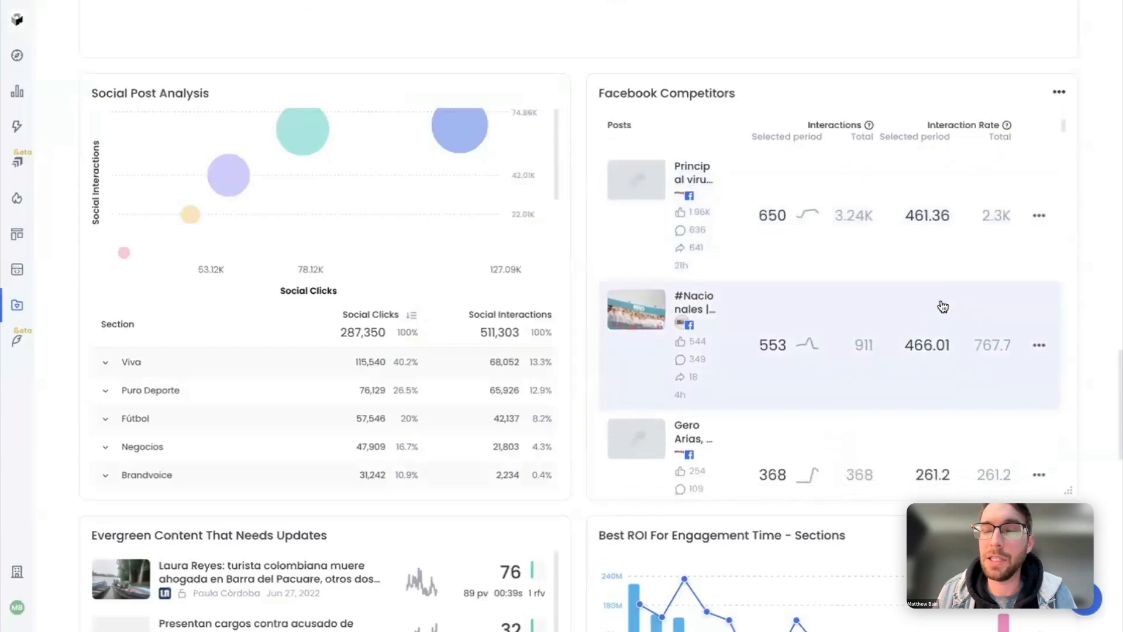
scroll(942, 306, "down", 8)
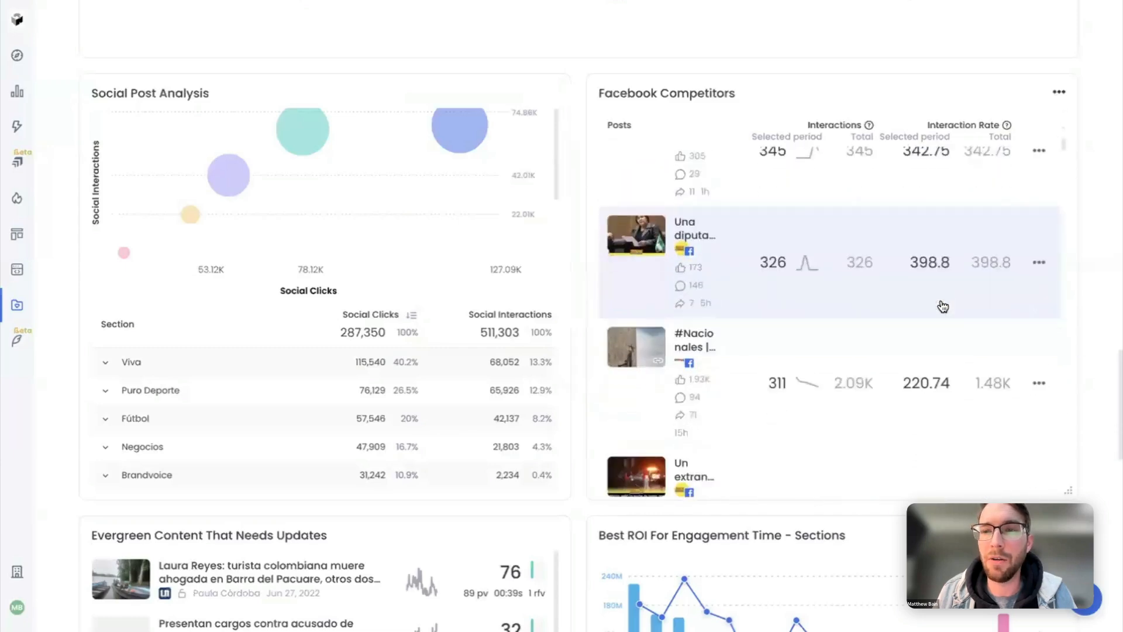
scroll(943, 305, "up", 6)
scroll(943, 306, "down", 5)
scroll(943, 306, "up", 4)
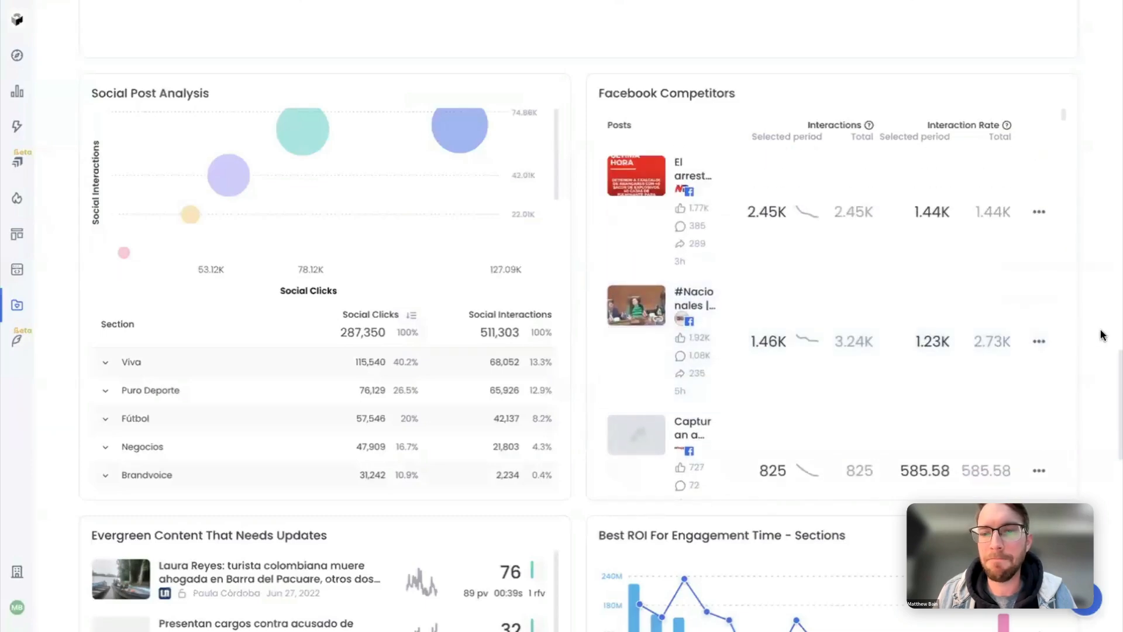
Place the Best ROI cards for Engagement Time - Sections and Google Traffic - Topic side by side above Evergreen Content, each one-third row width
scroll(1100, 329, "down", 5)
scroll(1100, 328, "down", 3)
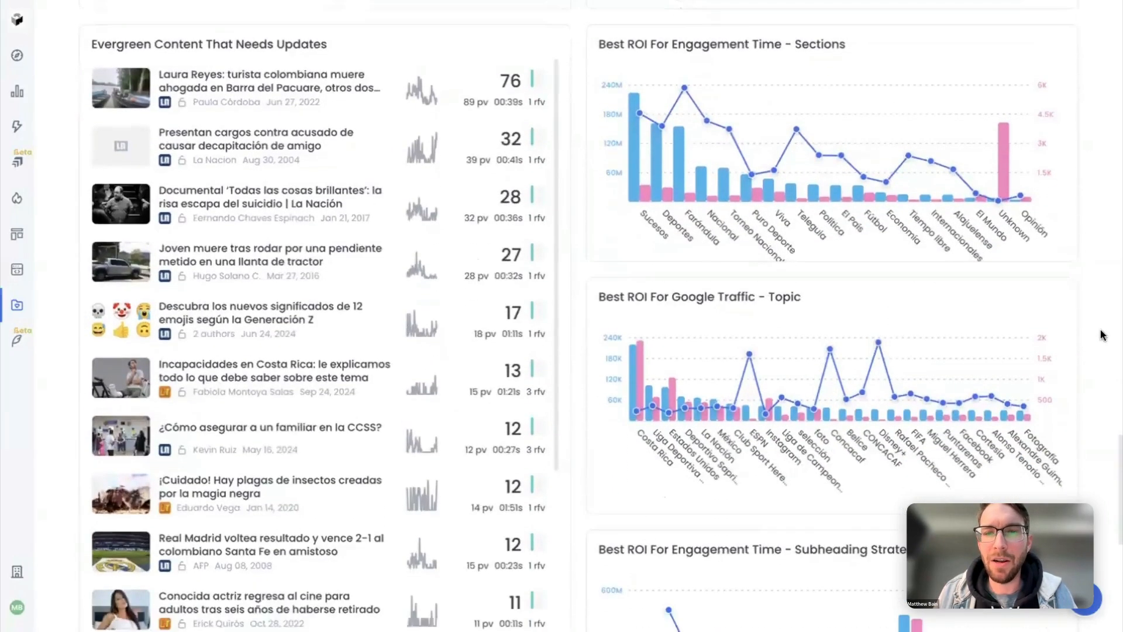
scroll(1100, 329, "down", 1)
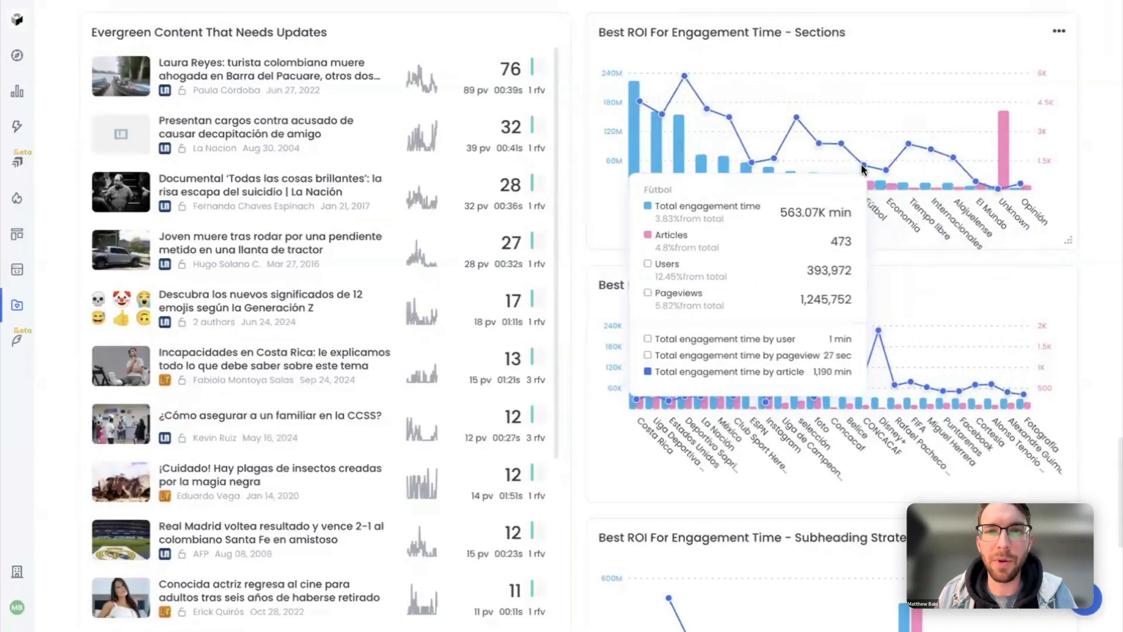
scroll(861, 164, "up", 1)
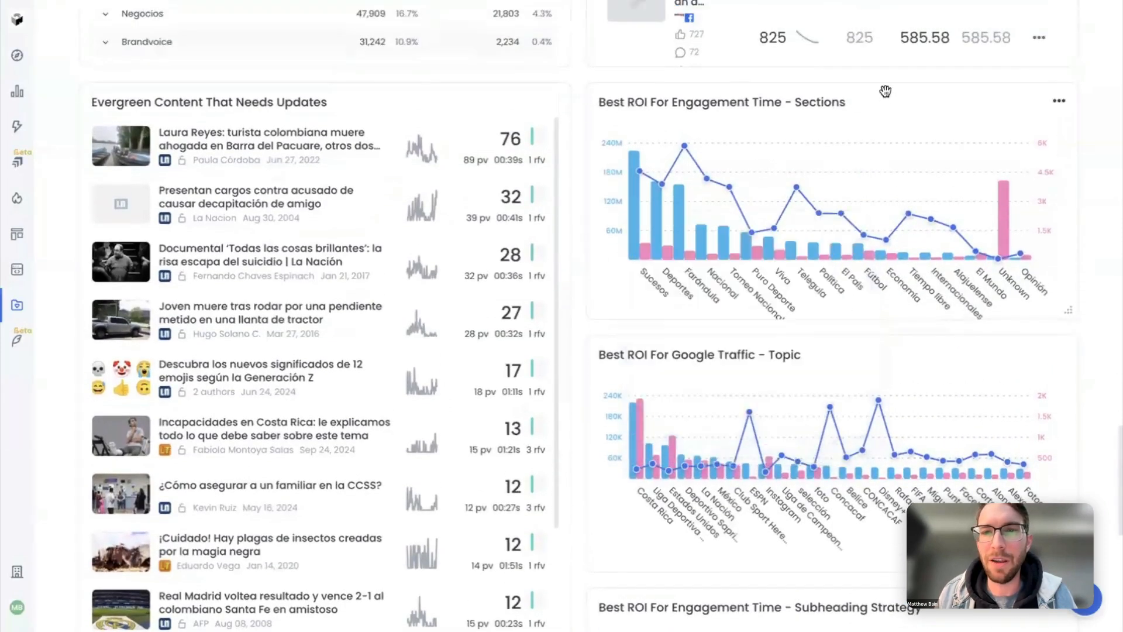
left_click_drag(711, 73, 334, 83)
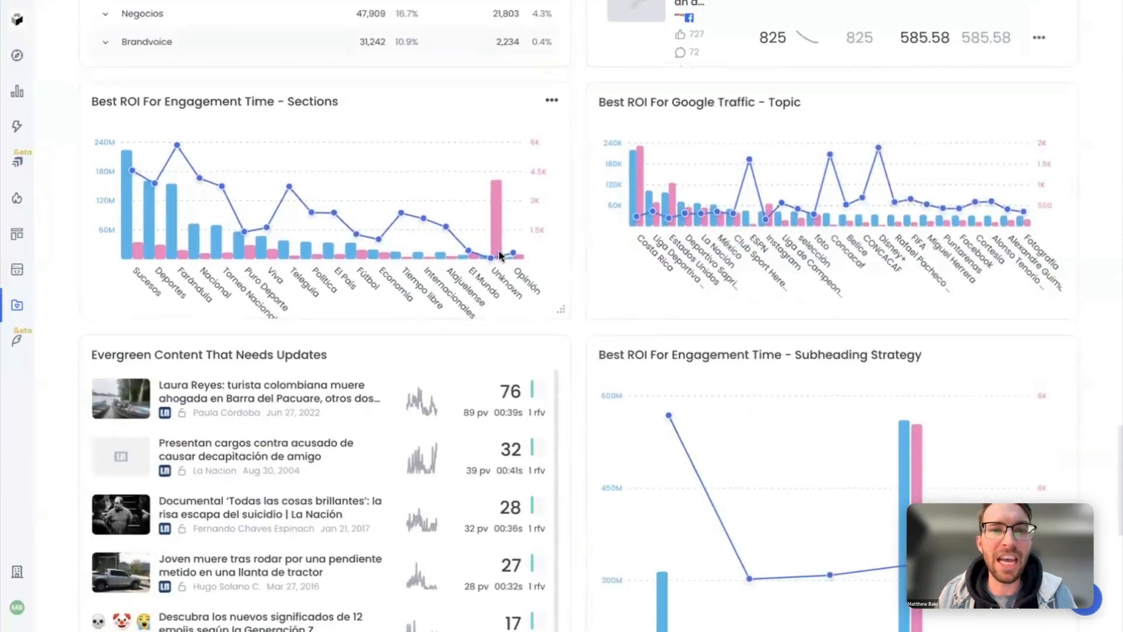
left_click_drag(559, 313, 394, 311)
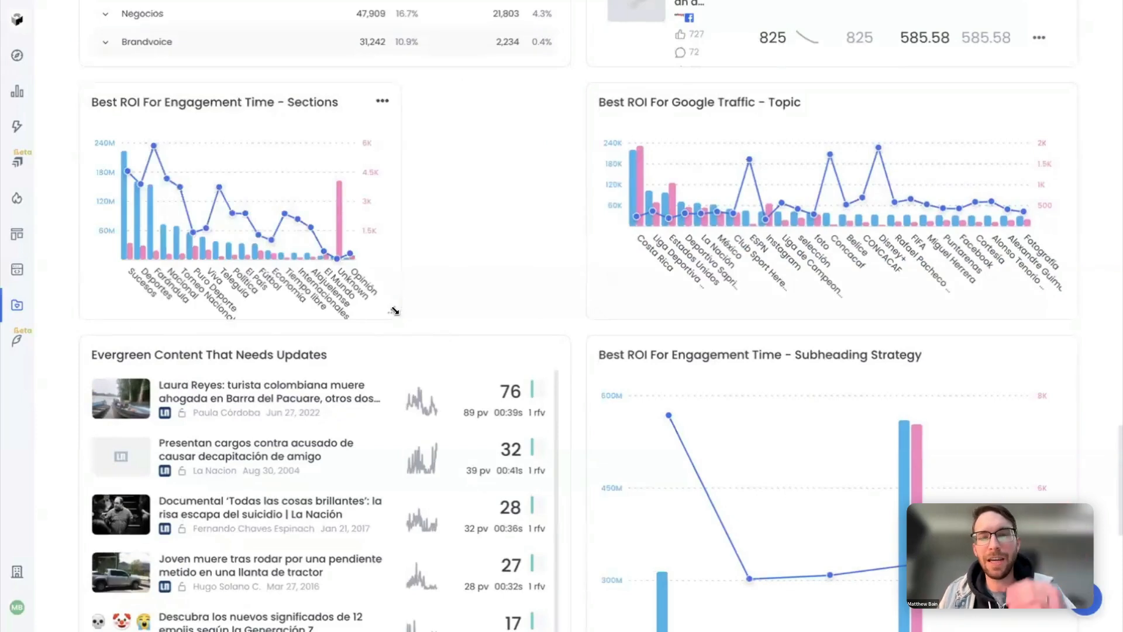
left_click_drag(819, 90, 637, 93)
left_click_drag(772, 312, 734, 311)
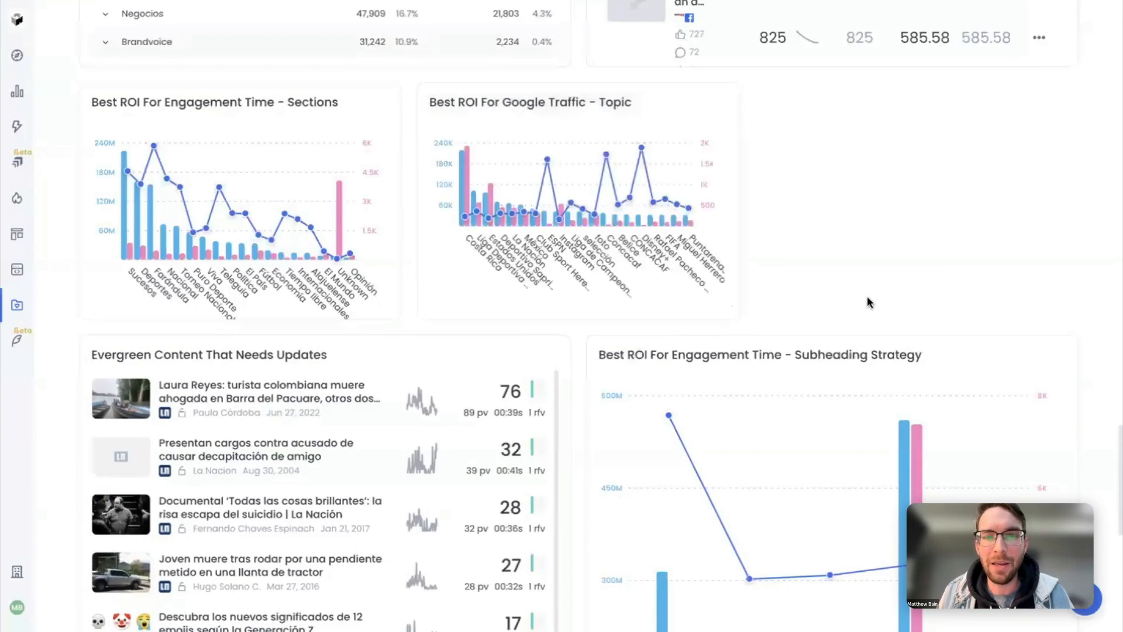
Shrink the Best ROI For Engagement Time - Subheading Strategy card to one-third width and move it beside the Google Traffic - Topic card
scroll(867, 295, "down", 3)
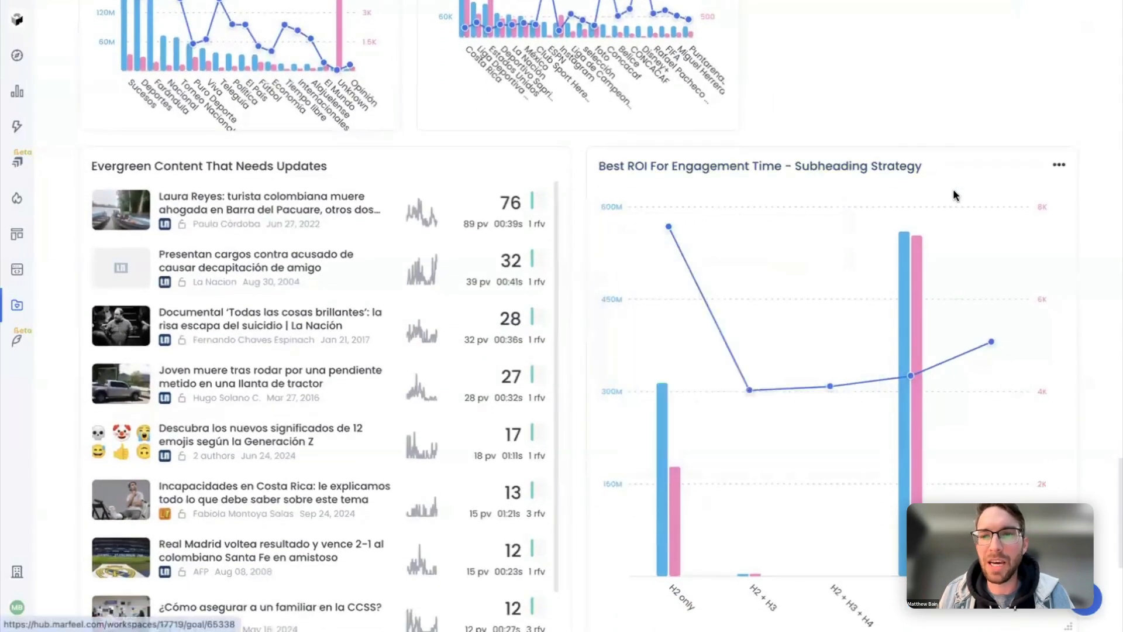
scroll(954, 192, "down", 2)
left_click_drag(1074, 535, 897, 428)
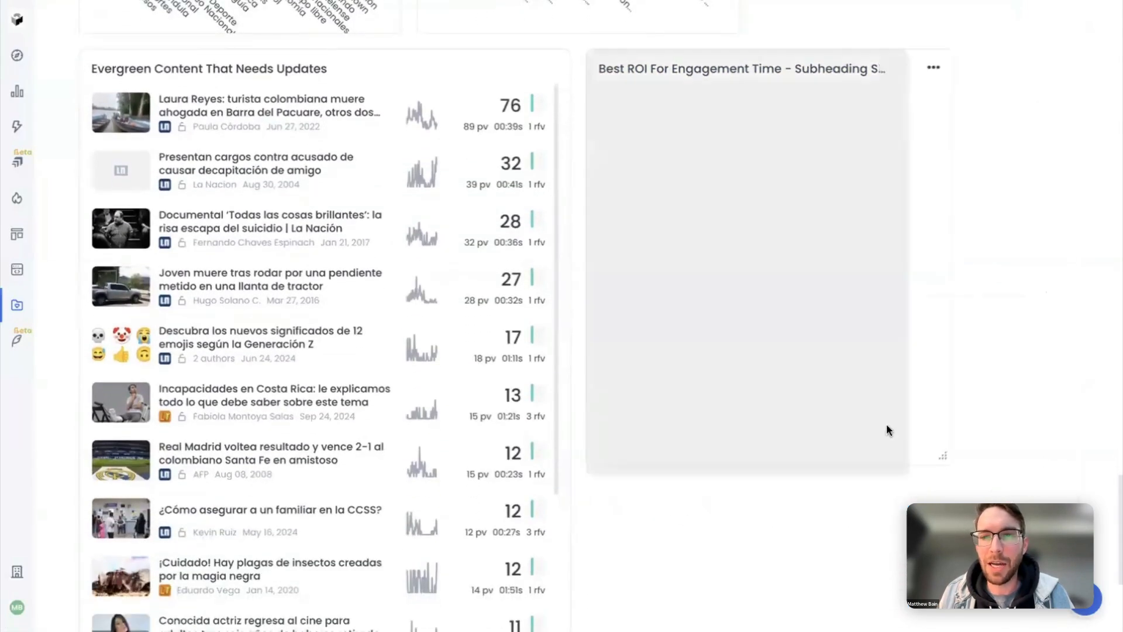
scroll(983, 364, "up", 8)
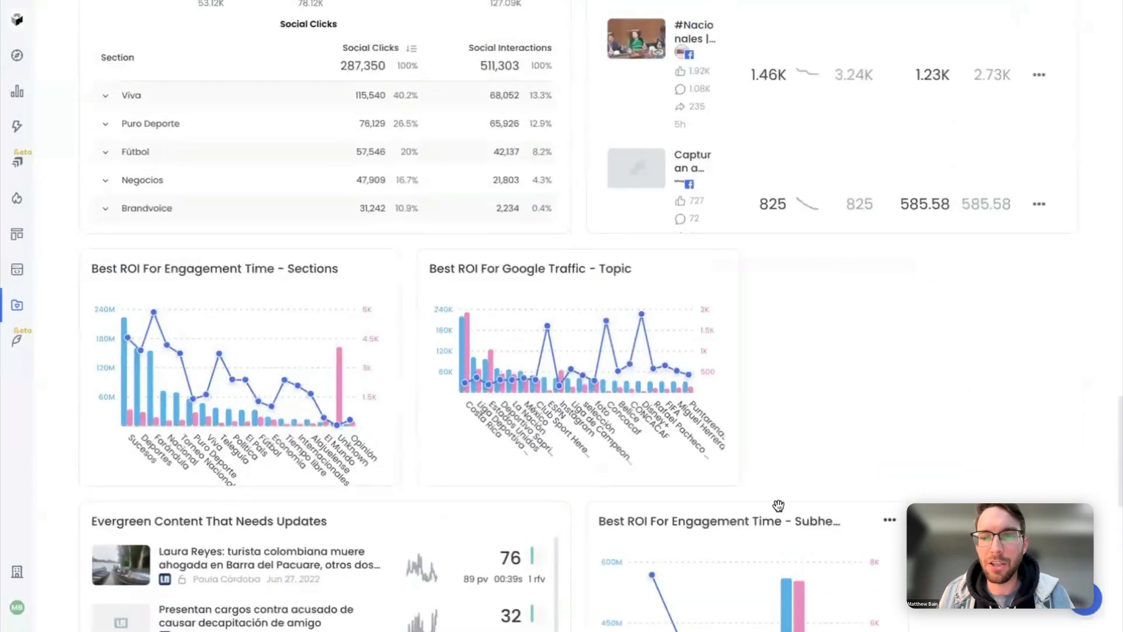
left_click_drag(776, 515, 945, 271)
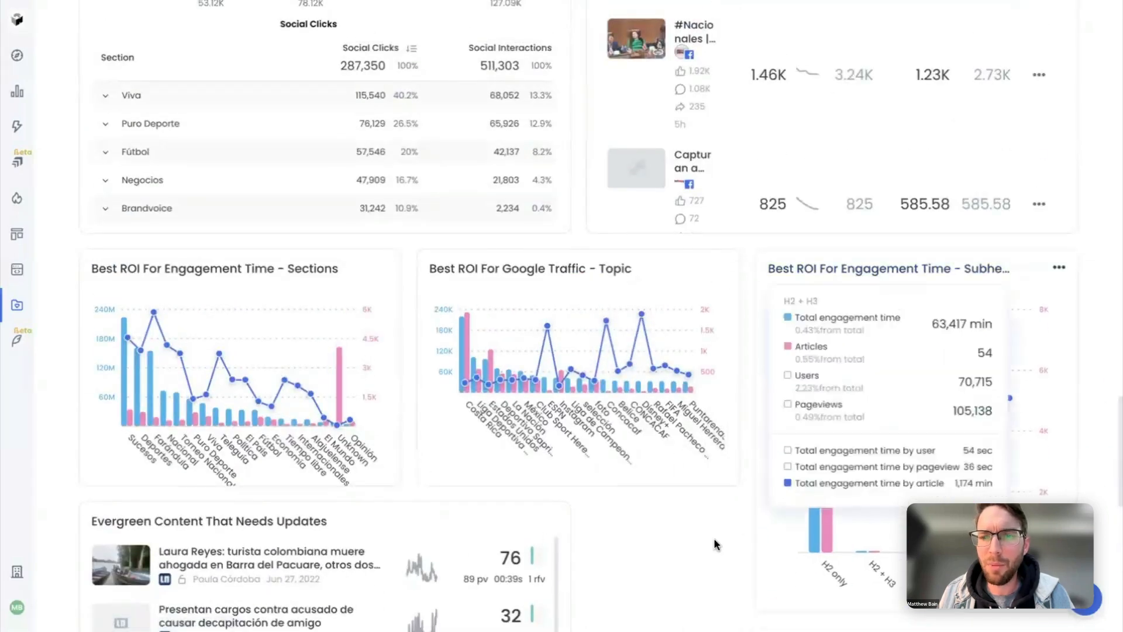
Make the Google Traffic - Topic and Engagement Time - Sections cards as tall as the Subheading Strategy card
scroll(714, 538, "down", 1)
scroll(714, 538, "down", 2)
left_click_drag(725, 344, 732, 463)
left_click_drag(389, 342, 391, 465)
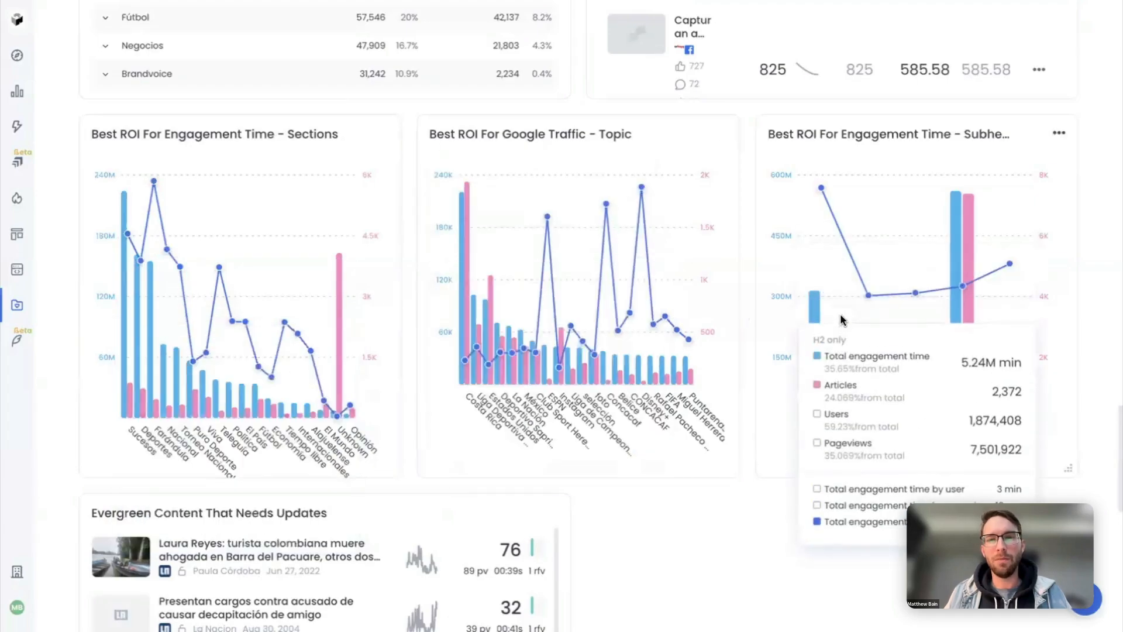
Review the Webinar Dashboard's cards from the Google traffic lists through to Evergreen Content That Needs Updates
scroll(840, 318, "up", 5)
scroll(839, 318, "up", 15)
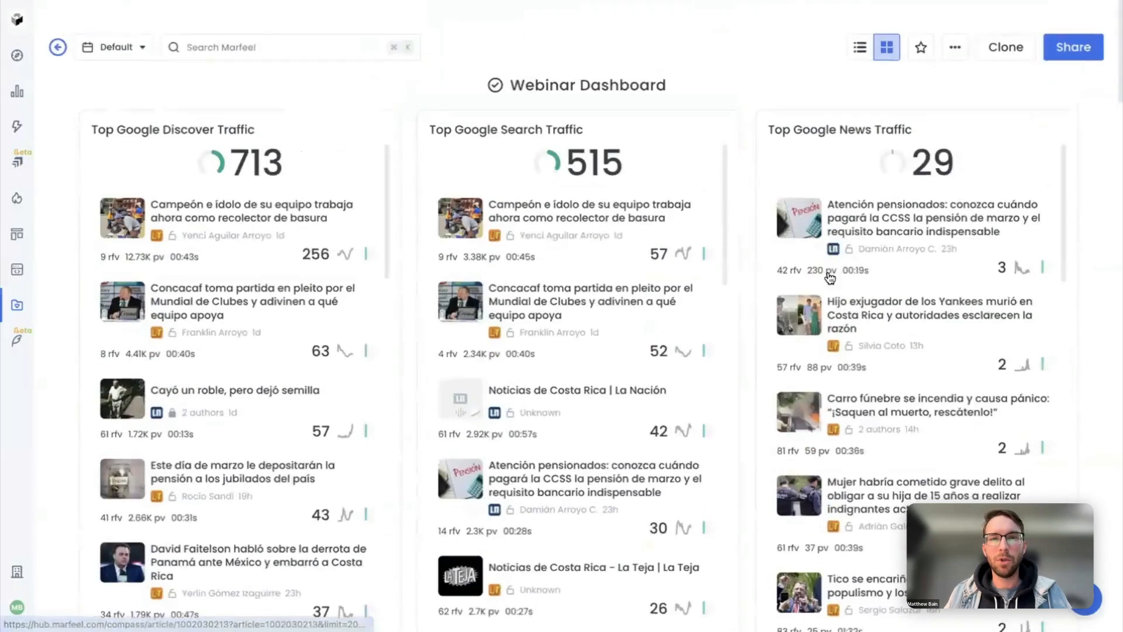
scroll(723, 286, "down", 8)
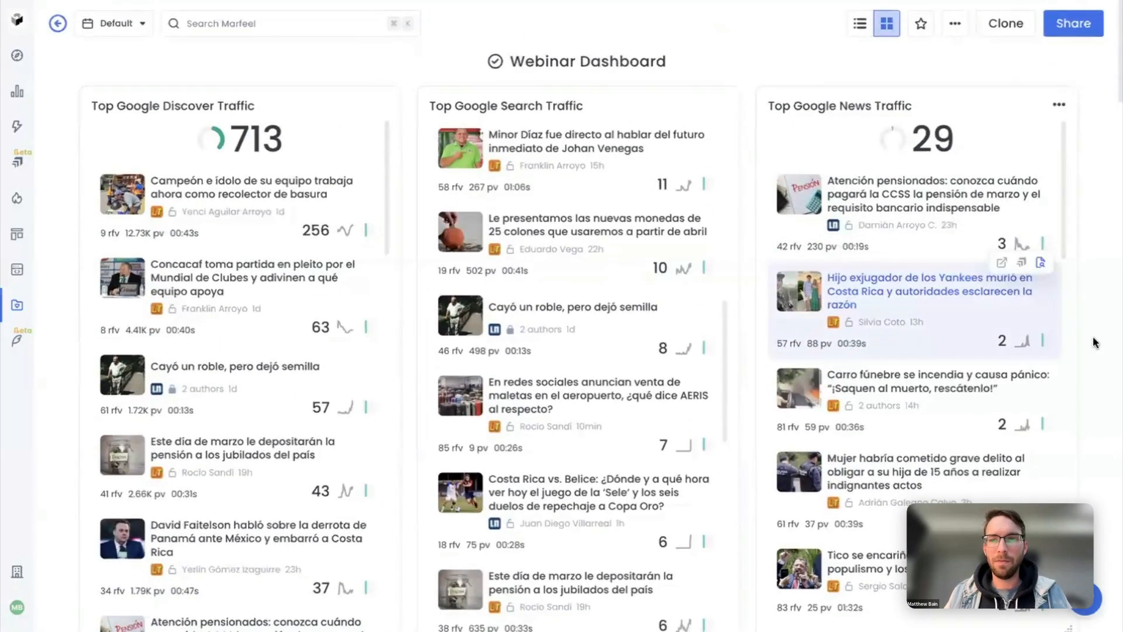
scroll(1102, 344, "down", 20)
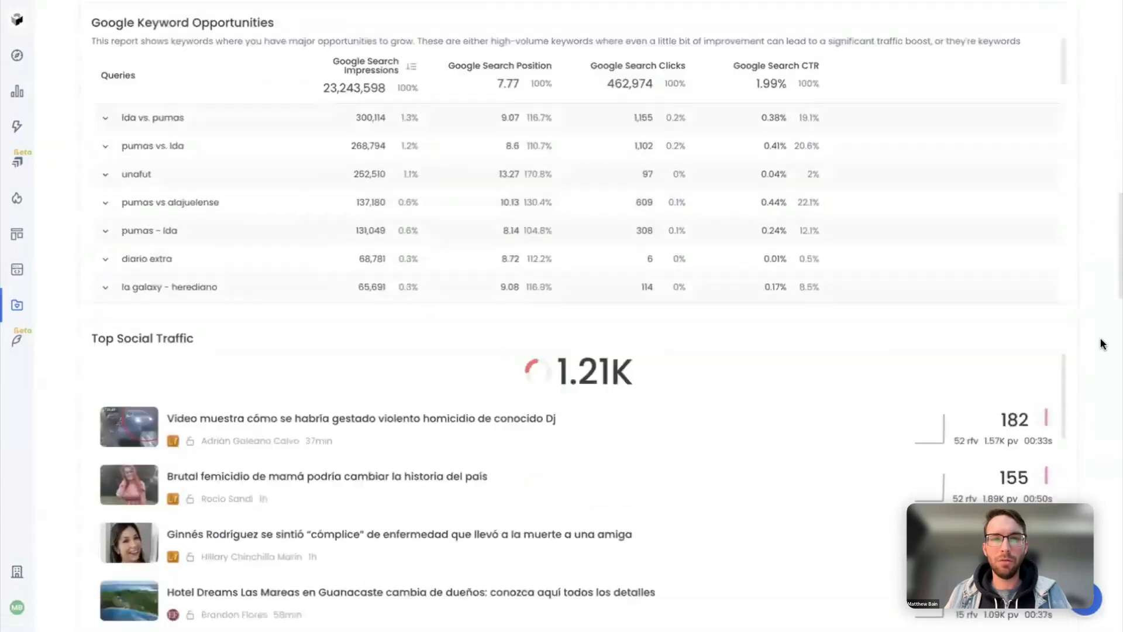
scroll(1102, 344, "down", 15)
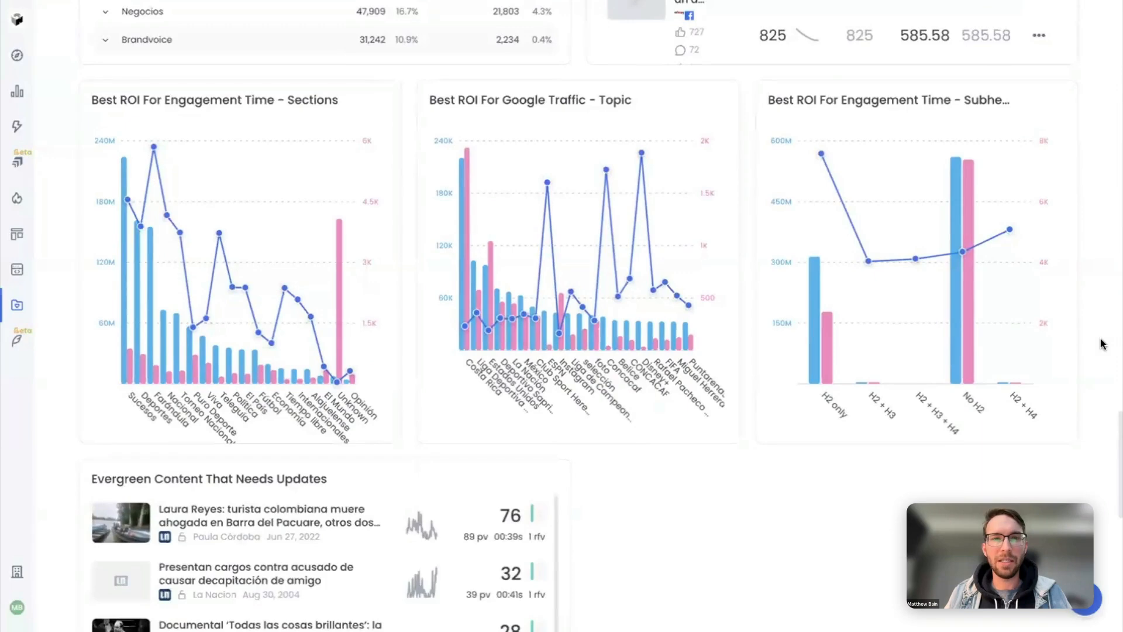
scroll(1102, 344, "down", 8)
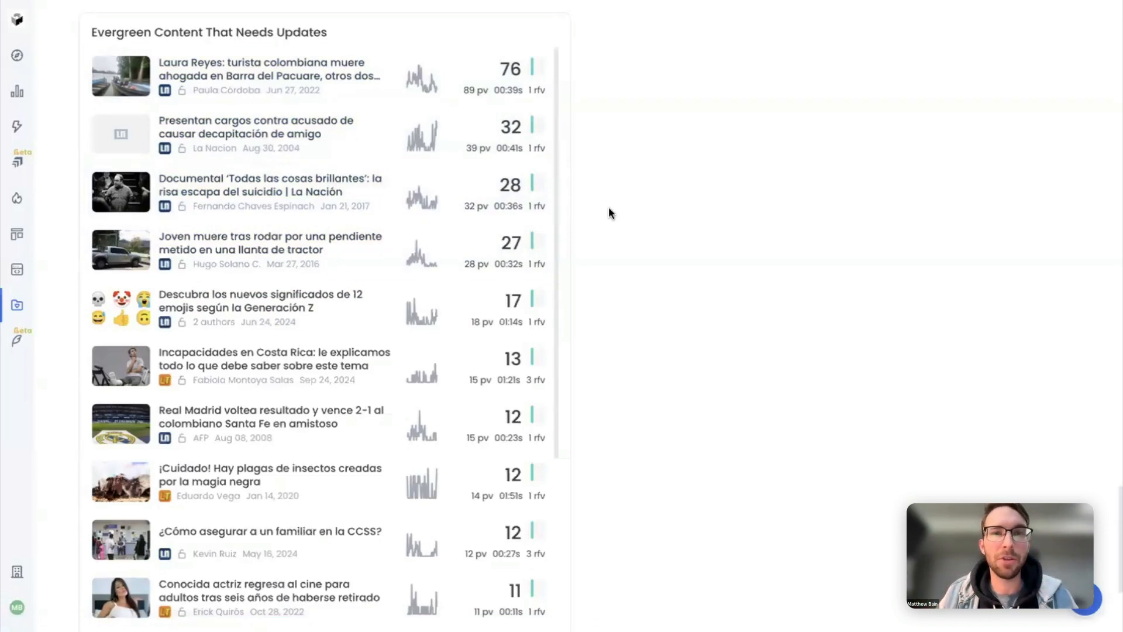
Add a text card: "Old articles still getting Google traffic. Use CoPilot to update these (Expansion Ideas, Helpfulness Evaluation, etc.) and then republish. Have fun. Yay!"
scroll(608, 208, "down", 1)
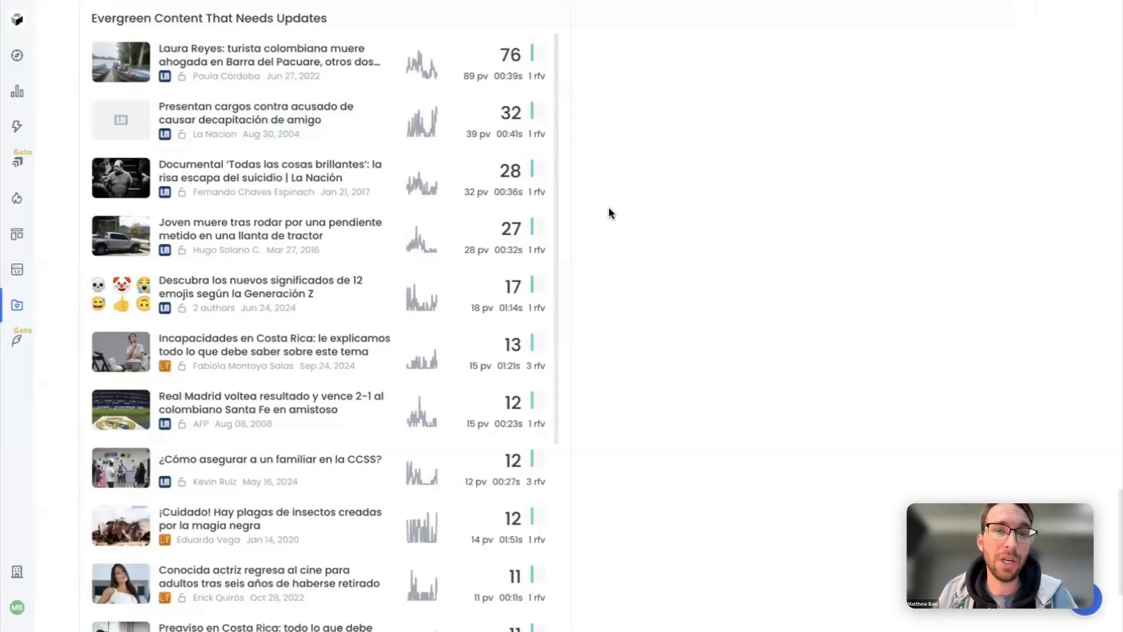
scroll(608, 206, "down", 3)
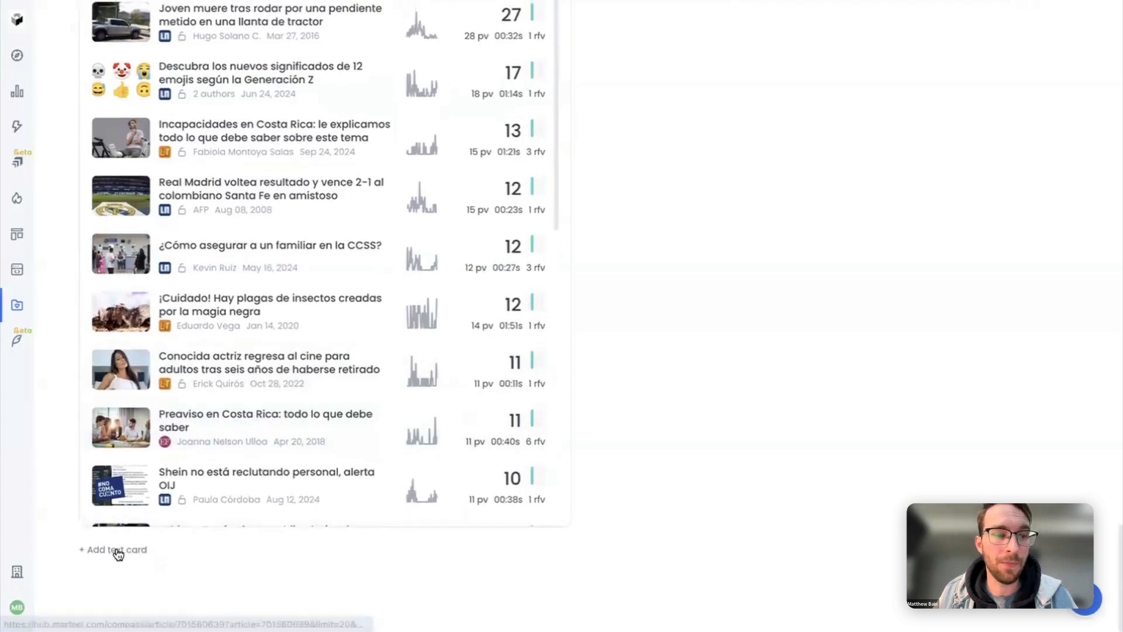
left_click(116, 552)
scroll(184, 532, "down", 2)
left_click(165, 491)
type("Old")
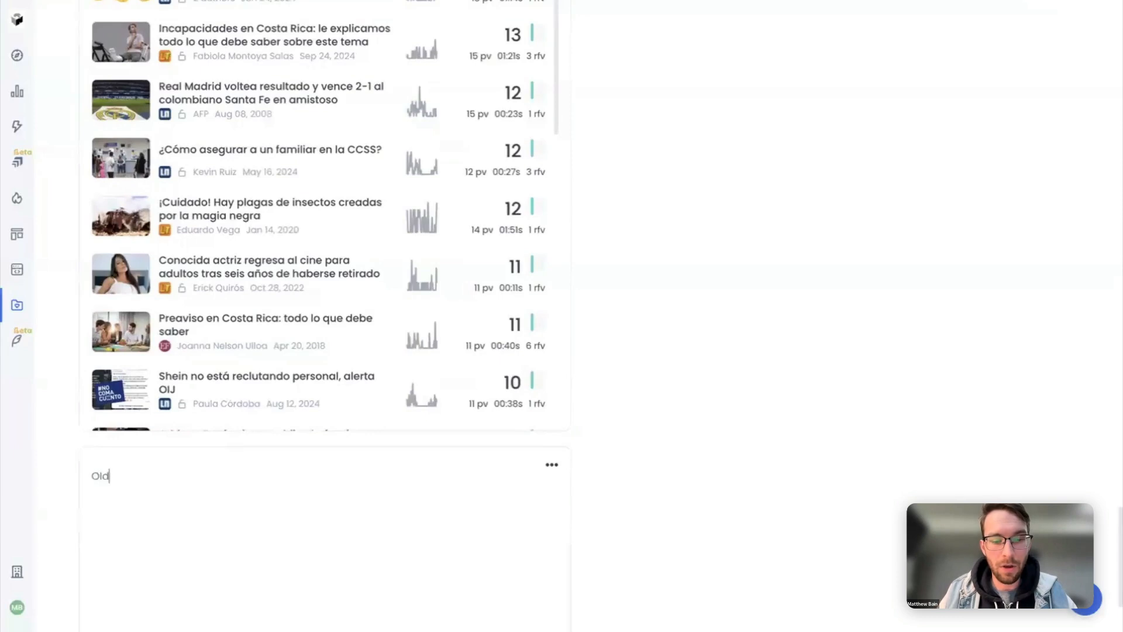
type(" articles still getting Google traffic. Use CoPilot")
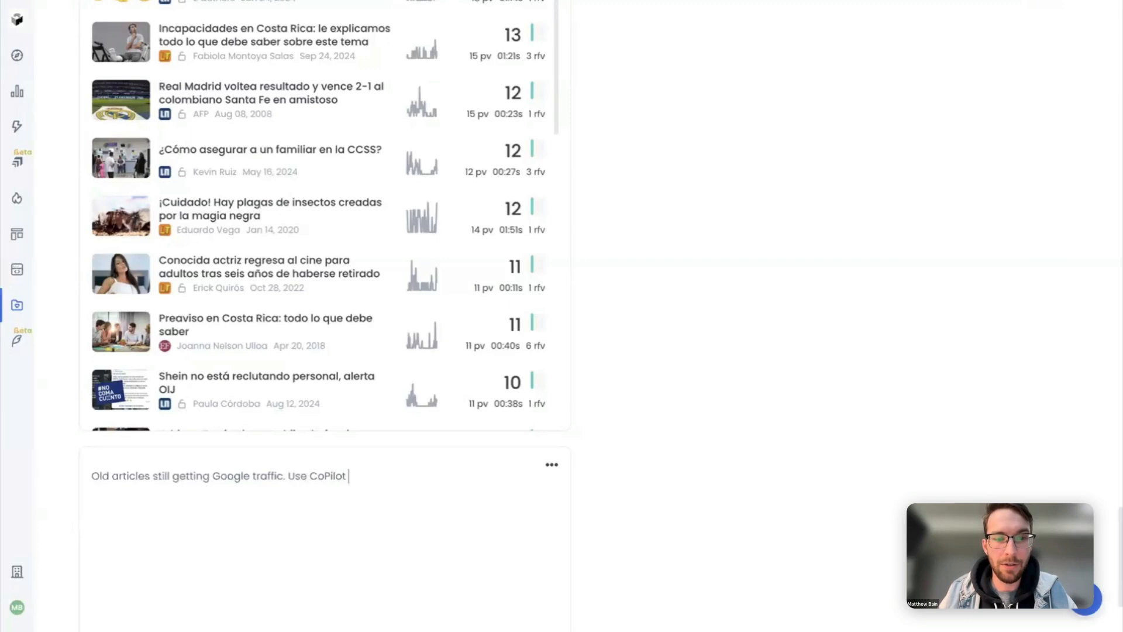
type("ate these")
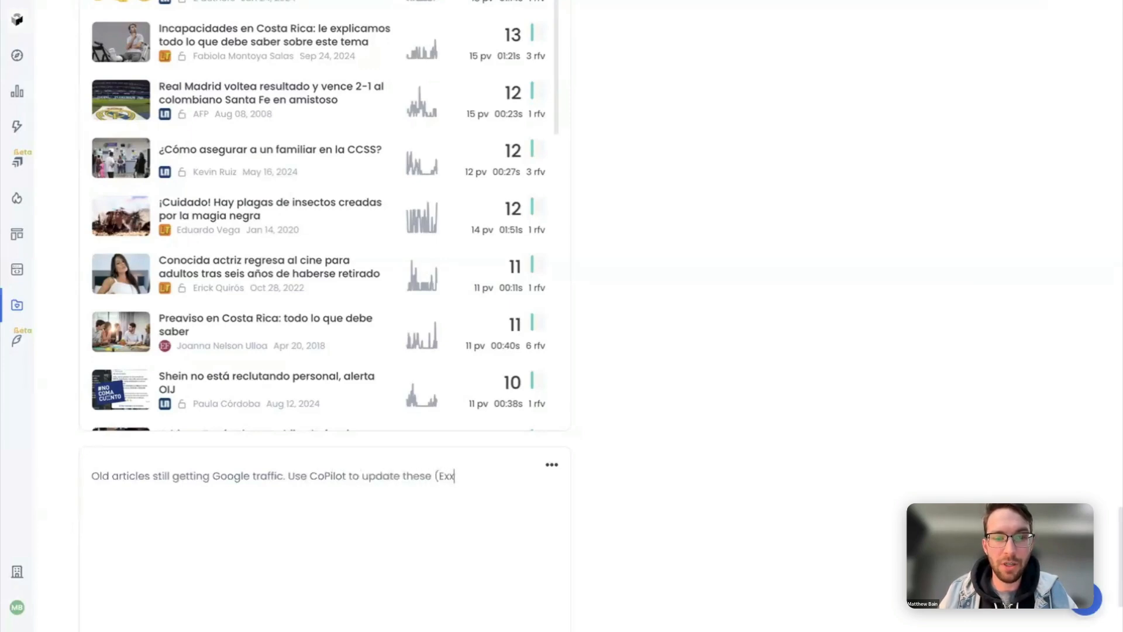
type(" (Expansion Ideas, Helpfulness Evaluation, etc.) and then republish.")
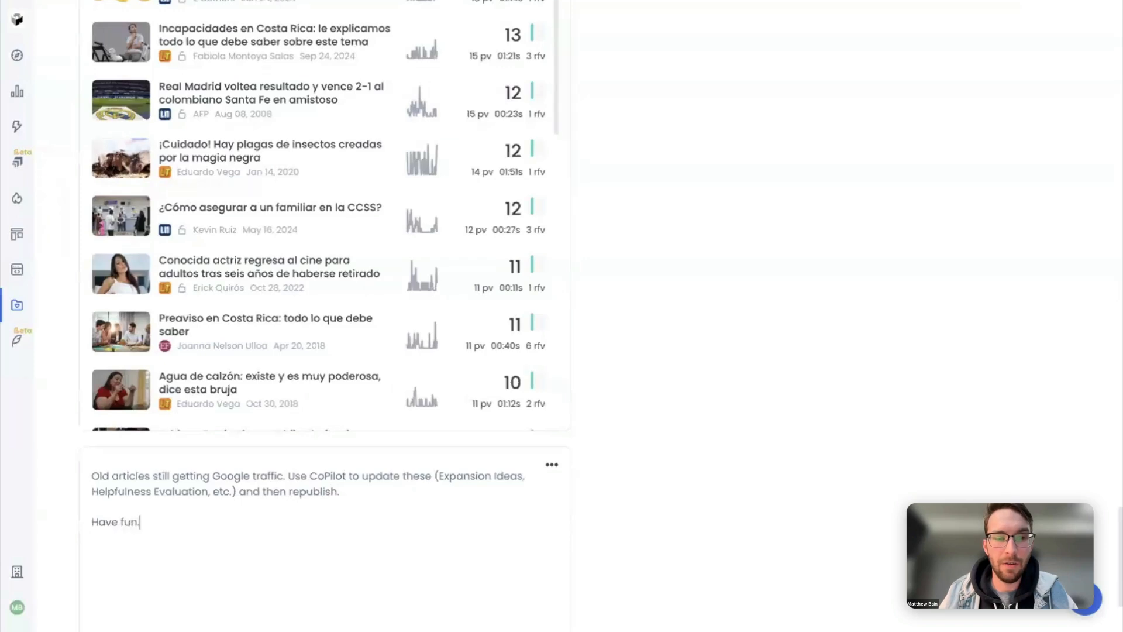
key("Return")
type("Yay!")
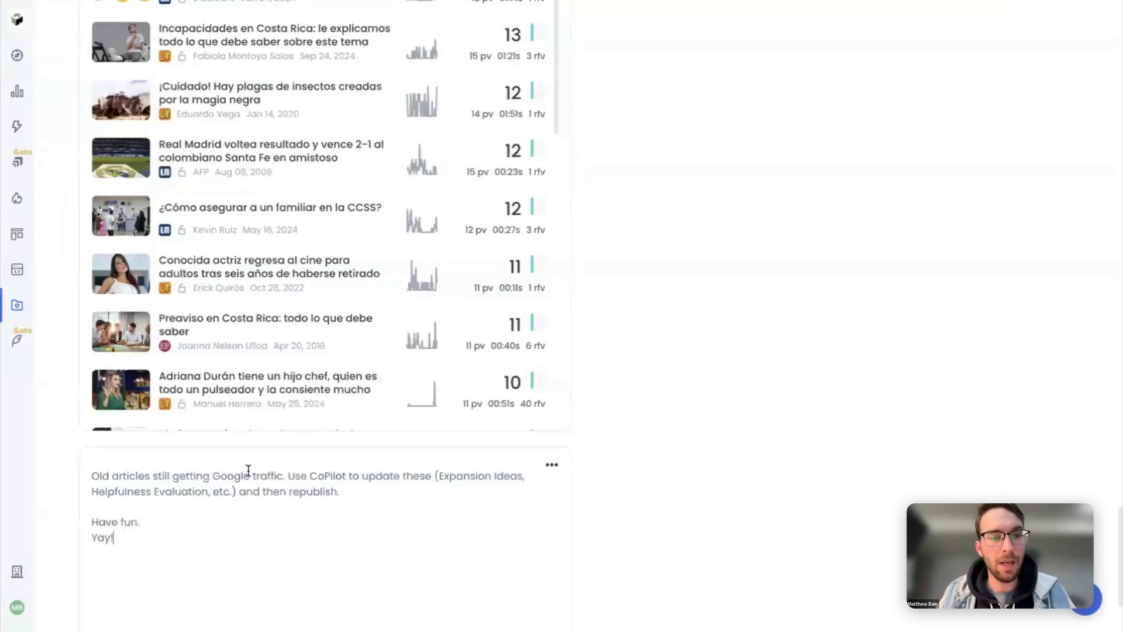
Move the text card beside Evergreen Content That Needs Updates and shorten the Evergreen card to the text card's height
left_click_drag(305, 460, 785, 204)
scroll(780, 244, "up", 5)
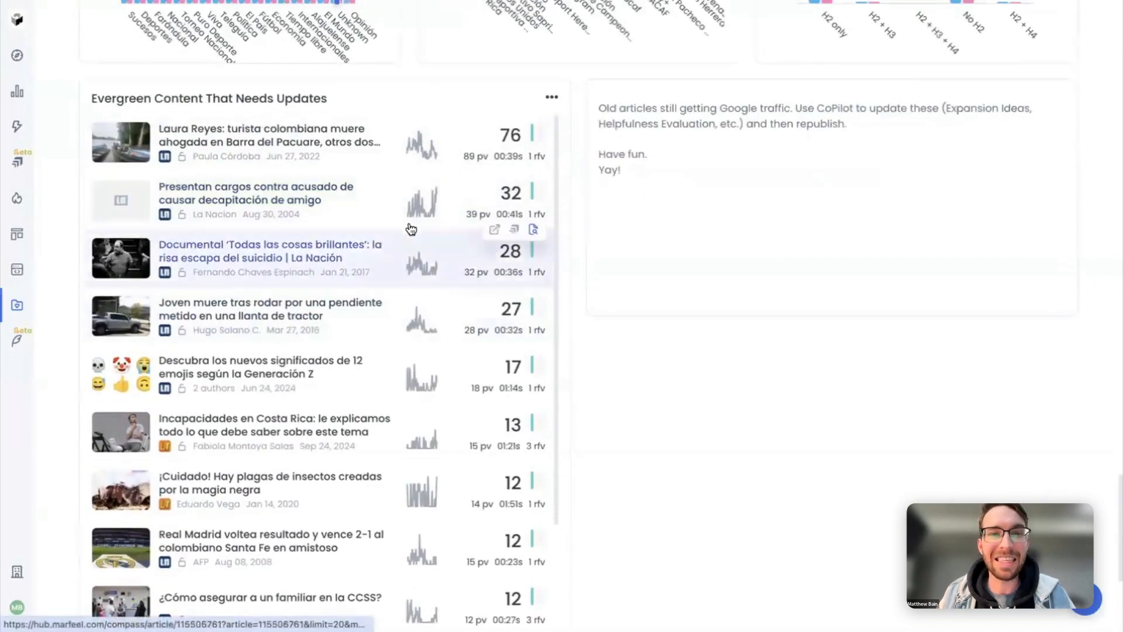
scroll(654, 493, "down", 1)
scroll(652, 495, "down", 4)
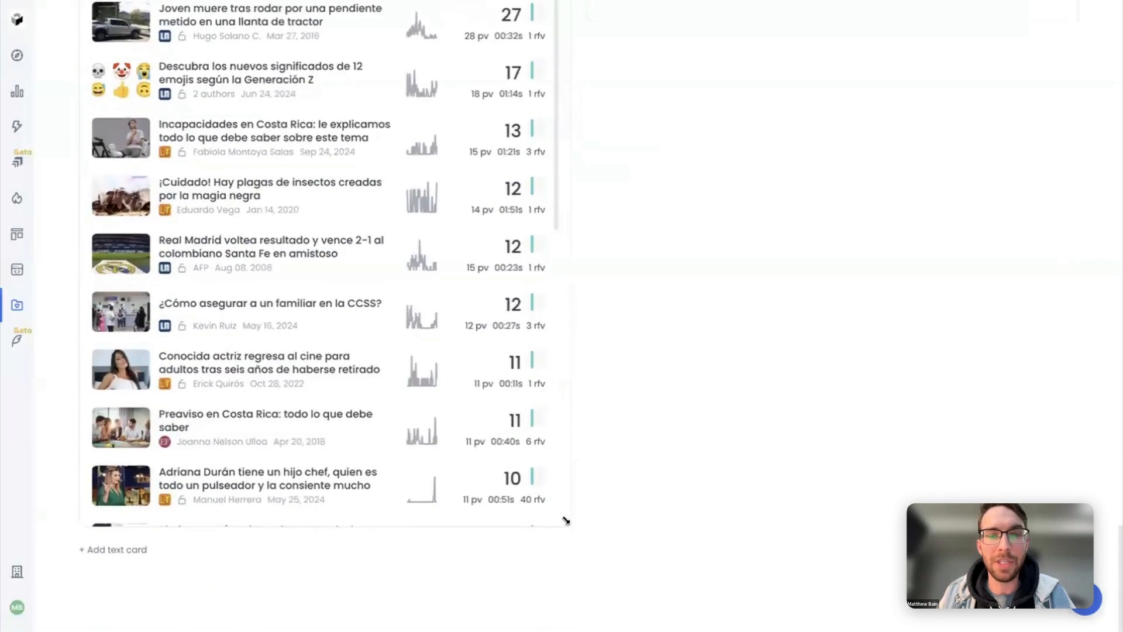
left_click_drag(563, 518, 573, 75)
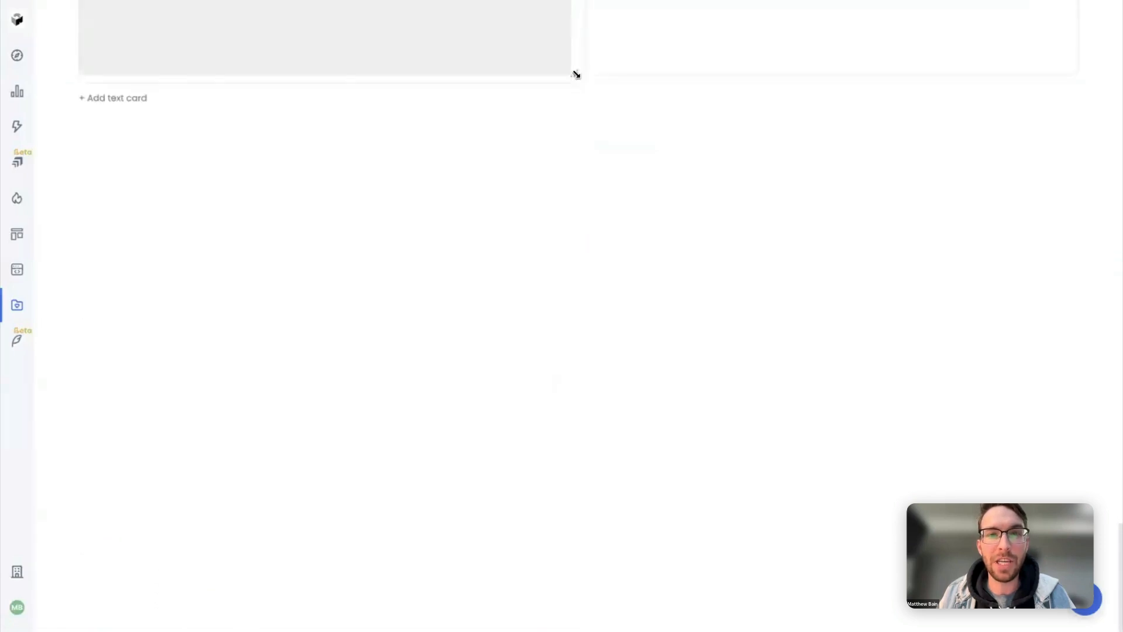
scroll(602, 205, "up", 6)
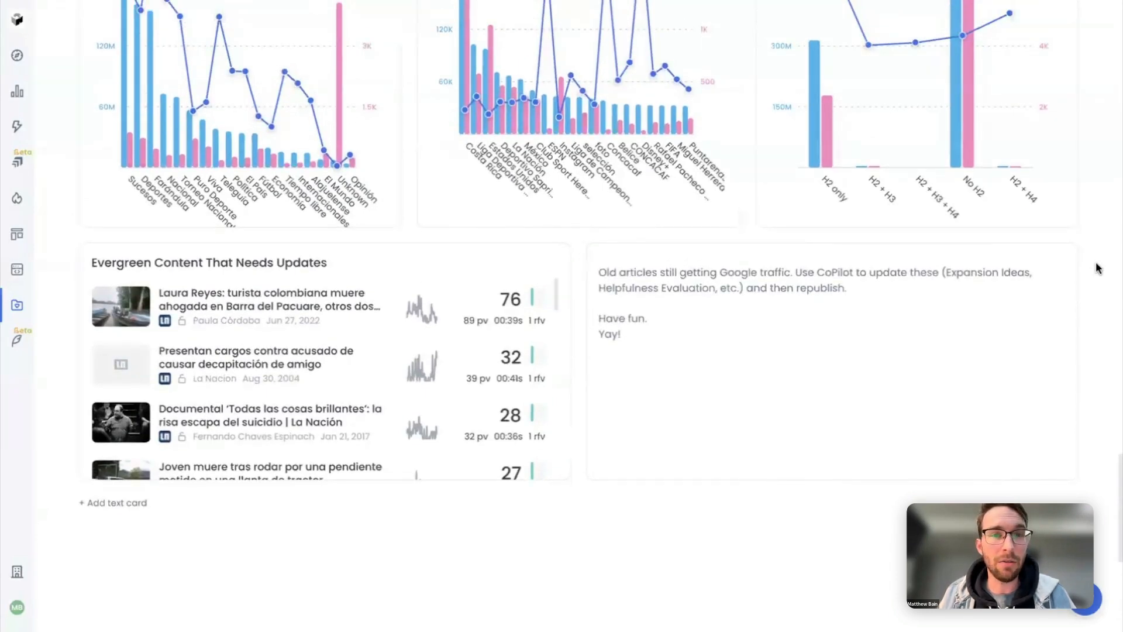
Review the dashboard's arranged cards and view the options for the Search Engagement, Conversions card
scroll(1097, 268, "up", 8)
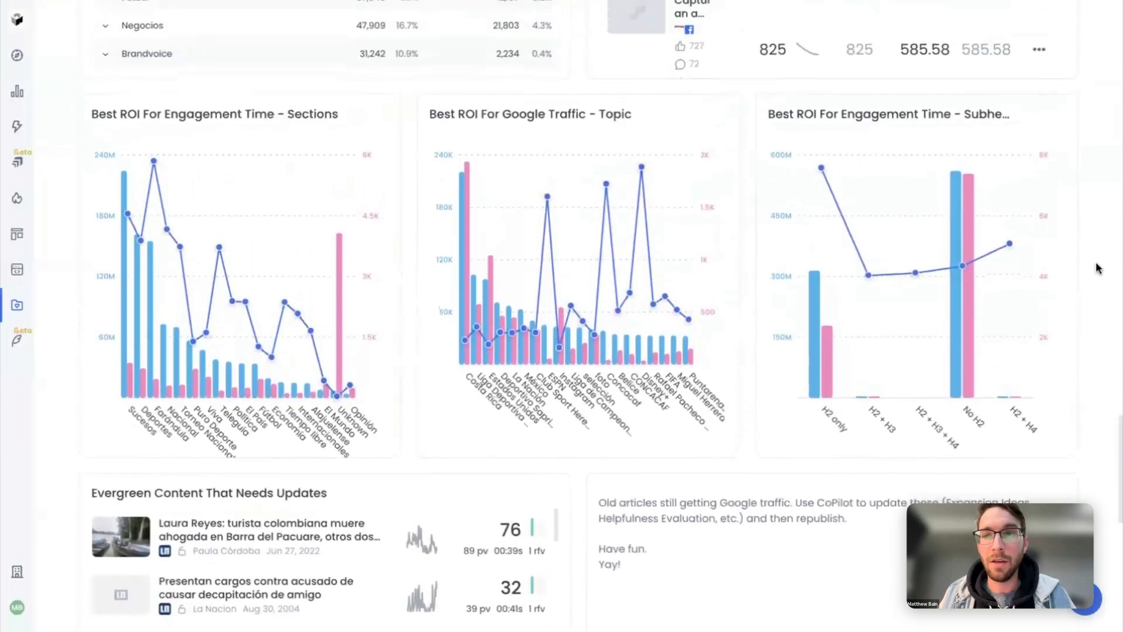
scroll(1096, 261, "up", 15)
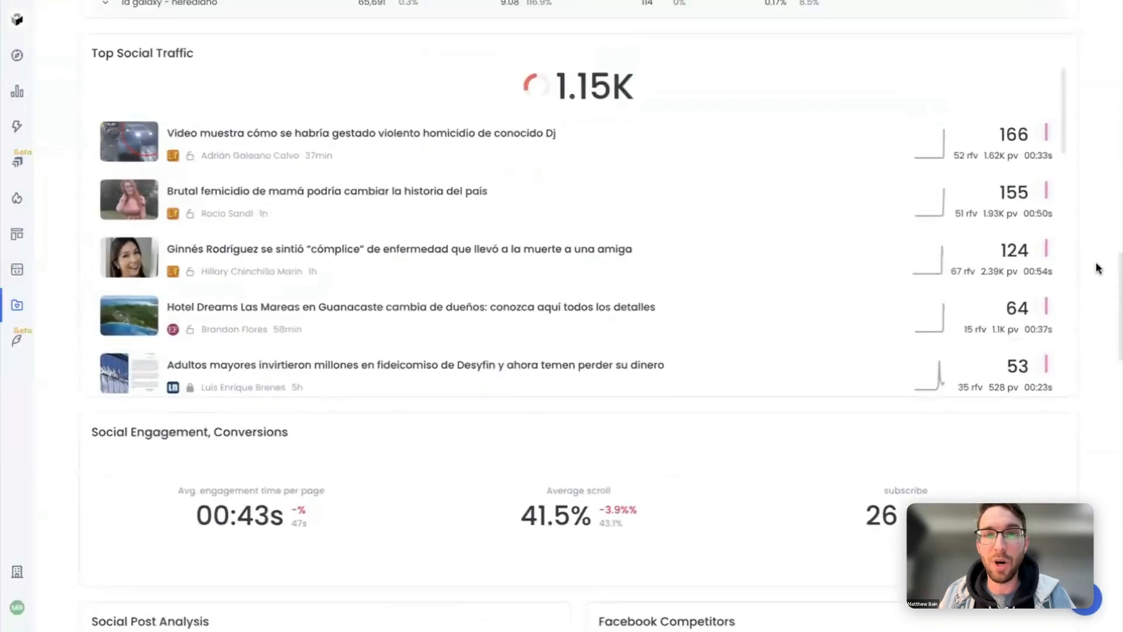
scroll(1096, 262, "up", 13)
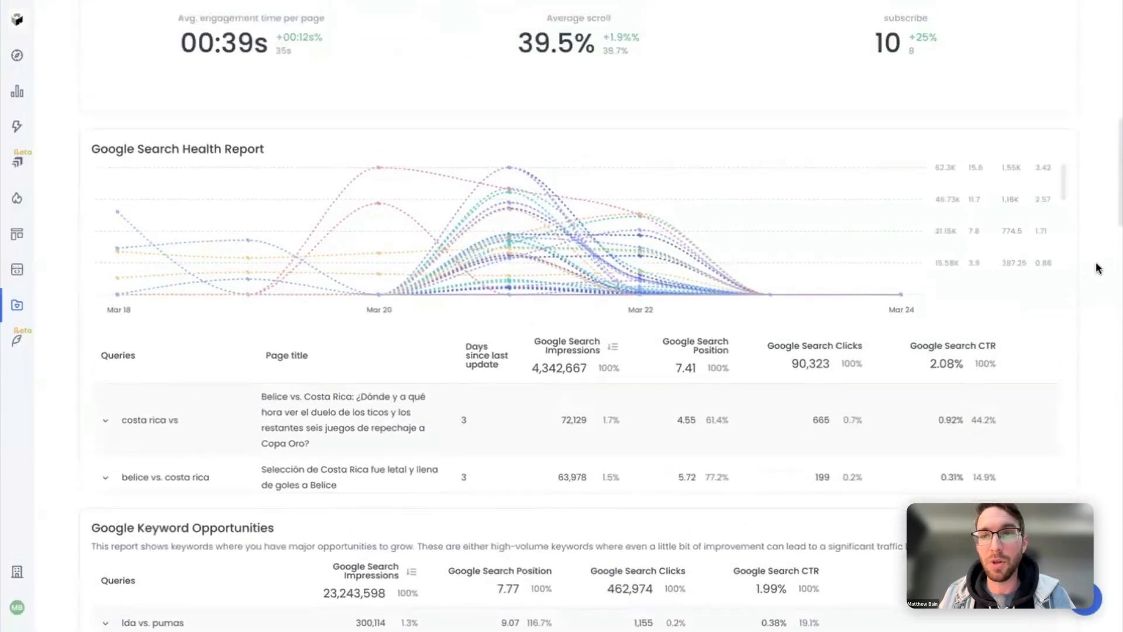
scroll(1096, 261, "up", 8)
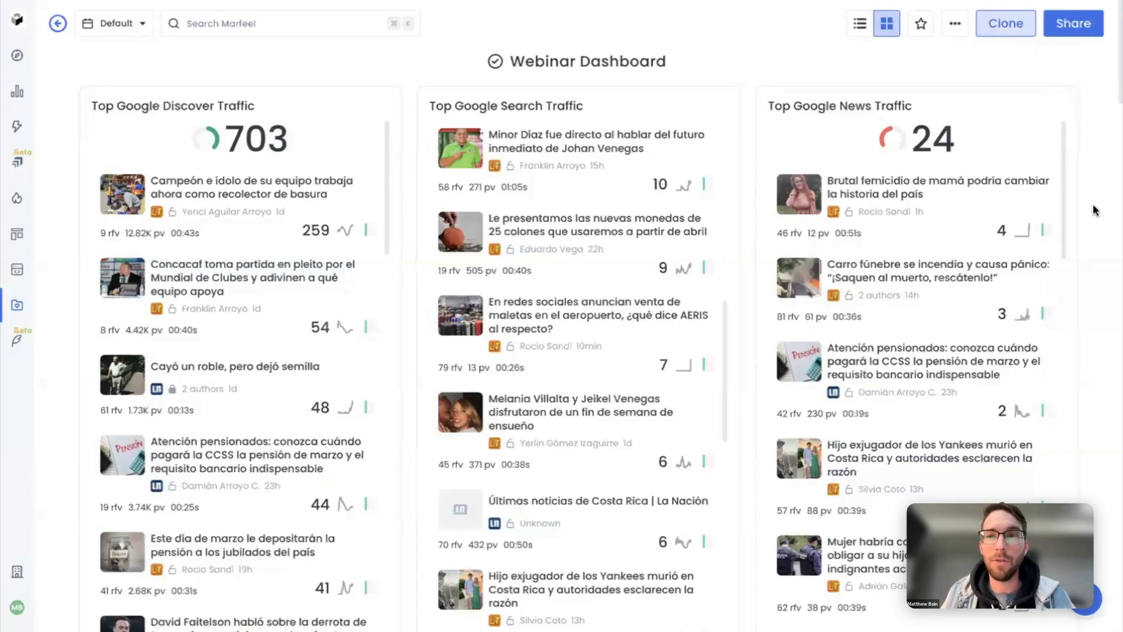
scroll(1100, 234, "down", 10)
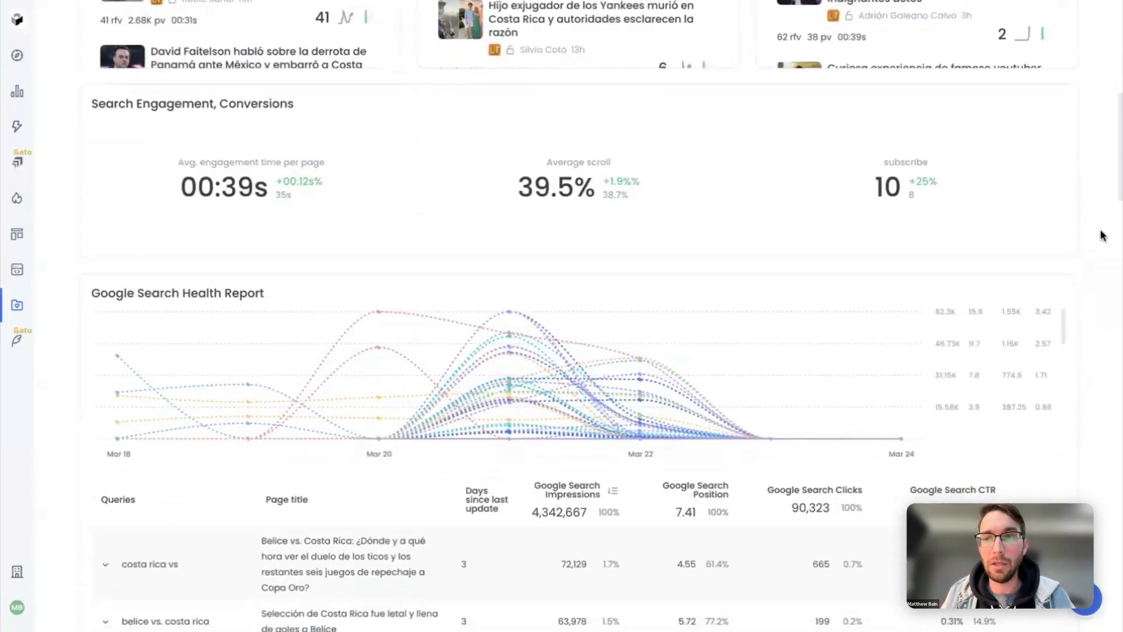
left_click(1058, 104)
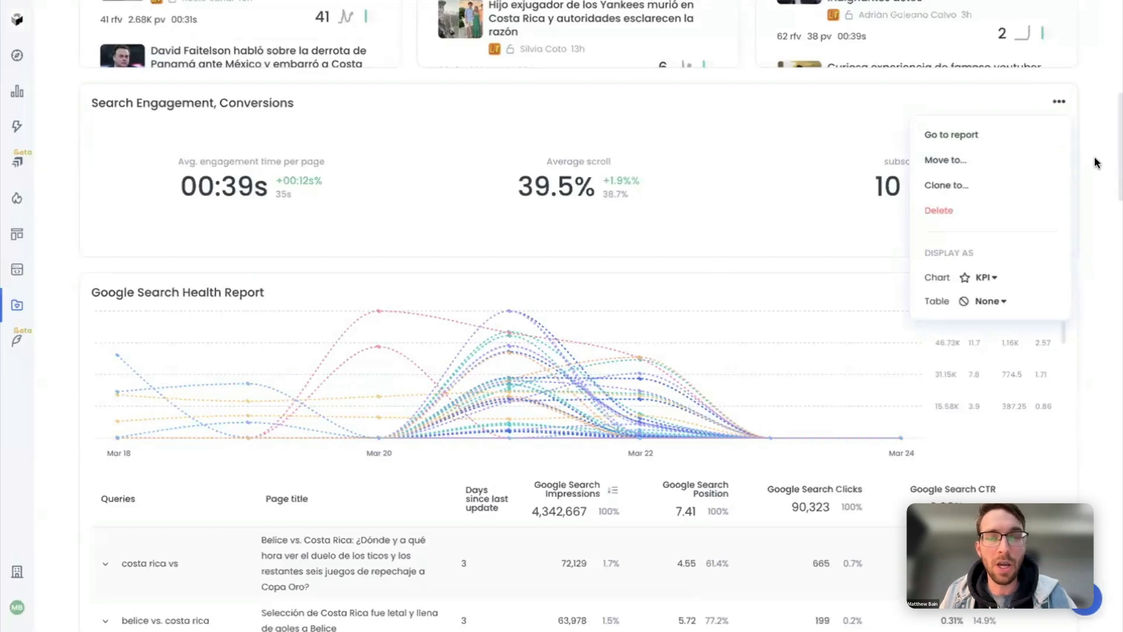
scroll(1096, 162, "up", 9)
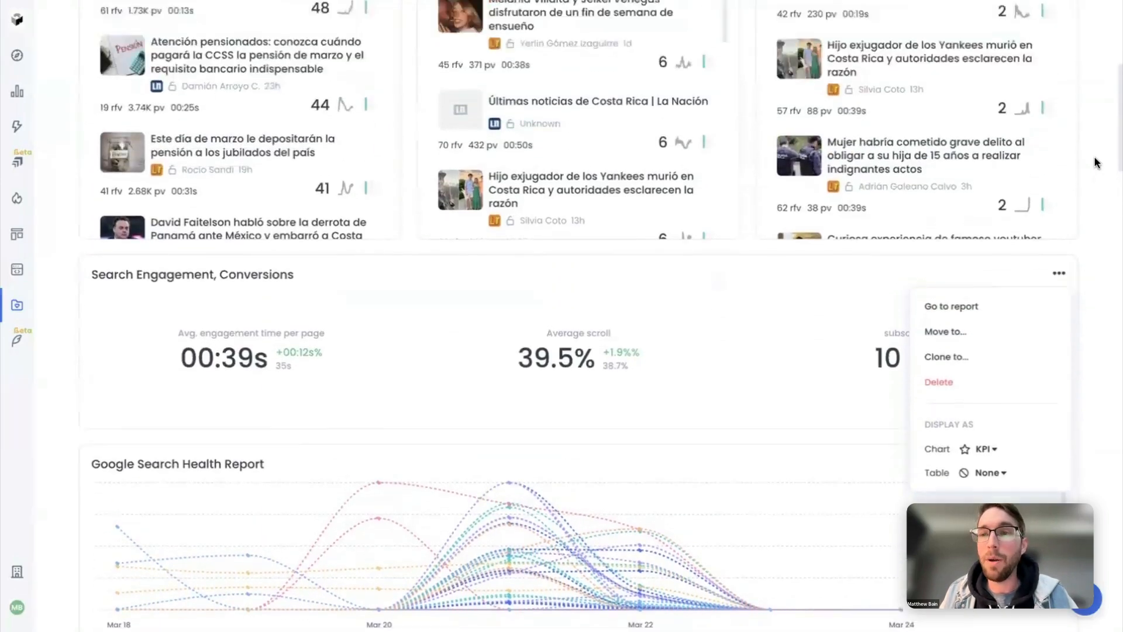
Copy the Webinar Dashboard's template URL, which excludes the data, from its sharing settings and close them without inviting anyone
scroll(1093, 156, "up", 1)
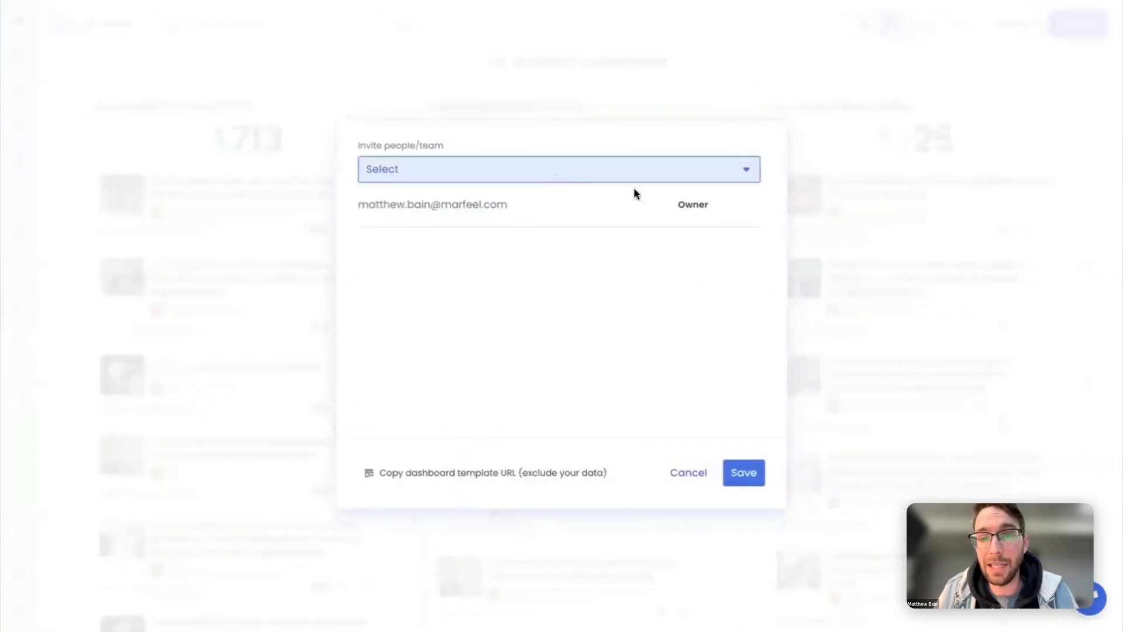
left_click(688, 473)
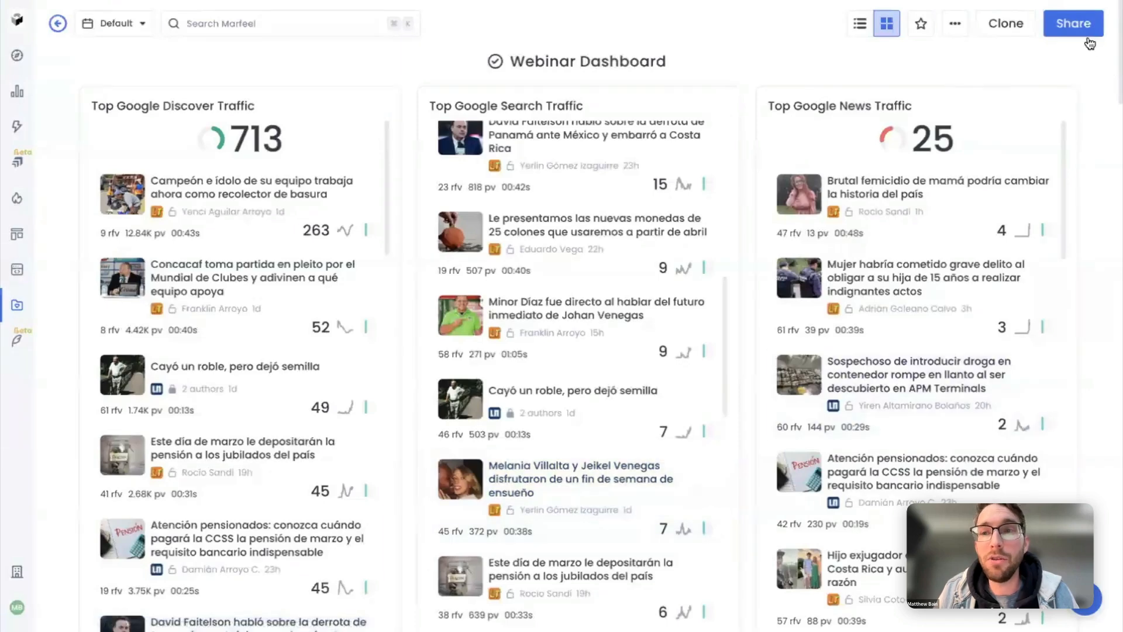
left_click(1073, 24)
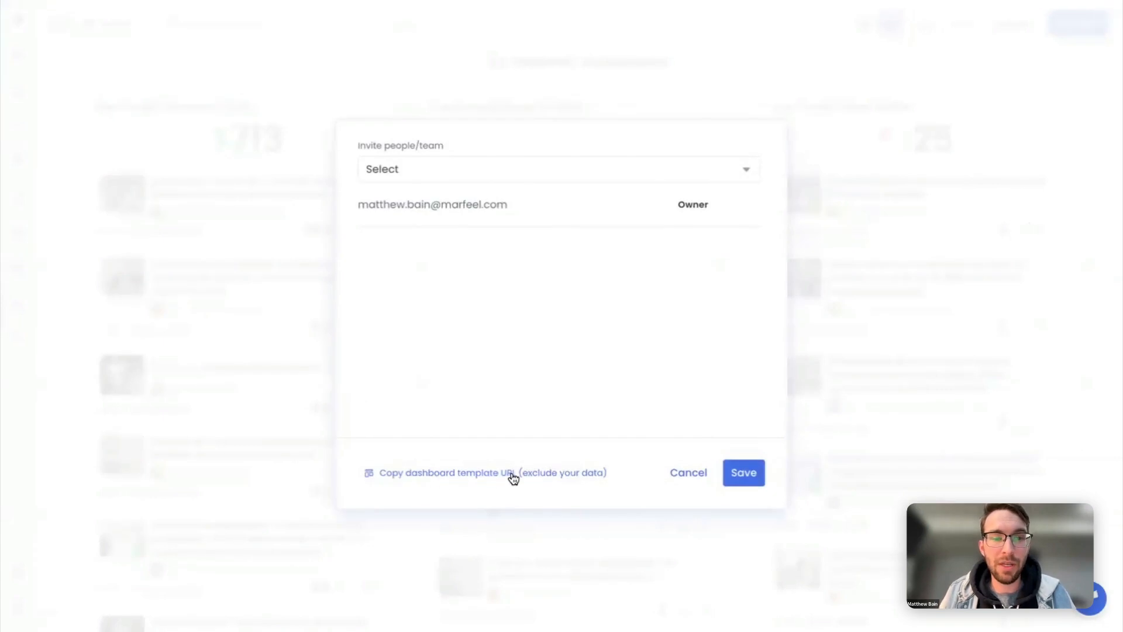
left_click(475, 472)
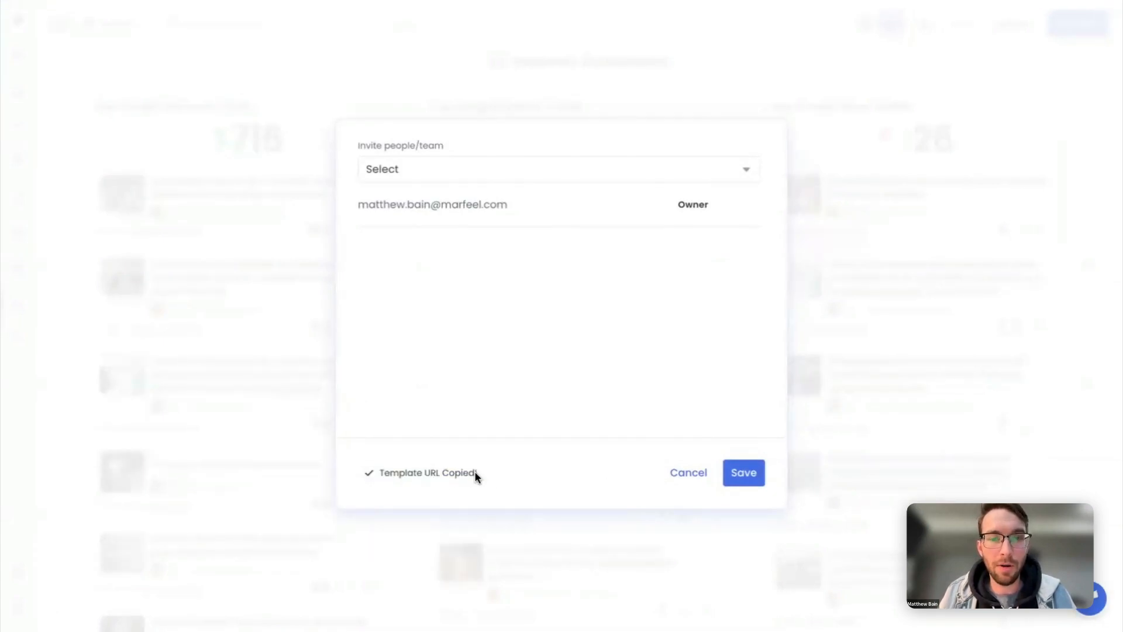
left_click(679, 483)
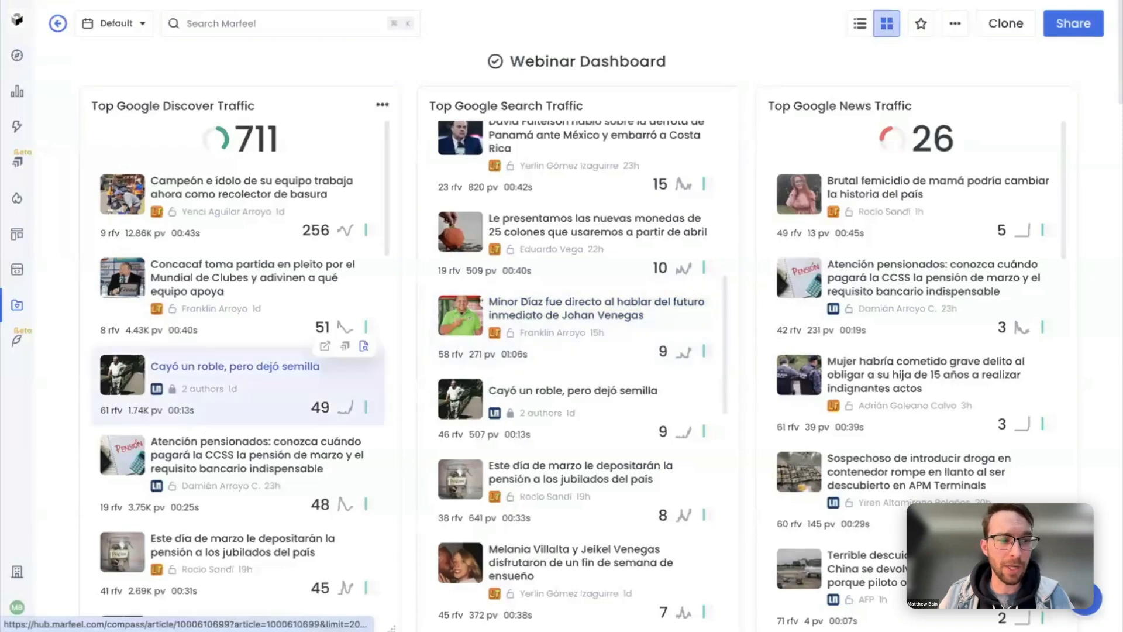
Switch from Grupo Nación to the Marfeel Compass organization
left_click(17, 607)
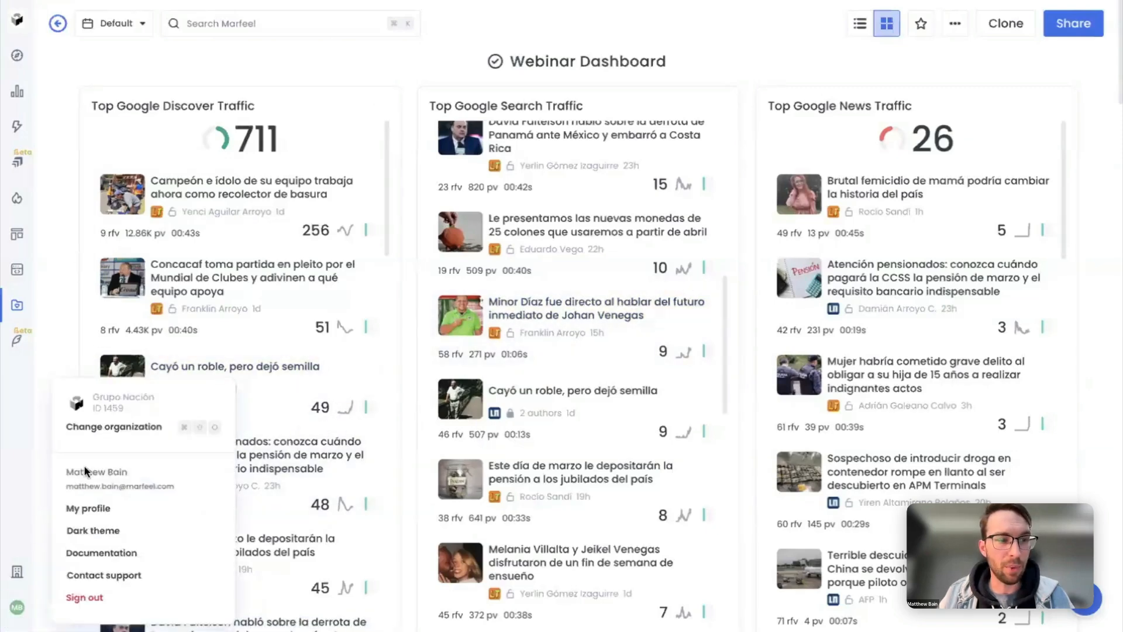
left_click(105, 425)
type("g98")
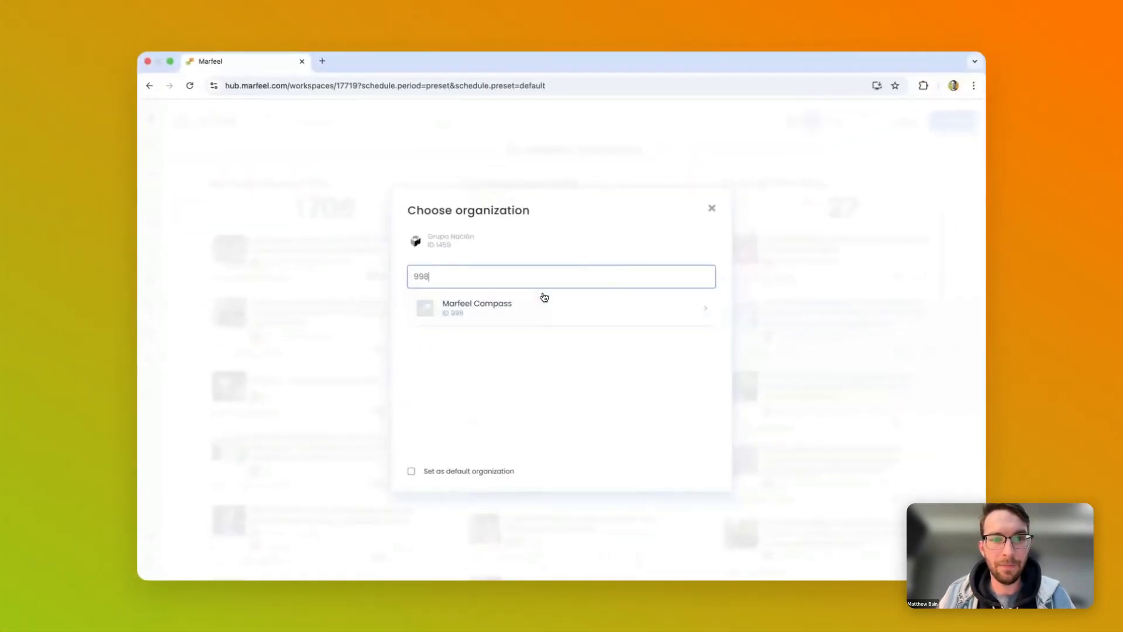
left_click(488, 311)
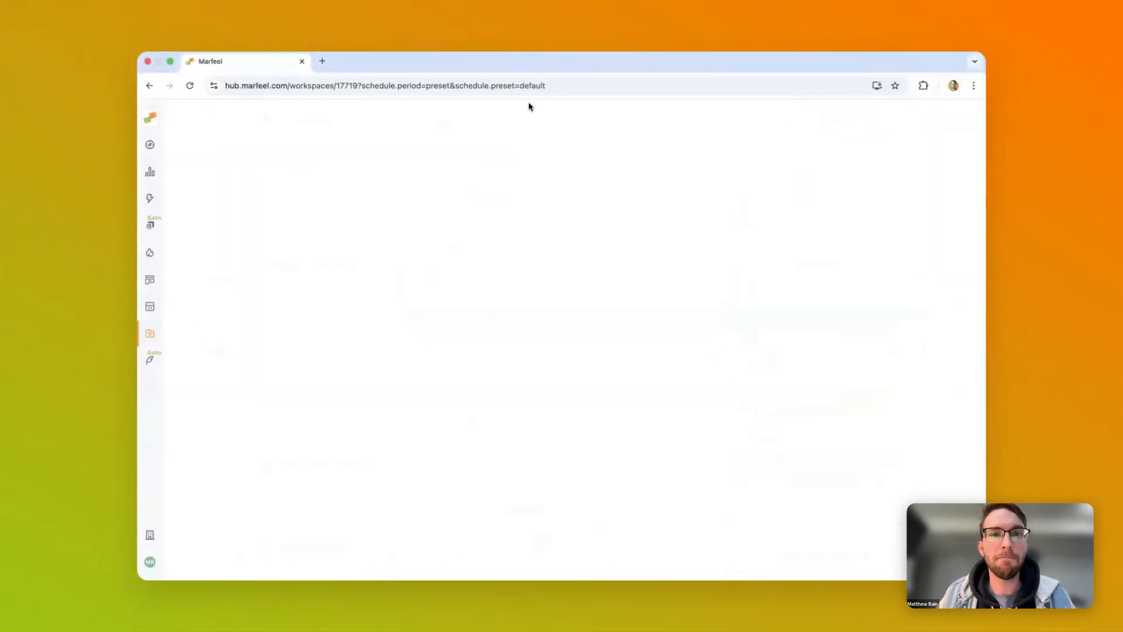
Load the copied dashboard template URL in this organization and look through its Google traffic, search health and keyword cards
left_click(533, 84)
type("https://hub.marfeel.com/workspaces/dc33fe61c89b77cc5352293d2de1b22c")
key("Return")
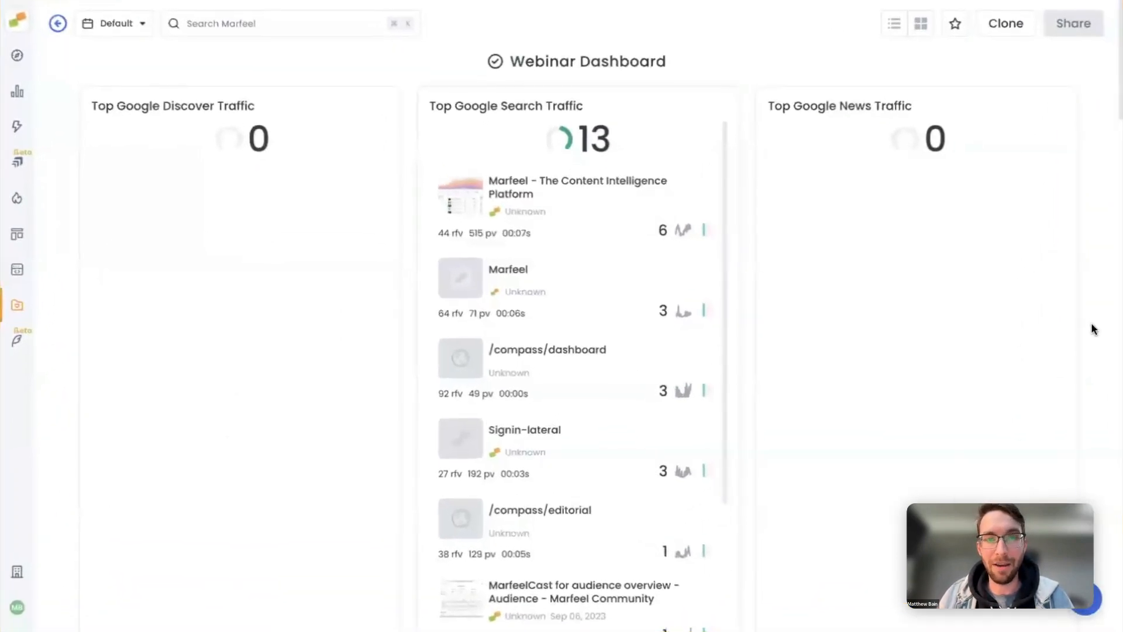
scroll(1091, 324, "down", 1)
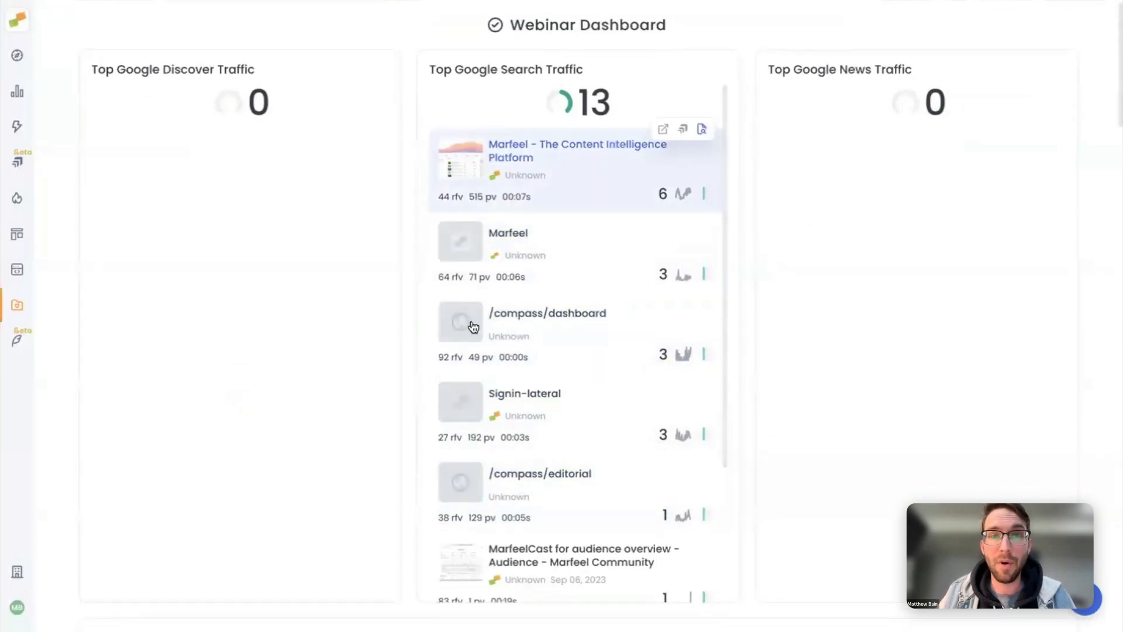
scroll(1107, 380, "down", 15)
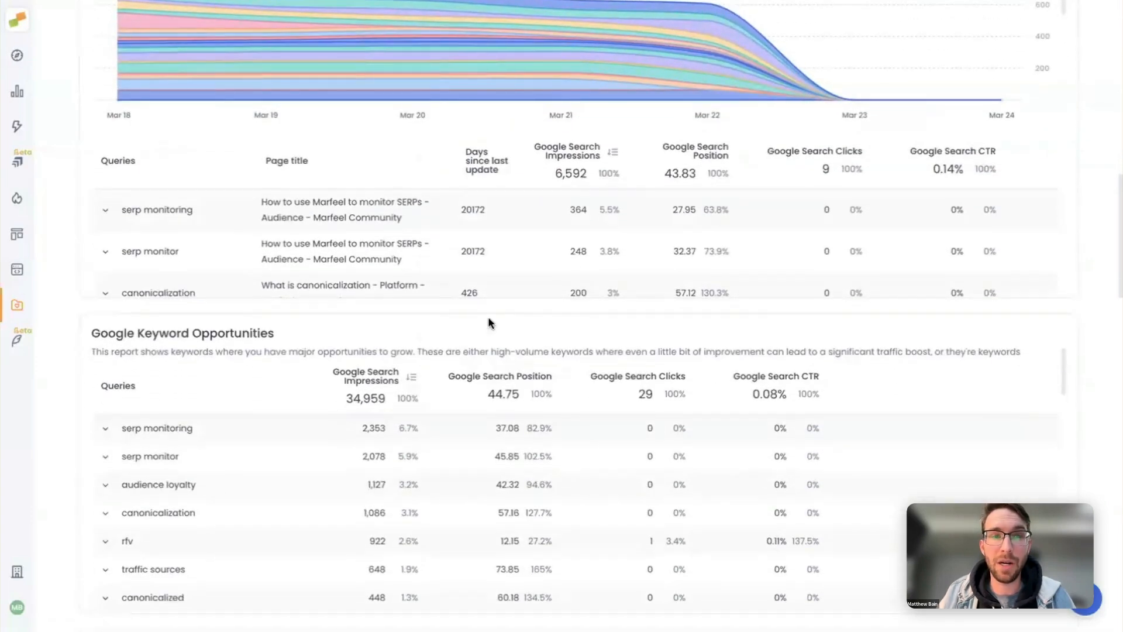
scroll(157, 248, "down", 1)
scroll(161, 244, "down", 2)
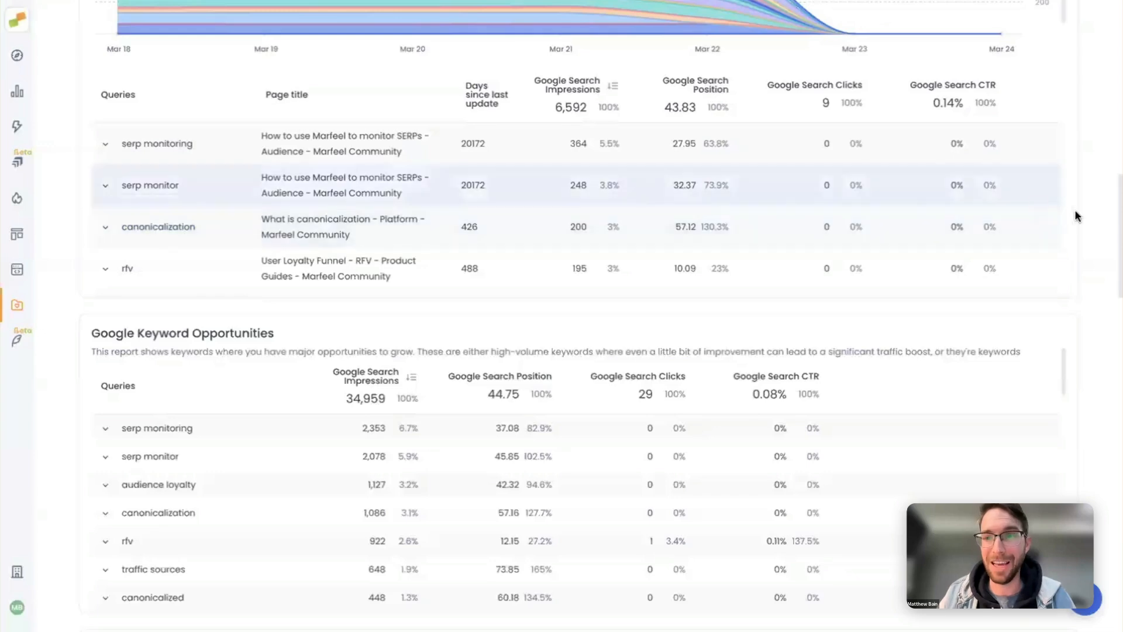
Look through the template's keyword opportunities, social traffic, social post analysis and Facebook competitor cards, and return to the search engagement card
scroll(1099, 237, "down", 1)
scroll(1098, 232, "down", 10)
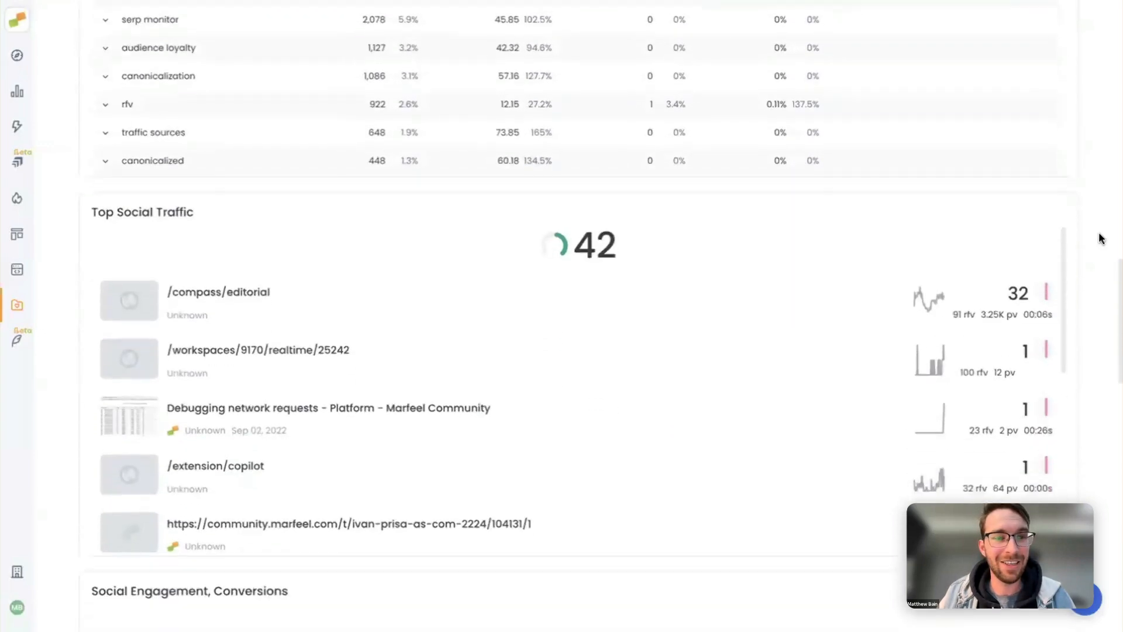
scroll(1098, 236, "down", 3)
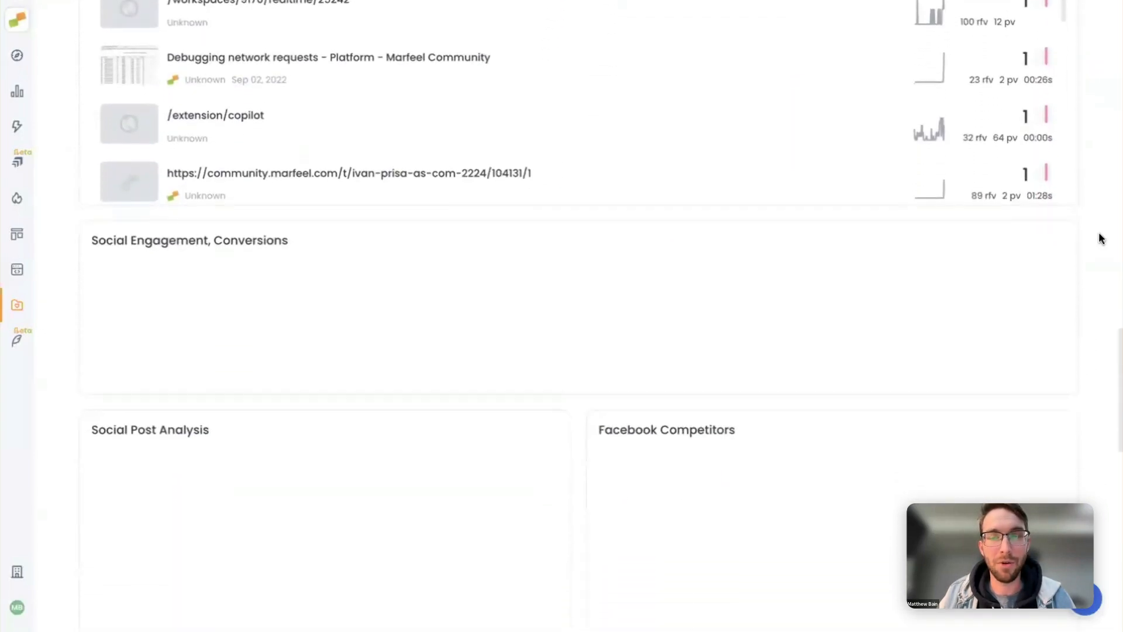
scroll(1099, 236, "up", 11)
scroll(1100, 237, "up", 20)
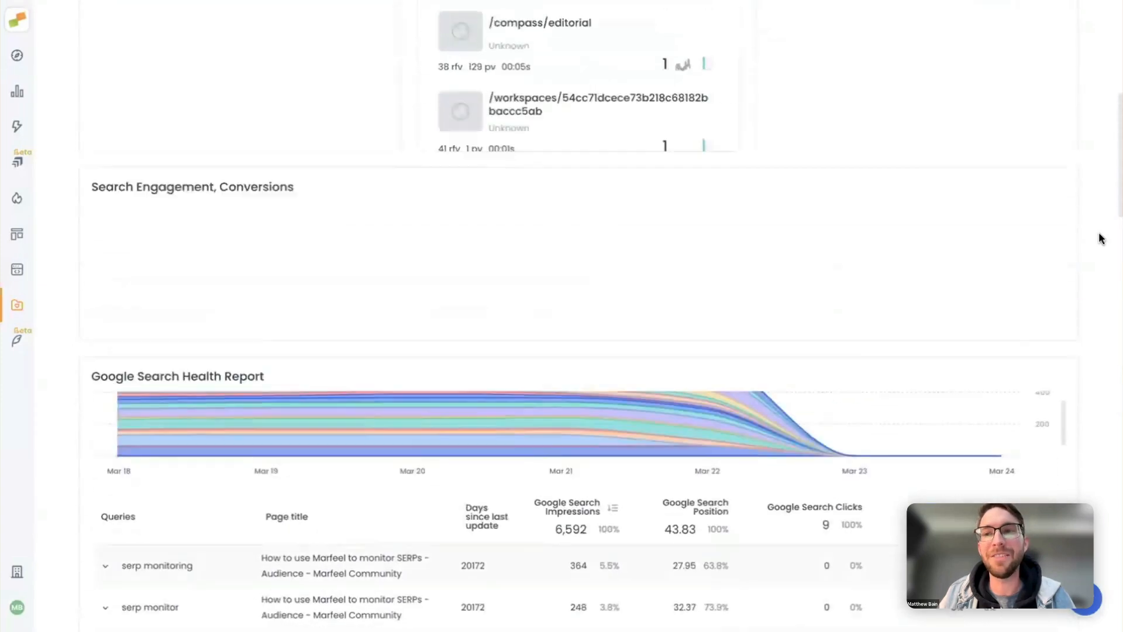
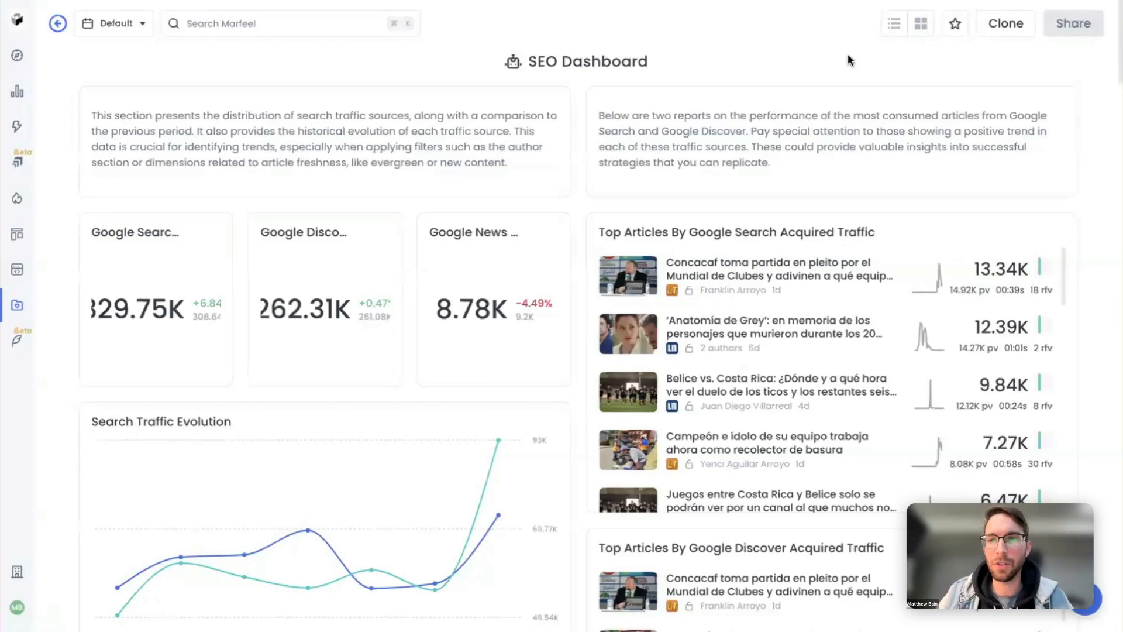
Clone the SEO Dashboard and view the options for the Search Traffic Evolution card in the cloned copy
left_click(1007, 29)
left_click(667, 367)
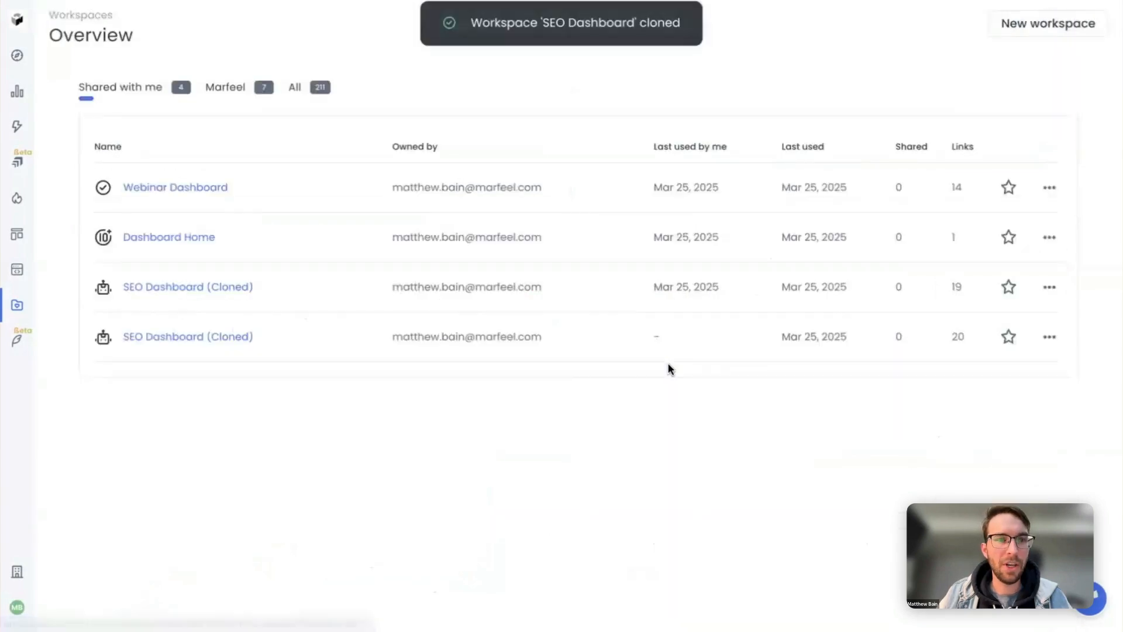
left_click(173, 339)
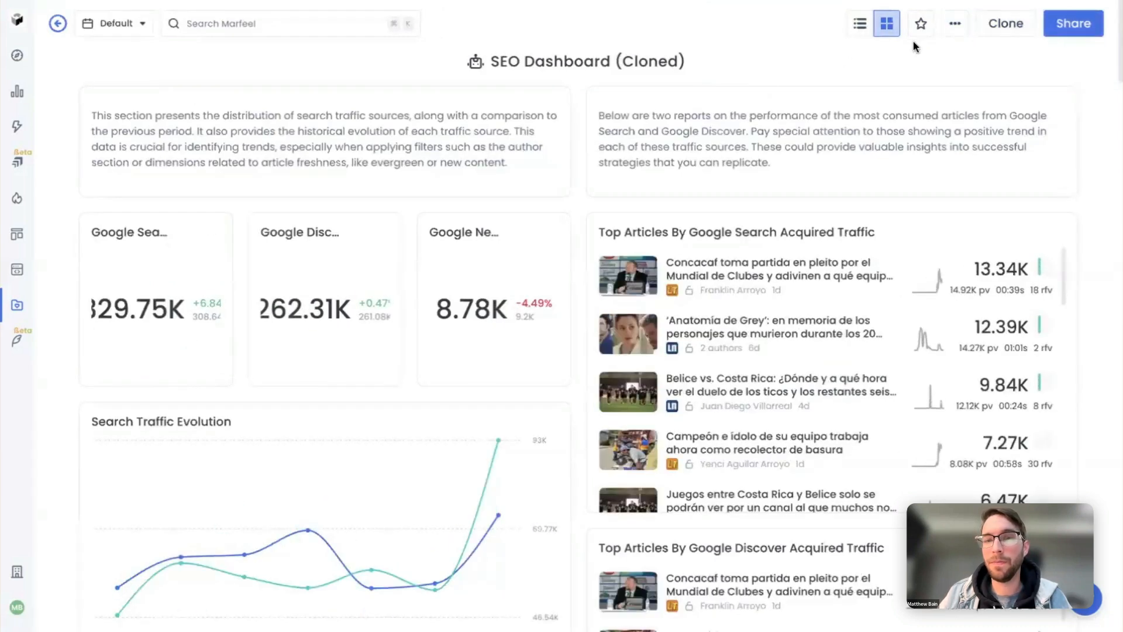
left_click(552, 420)
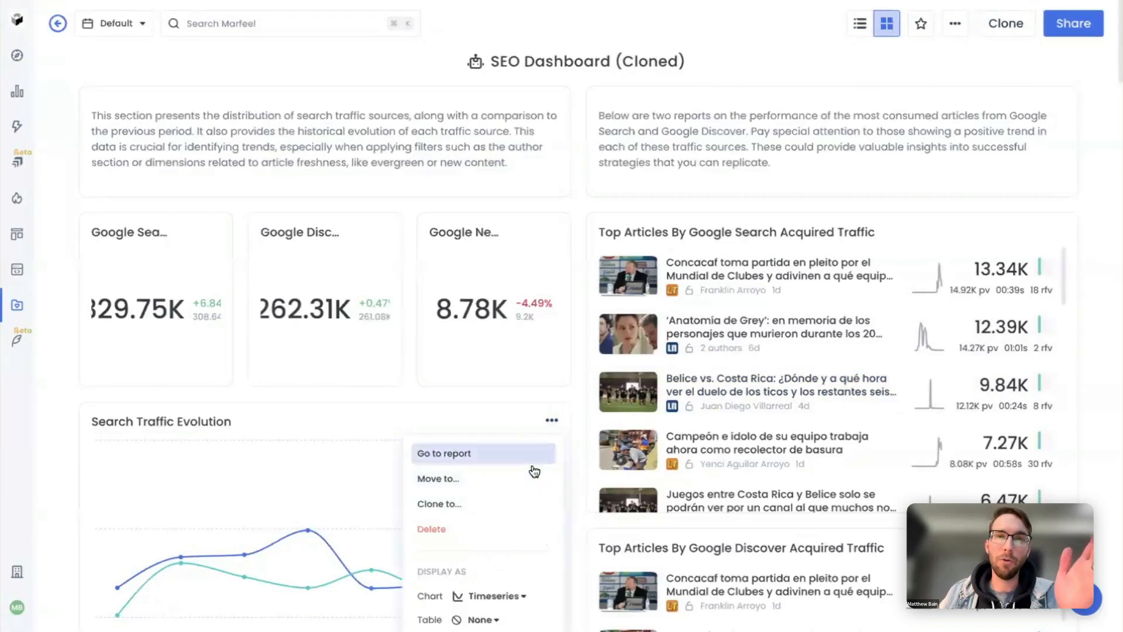
left_click(761, 45)
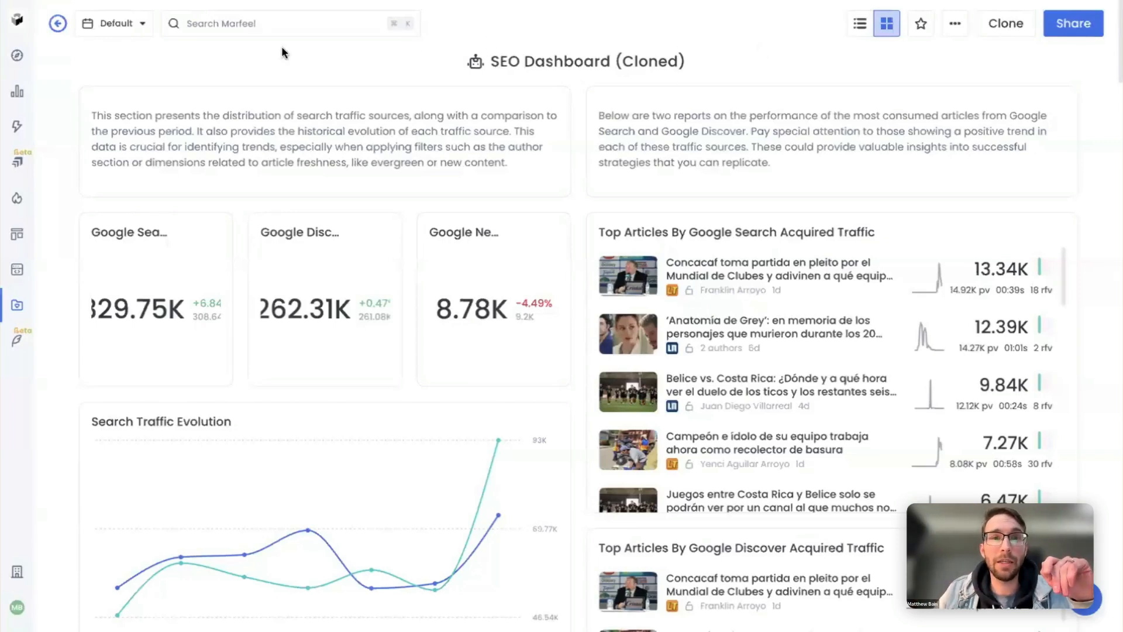
left_click(245, 23)
type("sour")
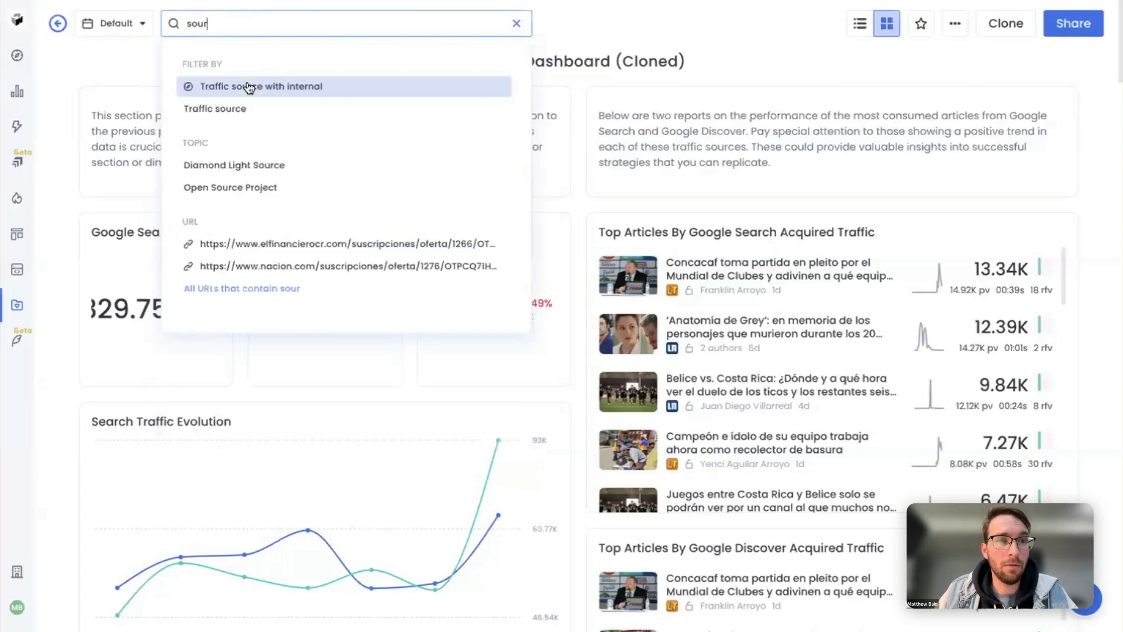
left_click(246, 86)
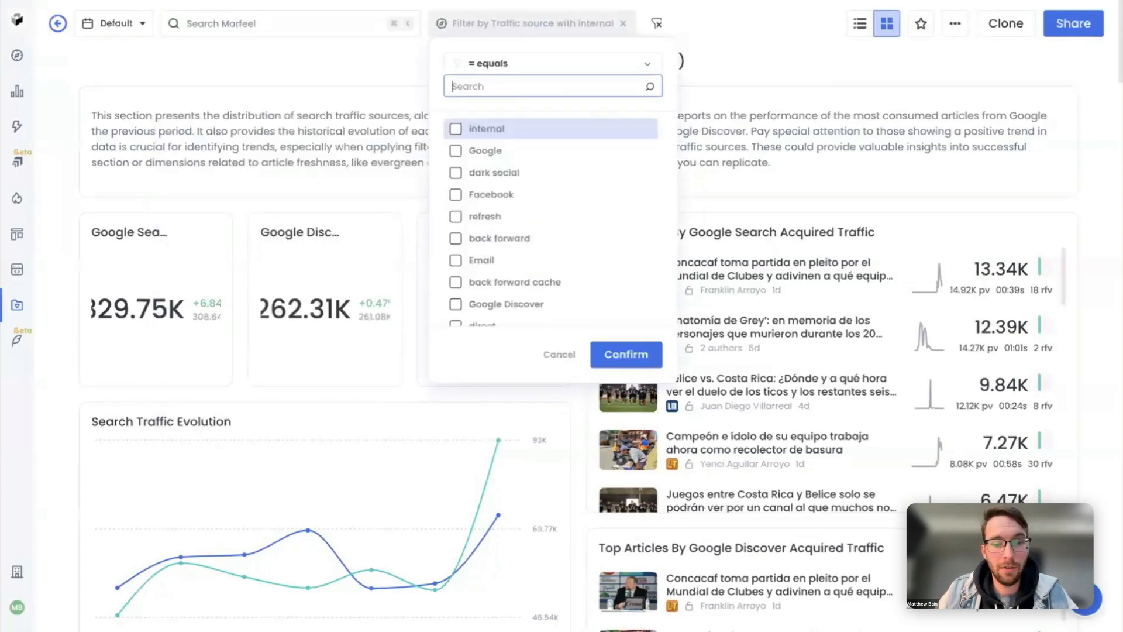
type("newsb")
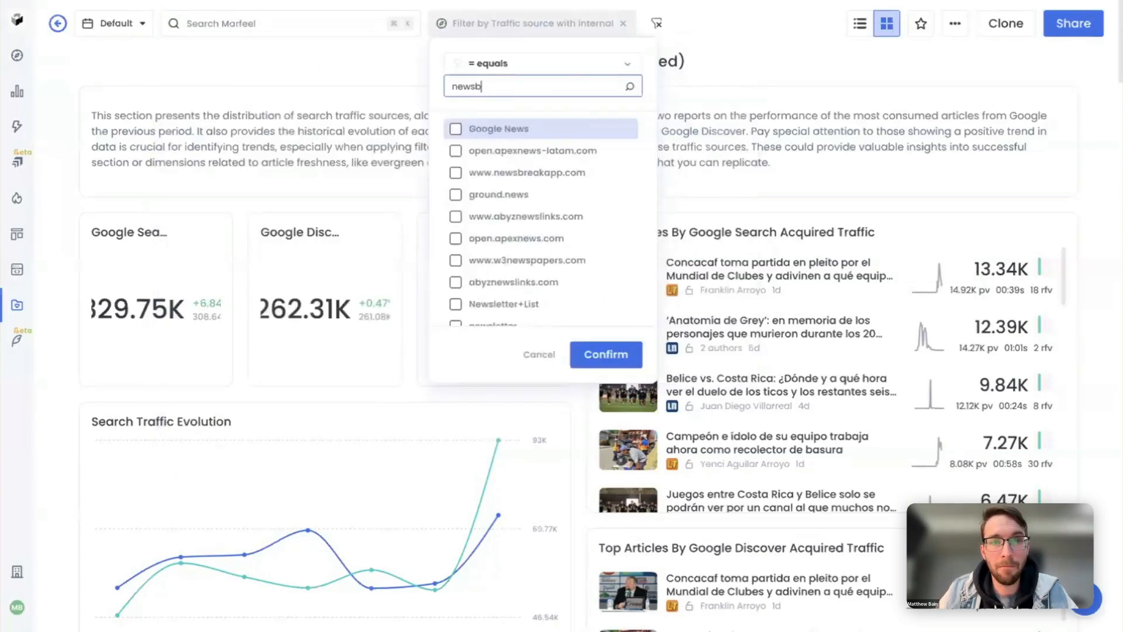
type("reak")
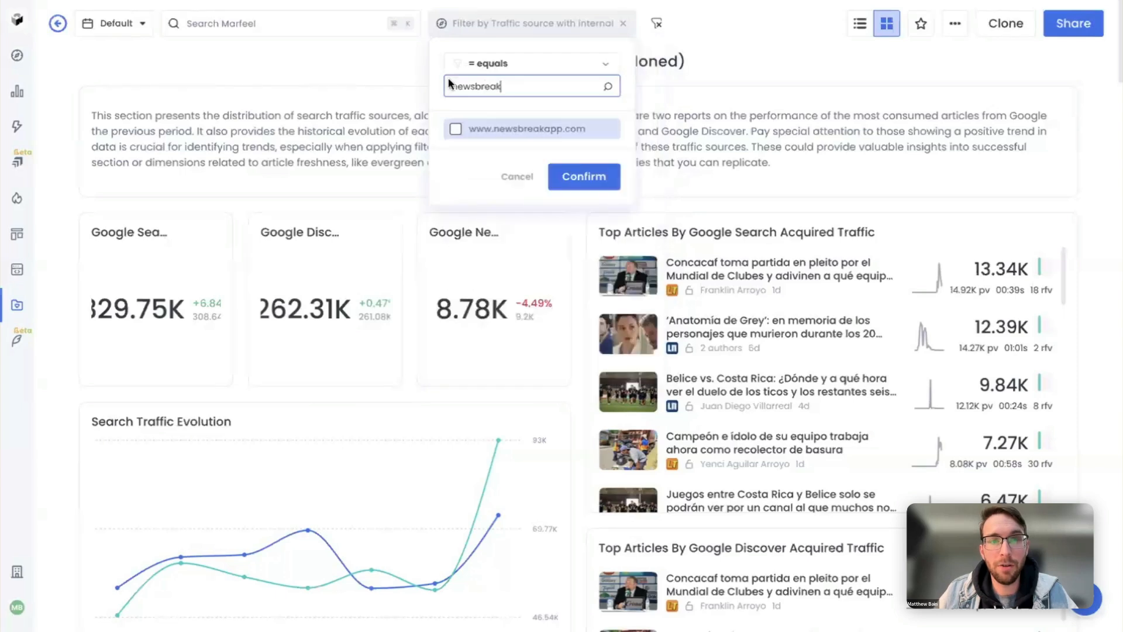
left_click(466, 128)
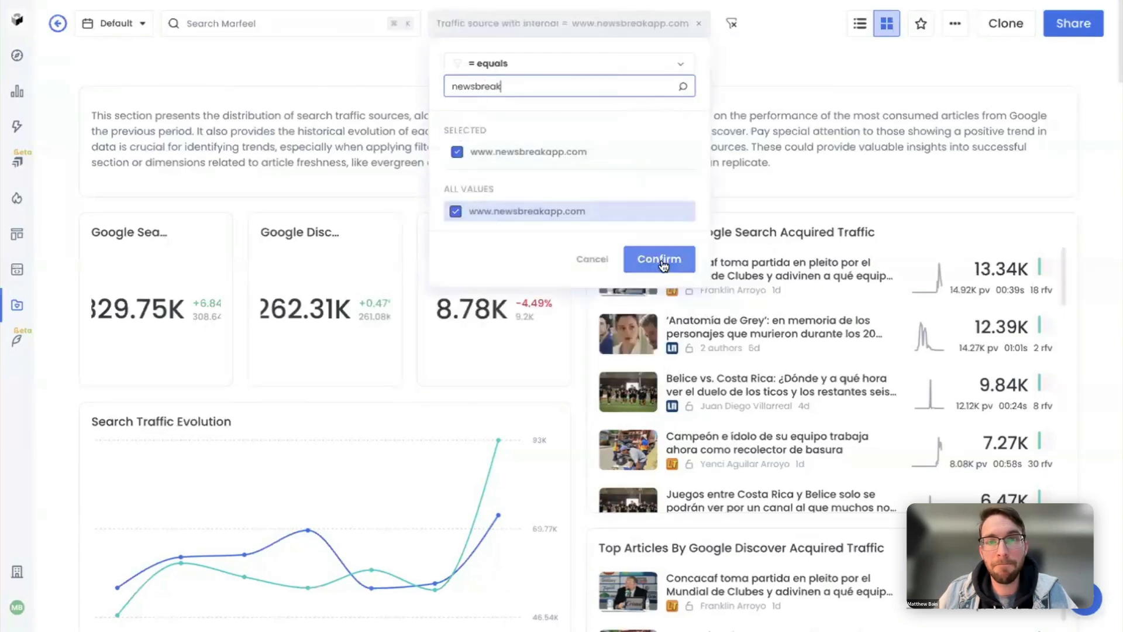
left_click(664, 257)
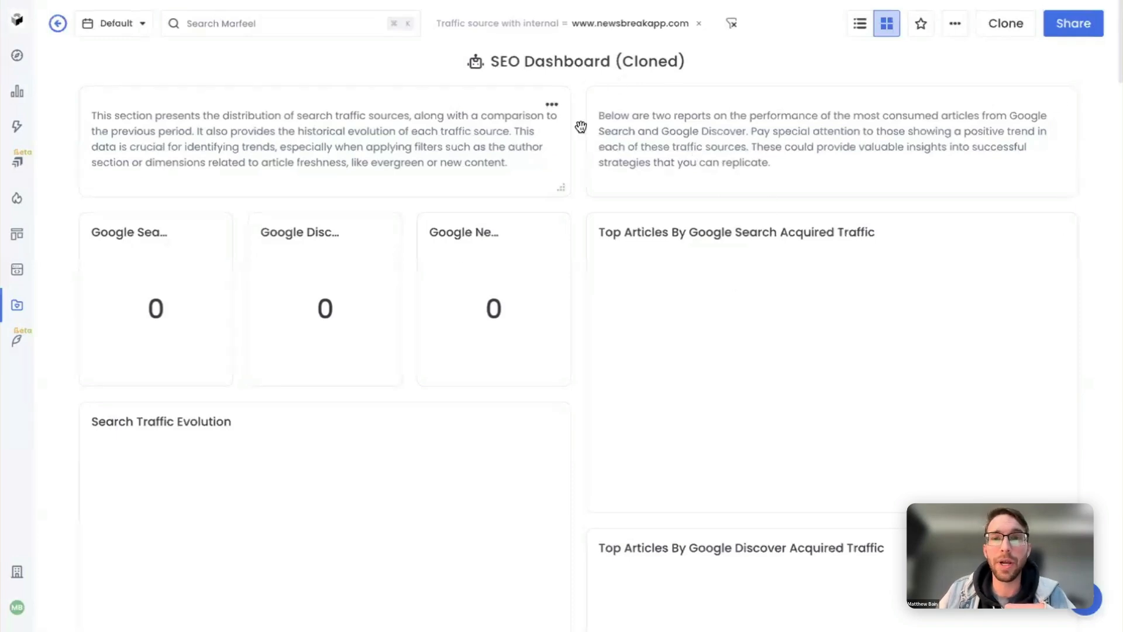
left_click(731, 23)
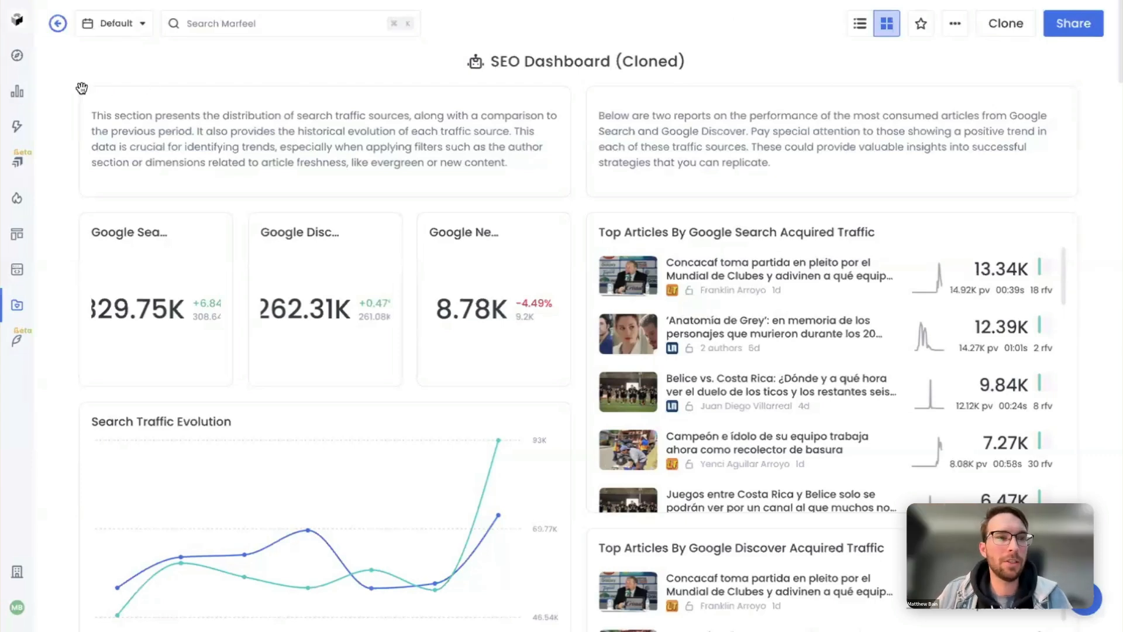
Open Insights Explore and search the available group-by dimensions for "disc" to view the Discover Monitoring ones
mouse_move(17, 93)
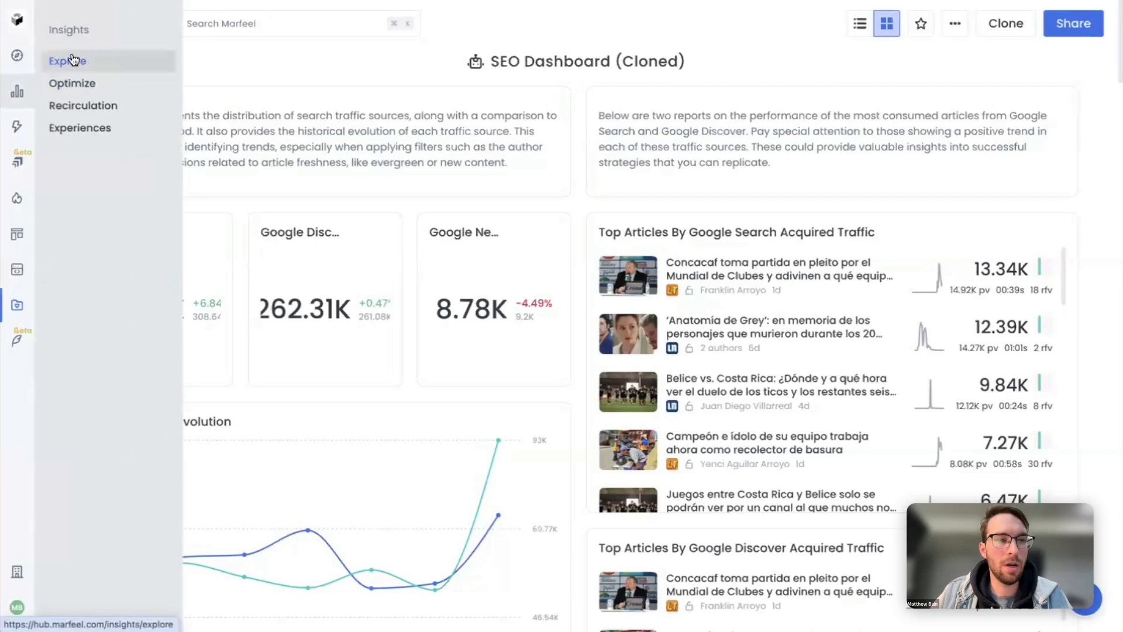
left_click(73, 62)
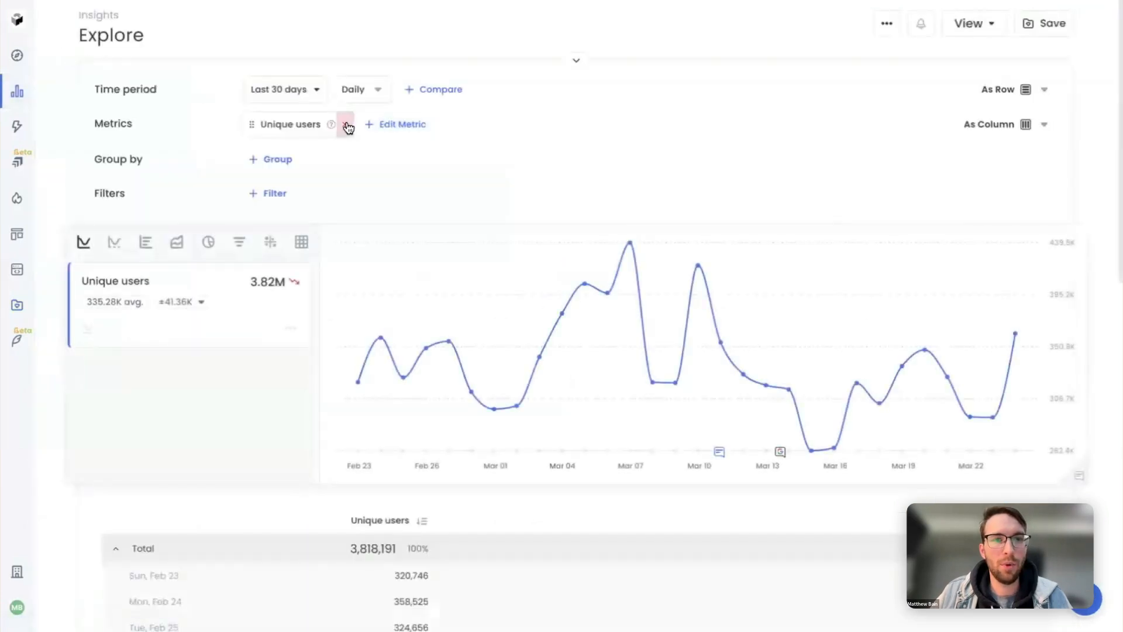
type("disc")
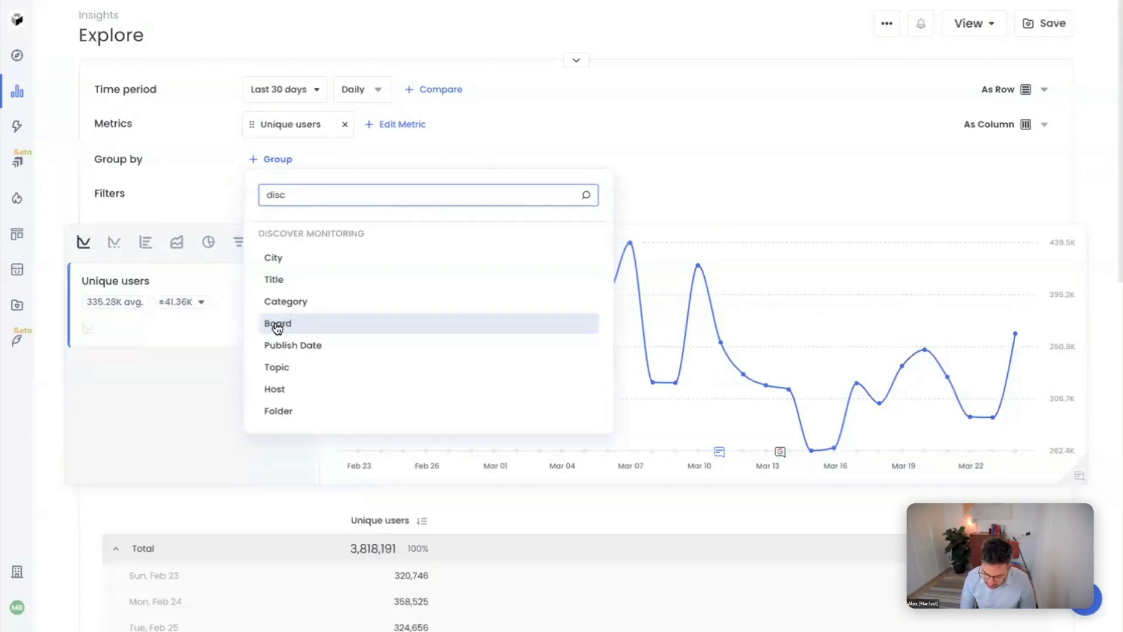
Open the Webinar Dashboard, copy its template URL that excludes the data, and close the sharing settings without inviting anyone
mouse_move(17, 304)
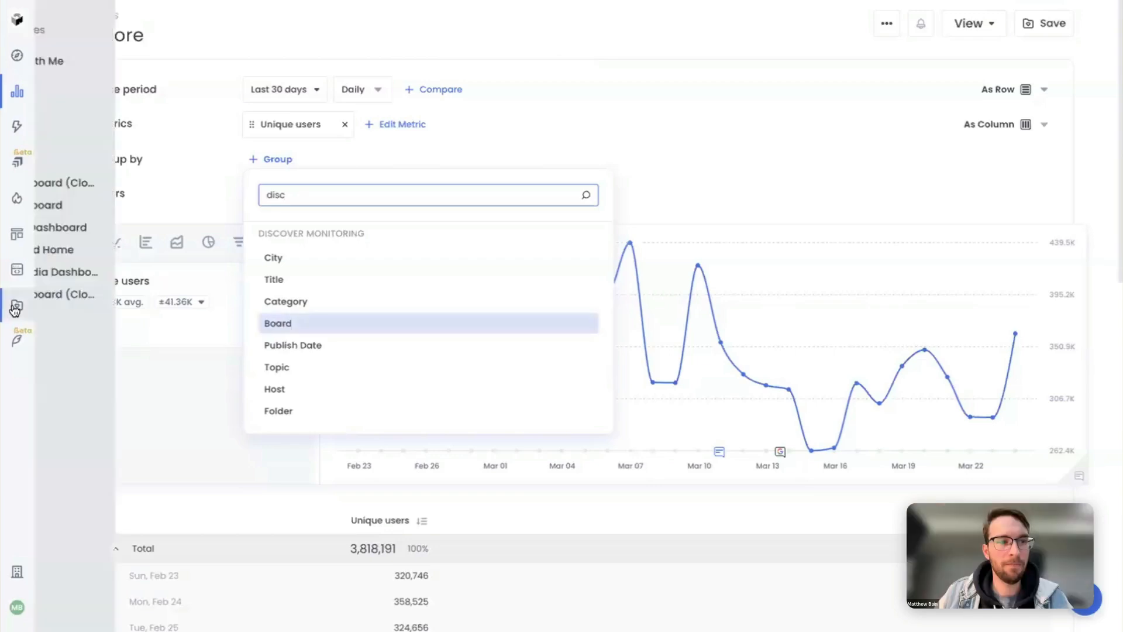
left_click(94, 228)
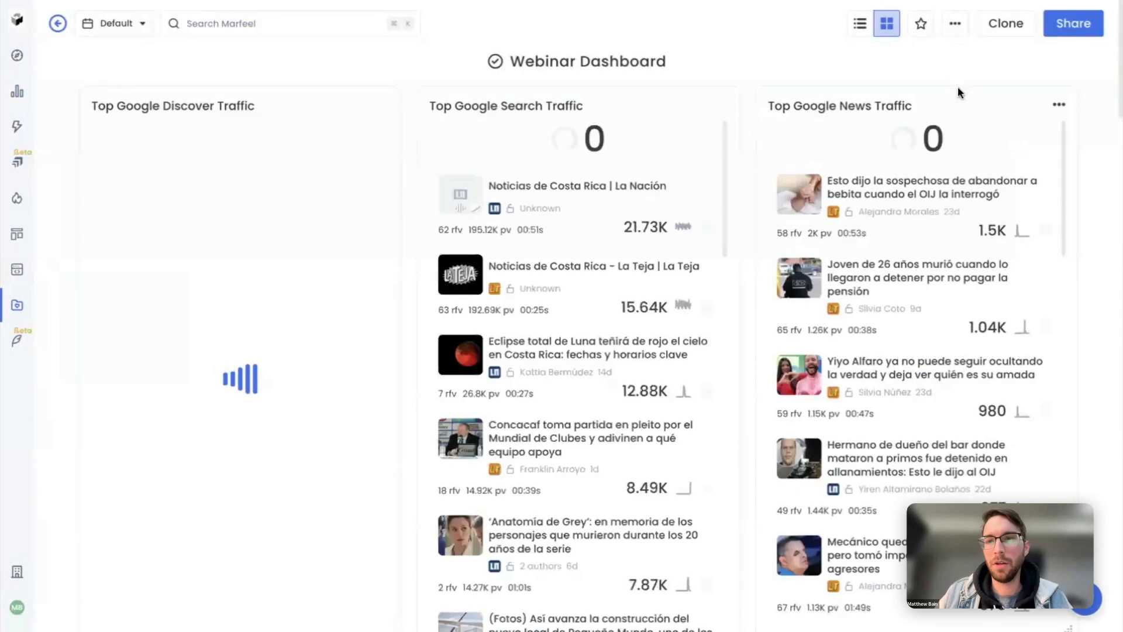
left_click(1064, 27)
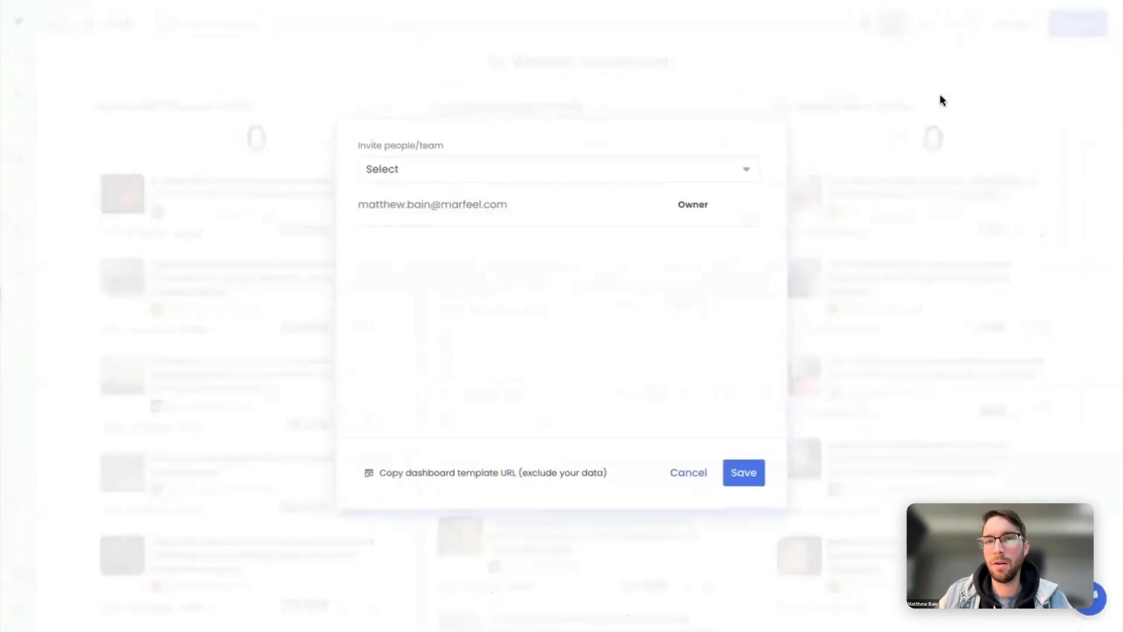
left_click(448, 474)
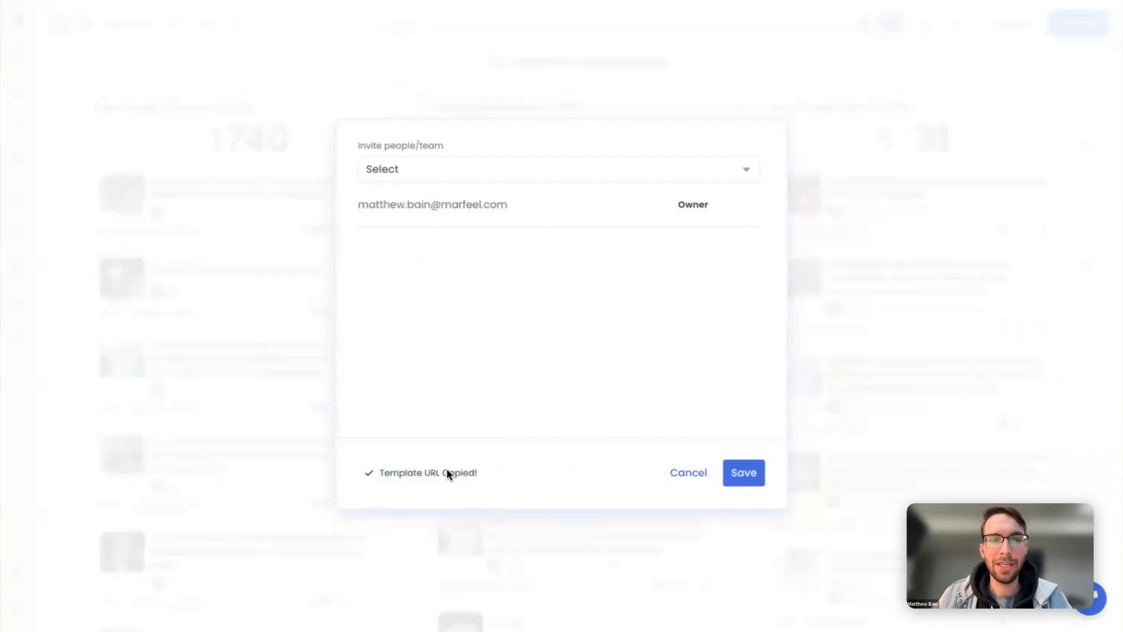
left_click(689, 474)
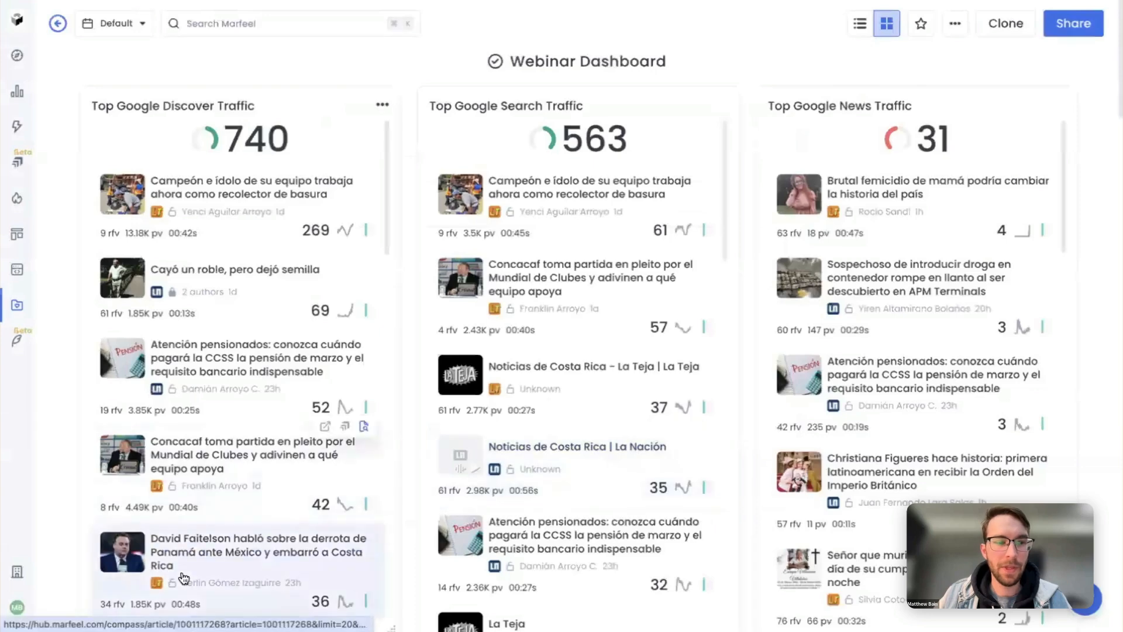
Change the active organization from Grupo Nación to Marfeel Compass
left_click(16, 607)
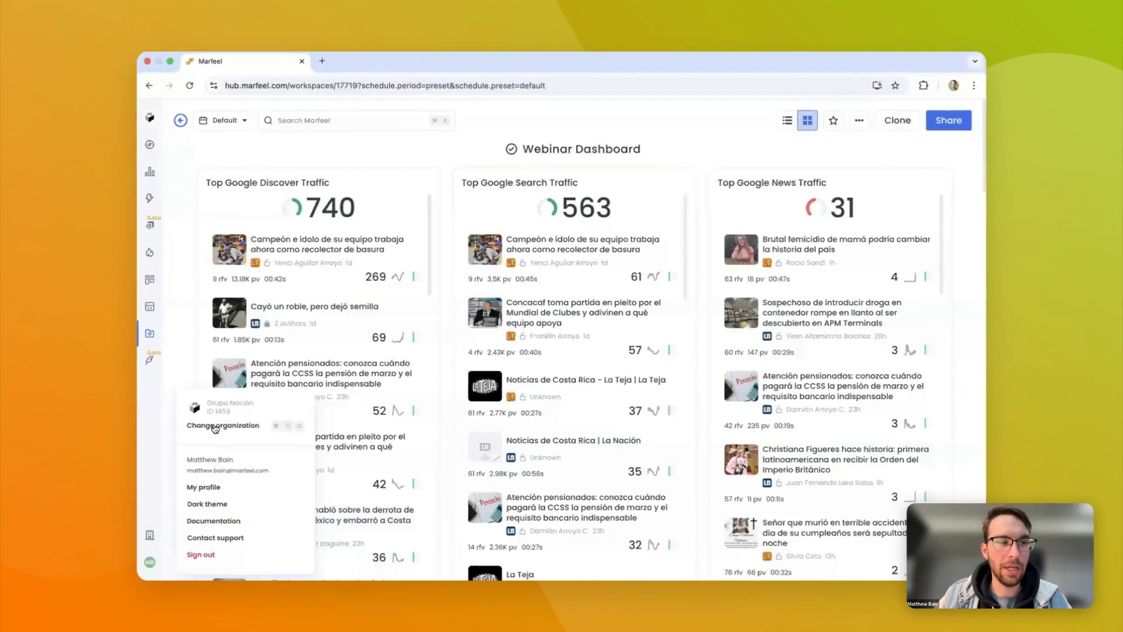
left_click(114, 426)
left_click(486, 340)
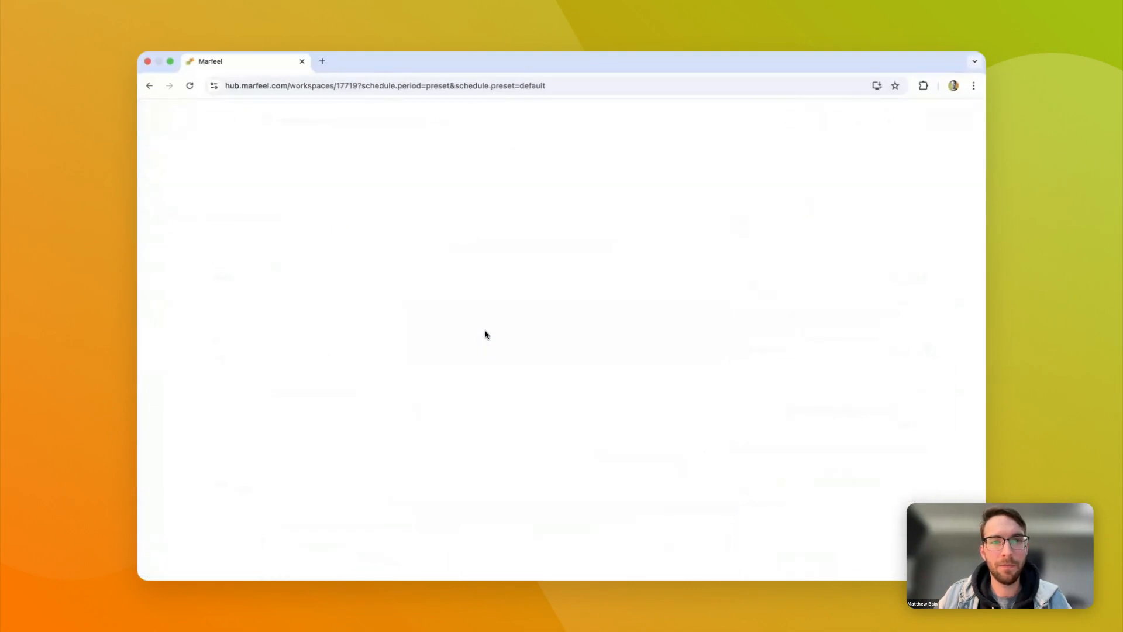
Load the copied Webinar Dashboard template URL in the Marfeel Compass organization
left_click(511, 86)
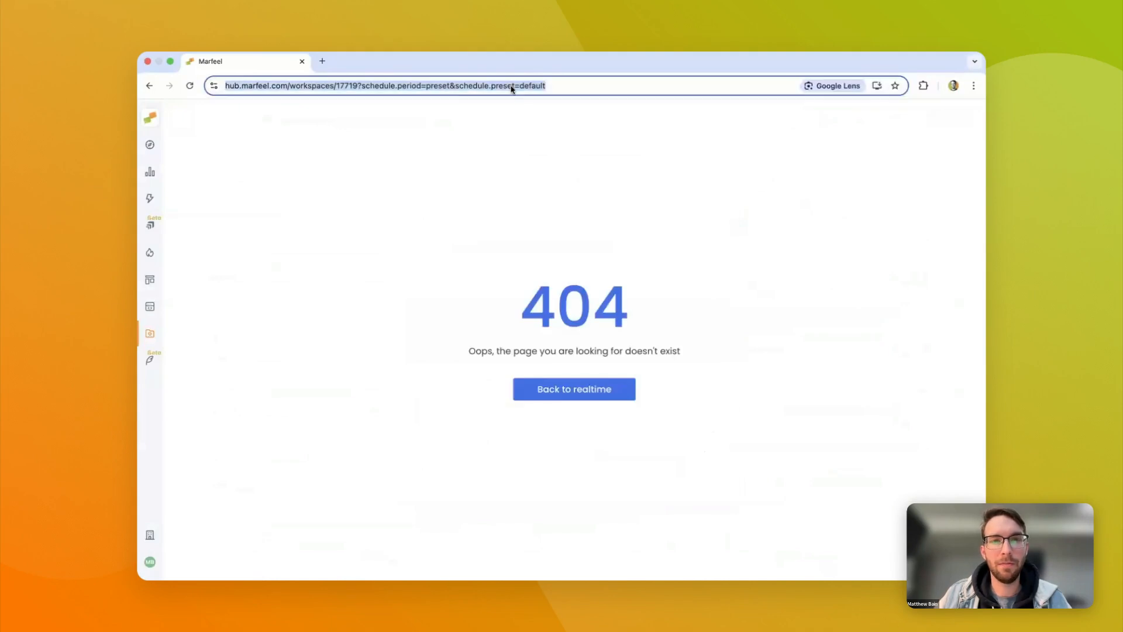
type("https://hub.marfeel.com/workspaces/dc33fe61c89b77cc5352293d2de1b22c")
key("Return")
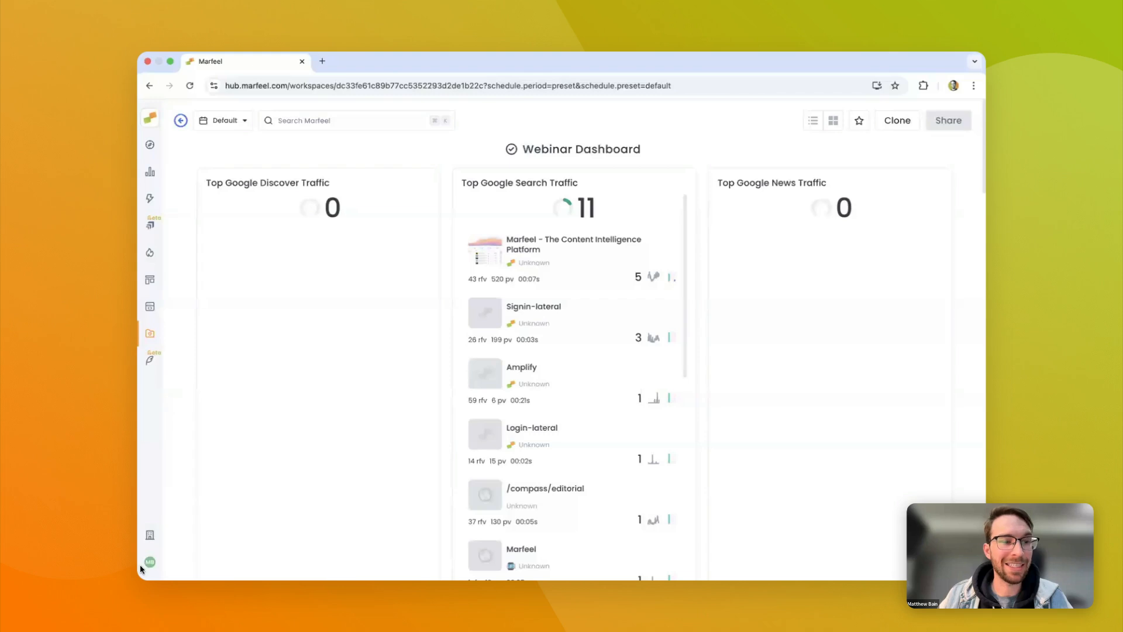
Switch the organization back to Grupo Nación
mouse_move(142, 565)
left_click(221, 427)
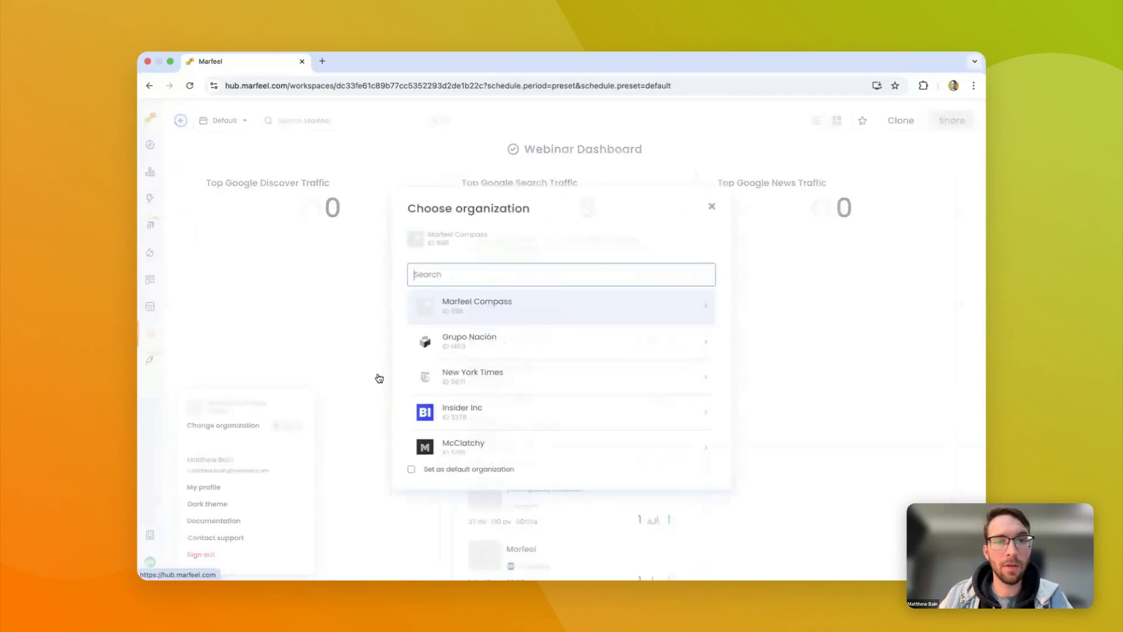
left_click(498, 344)
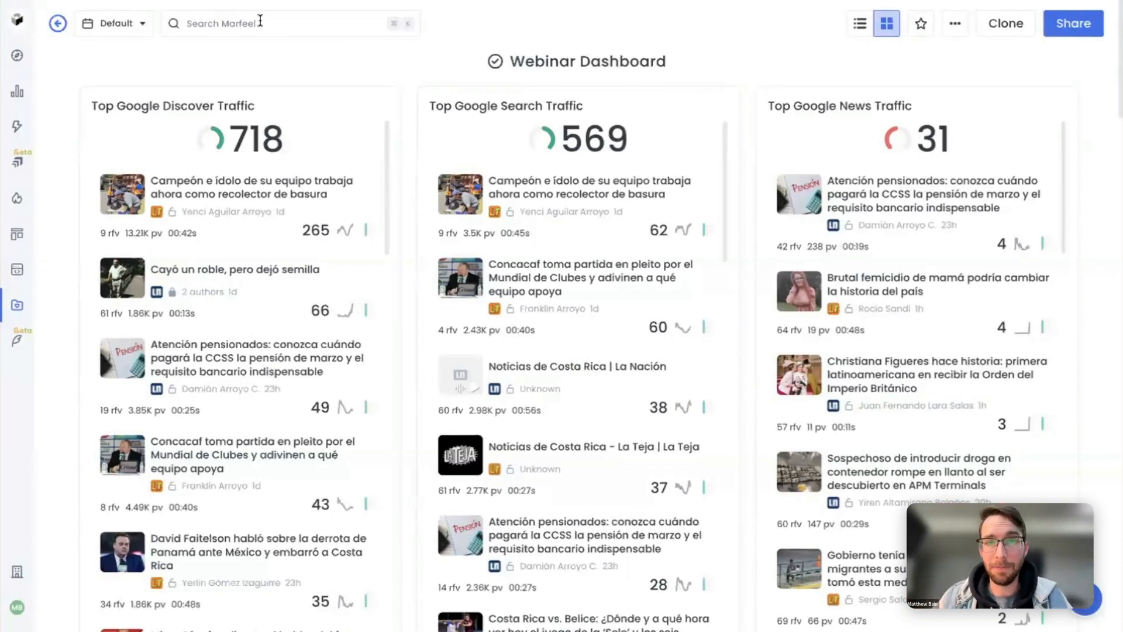
Filter the Webinar Dashboard by Section equal to Deportes and look through the filtered cards down to the text card
left_click(260, 22)
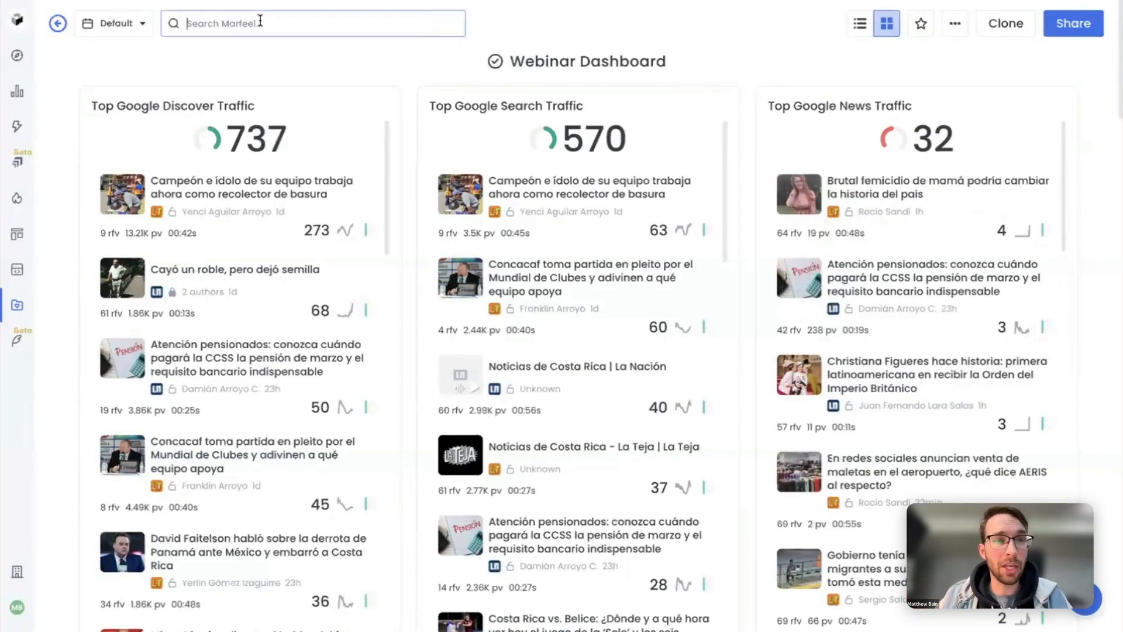
type("section")
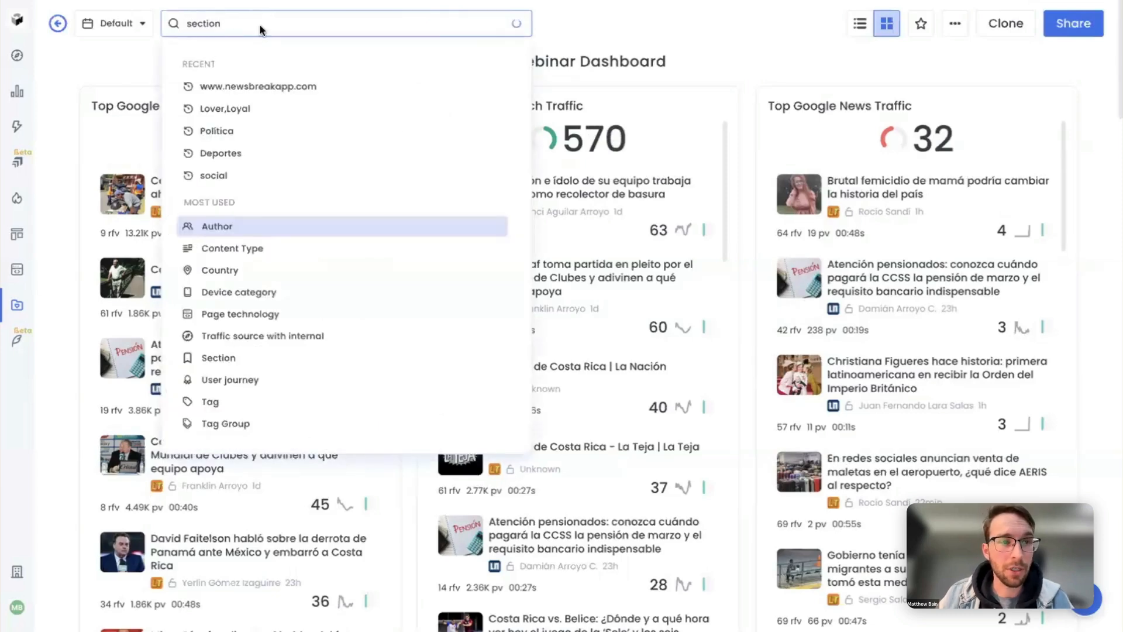
left_click(244, 89)
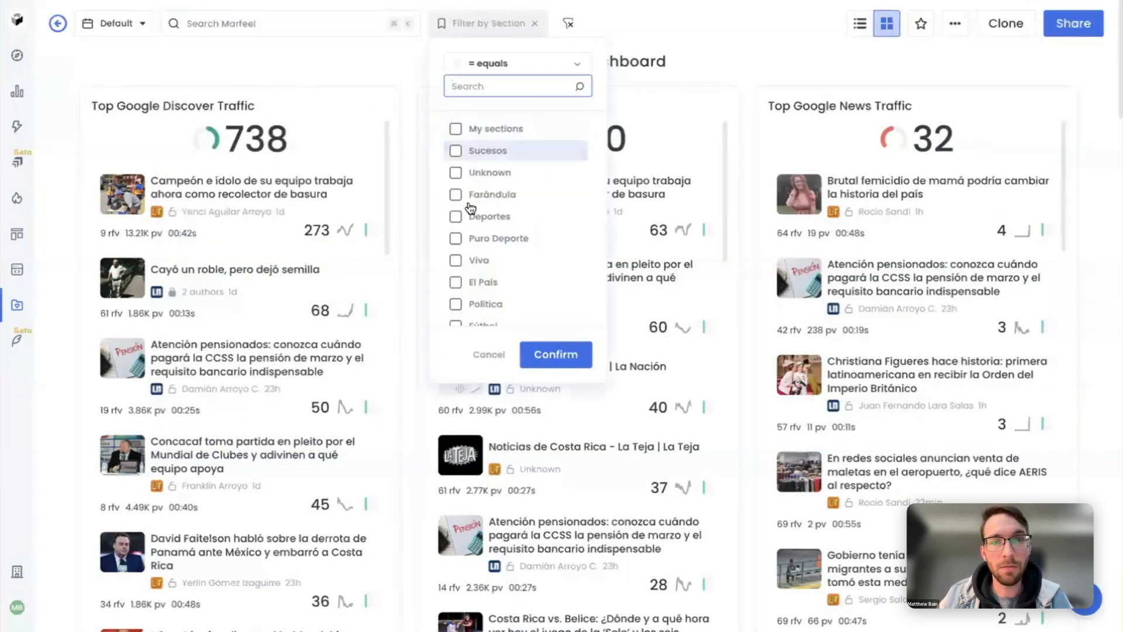
left_click(455, 216)
left_click(557, 358)
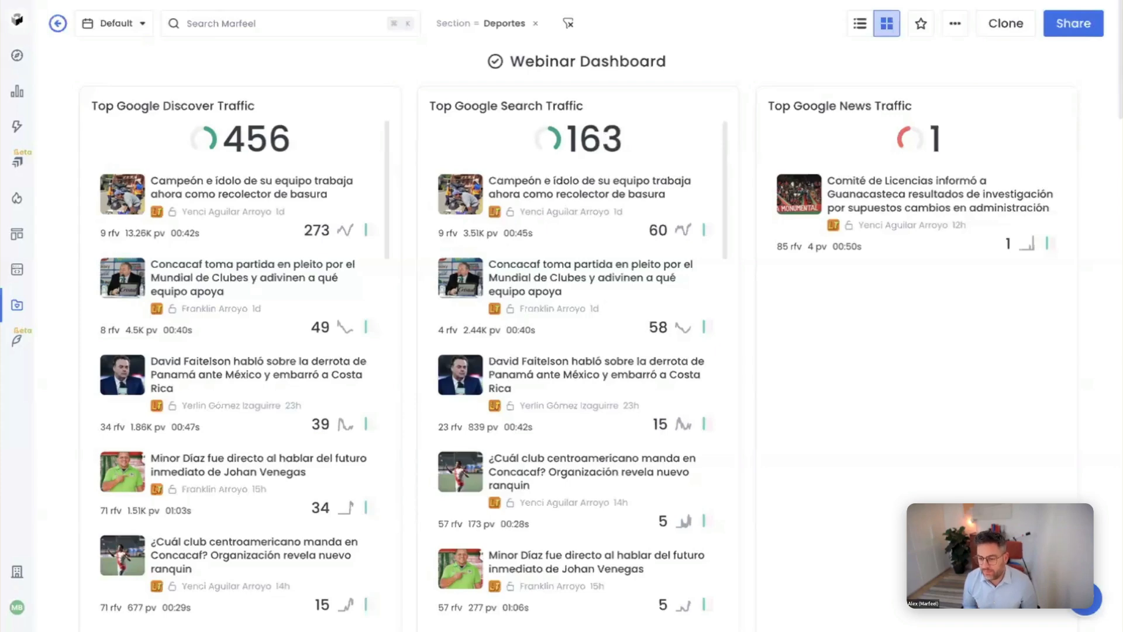
scroll(1093, 454, "down", 1)
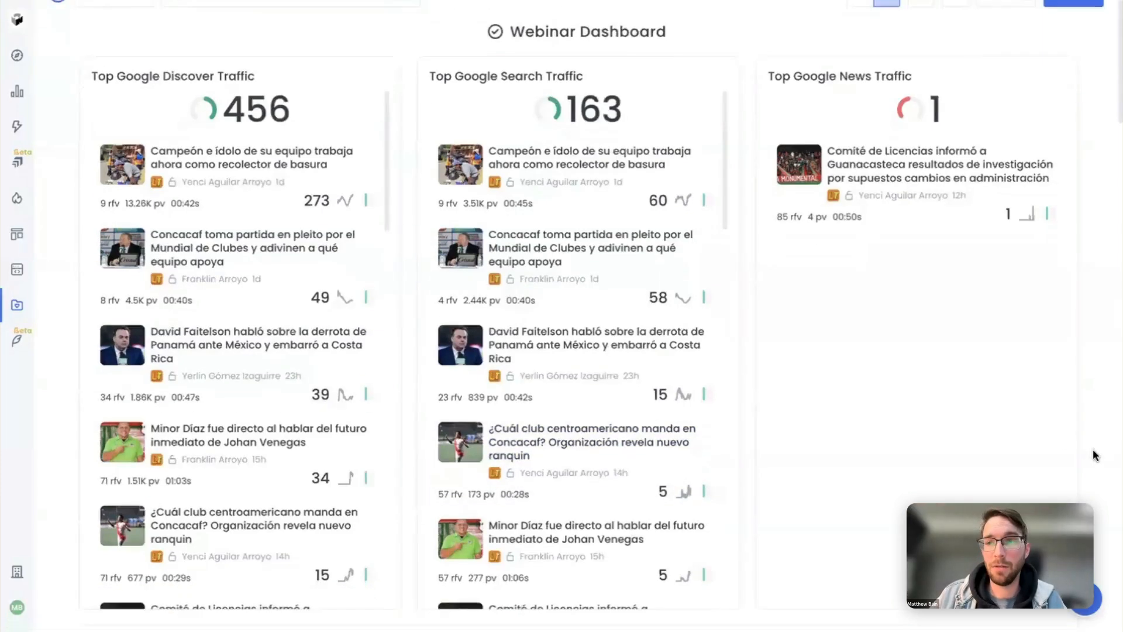
scroll(1092, 450, "down", 20)
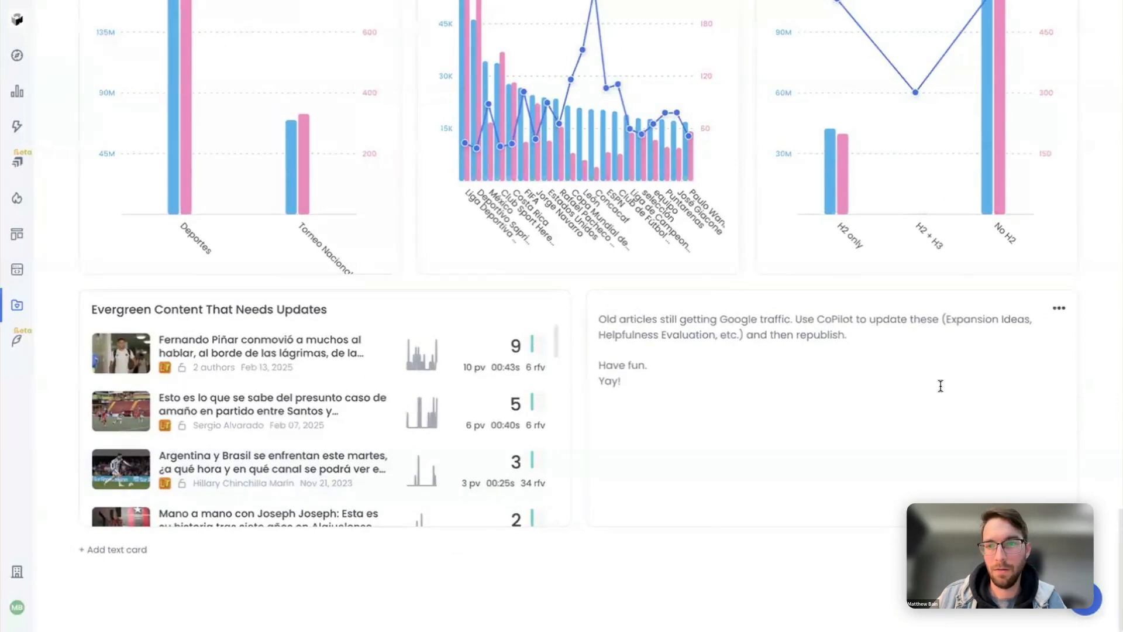
Examine the text card's options and the block and formatting choices available for its "Have fun" text
left_click(1054, 314)
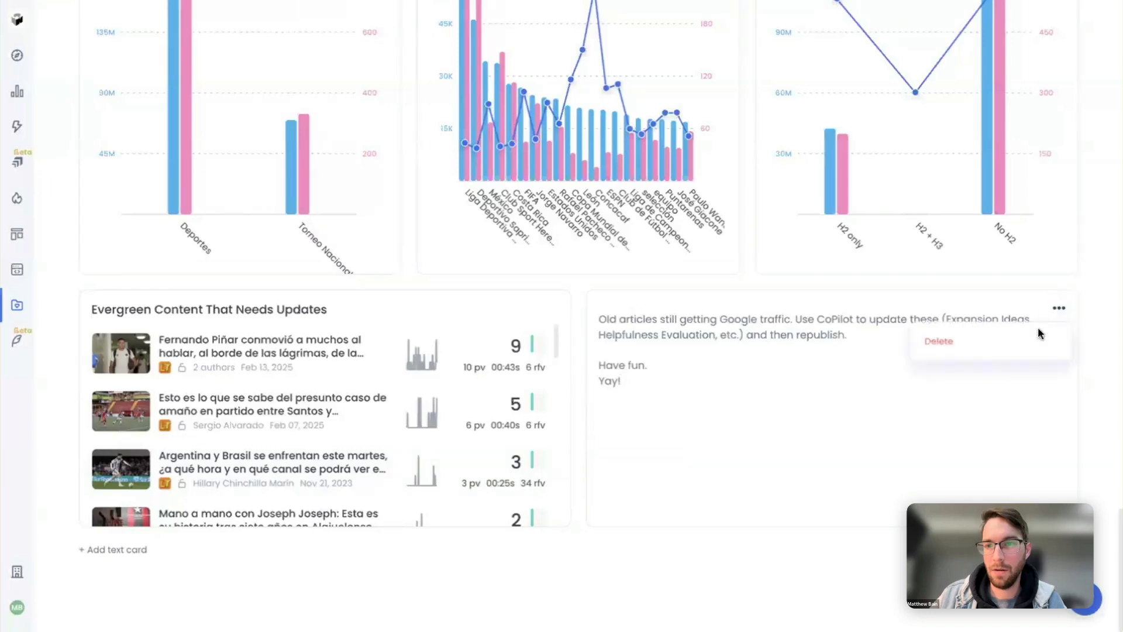
left_click(1041, 331)
left_click_drag(645, 365, 596, 365)
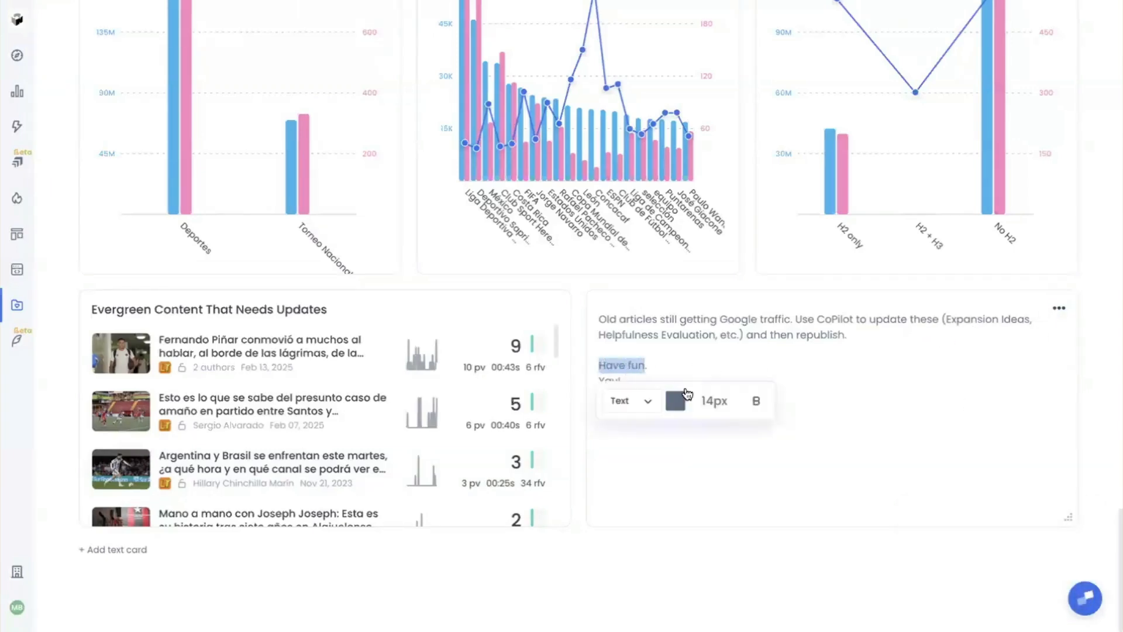
left_click(646, 401)
scroll(961, 473, "down", 4)
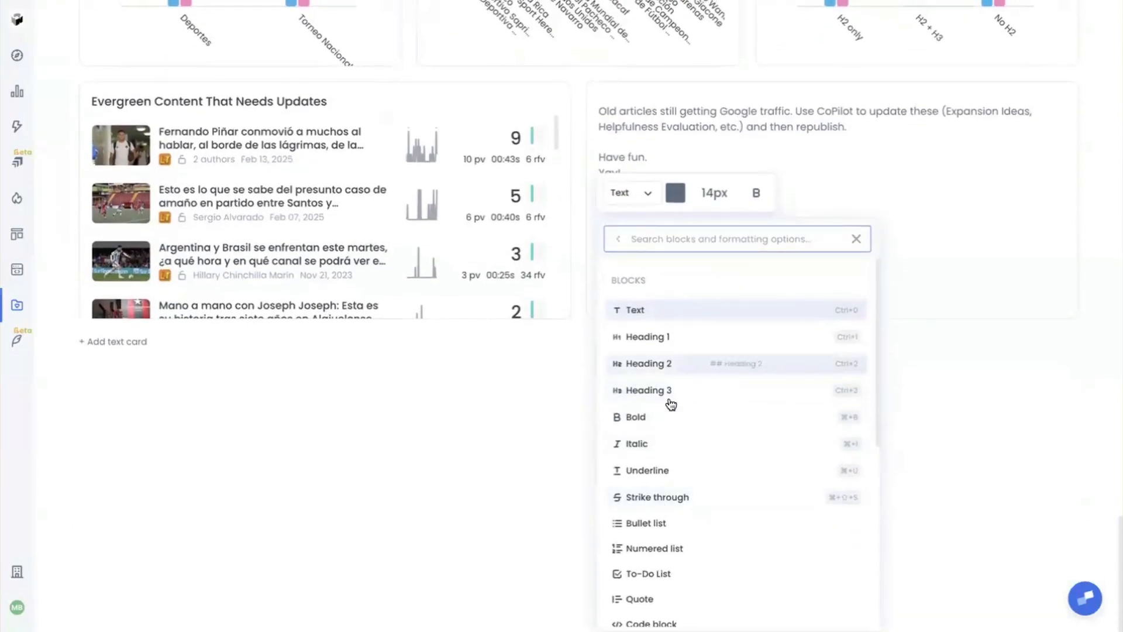
scroll(670, 403, "down", 3)
scroll(671, 403, "down", 4)
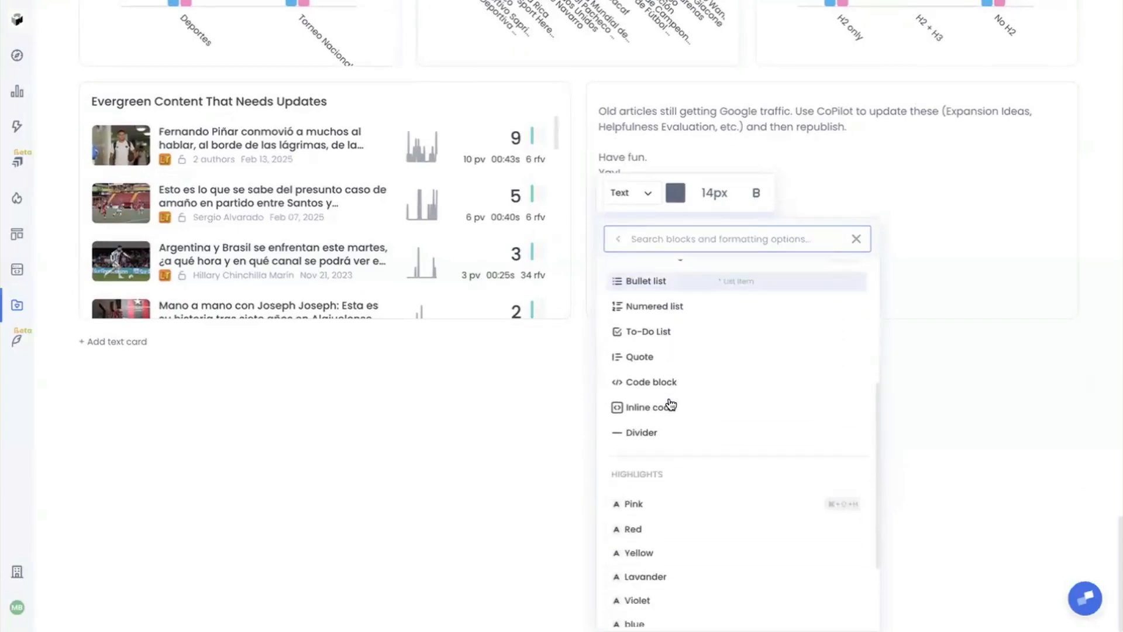
scroll(671, 403, "up", 3)
scroll(671, 404, "up", 8)
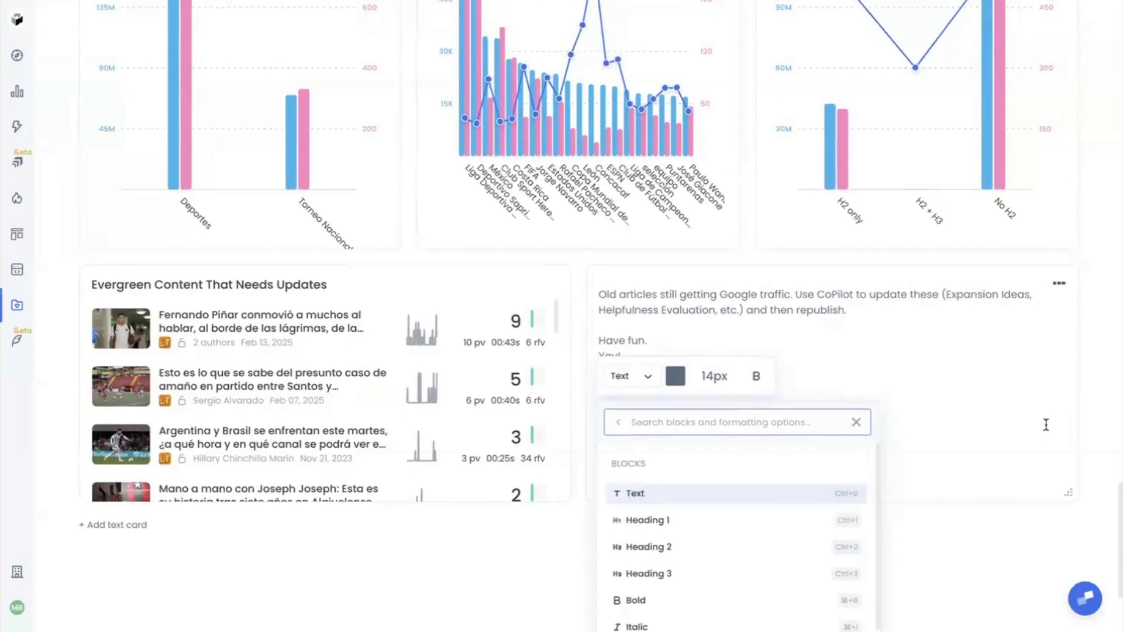
left_click(857, 425)
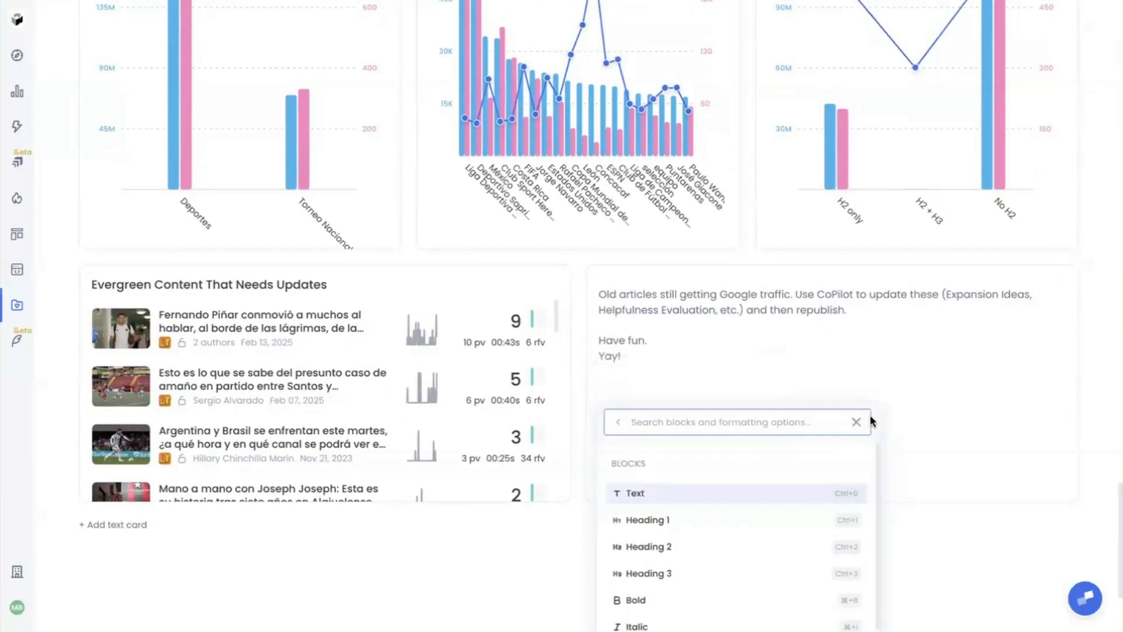
scroll(1101, 358, "up", 5)
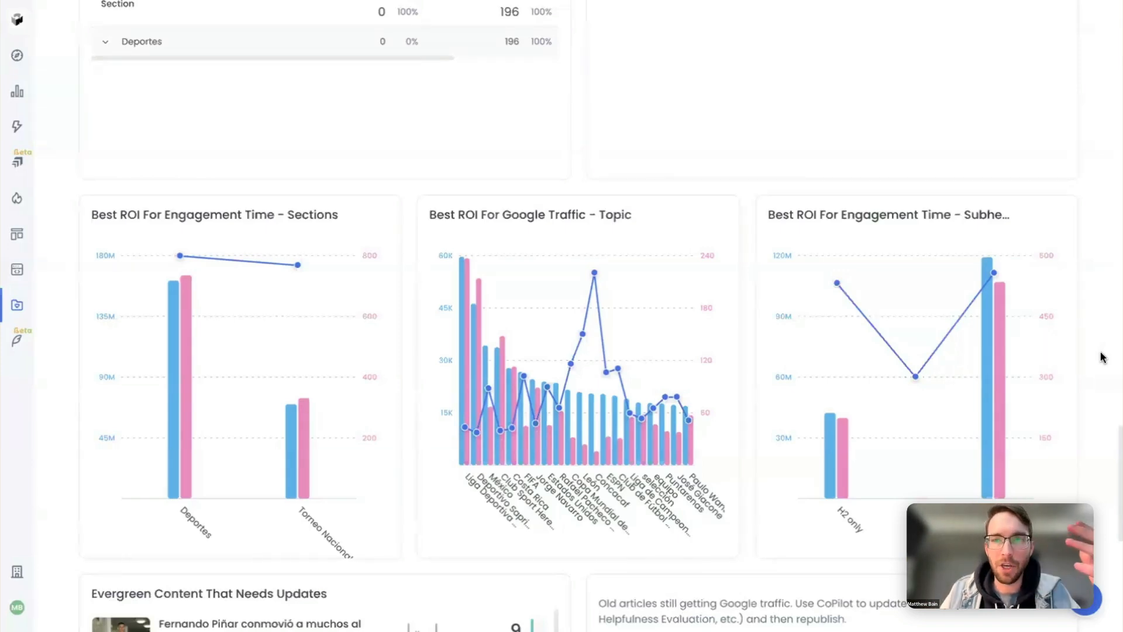
scroll(1102, 357, "up", 1)
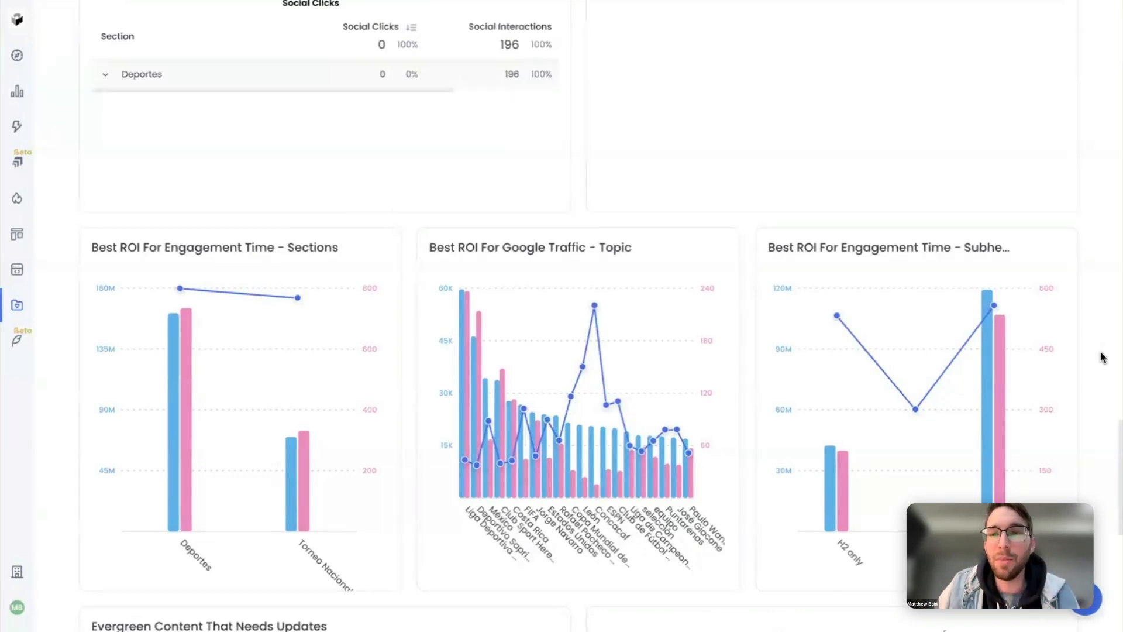
scroll(1102, 357, "up", 15)
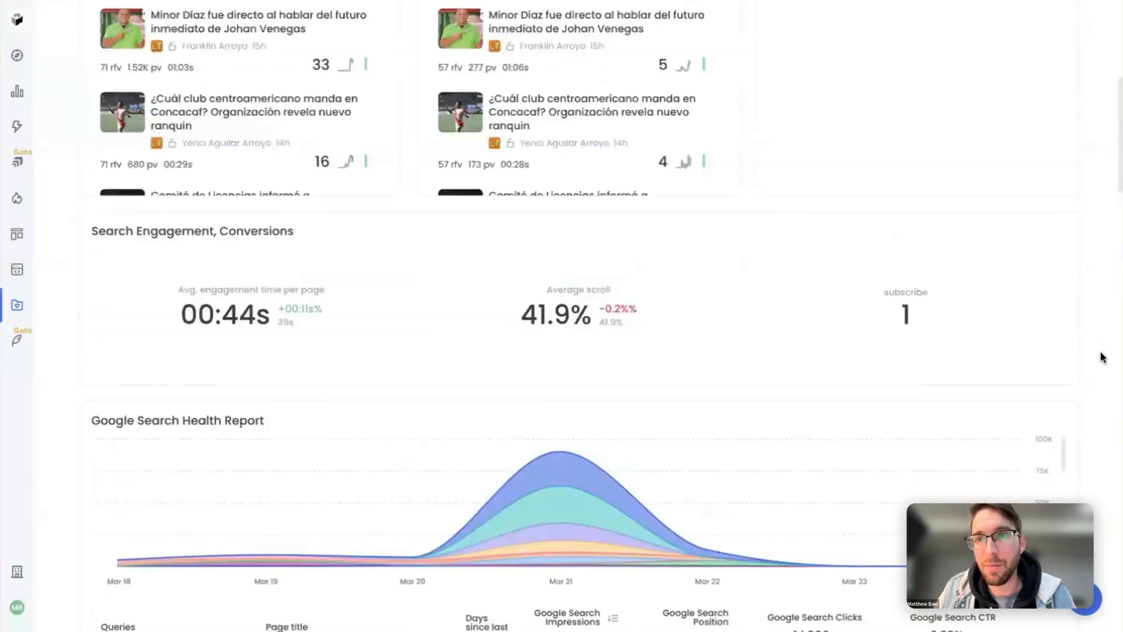
scroll(1101, 356, "up", 3)
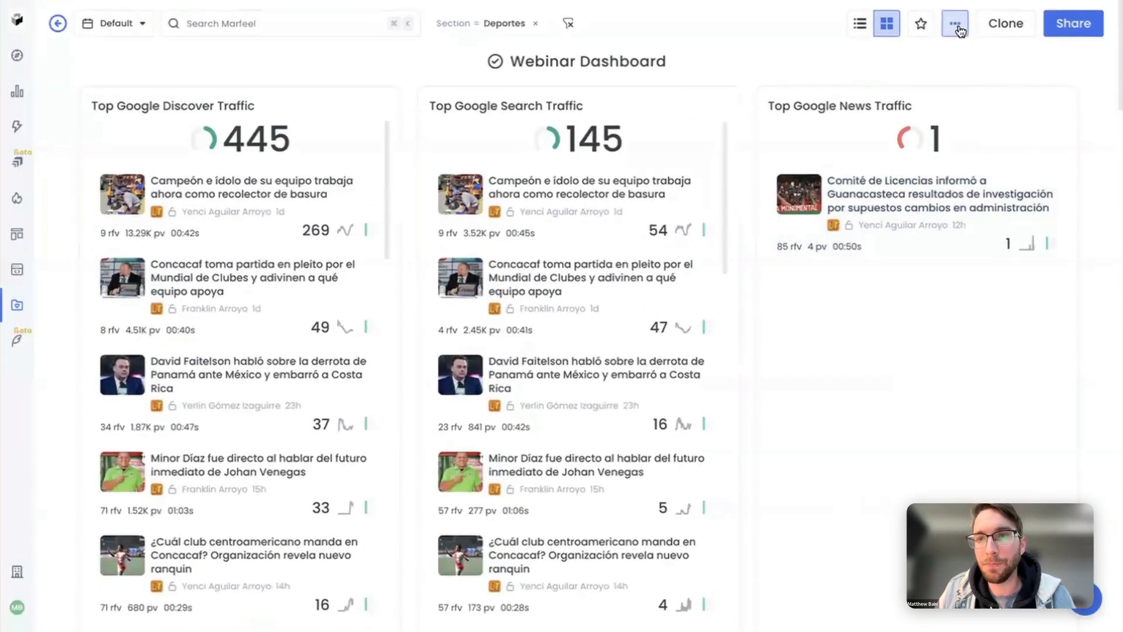
left_click(955, 24)
left_click(858, 56)
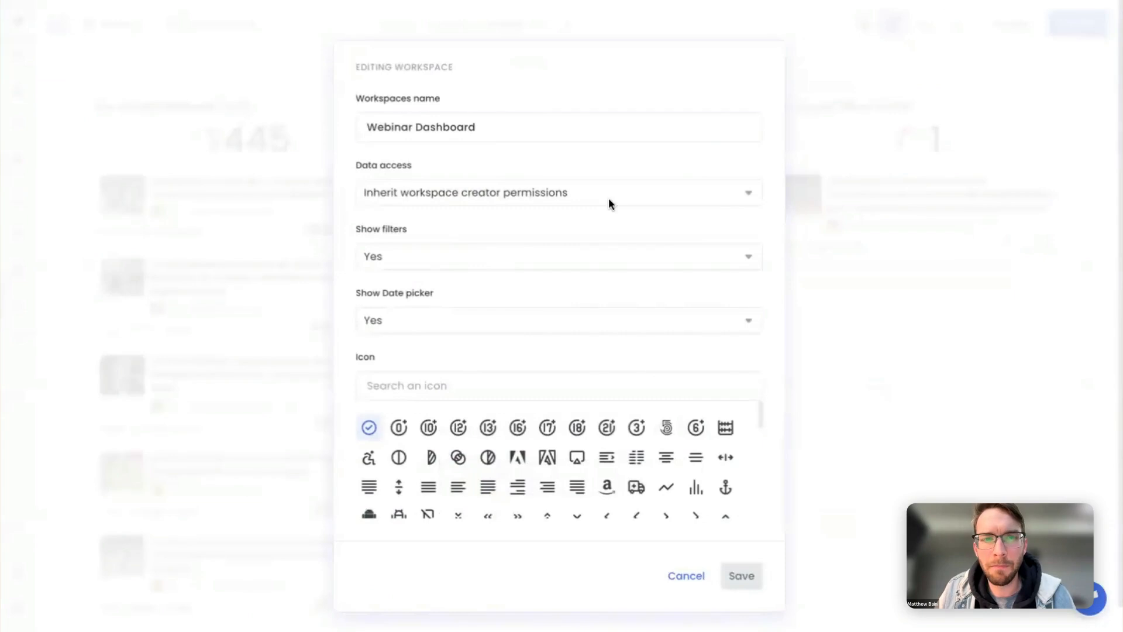
left_click(566, 200)
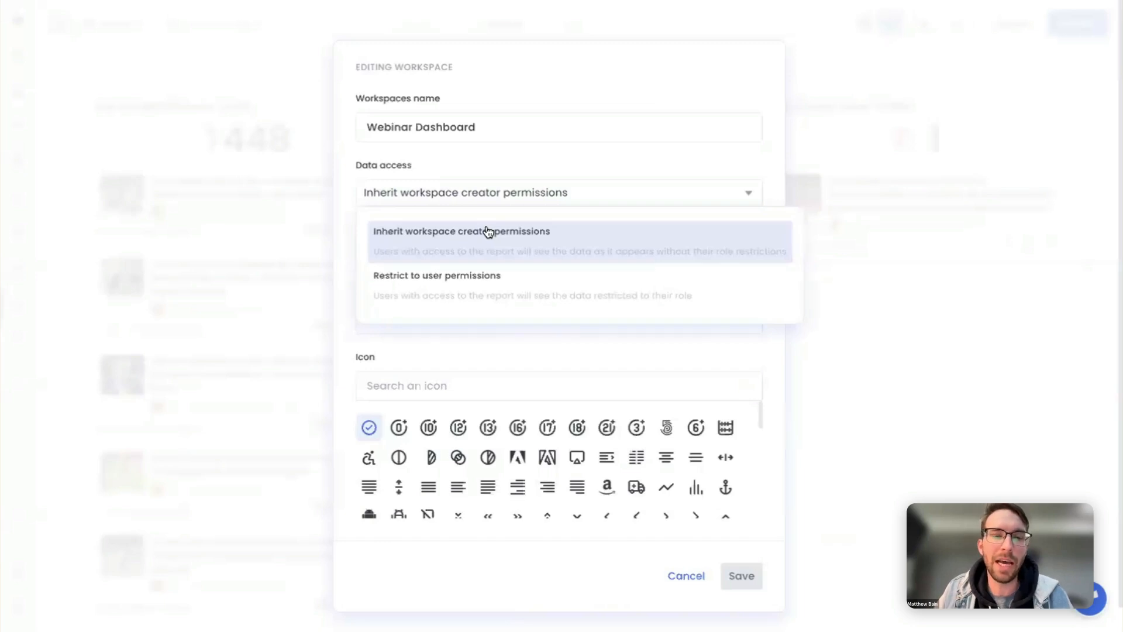
left_click(773, 182)
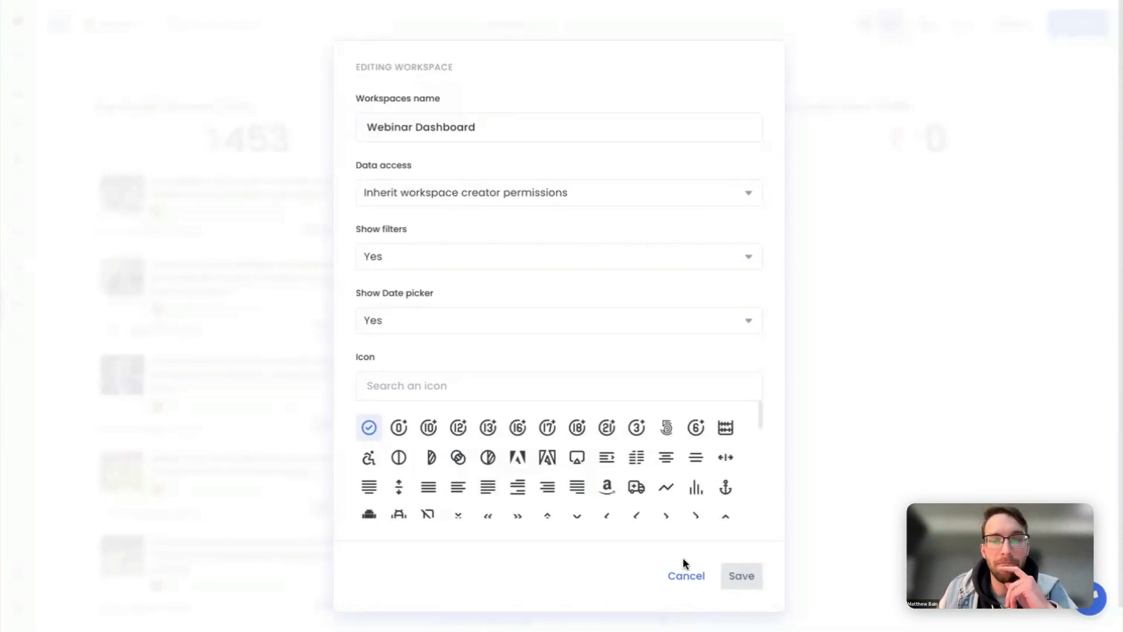
left_click(683, 576)
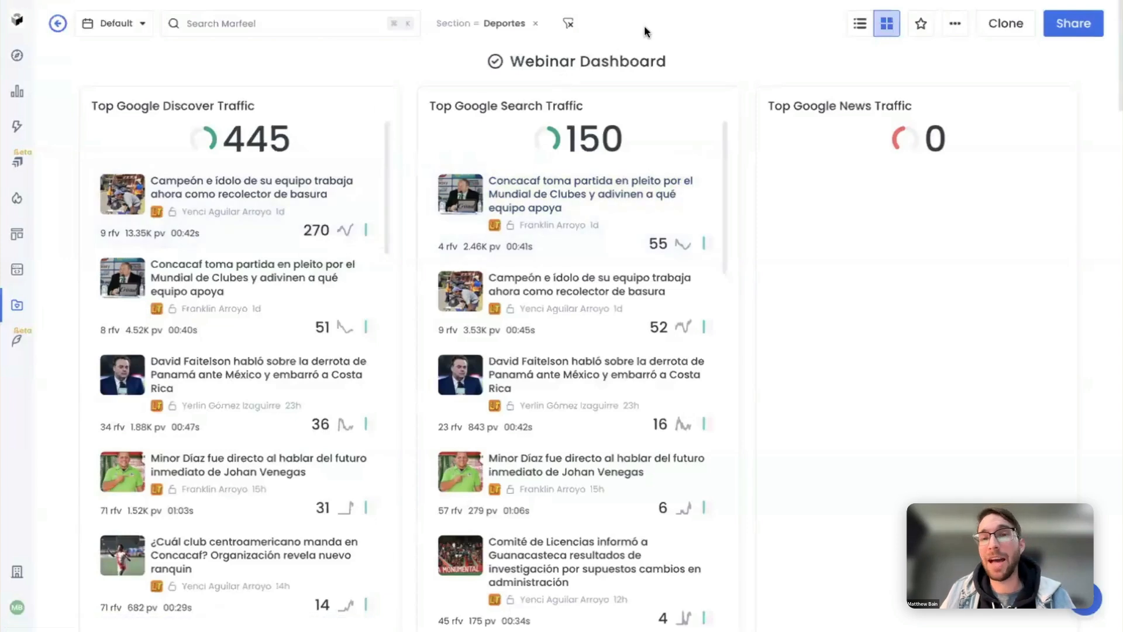
Clear the Deportes section filter and filter the Webinar Dashboard by Author equal to My authors
left_click(568, 27)
left_click(284, 22)
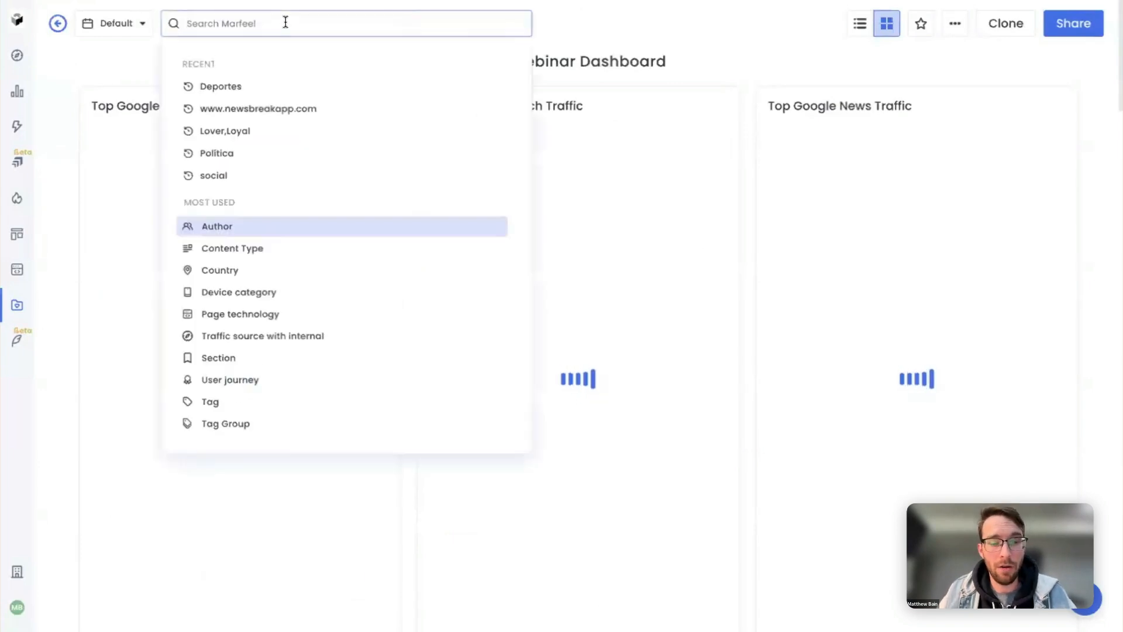
type("auth")
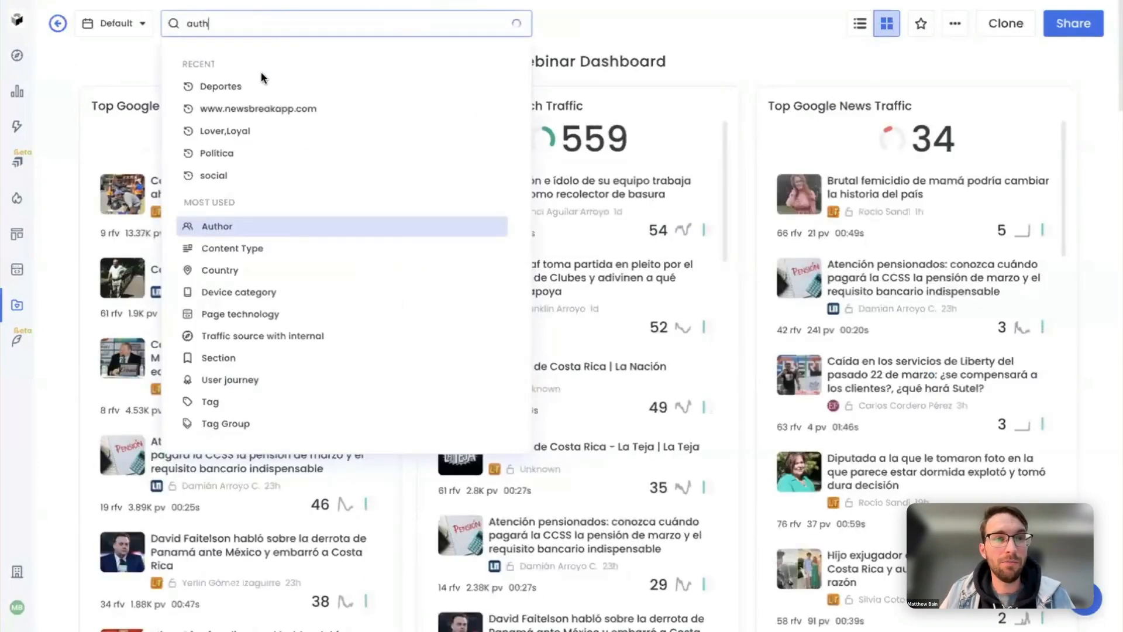
left_click(230, 83)
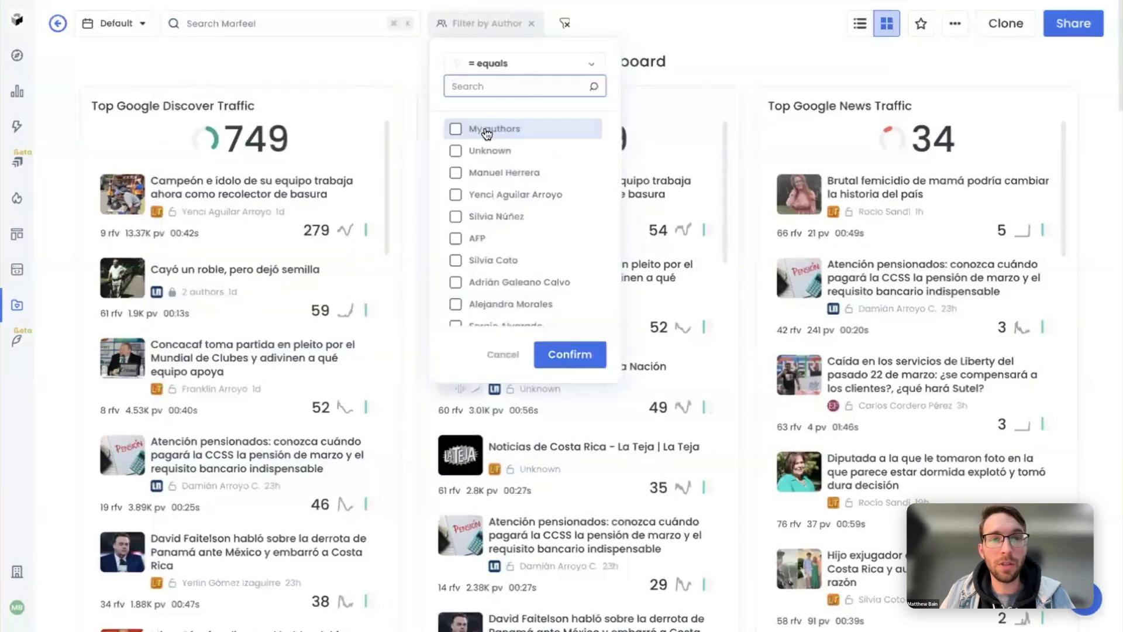
left_click(456, 129)
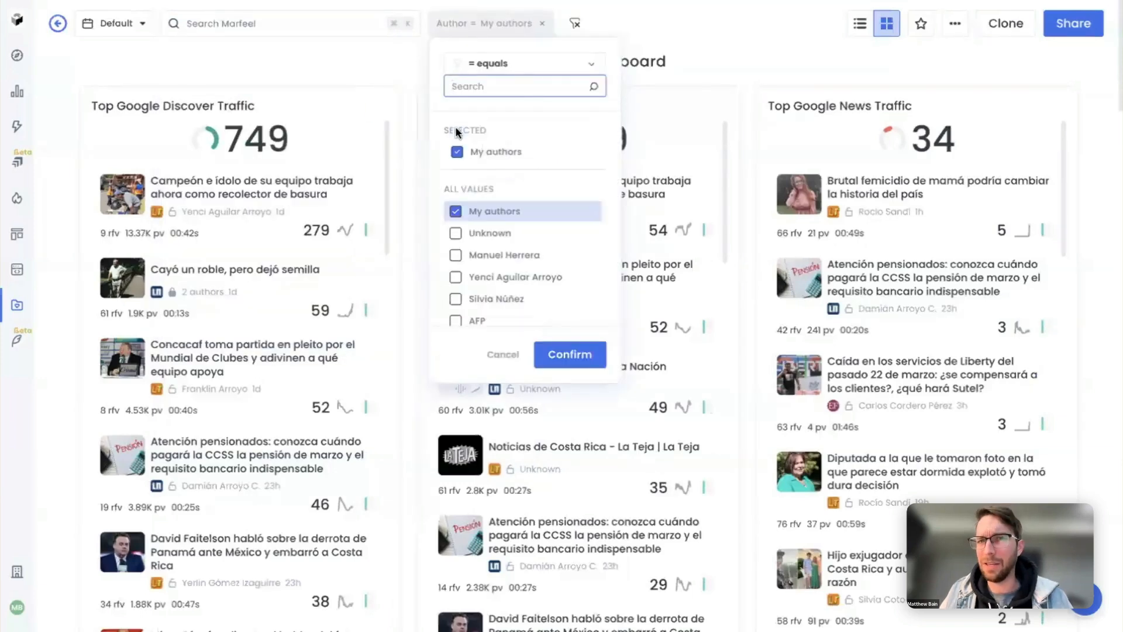
left_click(570, 355)
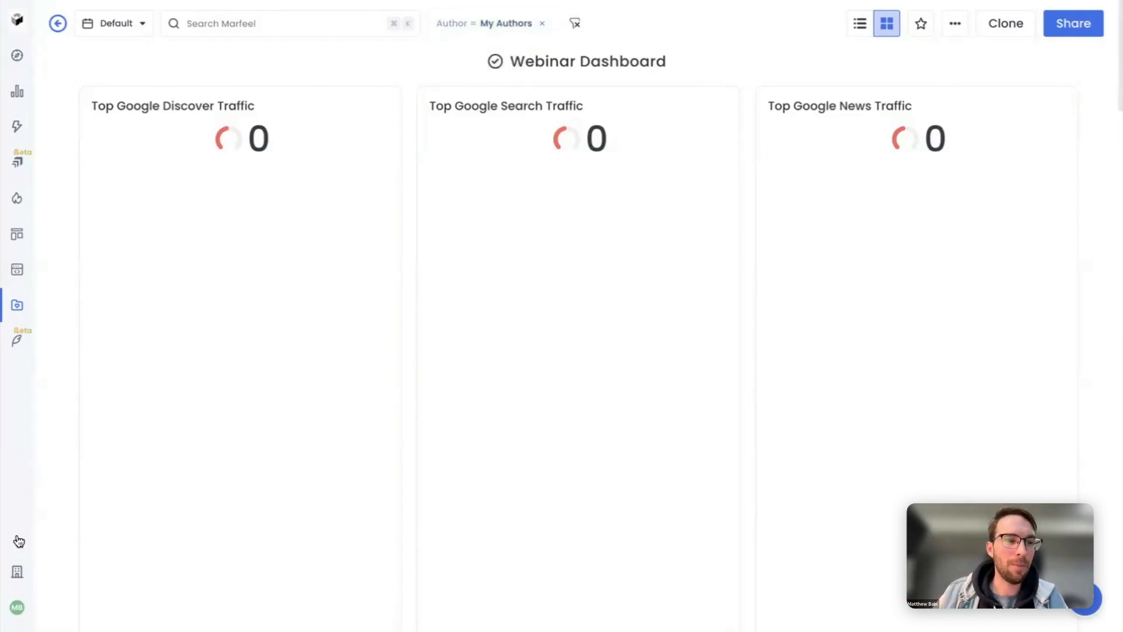
Replace the author assigned in the account profile's Authors setting with a different author from the list
left_click(12, 608)
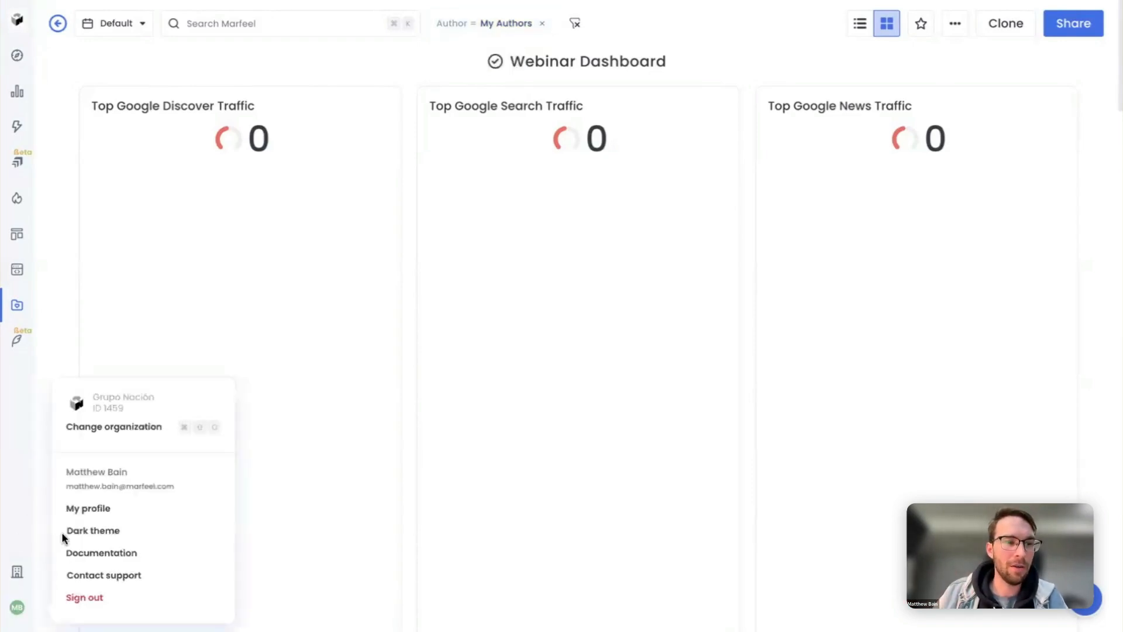
left_click(80, 512)
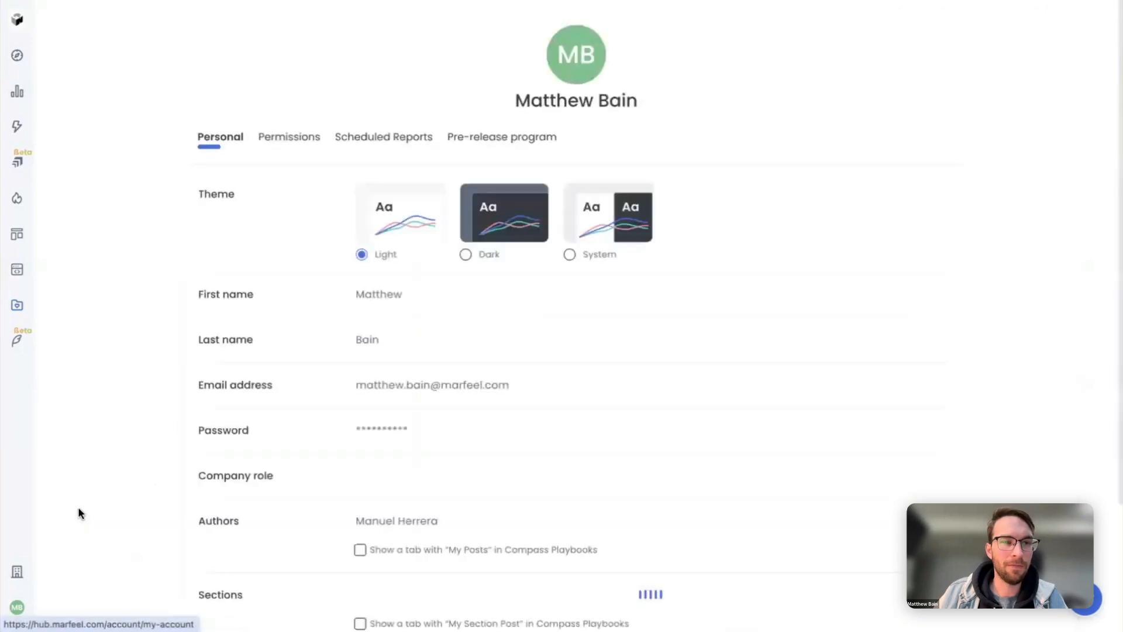
scroll(566, 431, "down", 2)
scroll(572, 433, "down", 1)
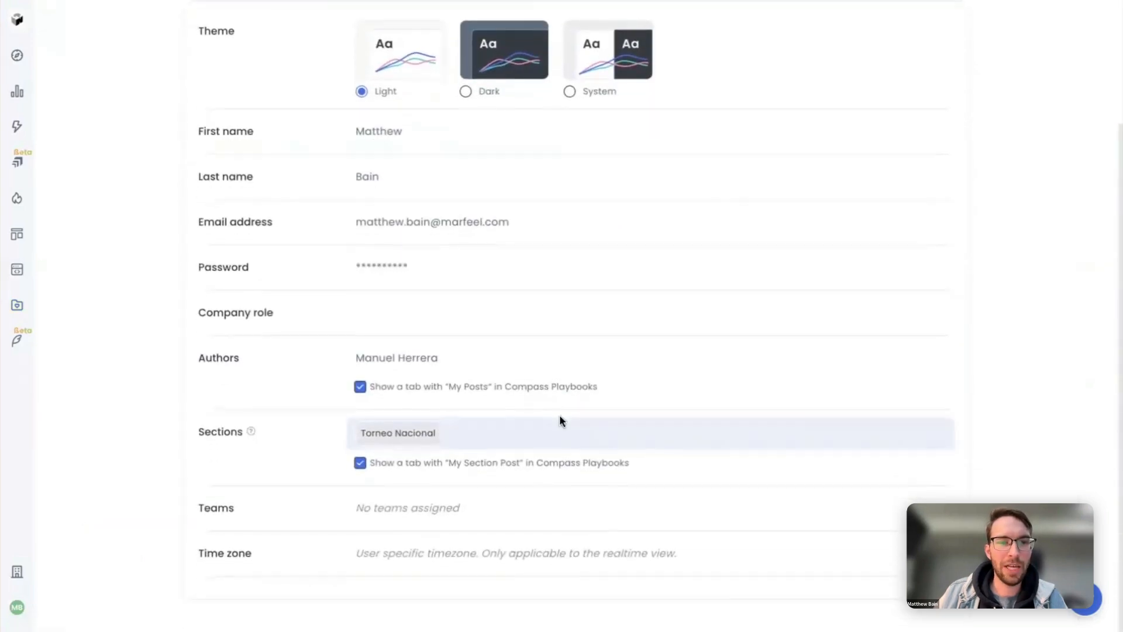
left_click(428, 366)
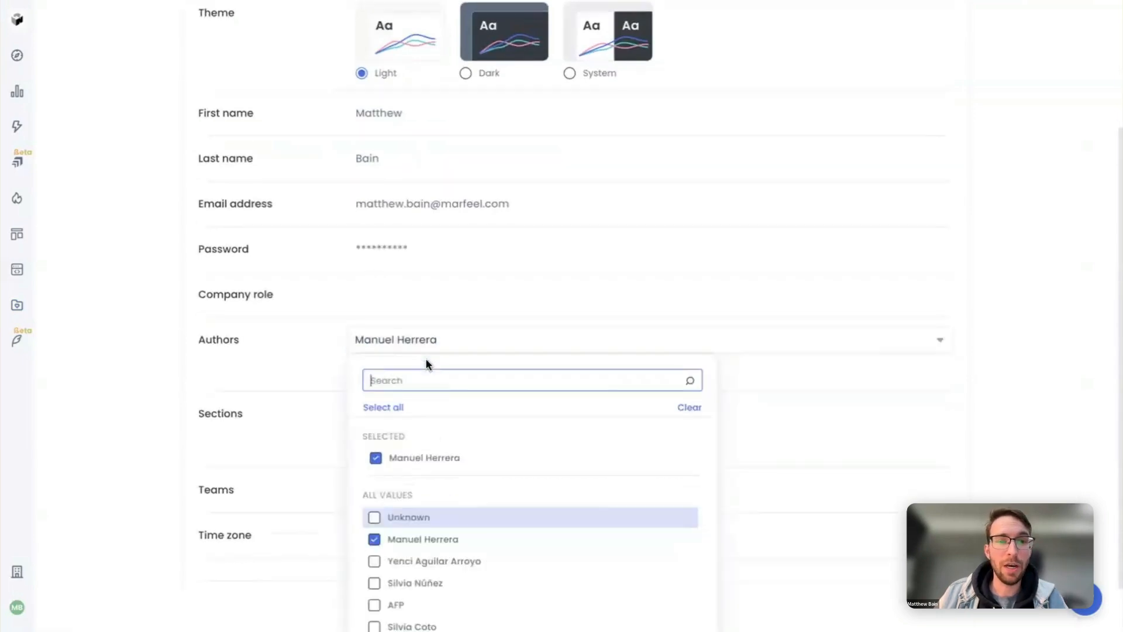
scroll(450, 427, "down", 3)
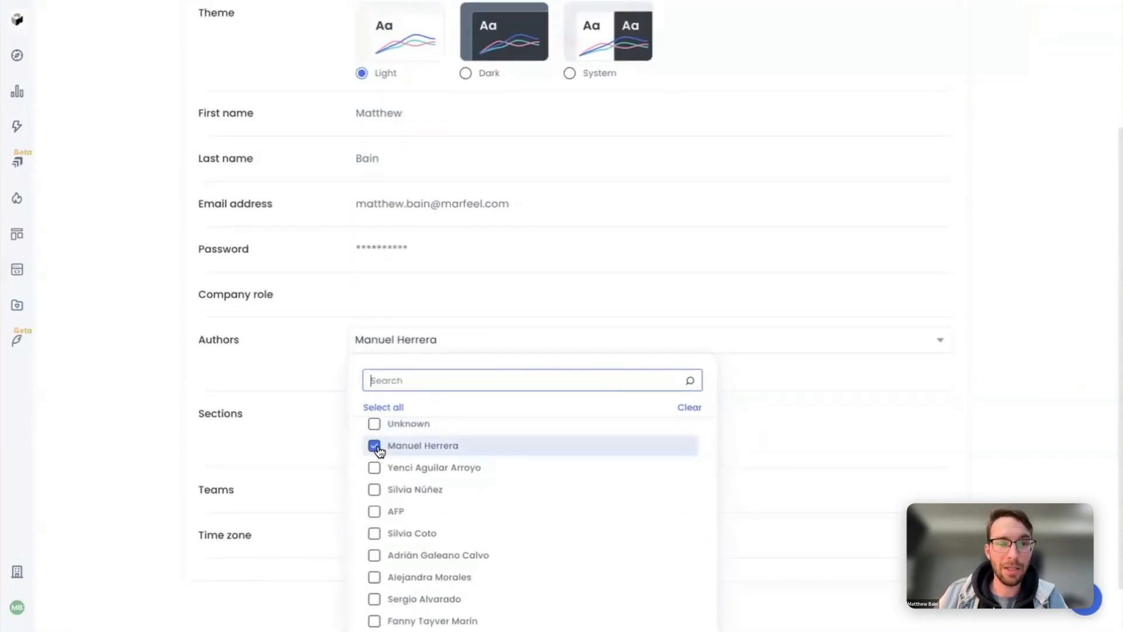
left_click(374, 448)
scroll(378, 515, "down", 1)
left_click(375, 523)
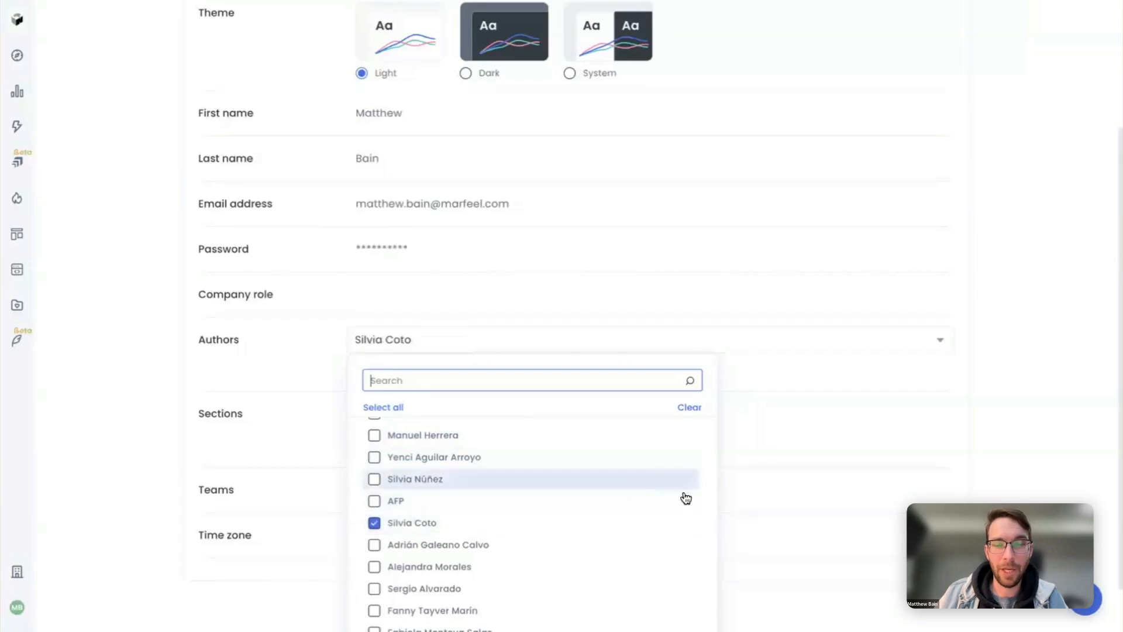
scroll(717, 506, "down", 1)
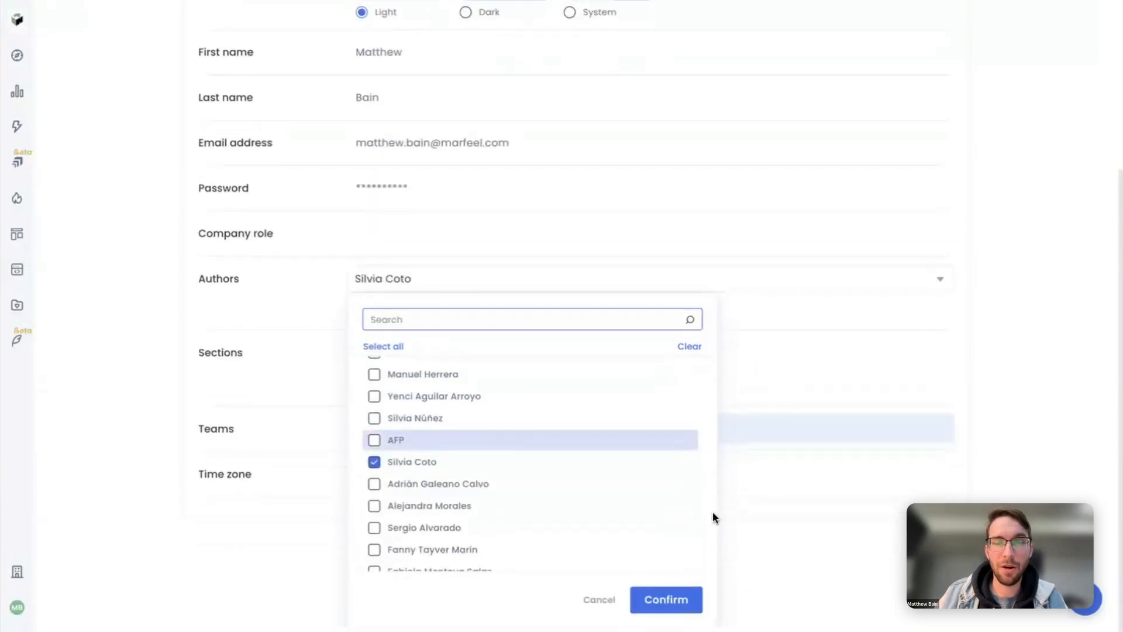
left_click(676, 597)
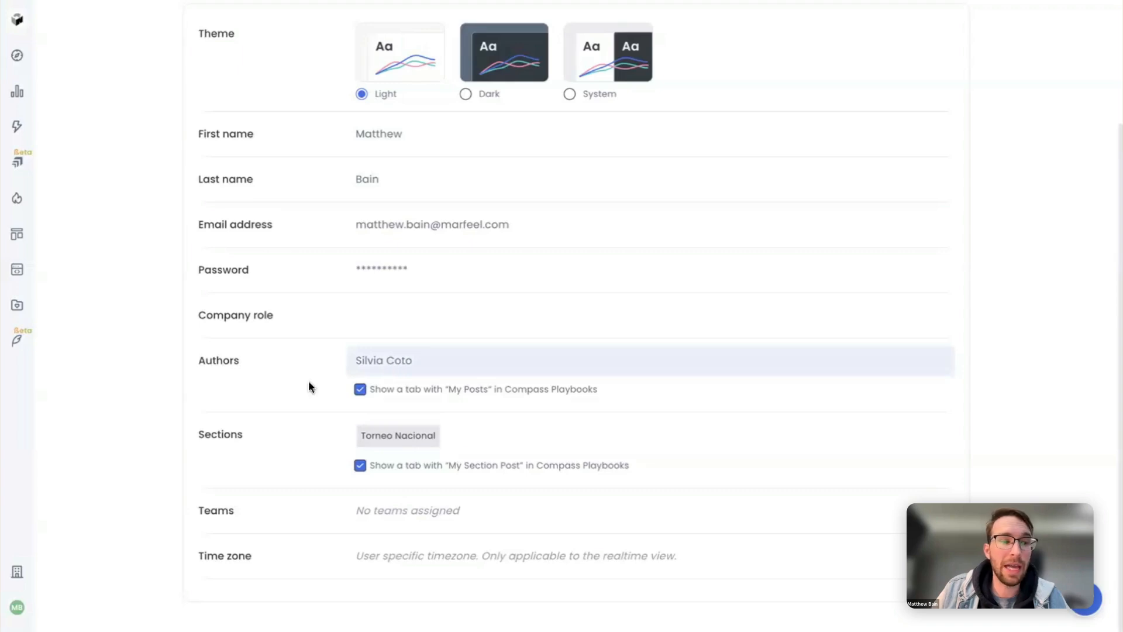
left_click(9, 609)
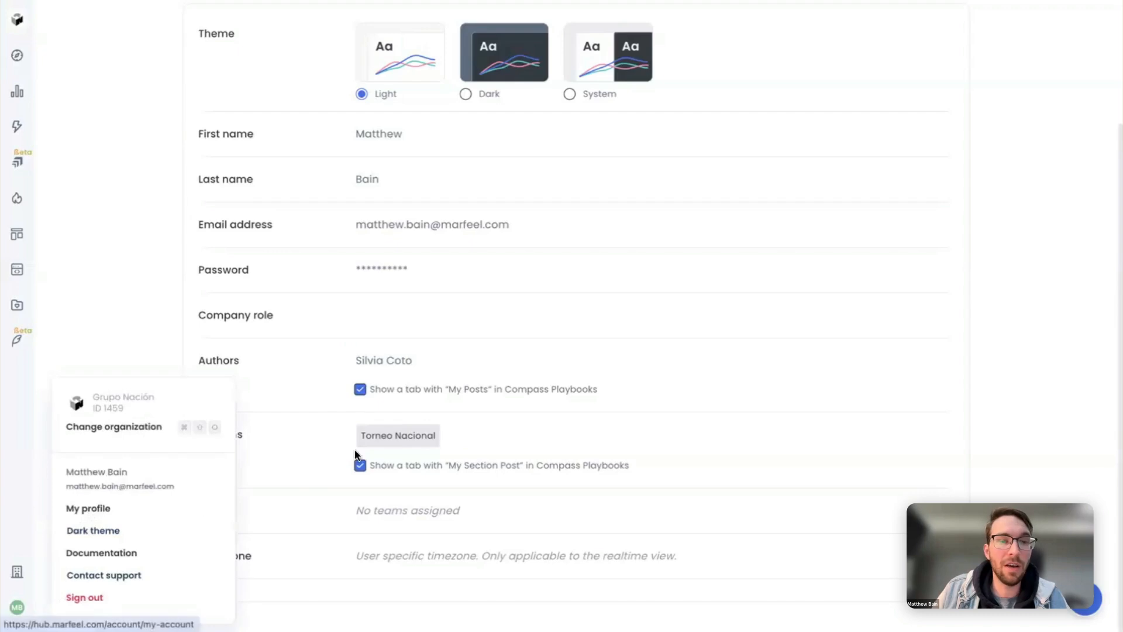
left_click(340, 466)
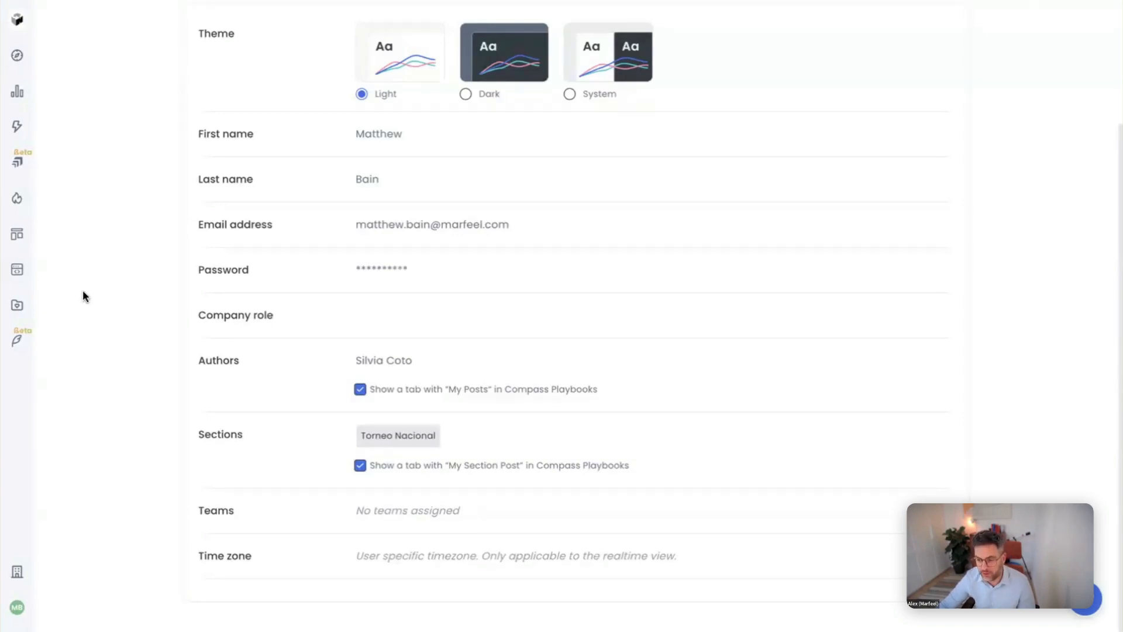
Reopen the Webinar Dashboard, set its date range to Last 7 days and look over the cards
mouse_move(22, 314)
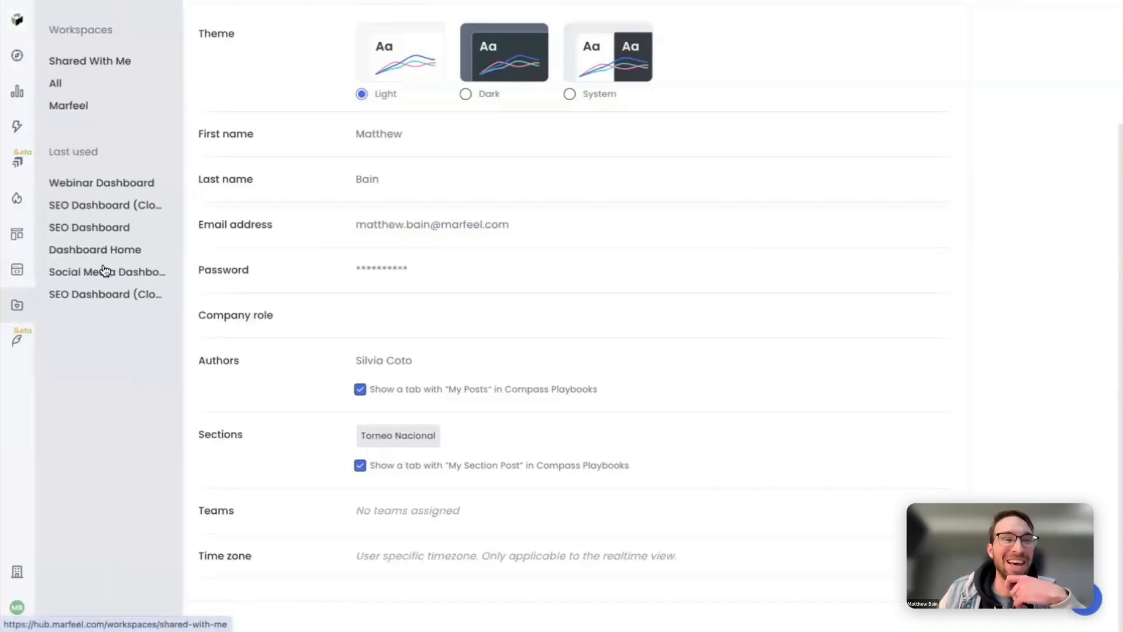
left_click(112, 188)
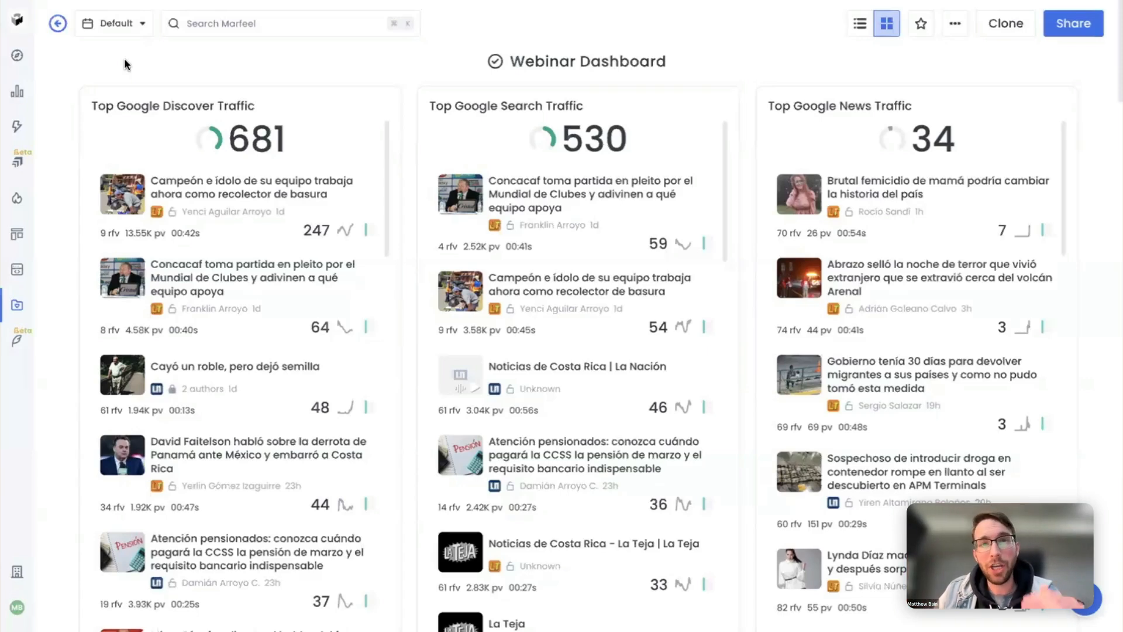
left_click(144, 26)
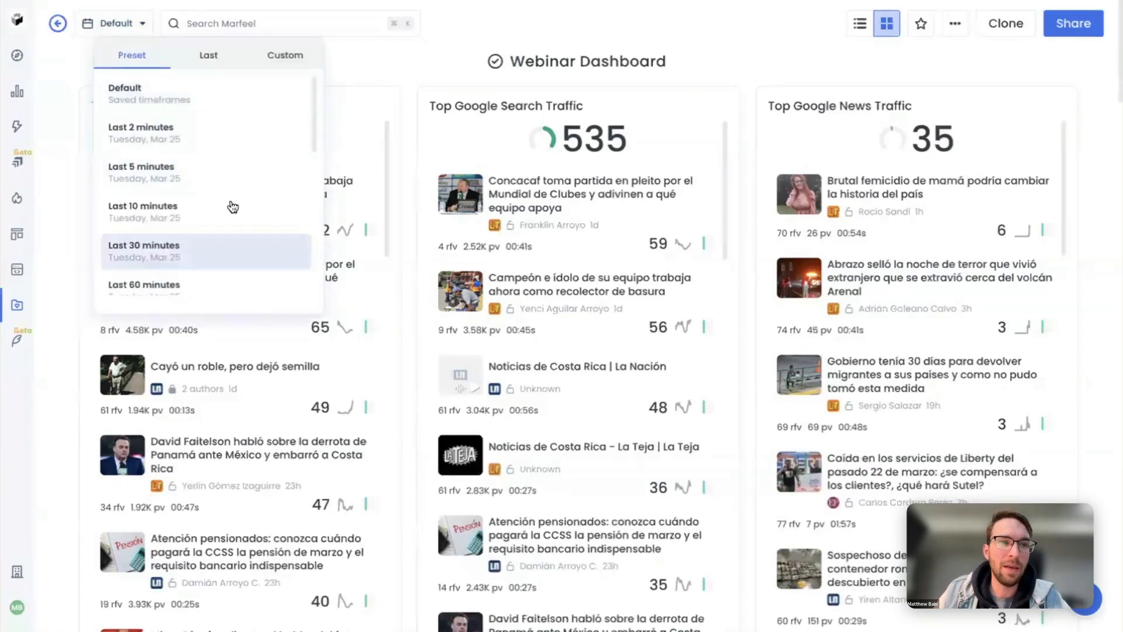
scroll(230, 243, "down", 5)
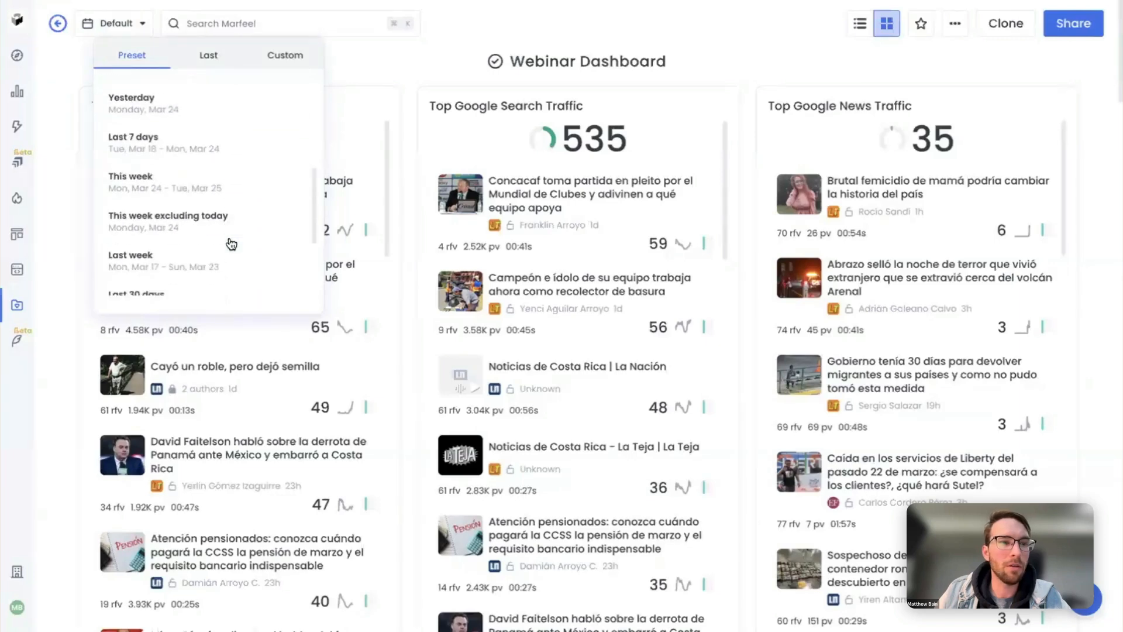
left_click(199, 135)
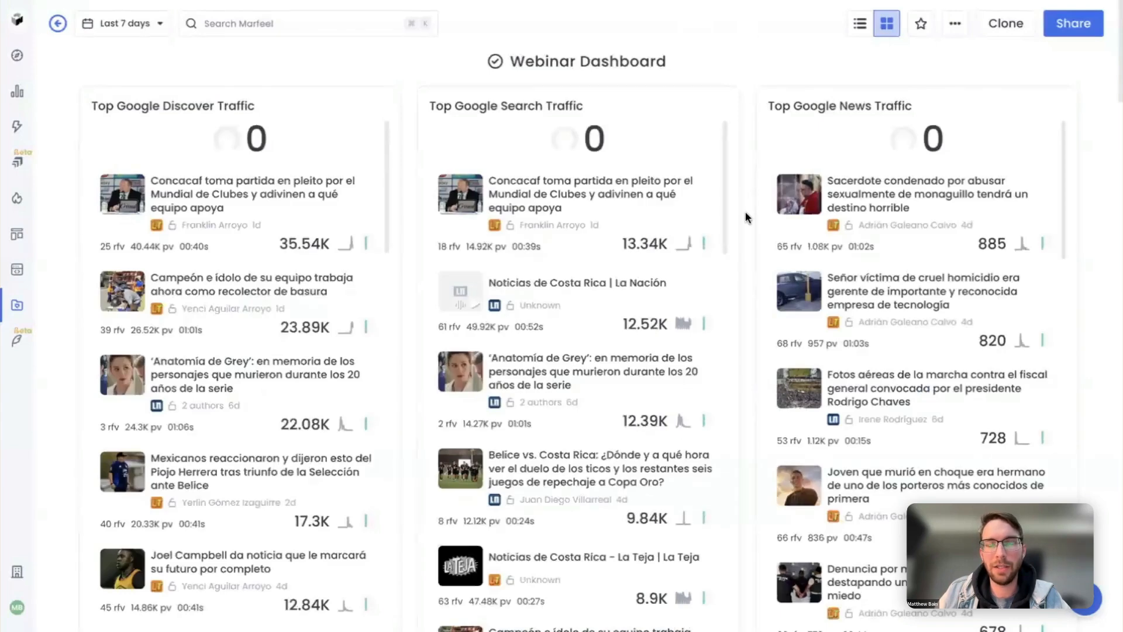
scroll(746, 218, "down", 9)
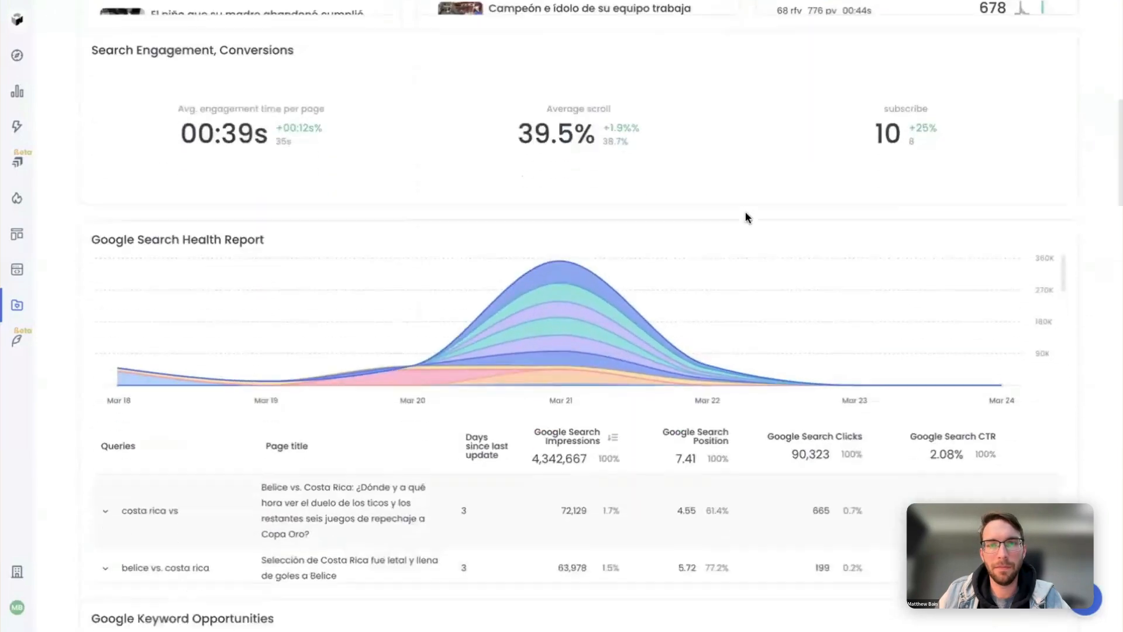
Look through the Webinar Dashboard's Google traffic, Search Engagement, Conversions and Google Search Health Report cards
scroll(746, 217, "up", 9)
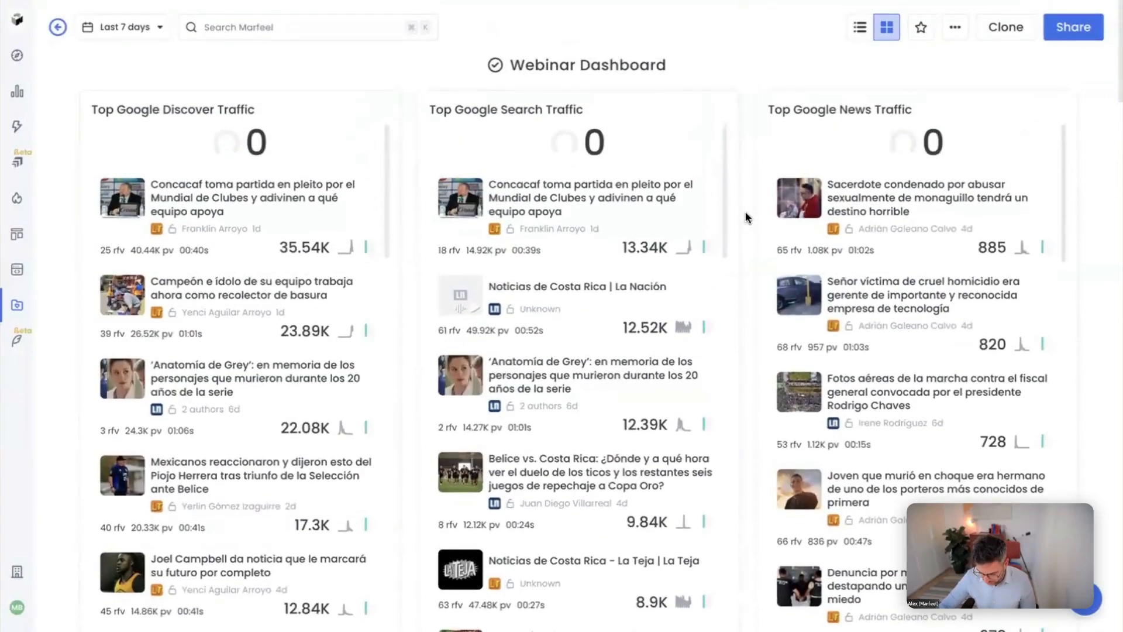
scroll(745, 213, "down", 11)
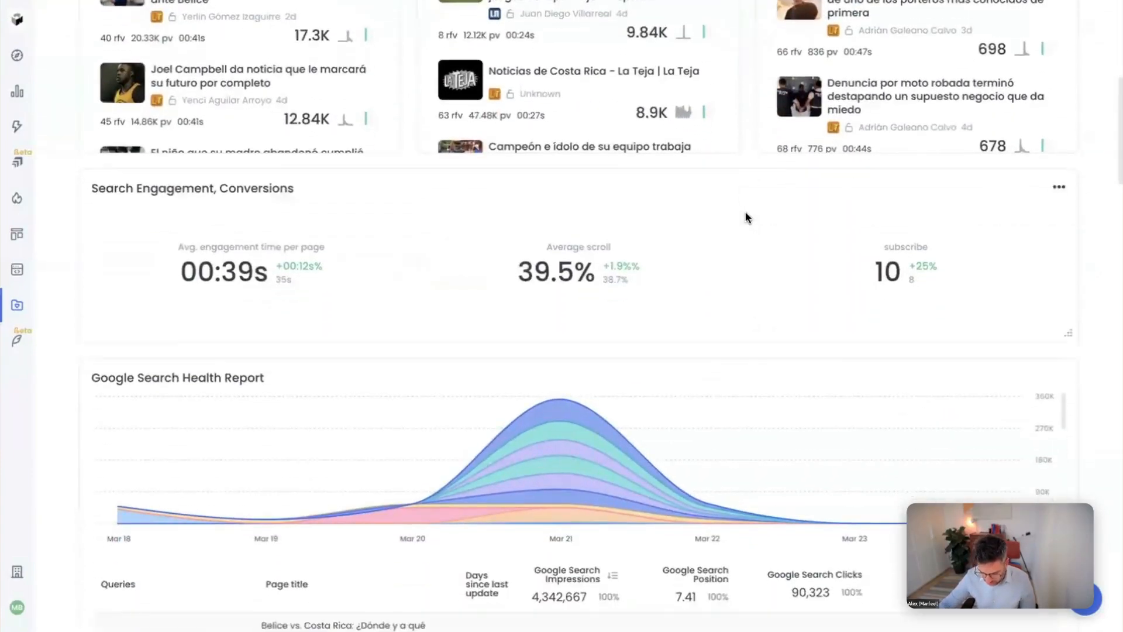
scroll(745, 218, "down", 6)
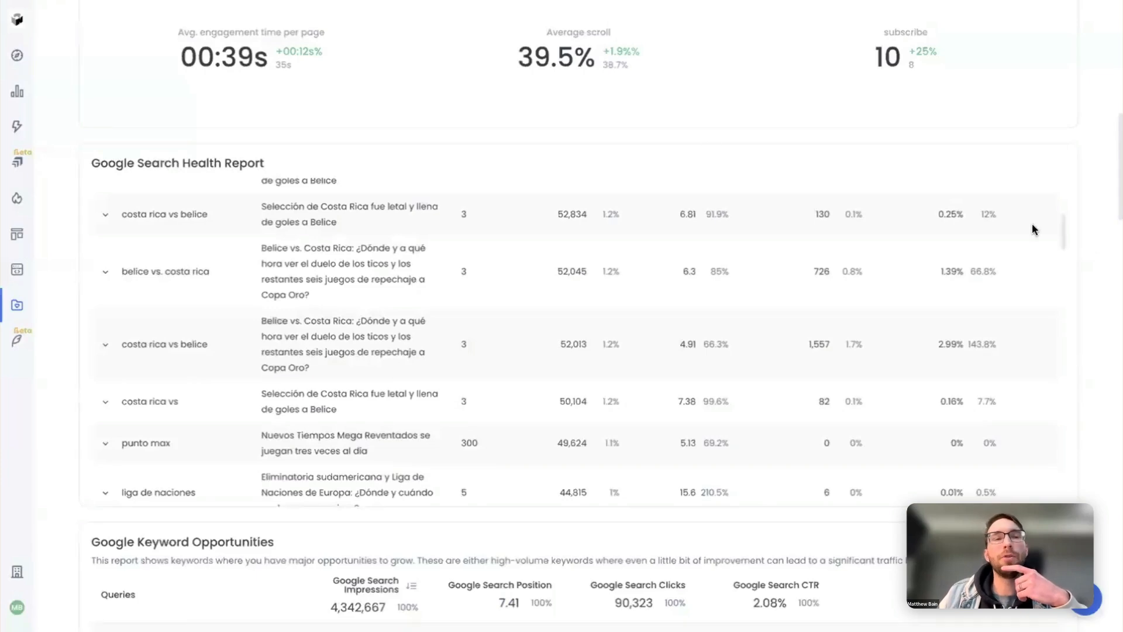
left_click(18, 202)
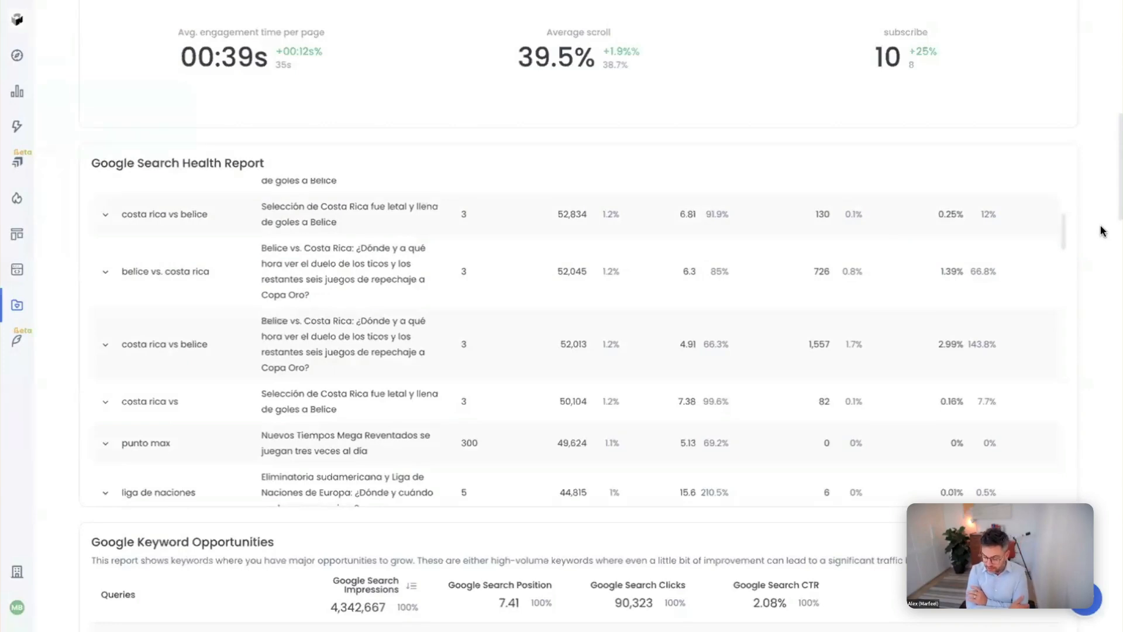
scroll(1101, 231, "up", 8)
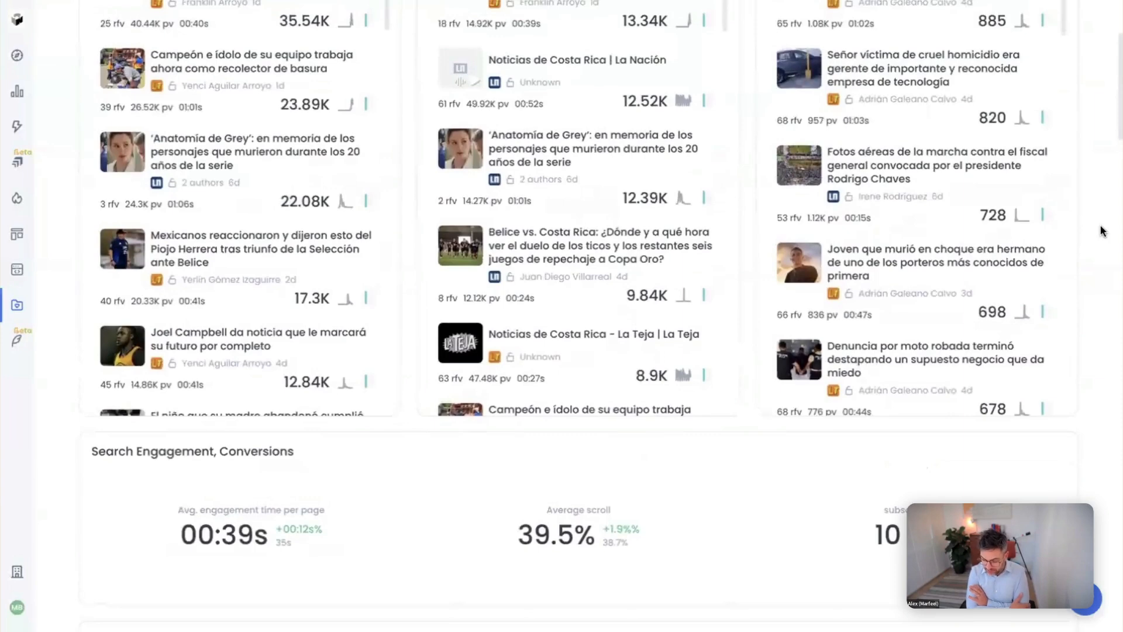
Reset the Webinar Dashboard's date range to the Default preset with the saved timeframes
scroll(1100, 224, "up", 4)
left_click(167, 33)
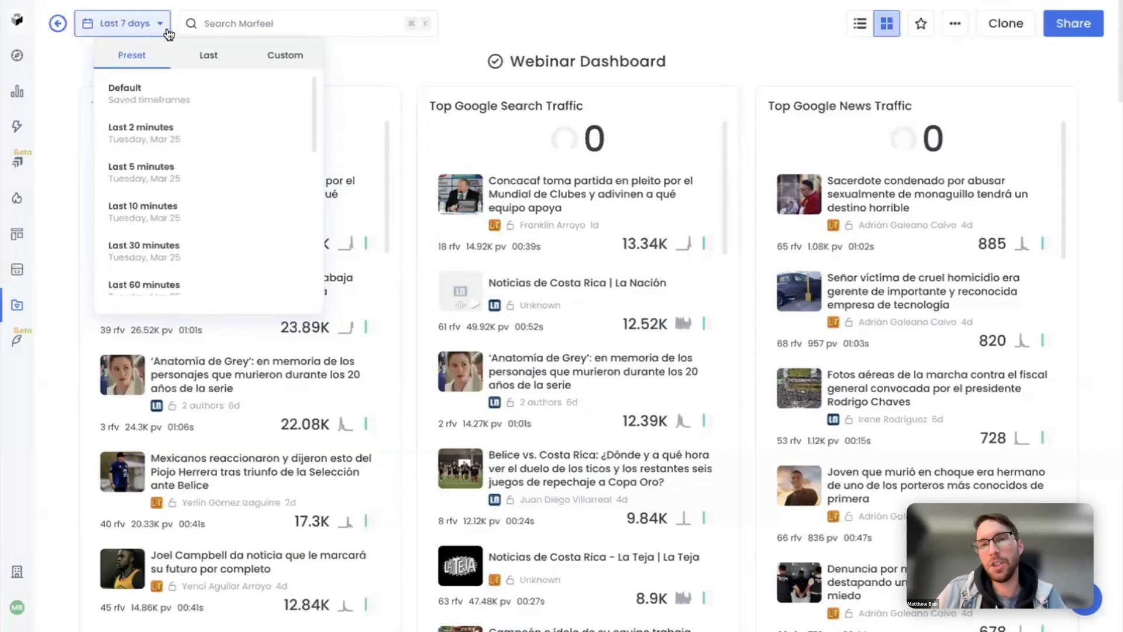
left_click(65, 88)
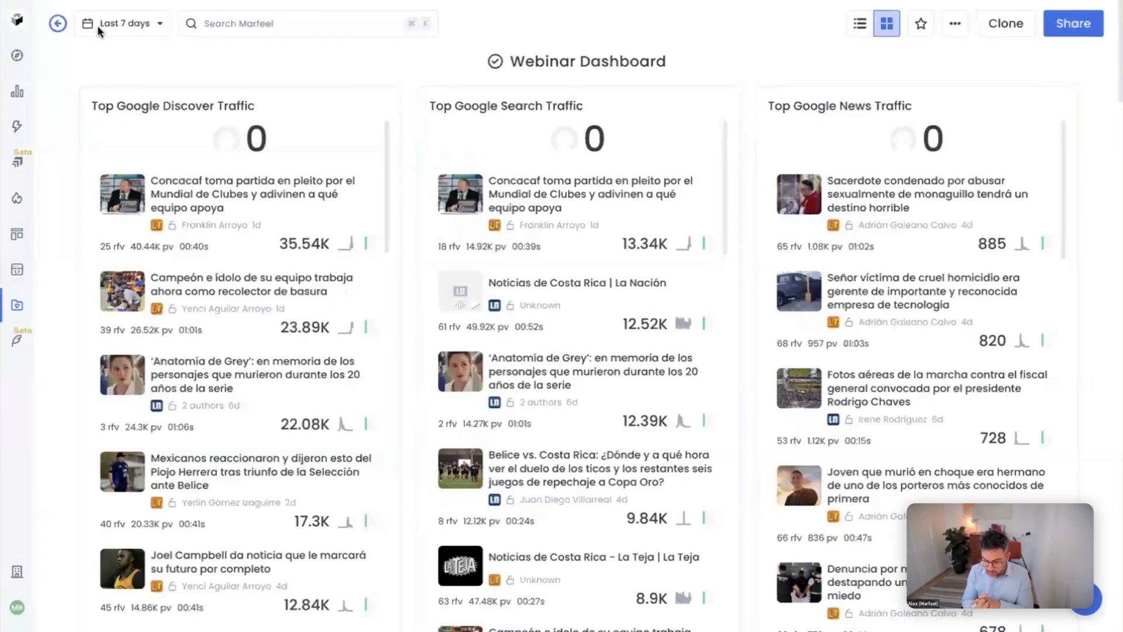
left_click(120, 25)
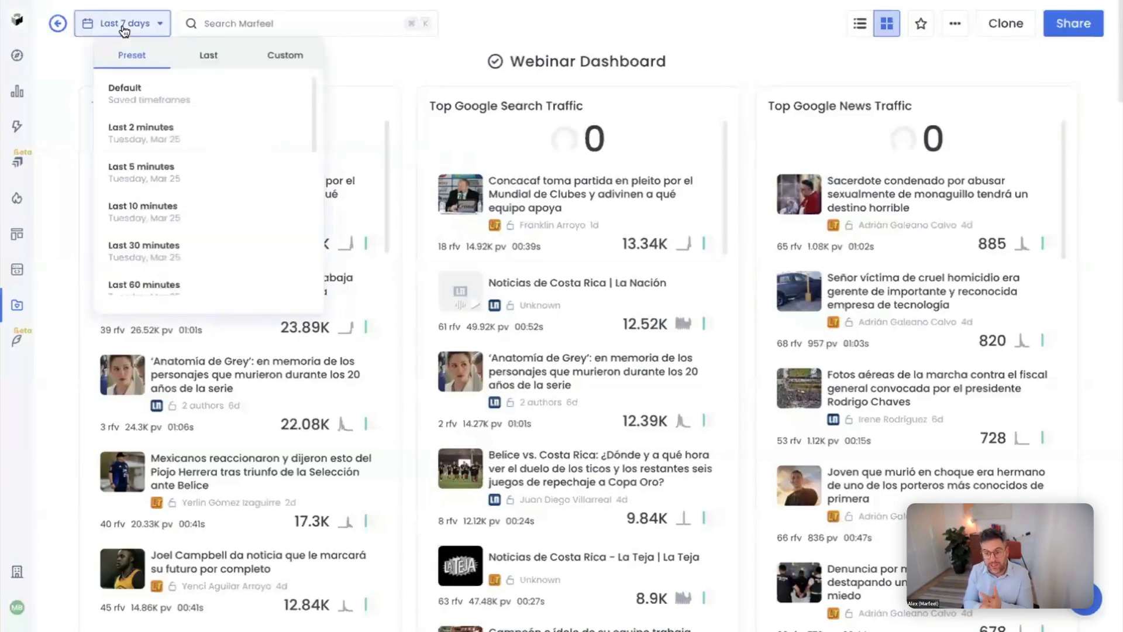
left_click(138, 97)
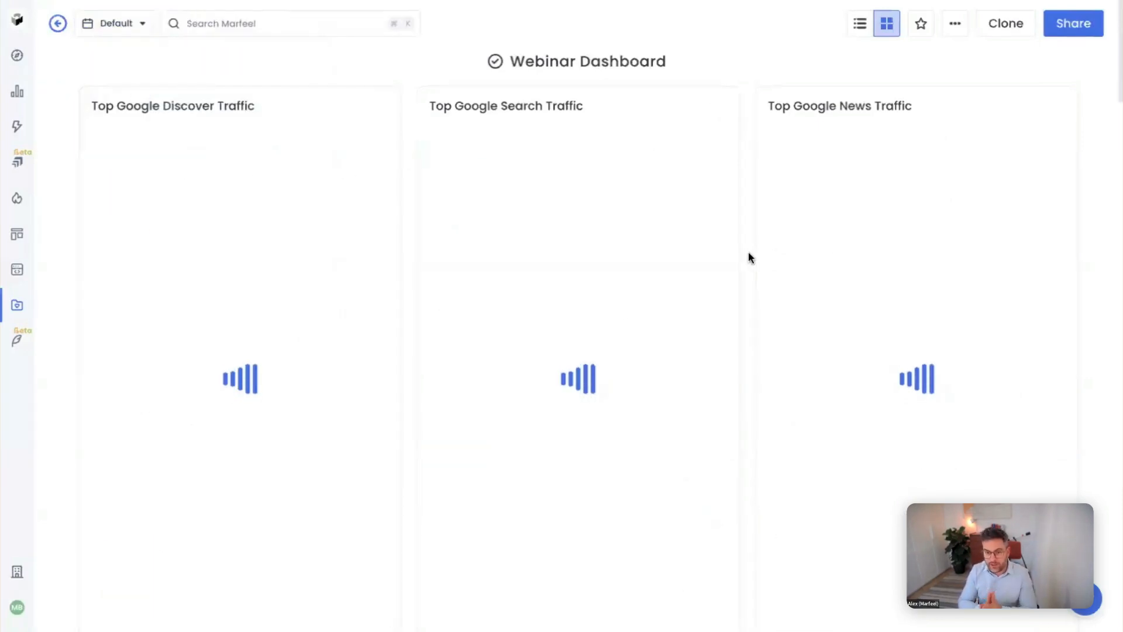